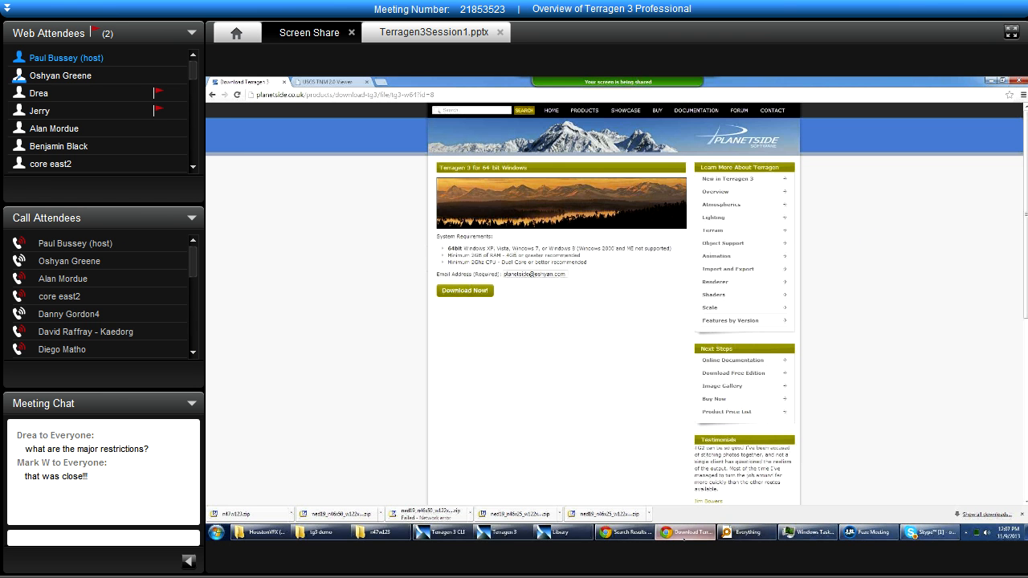
# Switch to the Terragen 3 window and look through its main program commands.
pyautogui.click(687, 533)
pyautogui.click(498, 532)
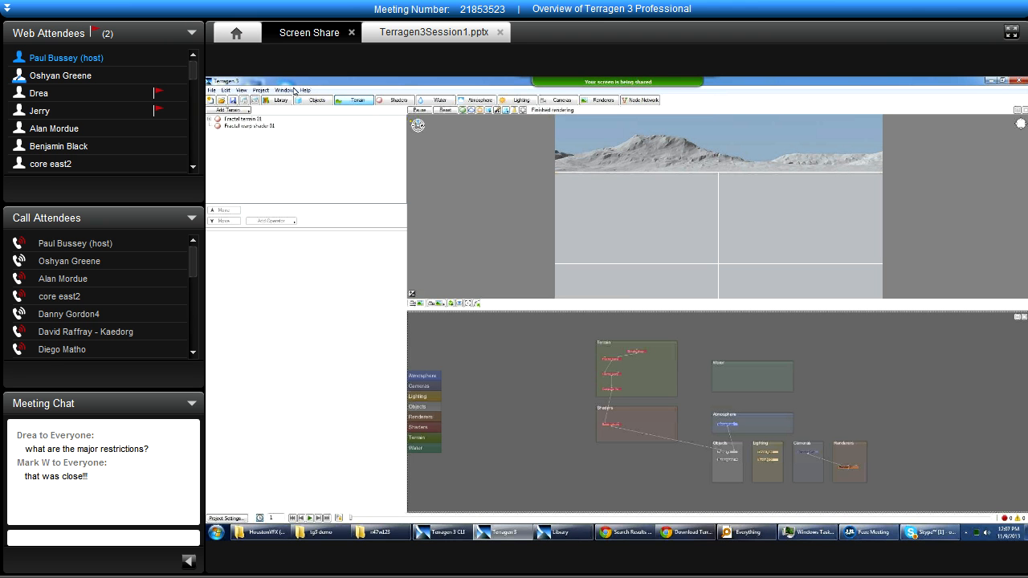
pyautogui.click(224, 94)
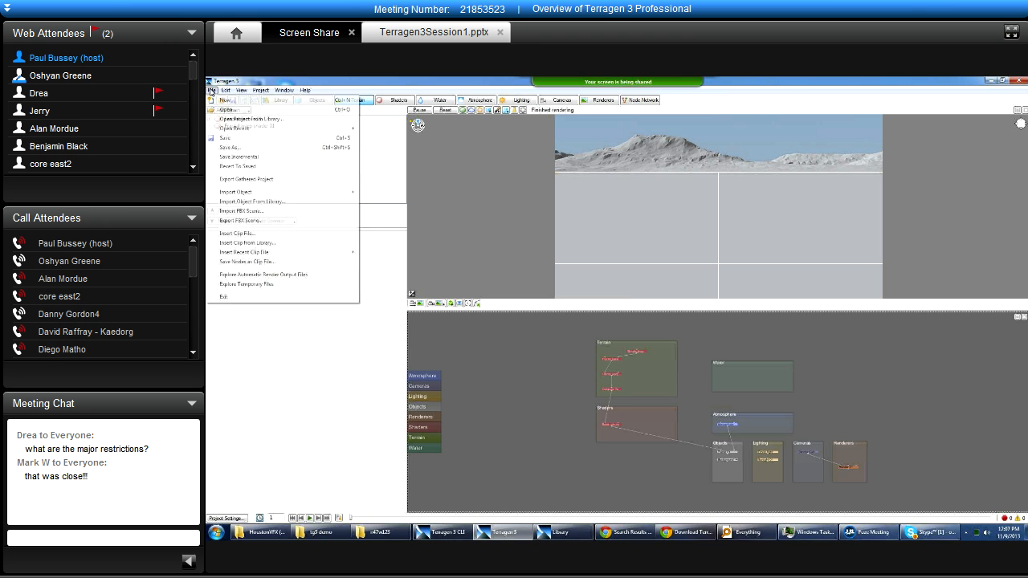
pyautogui.click(300, 90)
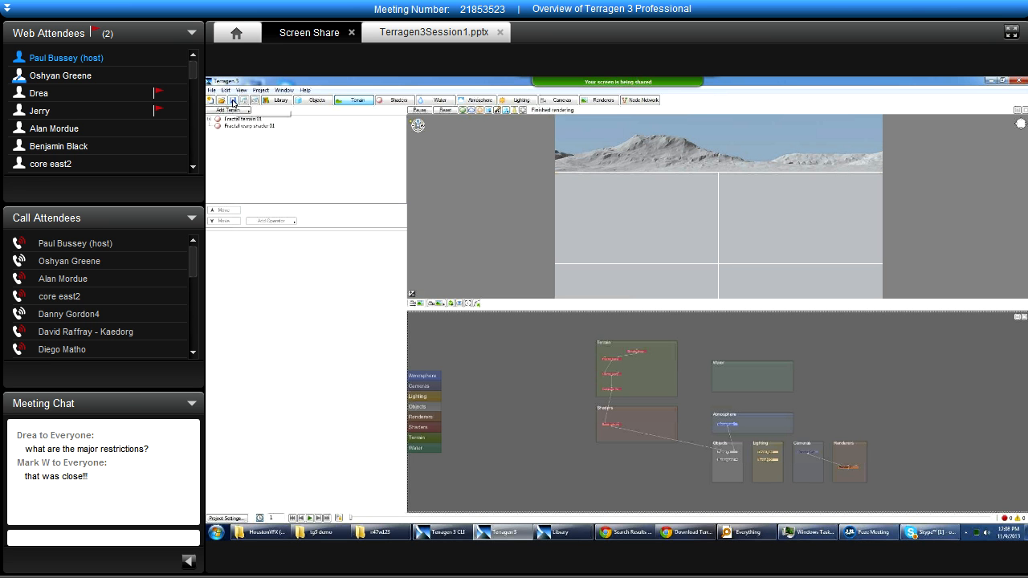
# Open the asset library window, reposition it for viewing, and minimise it again.
pyautogui.click(281, 100)
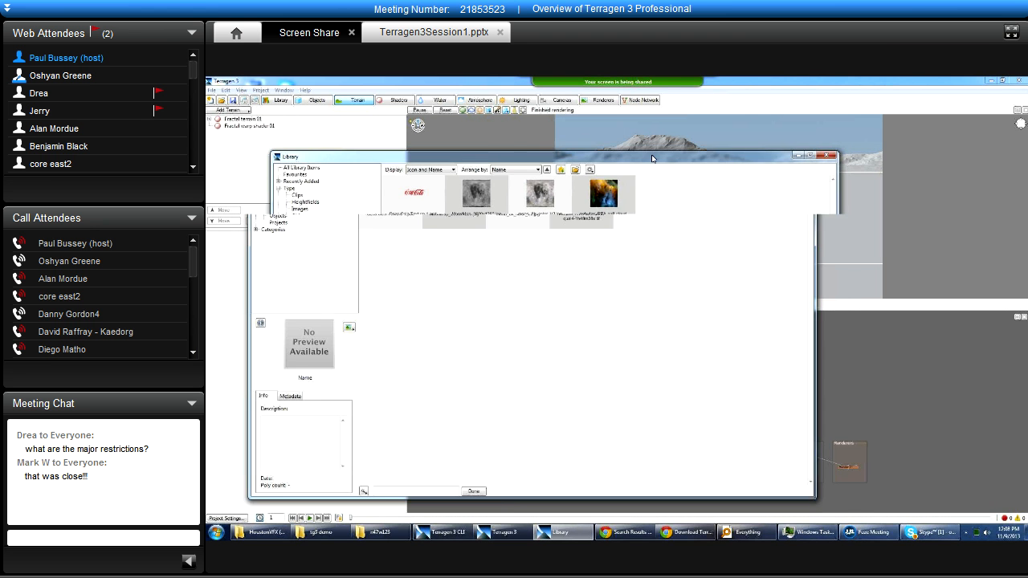
pyautogui.moveTo(497, 164); pyautogui.dragTo(536, 162)
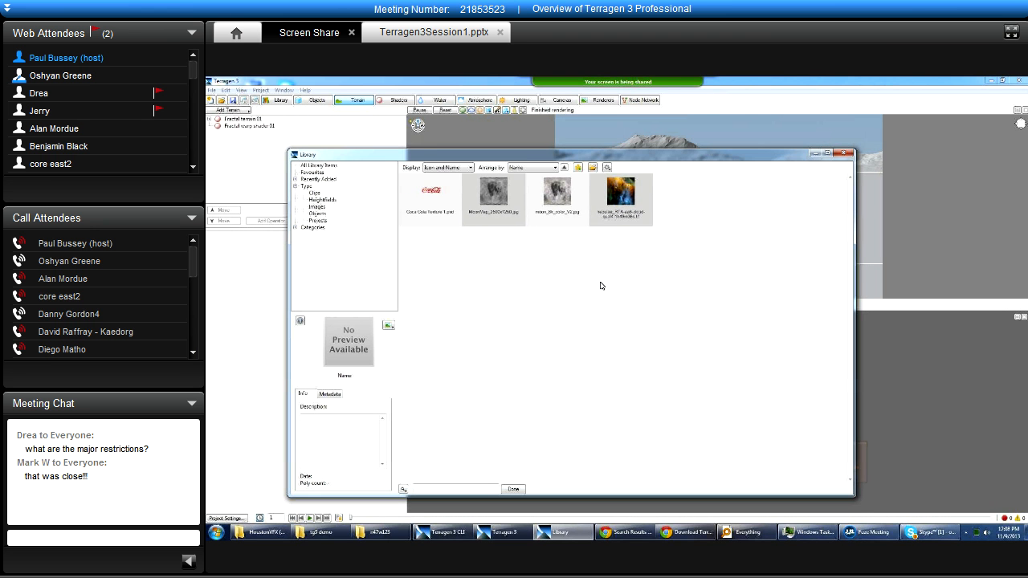
pyautogui.click(813, 154)
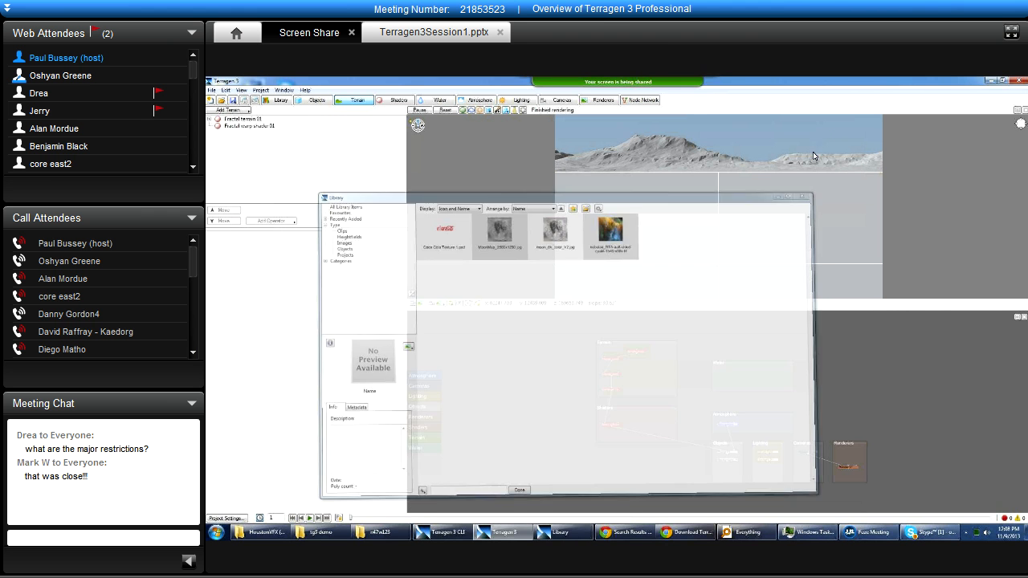
# Show the Objects layout and admit the attendee waiting to enter the meeting.
pyautogui.click(318, 101)
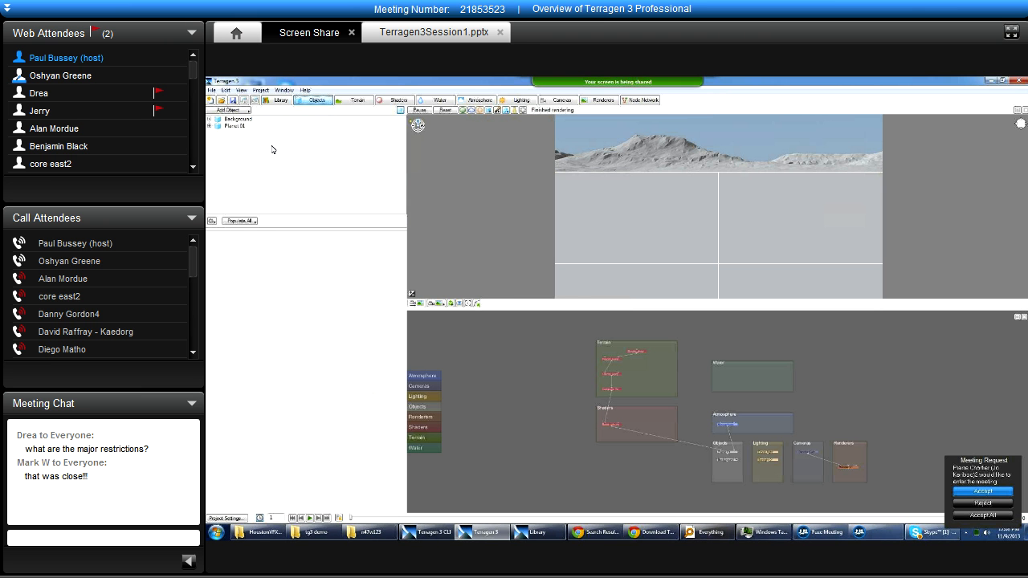
pyautogui.click(994, 490)
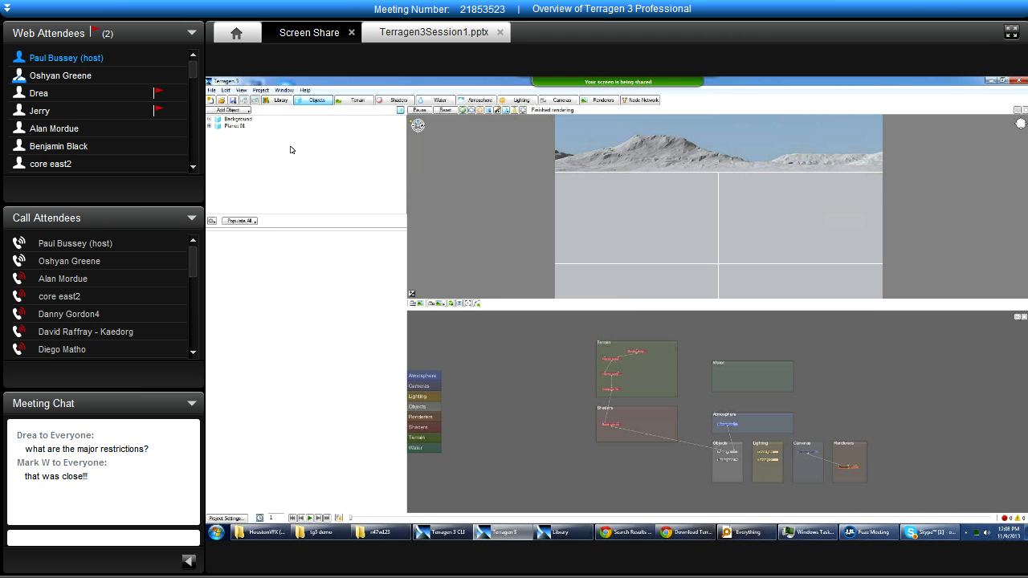
# Review the item lists of the Terrain, Atmosphere, Lighting and Cameras layouts, ending on Lighting.
pyautogui.click(358, 101)
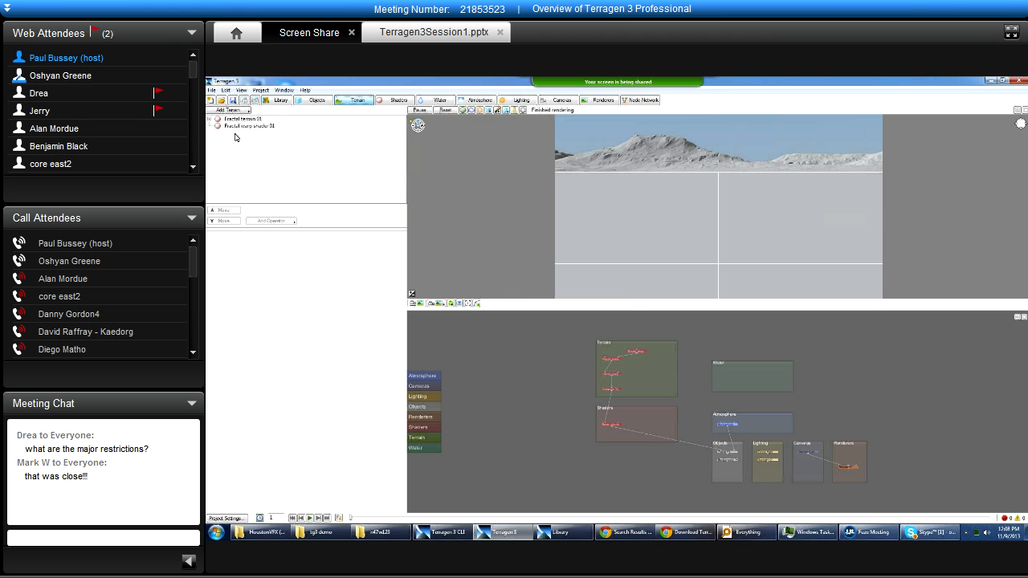
pyautogui.click(480, 99)
pyautogui.click(521, 100)
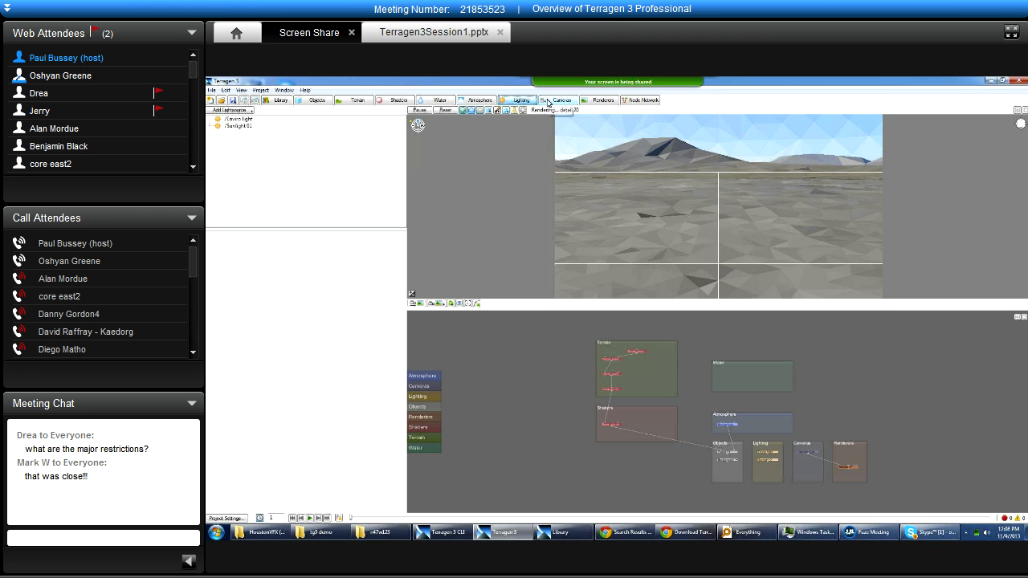
pyautogui.click(548, 100)
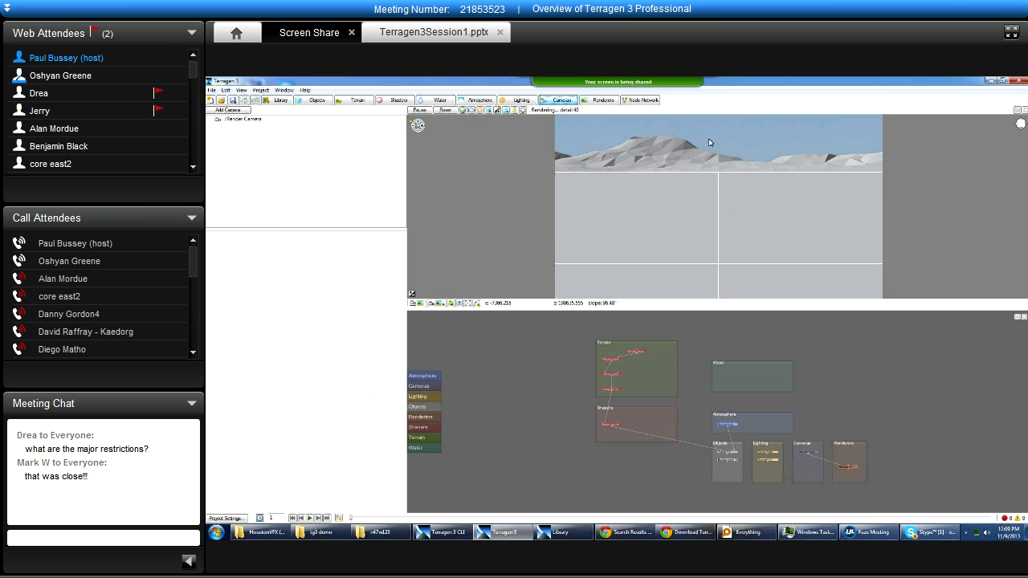
pyautogui.click(521, 99)
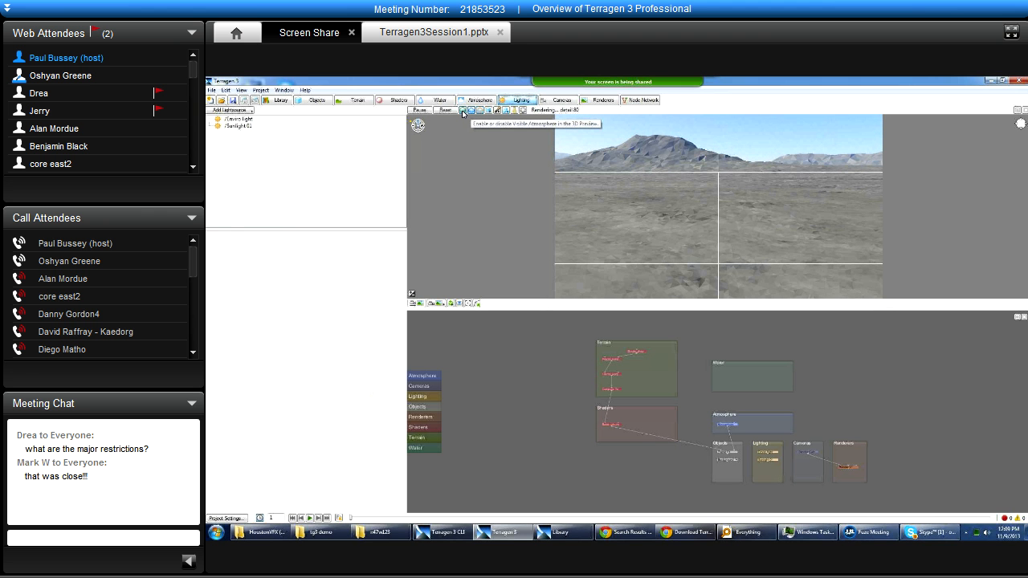
# Return to the Terrain layout and toggle the 3D preview's shading options to compare them, restoring the simplified view.
pyautogui.click(354, 101)
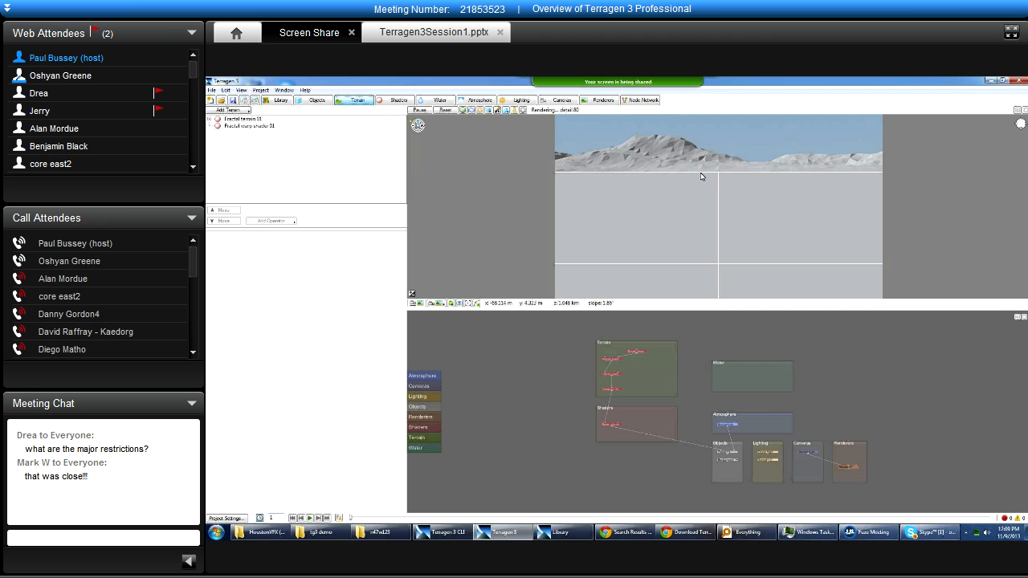
pyautogui.click(478, 113)
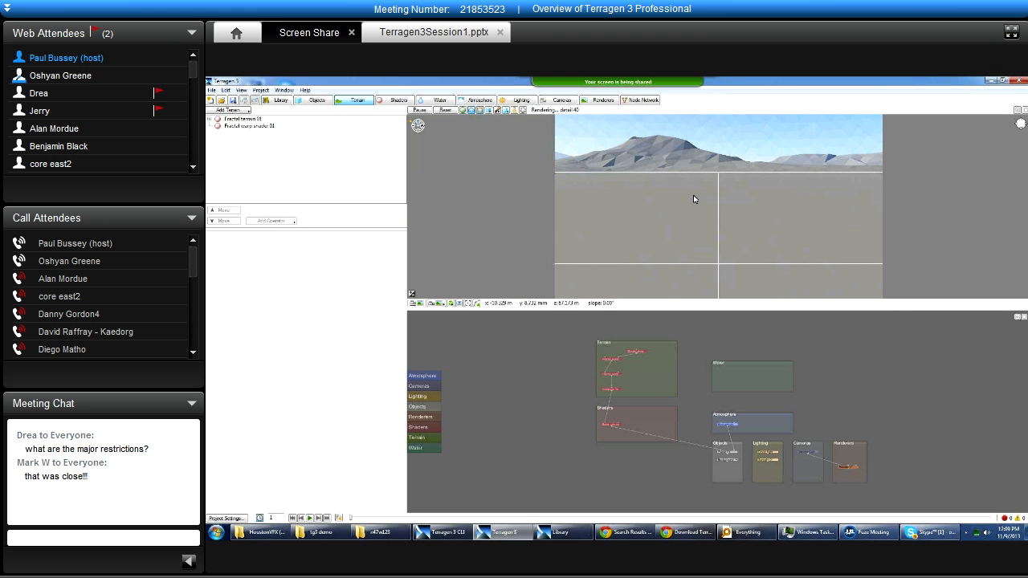
pyautogui.click(470, 113)
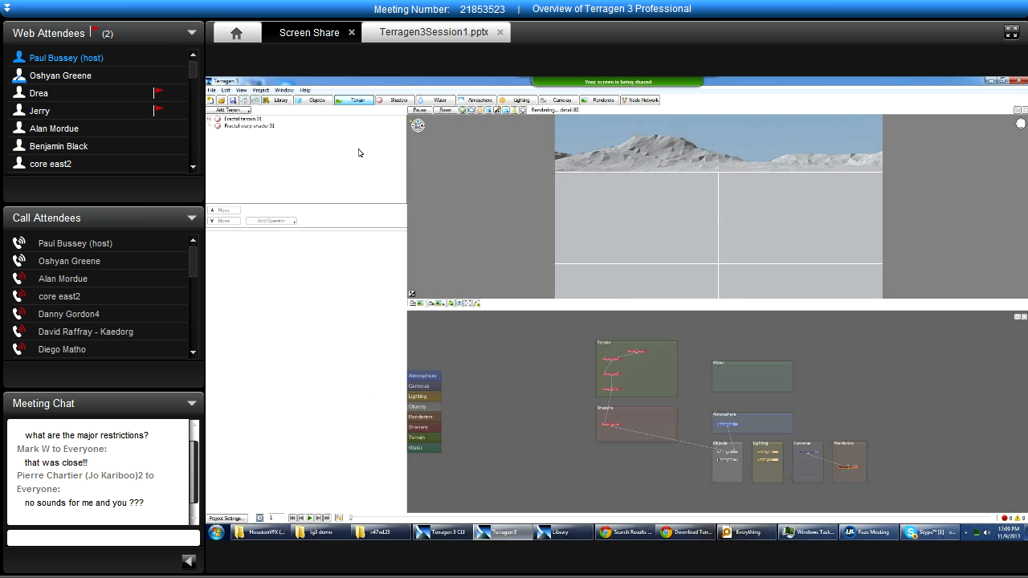
# Compare the 3D preview in the Objects, Lighting and Atmosphere layouts, ending on Objects.
pyautogui.click(316, 100)
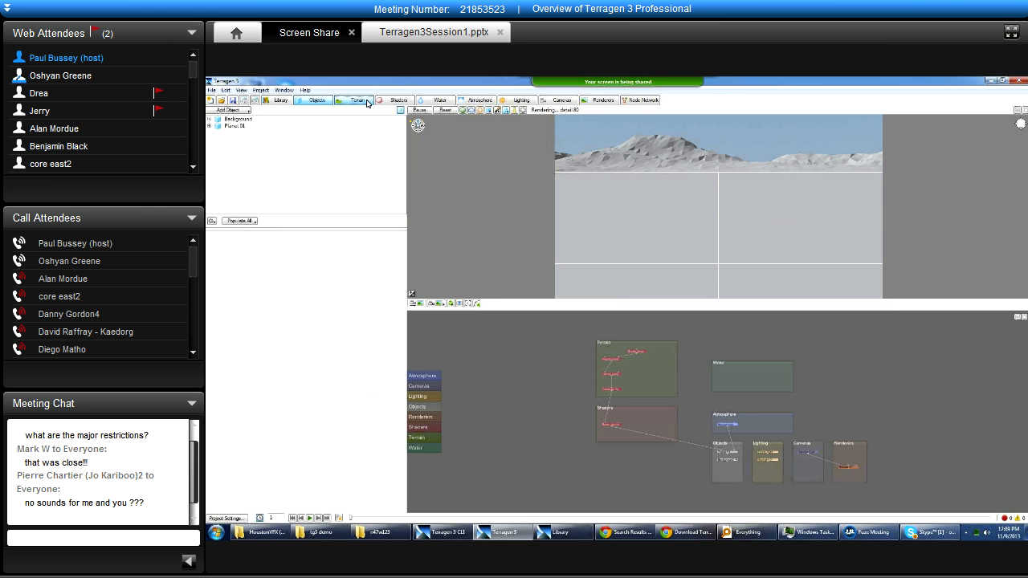
pyautogui.click(519, 101)
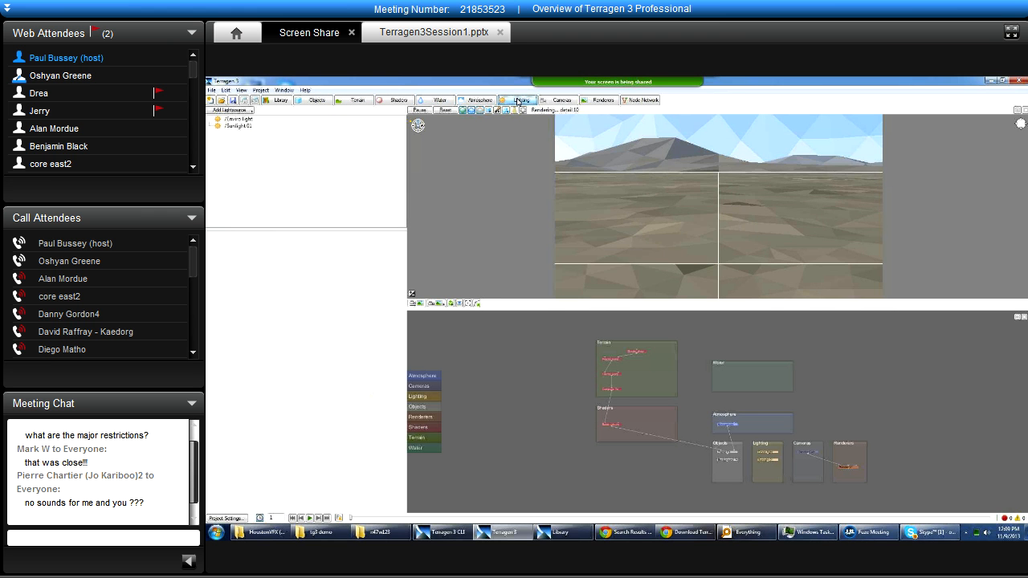
pyautogui.click(480, 101)
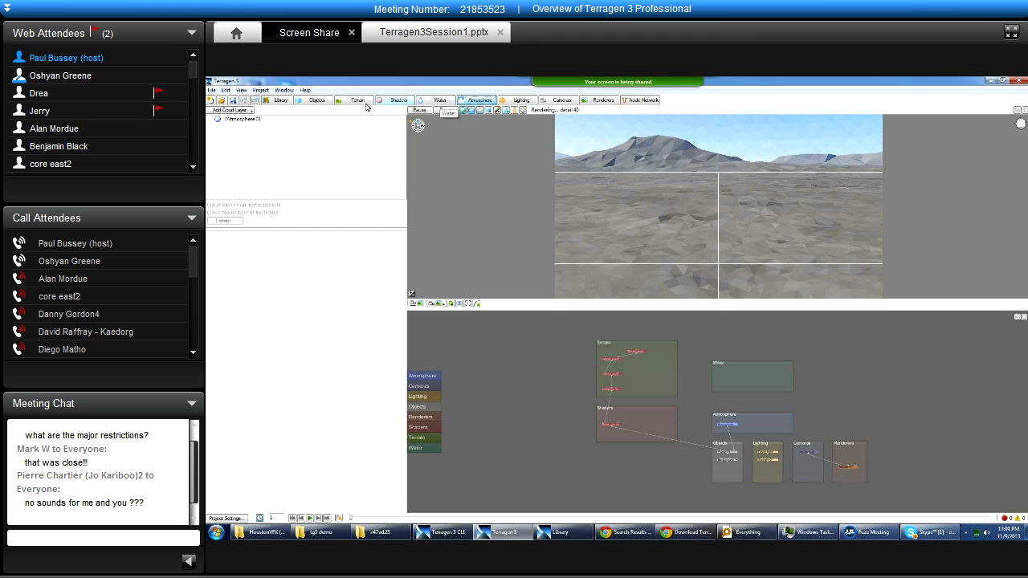
pyautogui.click(315, 101)
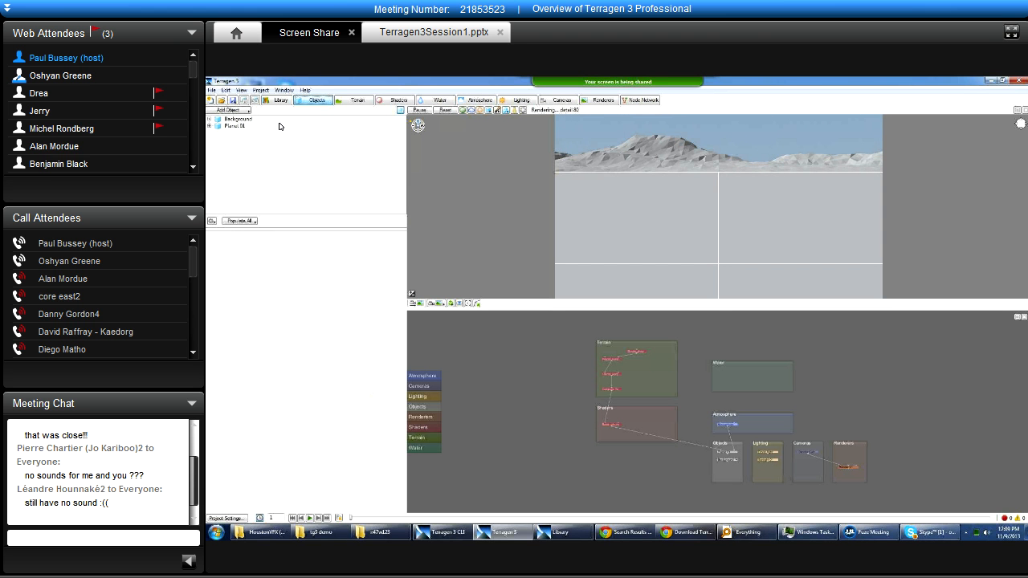
# Expand Planet 01 in the object list, examine its shaders and settings, and collapse it again.
pyautogui.click(209, 126)
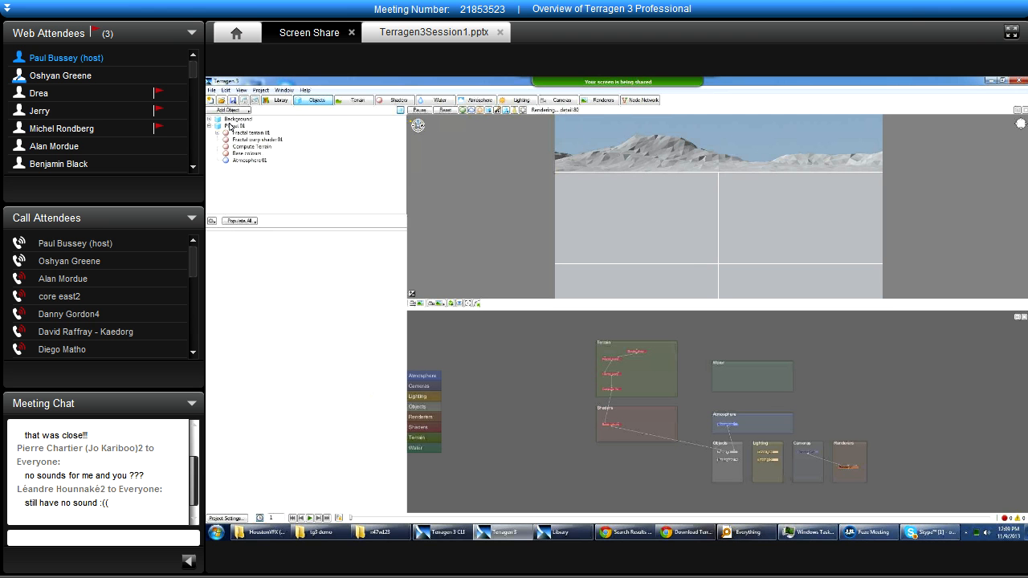
pyautogui.click(233, 126)
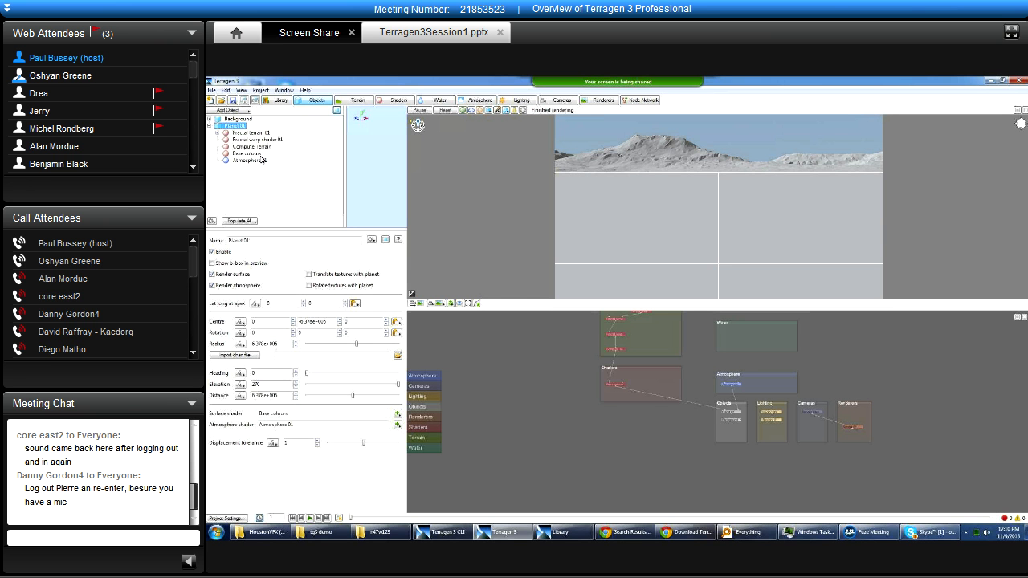
pyautogui.click(209, 126)
# Examine the object types that can be added to the scene without adding one.
pyautogui.click(228, 109)
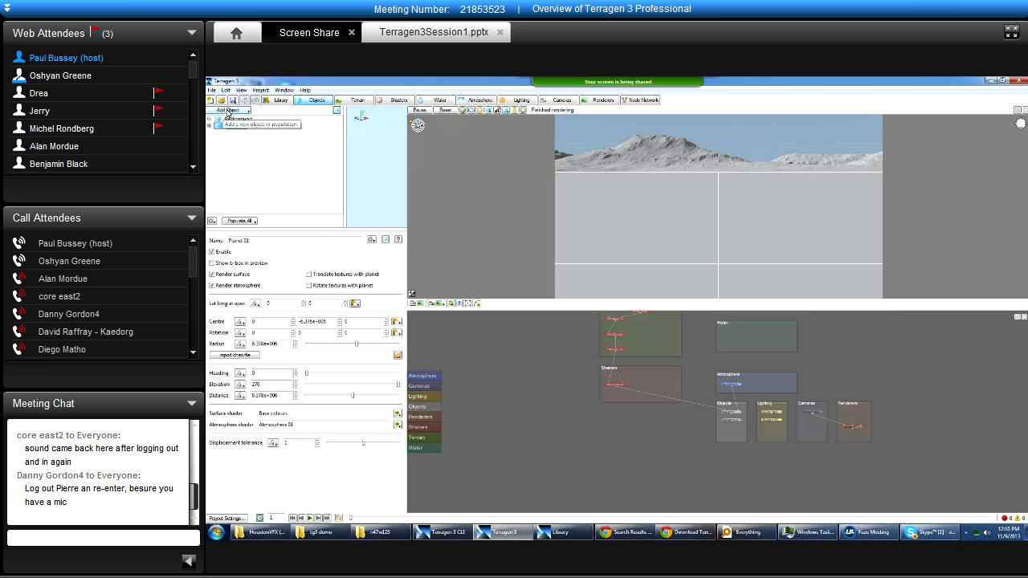
pyautogui.moveTo(290, 122)
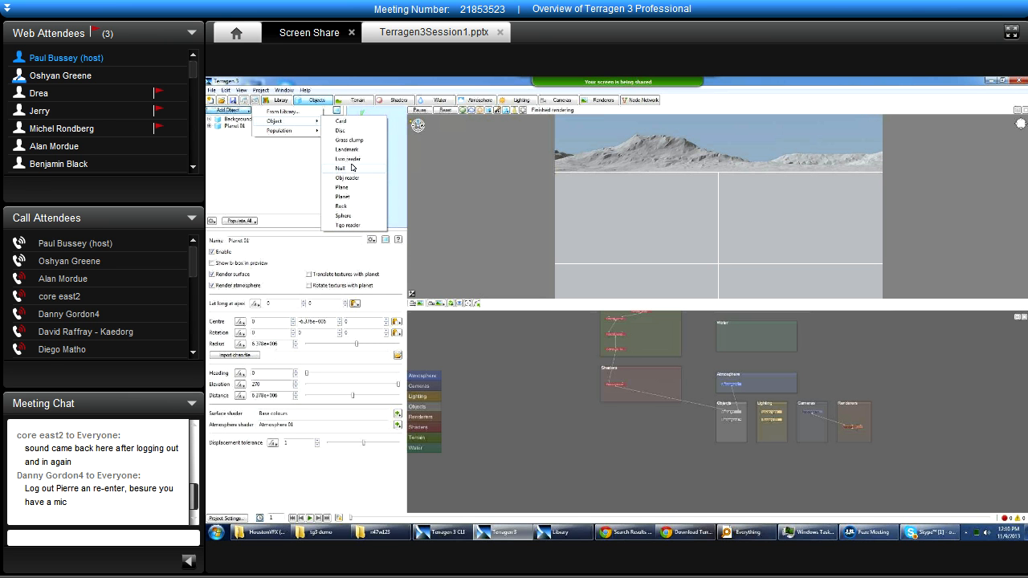
pyautogui.click(257, 167)
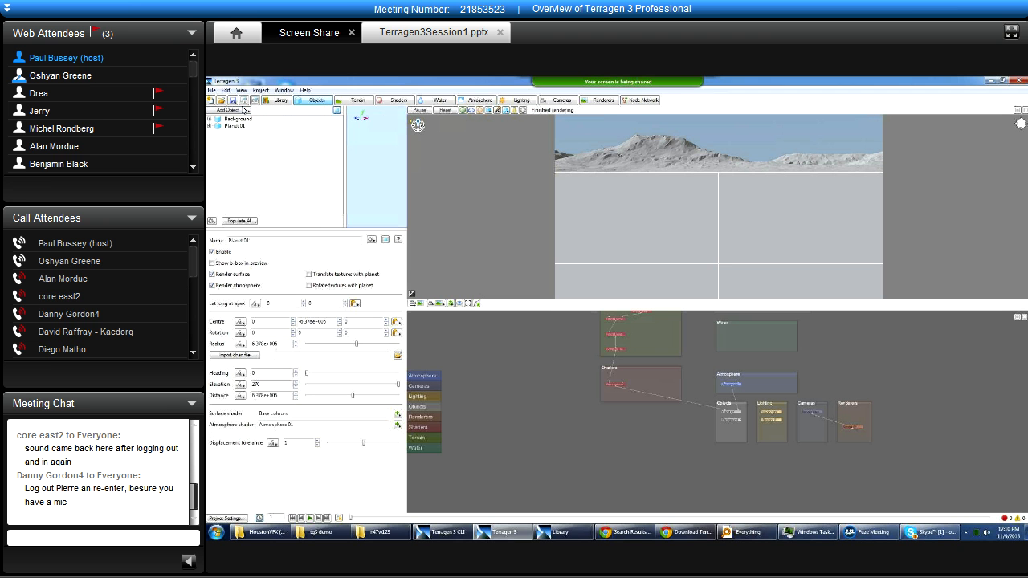
# Show the Terrain layout and expand Fractal terrain 01 to reveal its child shader.
pyautogui.click(371, 100)
pyautogui.click(208, 120)
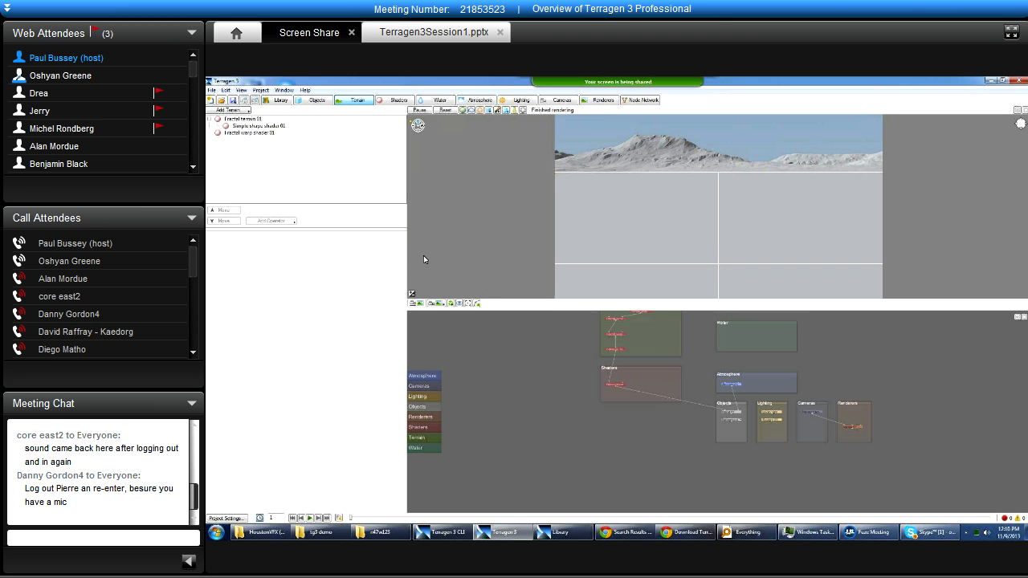
# Highlight the Terrain, Shaders and Water groups one after another in the node network.
pyautogui.moveTo(577, 332); pyautogui.dragTo(558, 387)
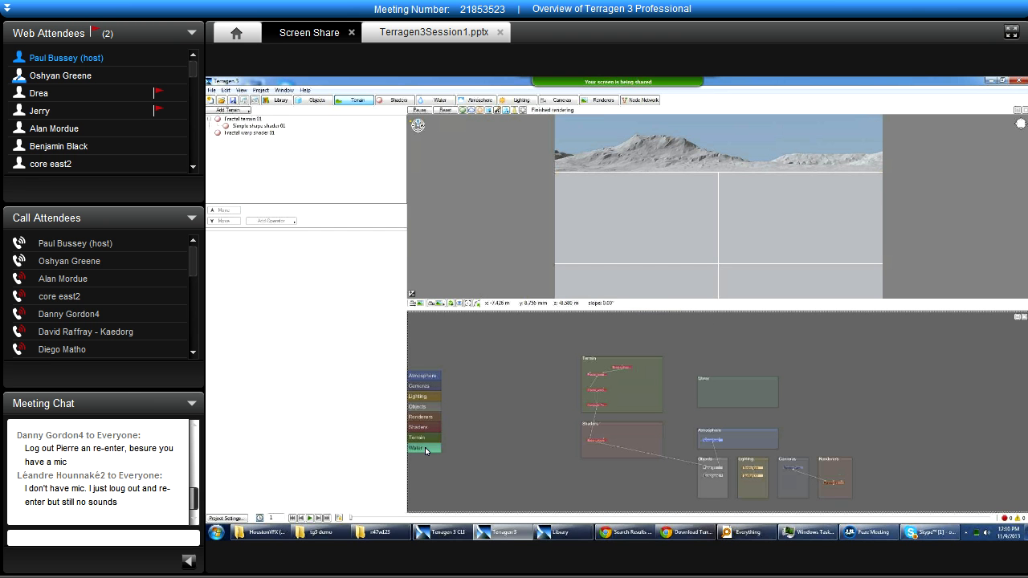
pyautogui.click(600, 359)
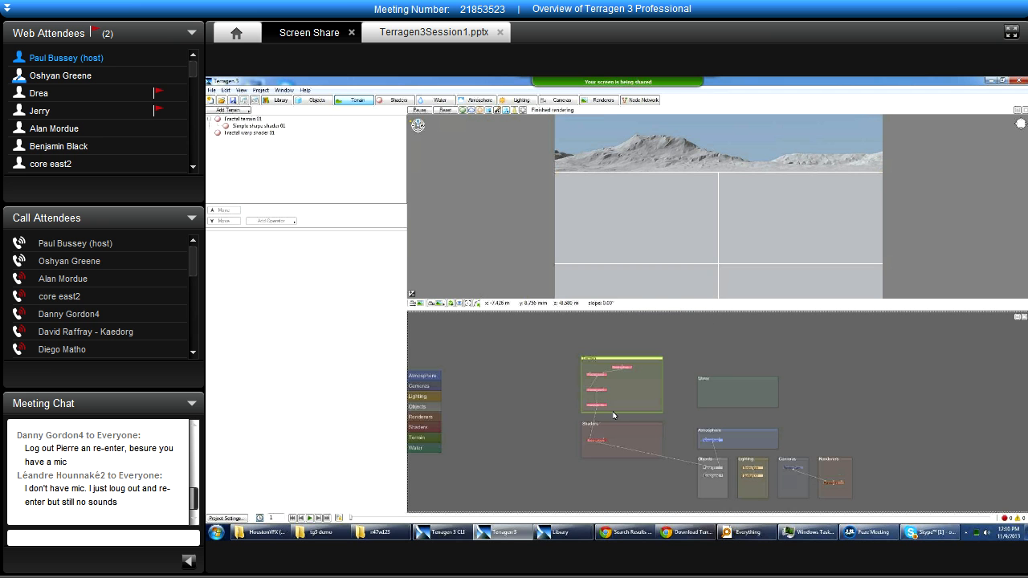
pyautogui.click(616, 424)
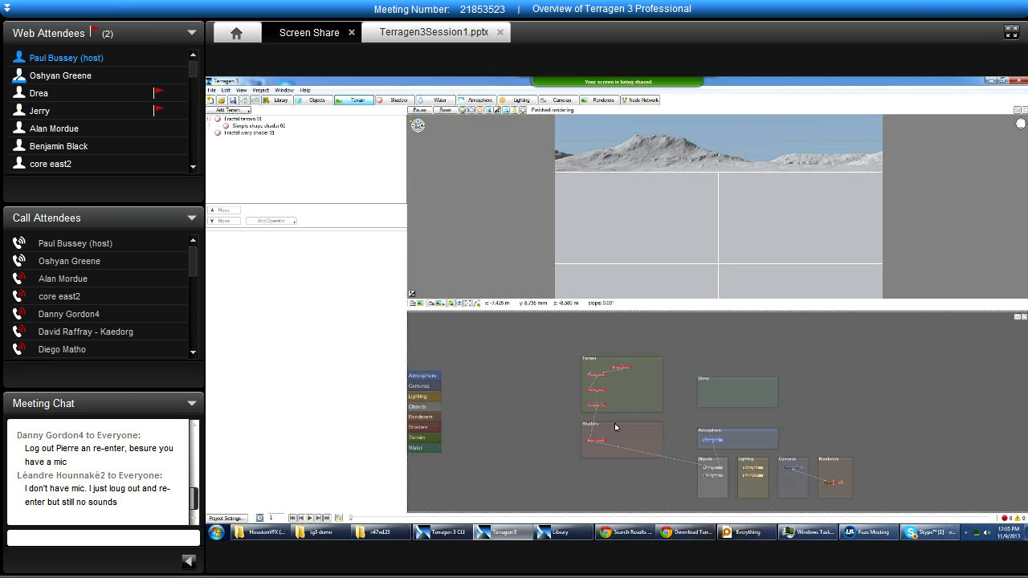
pyautogui.click(729, 377)
# Move the Terrain group with its nodes slightly upward in the node network.
pyautogui.click(605, 369)
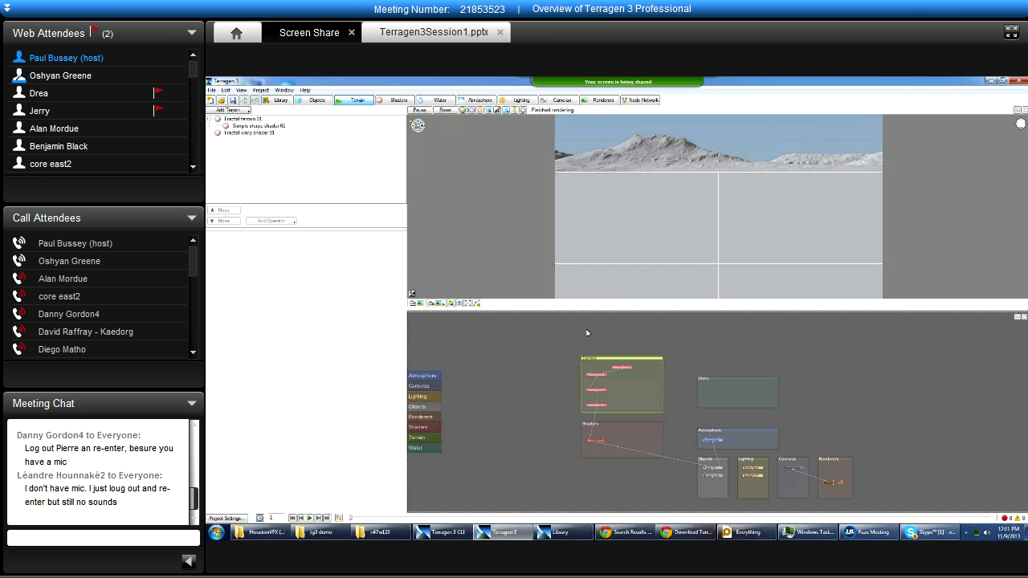
pyautogui.moveTo(610, 360); pyautogui.dragTo(611, 350)
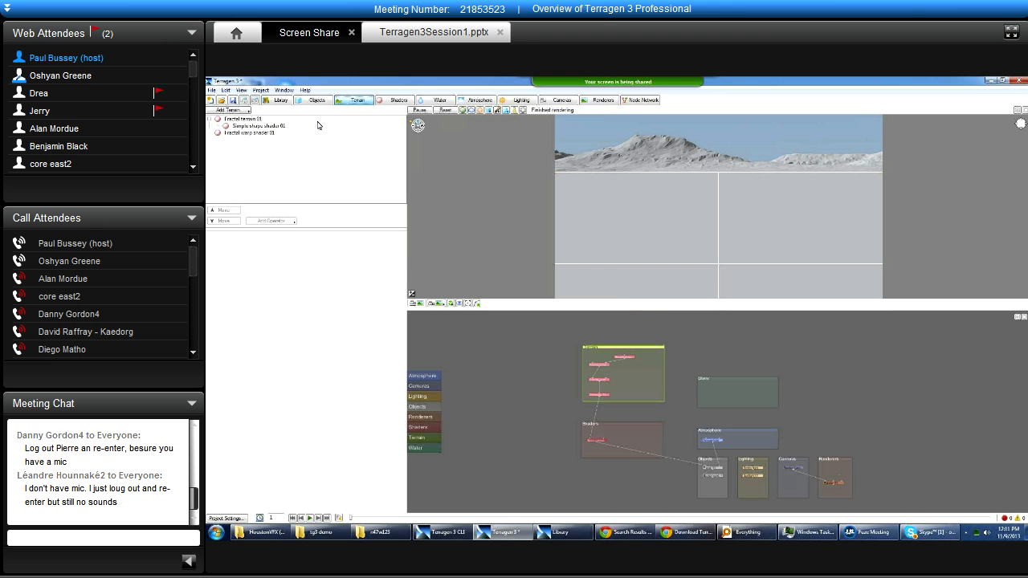
# Examine the Base colours settings in the Shaders layout and highlight the Shaders group in the node network.
pyautogui.click(386, 101)
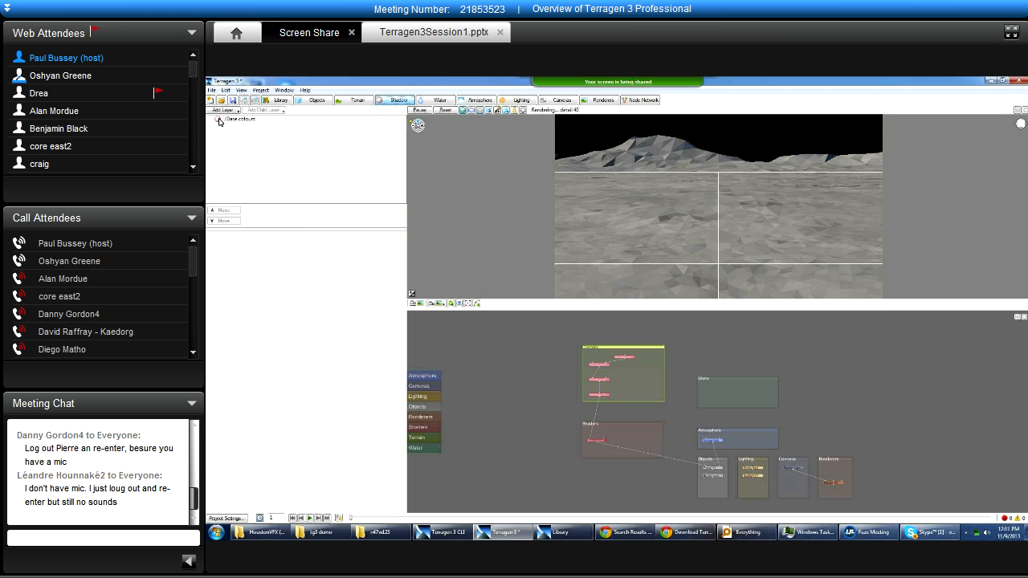
pyautogui.click(235, 119)
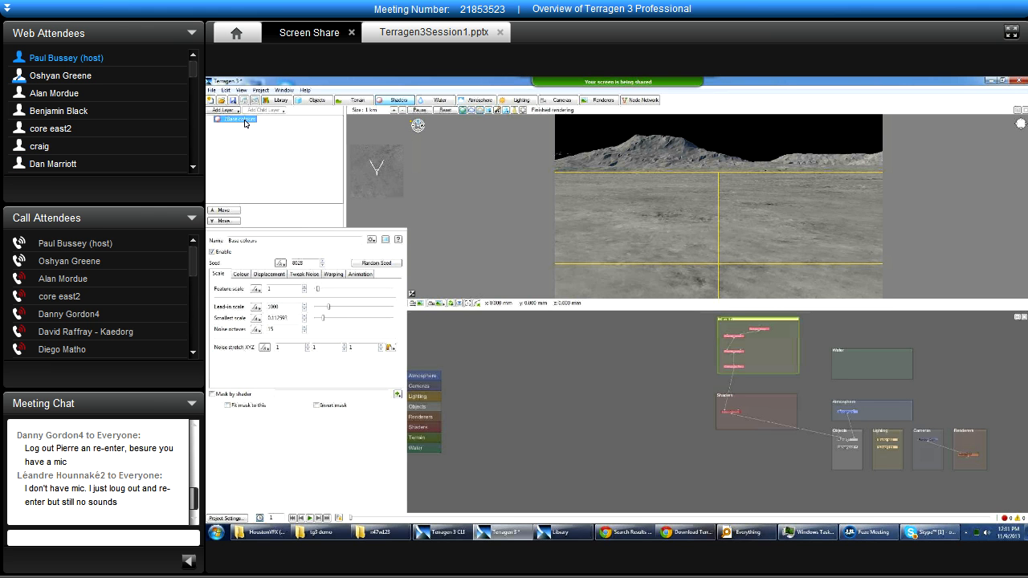
pyautogui.click(749, 400)
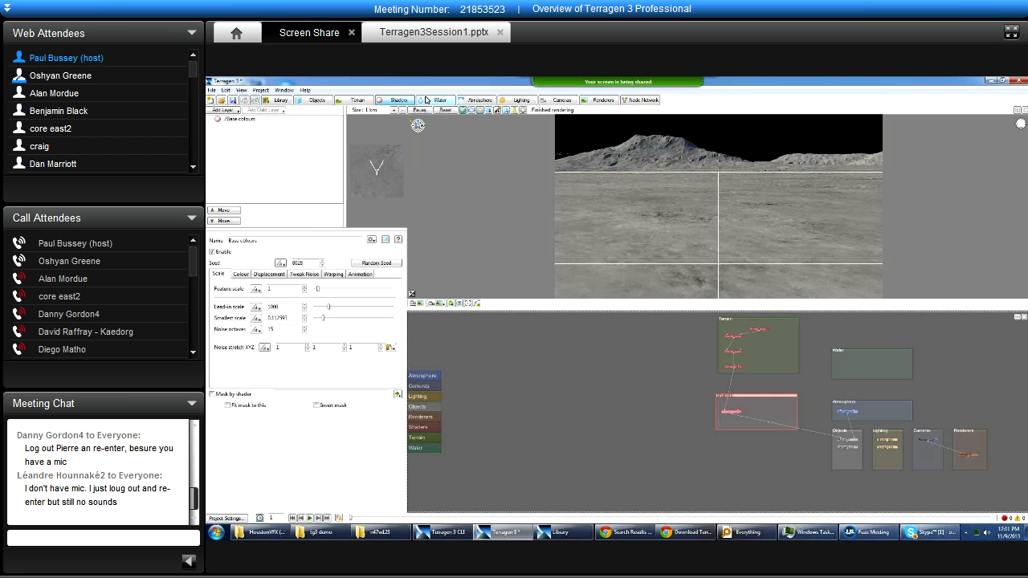
# Show the Atmosphere layout and admit the attendee waiting to enter the meeting.
pyautogui.click(479, 99)
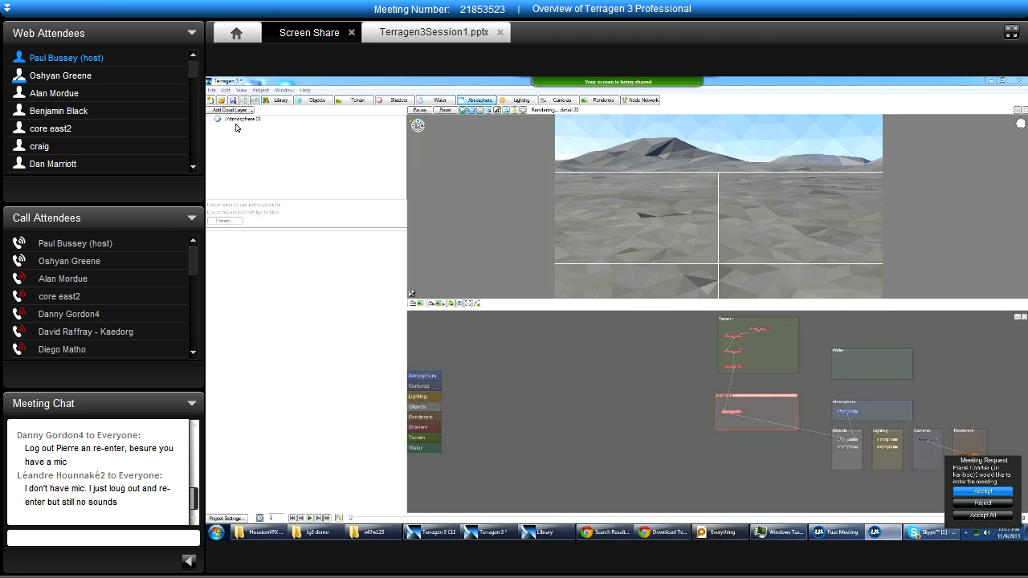
pyautogui.click(964, 493)
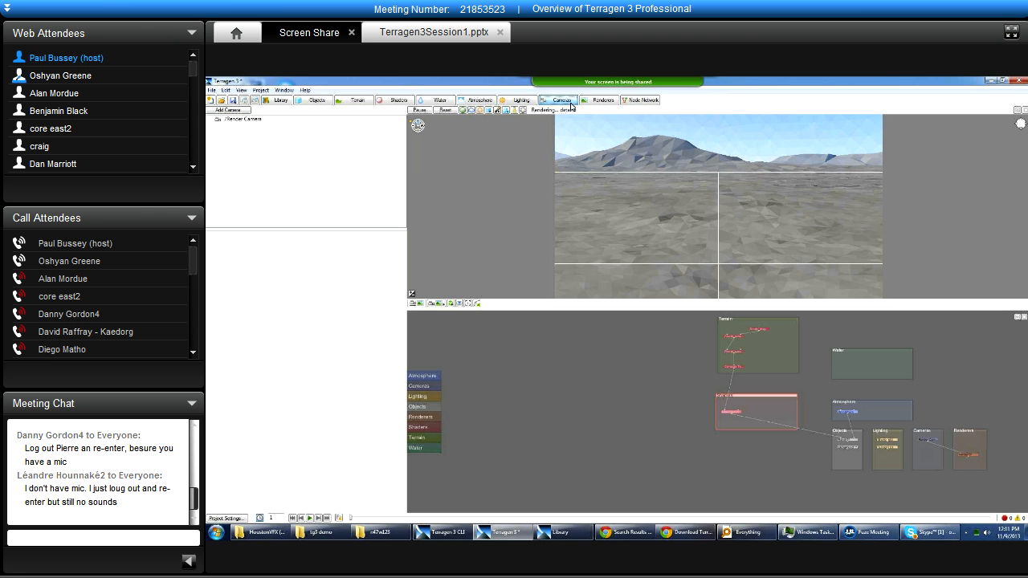
# Show the Renderers layout, and briefly open and close the Library window.
pyautogui.click(601, 101)
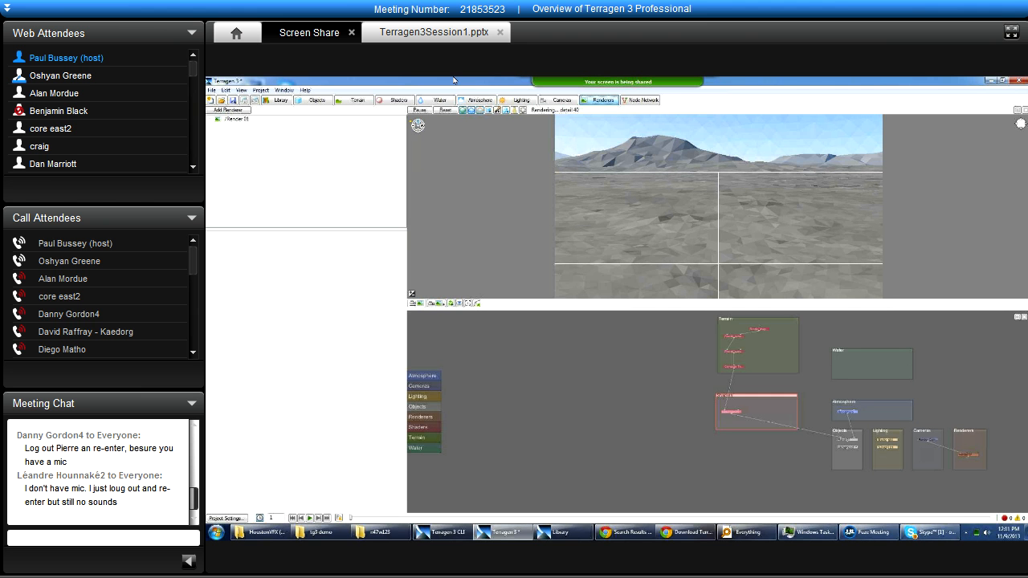
pyautogui.click(290, 102)
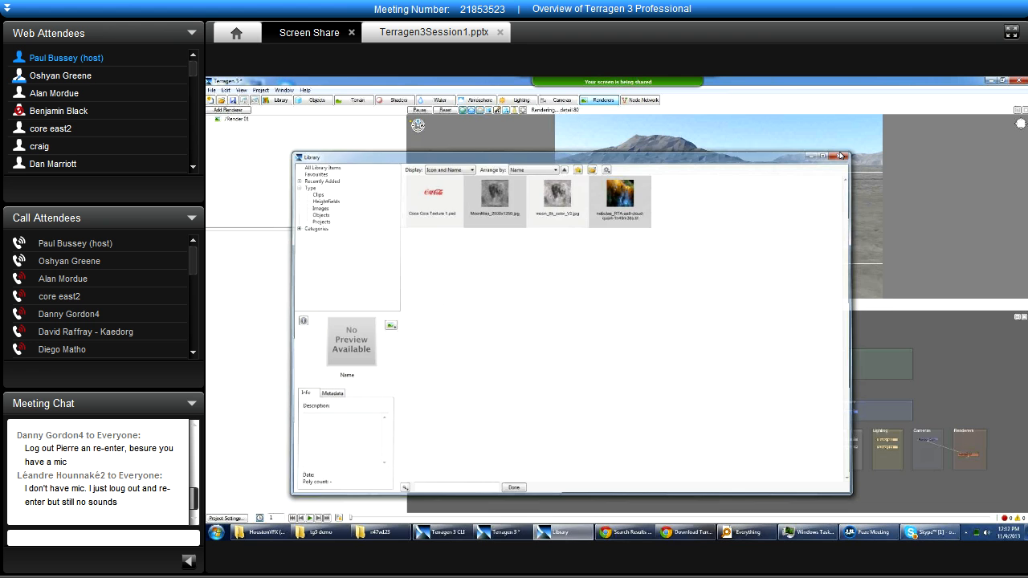
pyautogui.click(841, 154)
# In the Objects layout, expand Planet 01 and Fractal terrain 01 to show their child shaders, and select Planet 01.
pyautogui.click(313, 99)
pyautogui.click(213, 126)
pyautogui.click(212, 127)
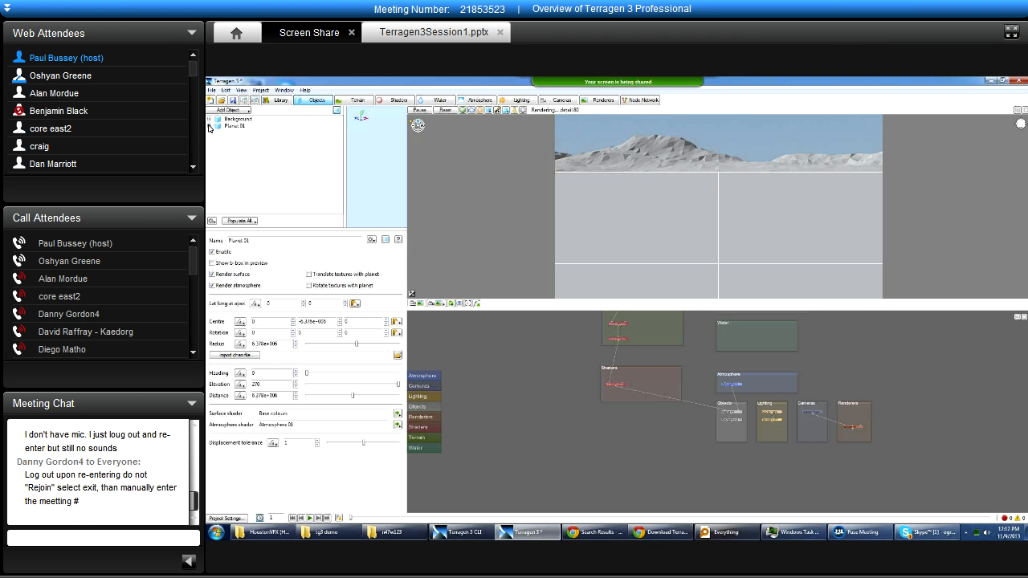
pyautogui.click(209, 126)
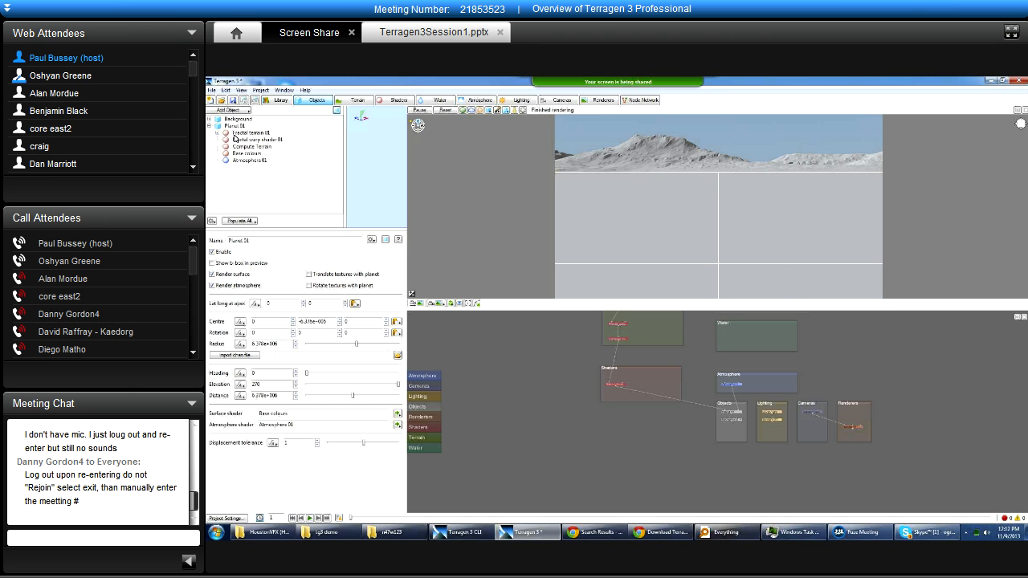
pyautogui.click(236, 134)
pyautogui.click(217, 133)
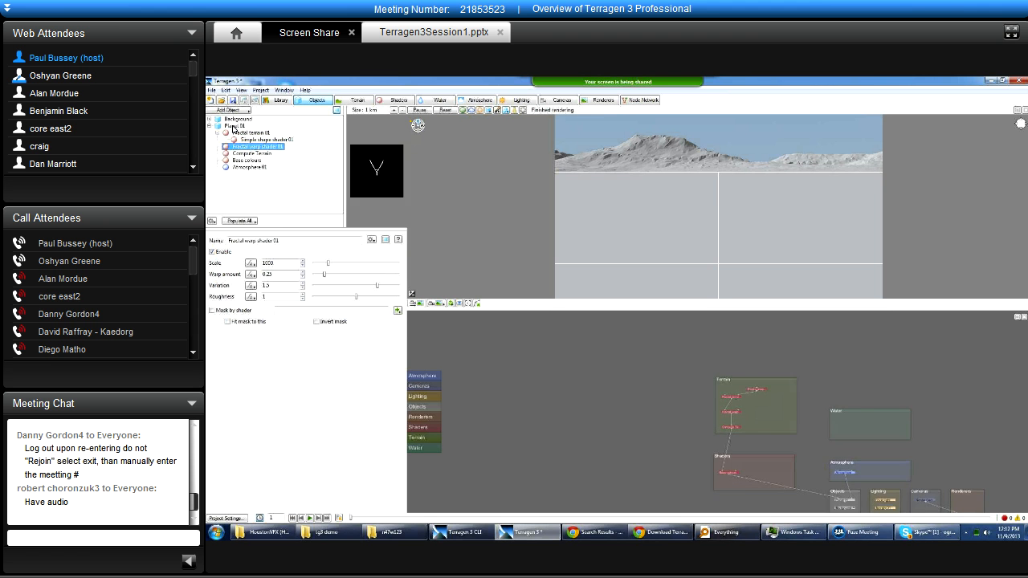
pyautogui.click(233, 127)
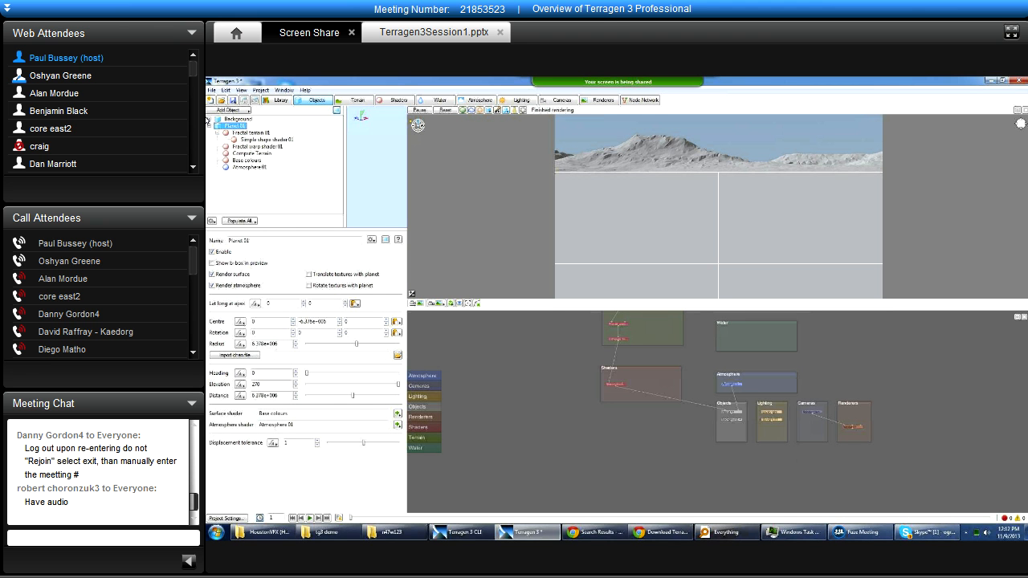
# Expand the Background object, view its Background shader in the internal node network, and collapse the object again.
pyautogui.click(209, 120)
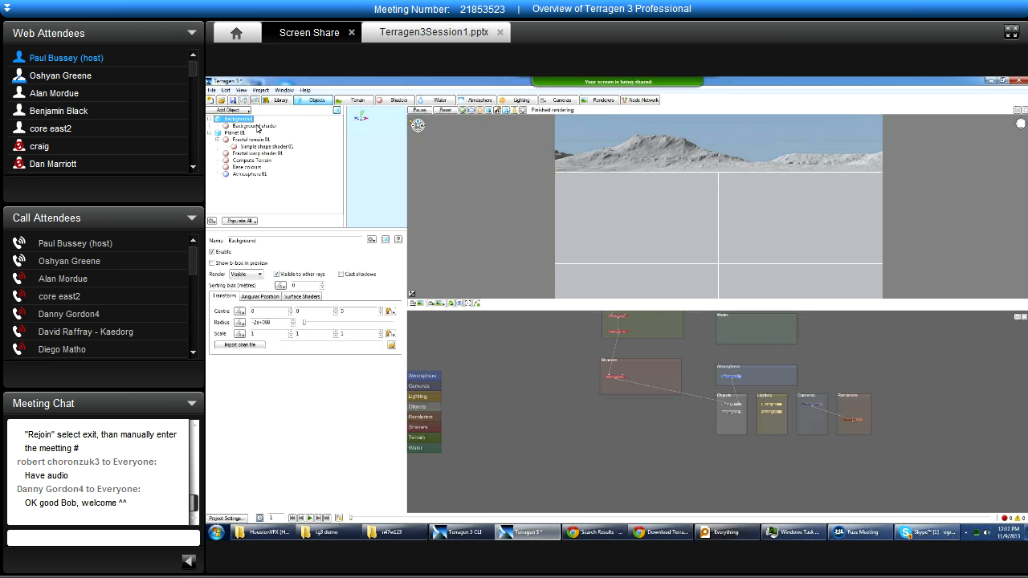
pyautogui.click(257, 127)
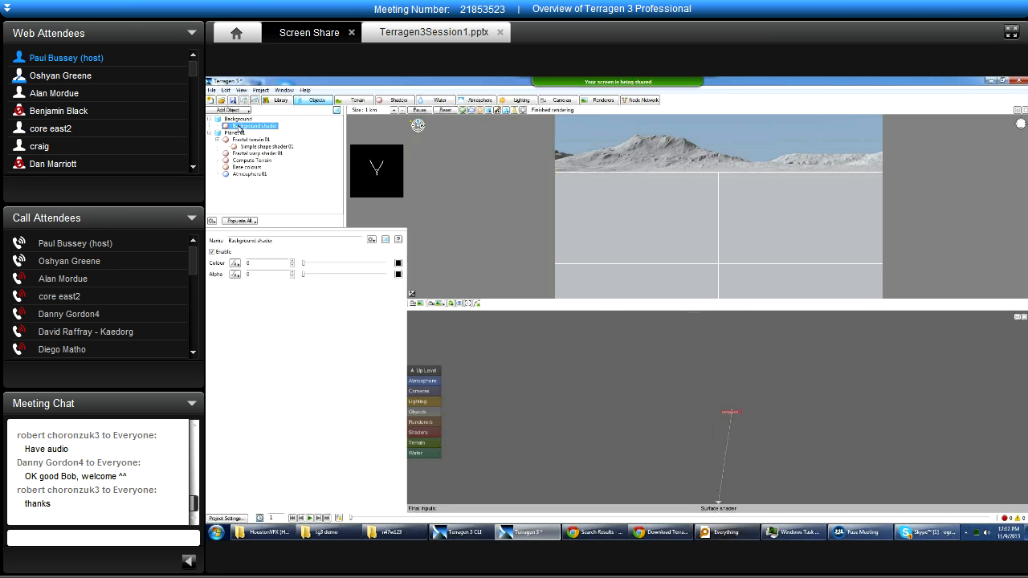
pyautogui.click(229, 121)
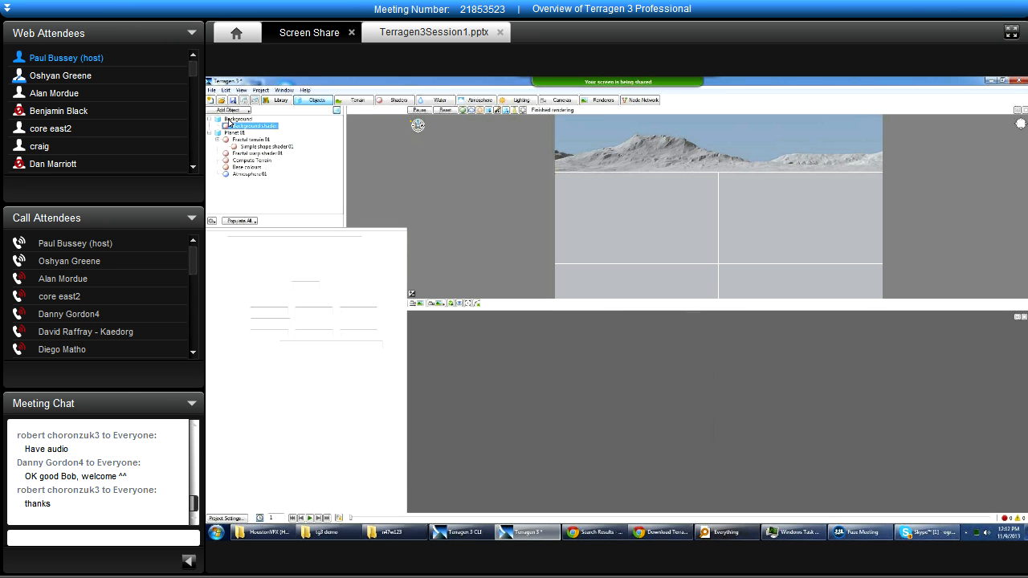
pyautogui.click(210, 119)
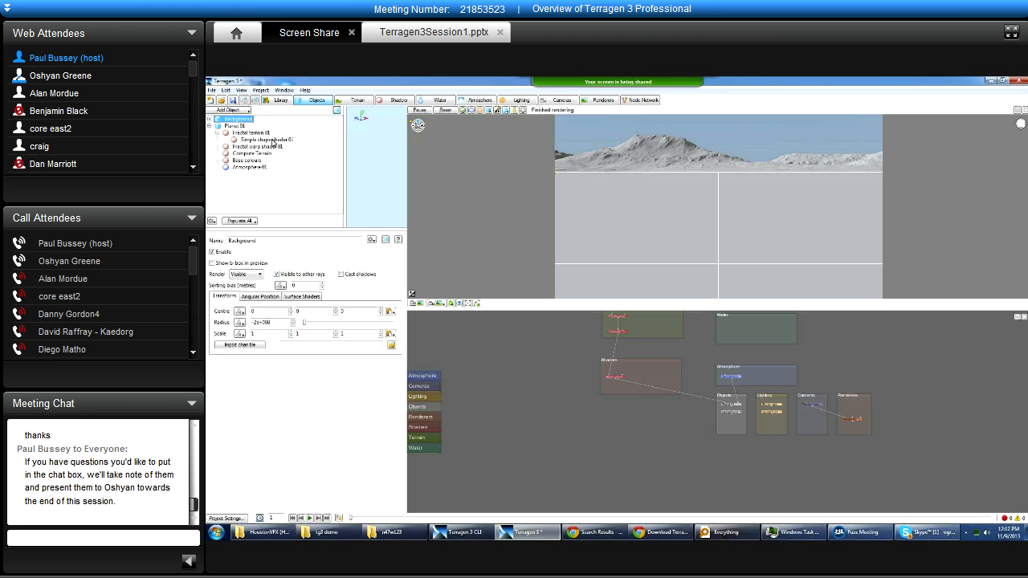
# Examine the settings of Base colours, Atmosphere 01, Planet 01 and Fractal warp shader 01 through the object list.
pyautogui.click(258, 140)
pyautogui.click(245, 160)
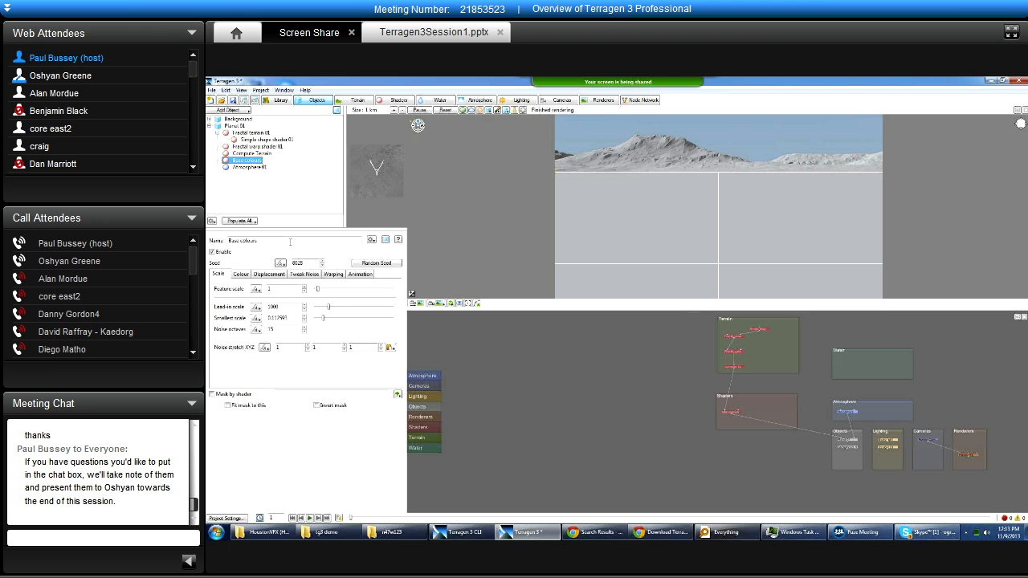
pyautogui.click(249, 166)
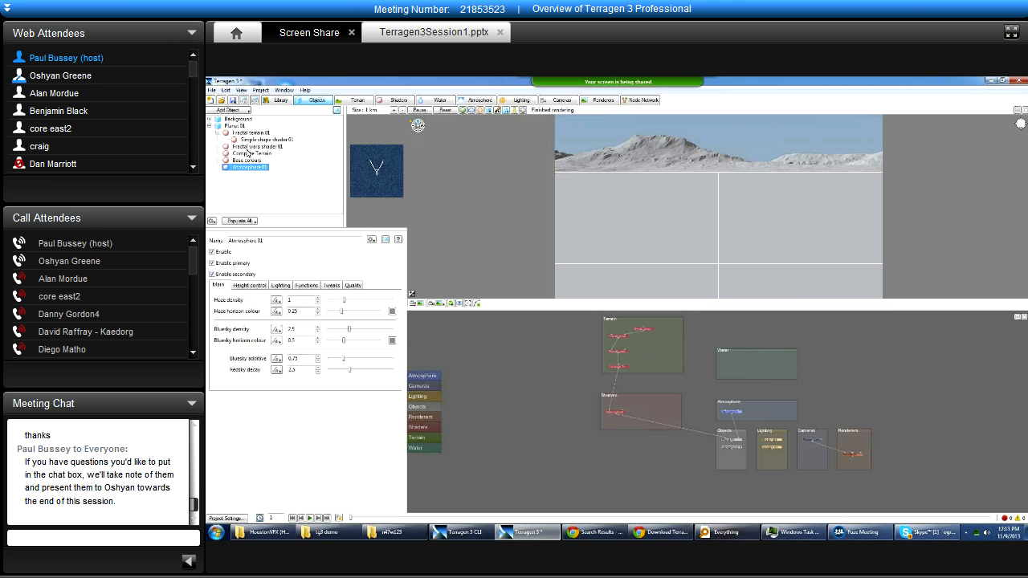
pyautogui.click(234, 126)
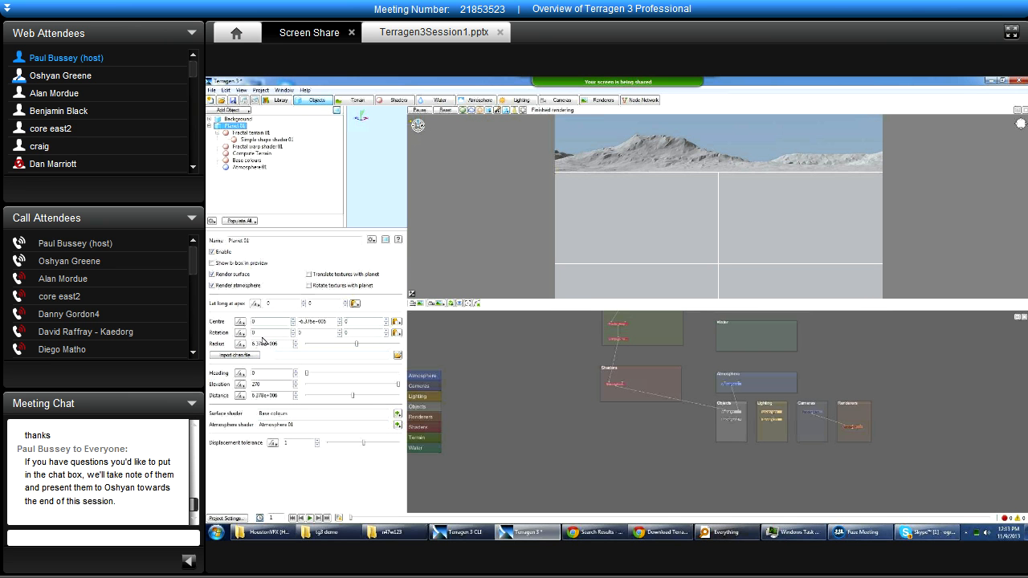
pyautogui.click(243, 148)
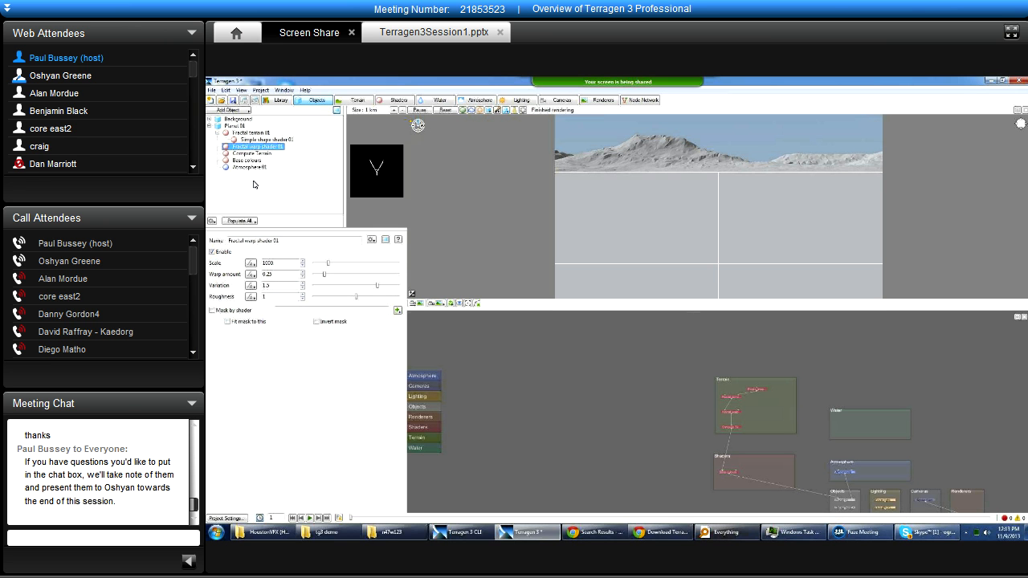
# Open the settings of the Simple shape shader 01 node from the Terrain group in the node network.
pyautogui.click(759, 392)
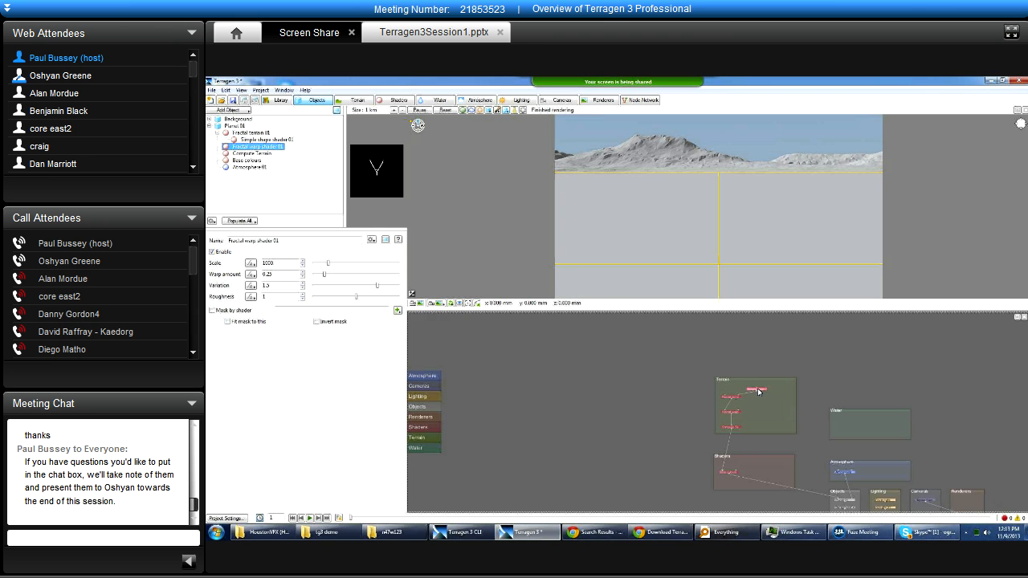
pyautogui.doubleClick(758, 392)
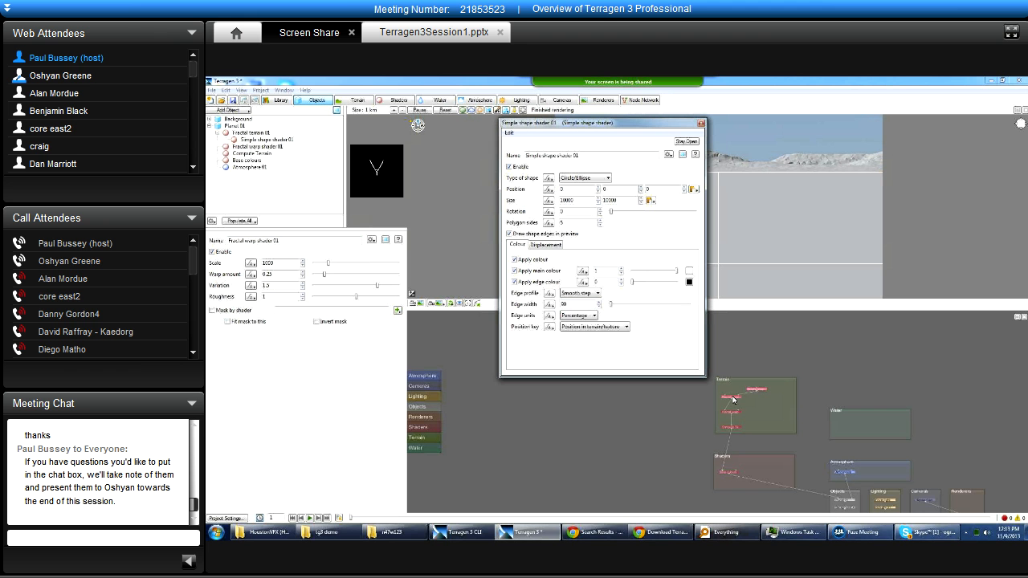
pyautogui.scroll(4, 738, 409)
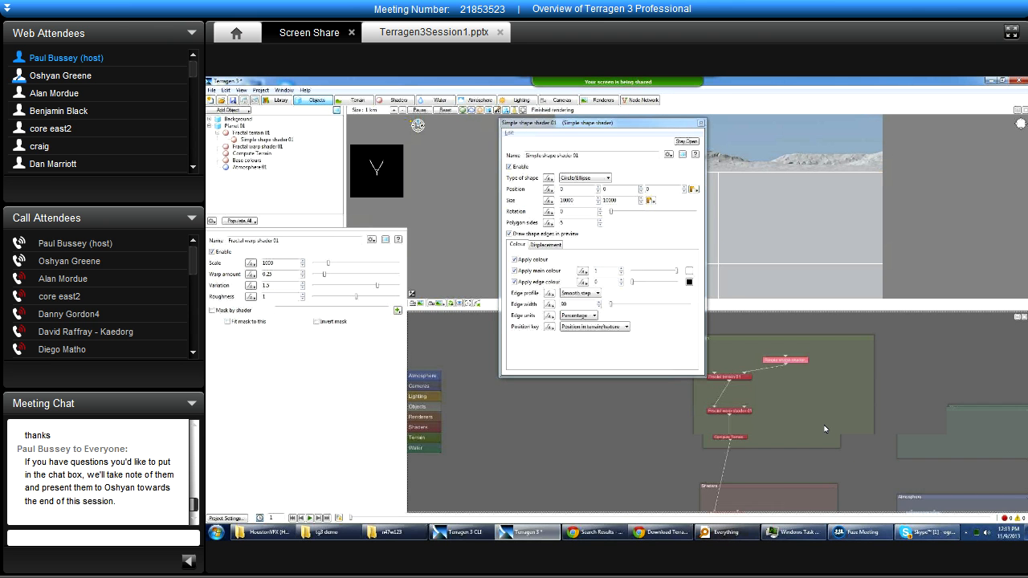
# Open the Fractal warp shader 01 node's floating settings window, compare it with the item list entry, and close it.
pyautogui.doubleClick(739, 411)
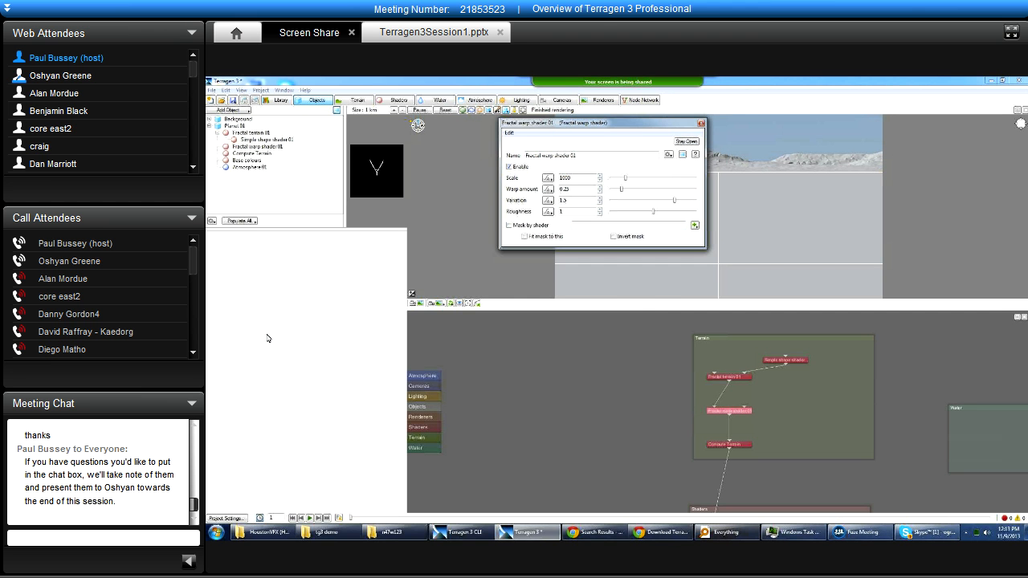
pyautogui.moveTo(690, 125); pyautogui.dragTo(703, 153)
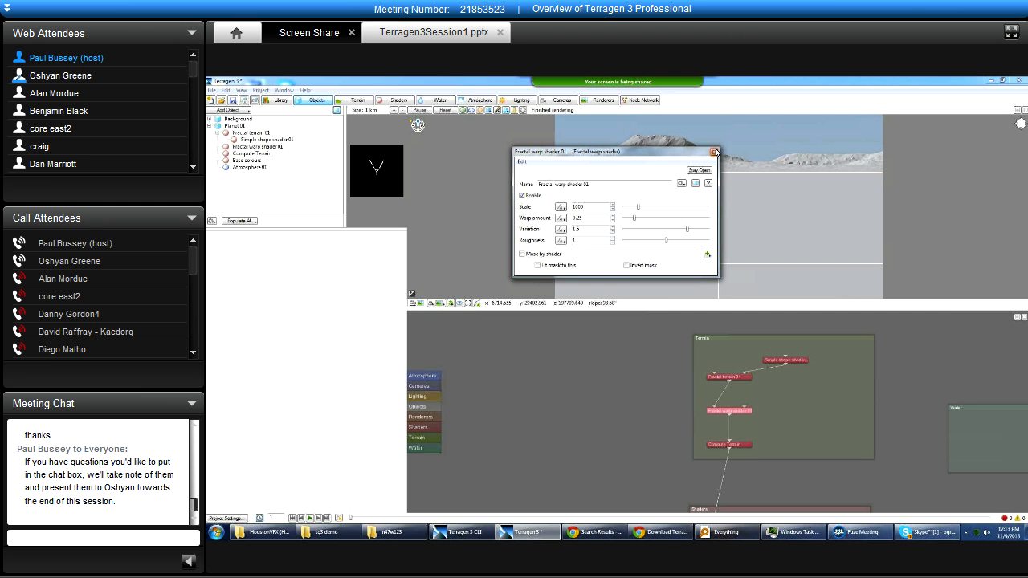
pyautogui.click(714, 153)
pyautogui.click(259, 147)
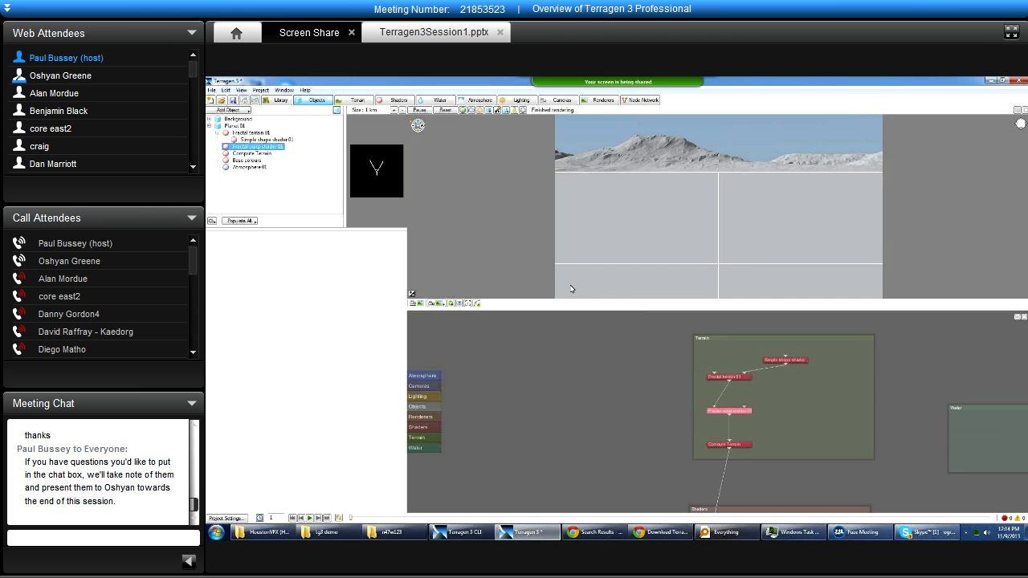
pyautogui.click(736, 413)
pyautogui.doubleClick(736, 413)
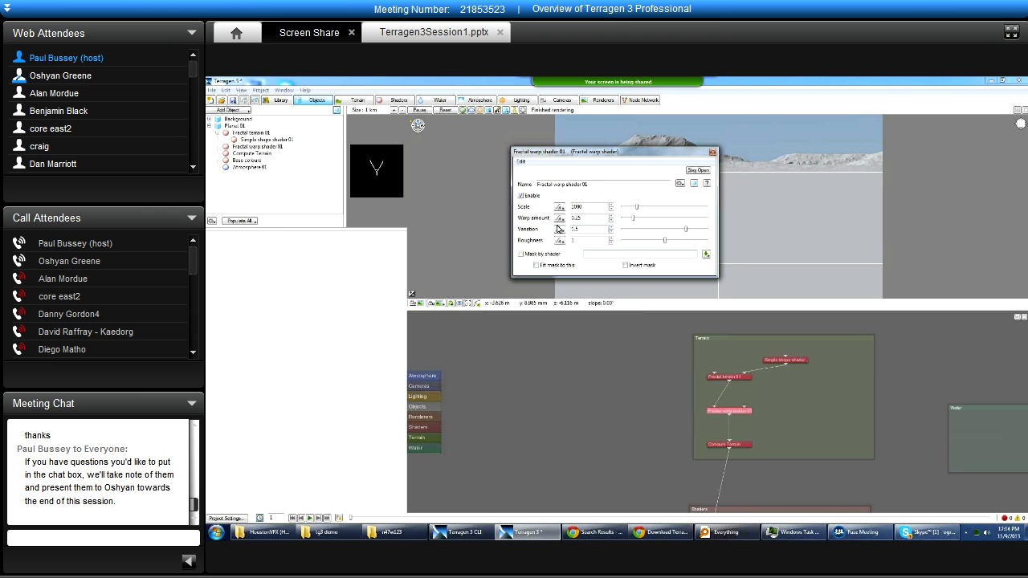
pyautogui.click(735, 160)
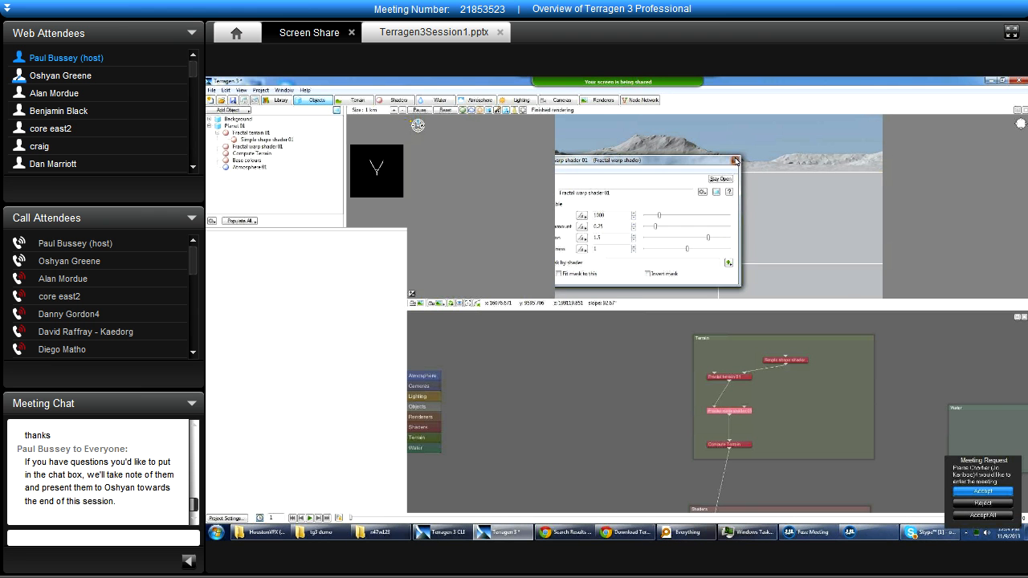
# Admit the waiting attendee, check the attendee list in Fuze Meeting, and return to Terragen.
pyautogui.click(978, 492)
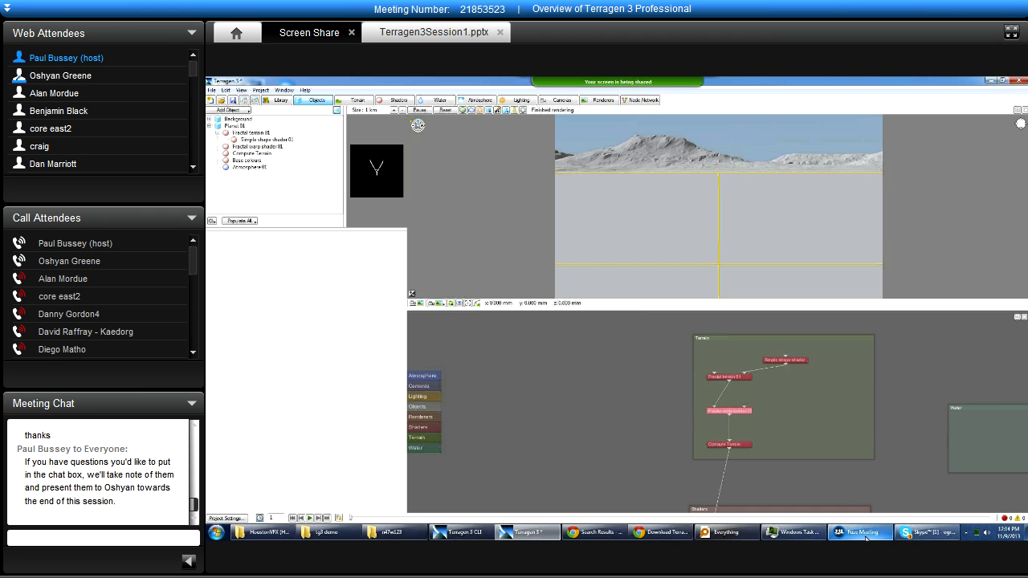
pyautogui.moveTo(865, 538)
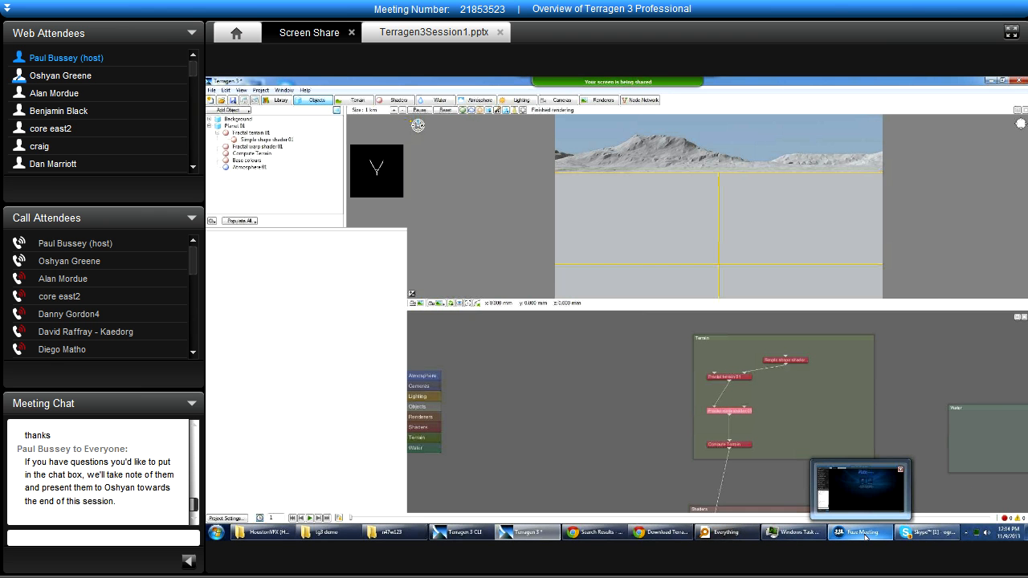
pyautogui.click(864, 534)
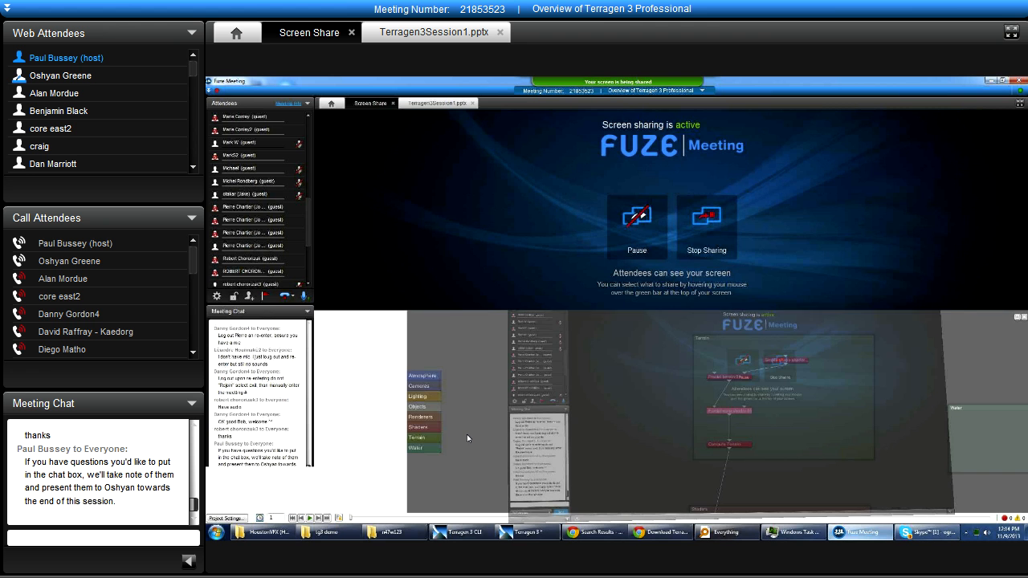
pyautogui.click(858, 532)
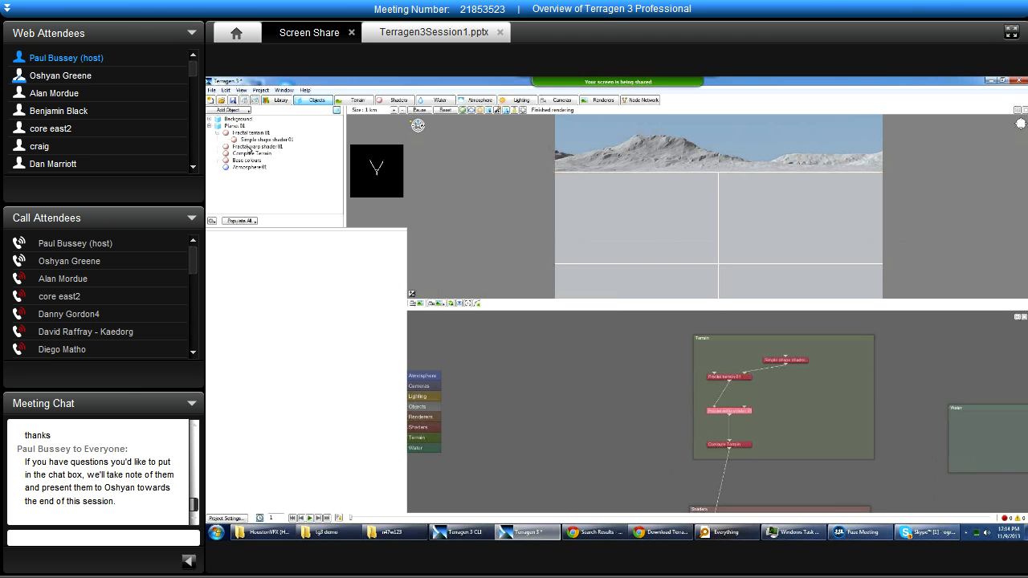
# Show the Base colours settings from the object list and widen the shader preview pane.
pyautogui.click(251, 148)
pyautogui.click(246, 161)
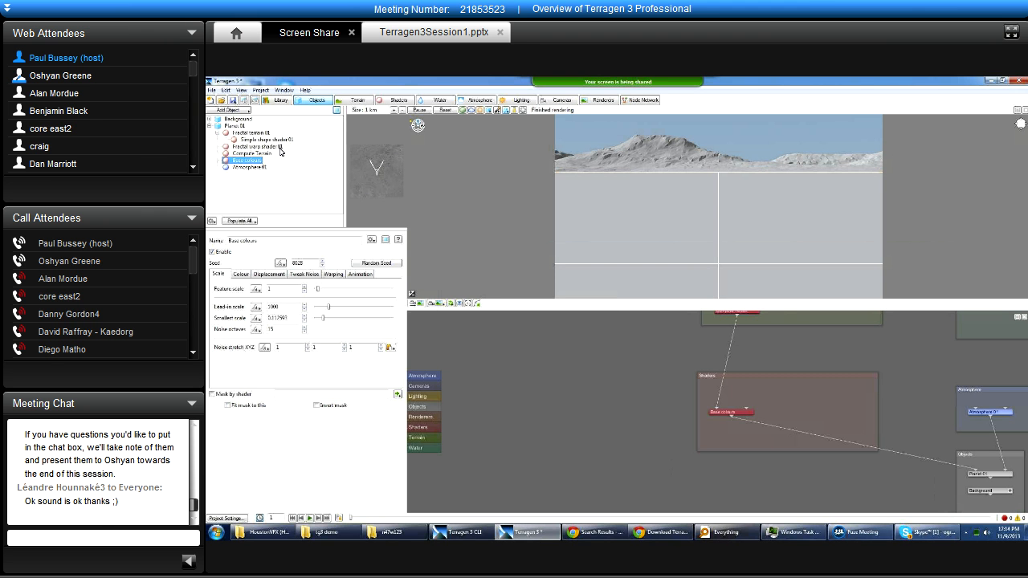
pyautogui.moveTo(347, 126); pyautogui.dragTo(303, 127)
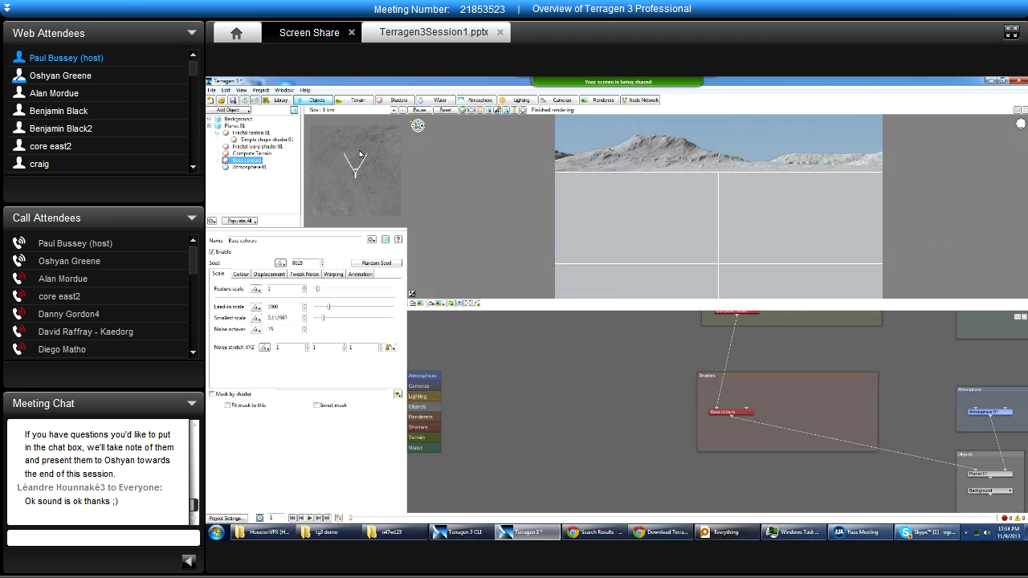
# Preview Fractal terrain 01 at a 16 km size and look around its surface in the shader preview.
pyautogui.click(247, 133)
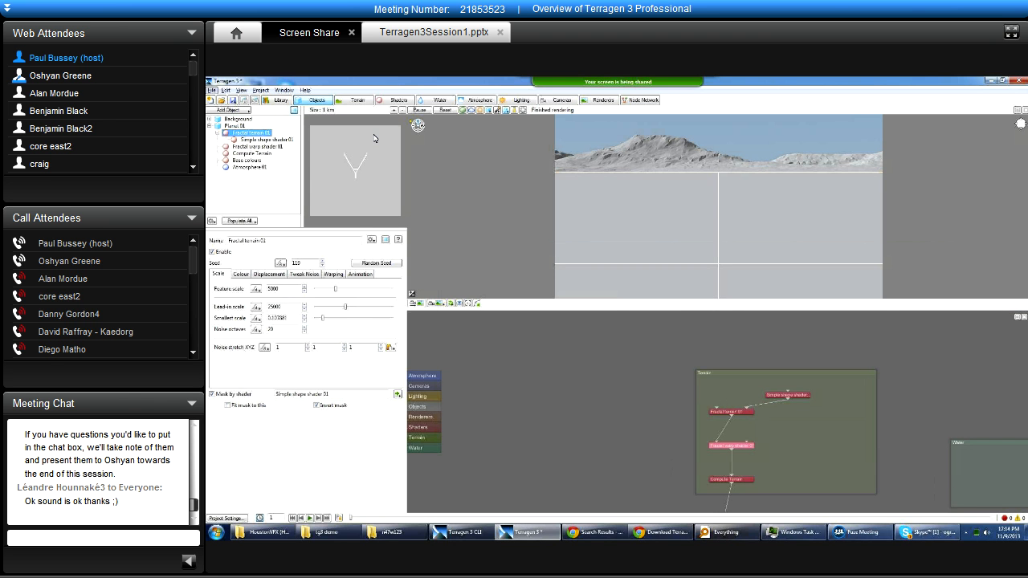
pyautogui.click(402, 110)
pyautogui.click(403, 111)
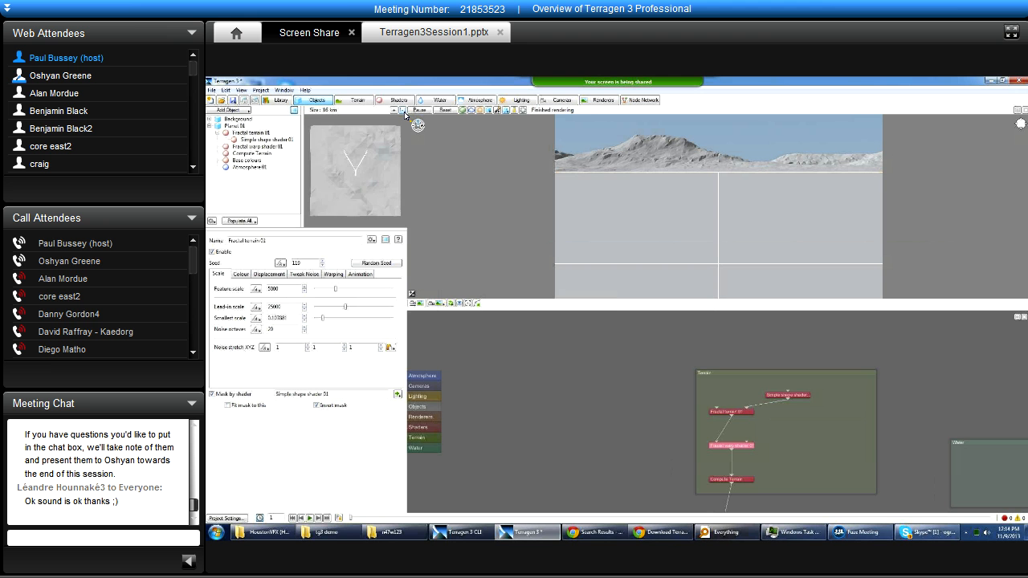
pyautogui.moveTo(353, 201)
pyautogui.mouseDown()
pyautogui.moveTo(356, 155)
pyautogui.moveTo(349, 181)
pyautogui.mouseUp()
pyautogui.click(394, 110)
pyautogui.click(395, 111)
pyautogui.moveTo(343, 201); pyautogui.dragTo(323, 193)
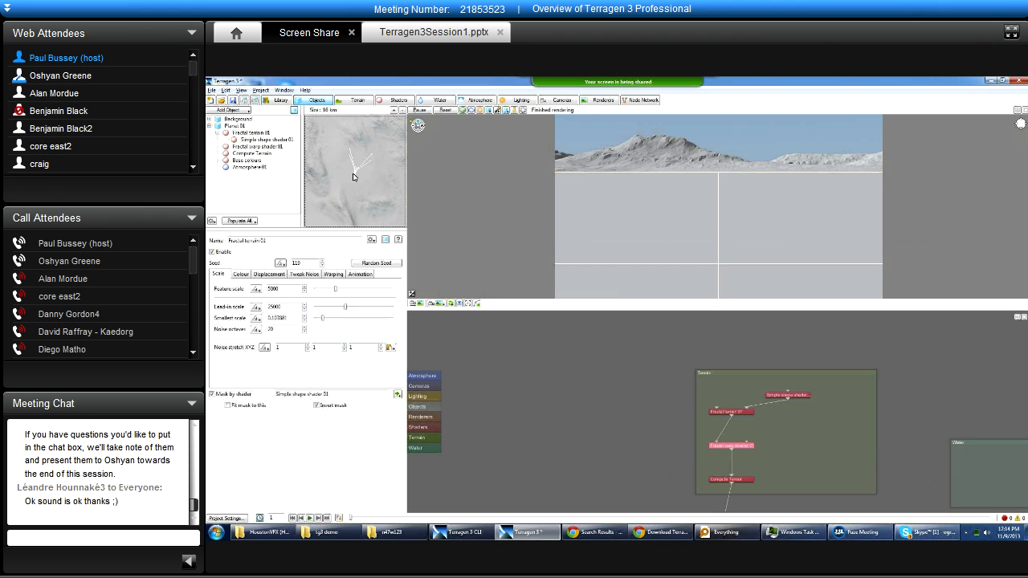
# Preview the Base colours shader at a 32 km size and narrow the shader preview pane slightly.
pyautogui.click(247, 161)
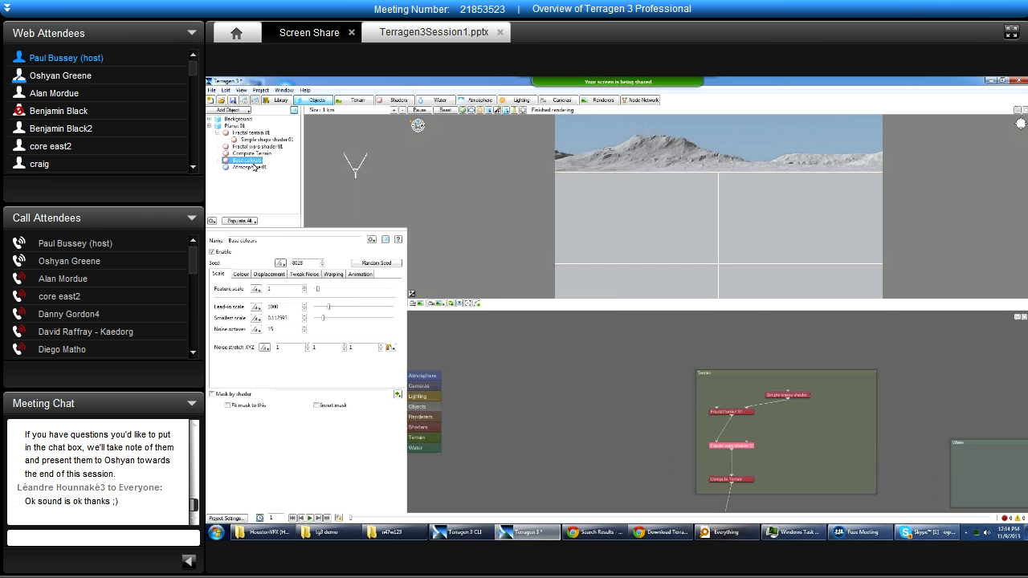
pyautogui.click(404, 109)
pyautogui.click(403, 108)
pyautogui.click(403, 109)
pyautogui.click(403, 109)
pyautogui.click(403, 108)
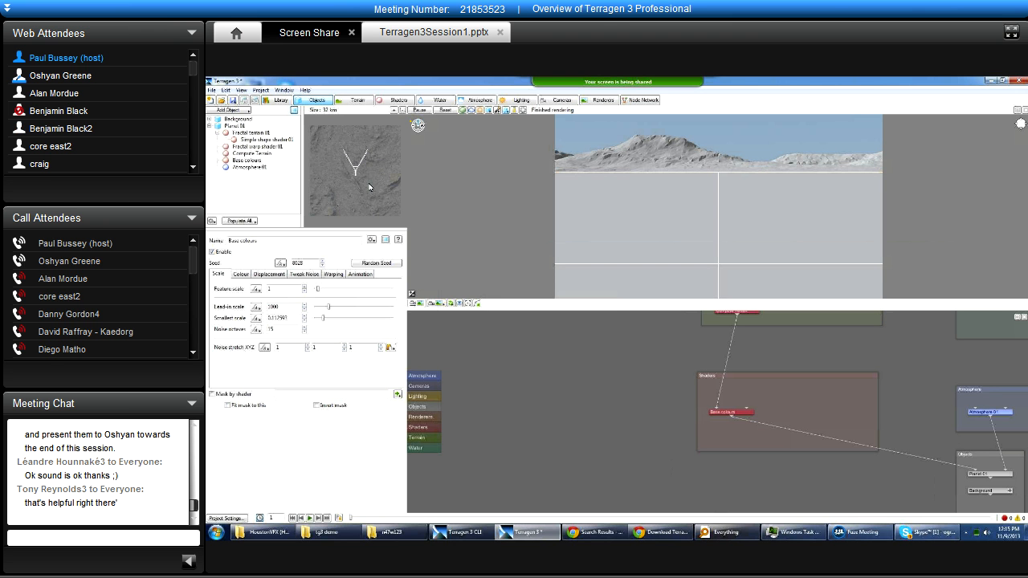
pyautogui.moveTo(304, 123)
pyautogui.mouseDown()
pyautogui.moveTo(333, 127)
pyautogui.moveTo(309, 129)
pyautogui.mouseUp()
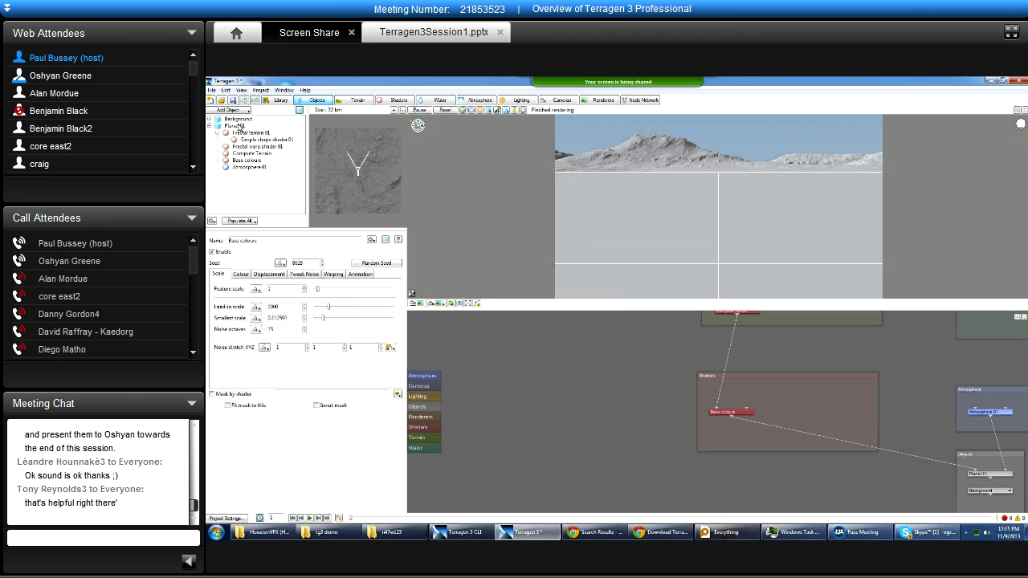
# Select the Background object and open the Library window as a source for adding an object.
pyautogui.click(239, 120)
pyautogui.click(228, 110)
pyautogui.moveTo(277, 120)
pyautogui.click(281, 111)
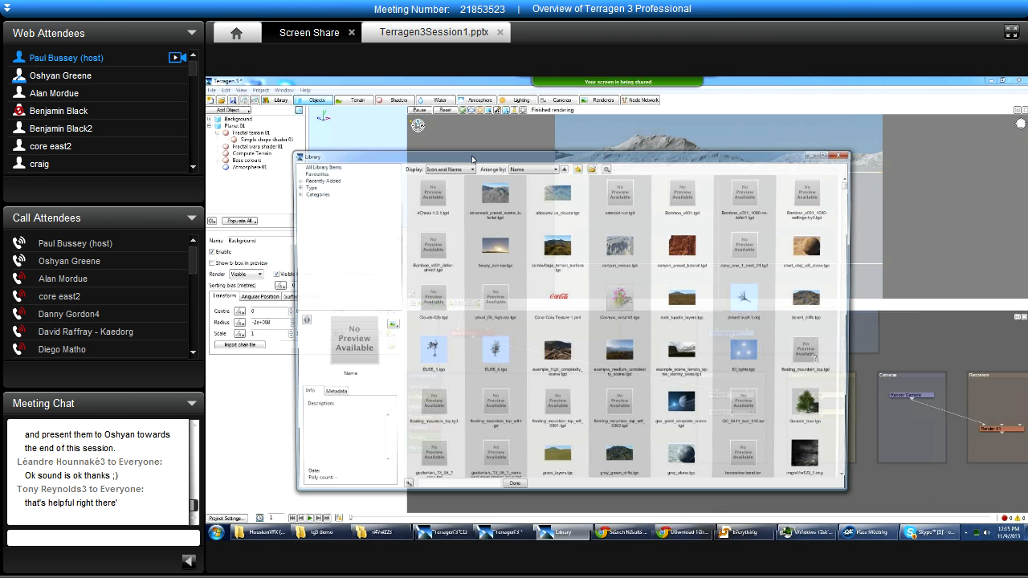
# Filter the library to the Objects type and add the desert bush 1.obj object to the scene.
pyautogui.click(294, 186)
pyautogui.click(319, 215)
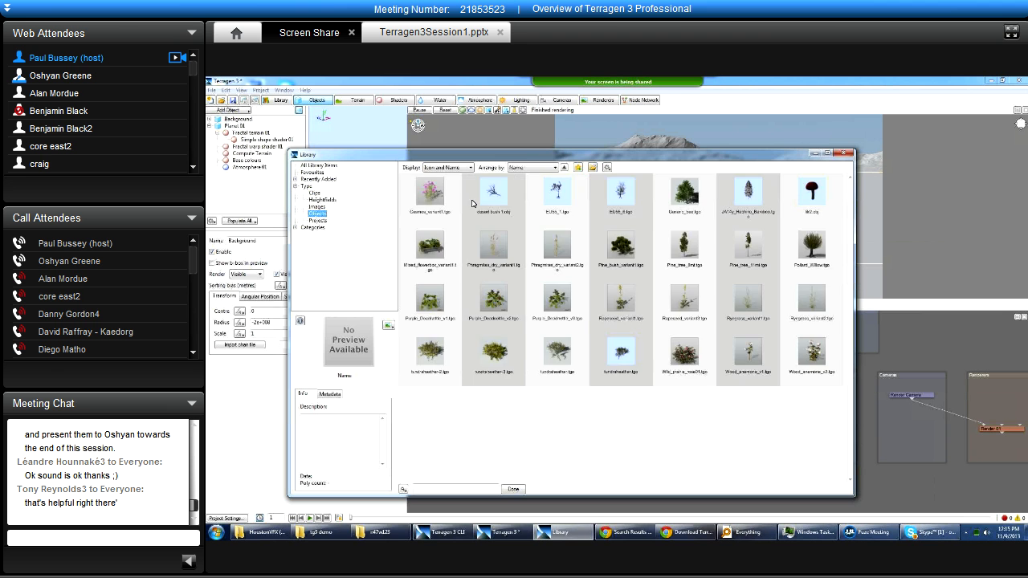
pyautogui.doubleClick(494, 195)
pyautogui.click(608, 233)
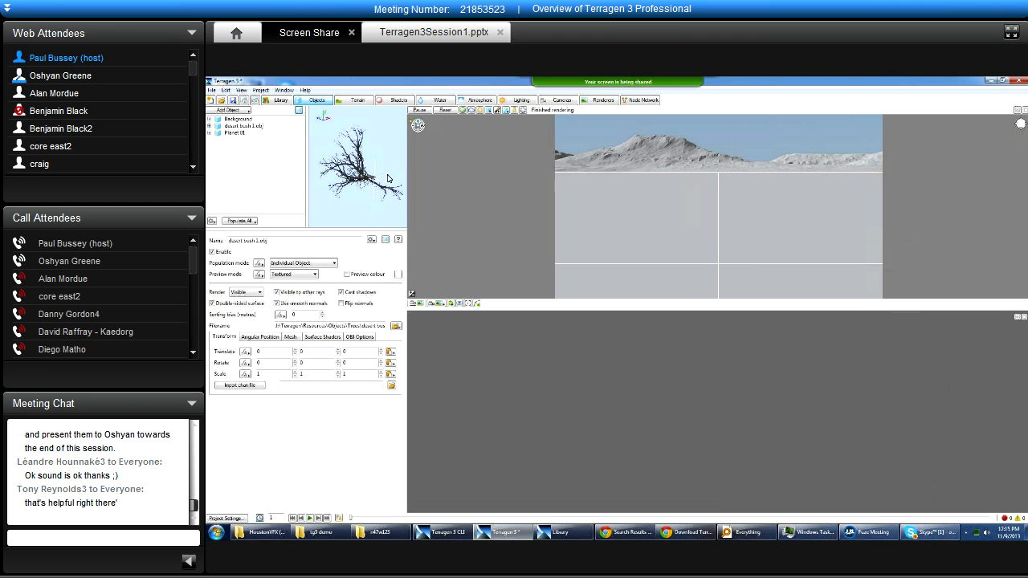
# Select desert bush 1.obj in the object list and rotate it in the object preview to inspect its branches.
pyautogui.moveTo(367, 163); pyautogui.dragTo(322, 105)
pyautogui.click(240, 125)
pyautogui.moveTo(360, 160); pyautogui.dragTo(396, 162)
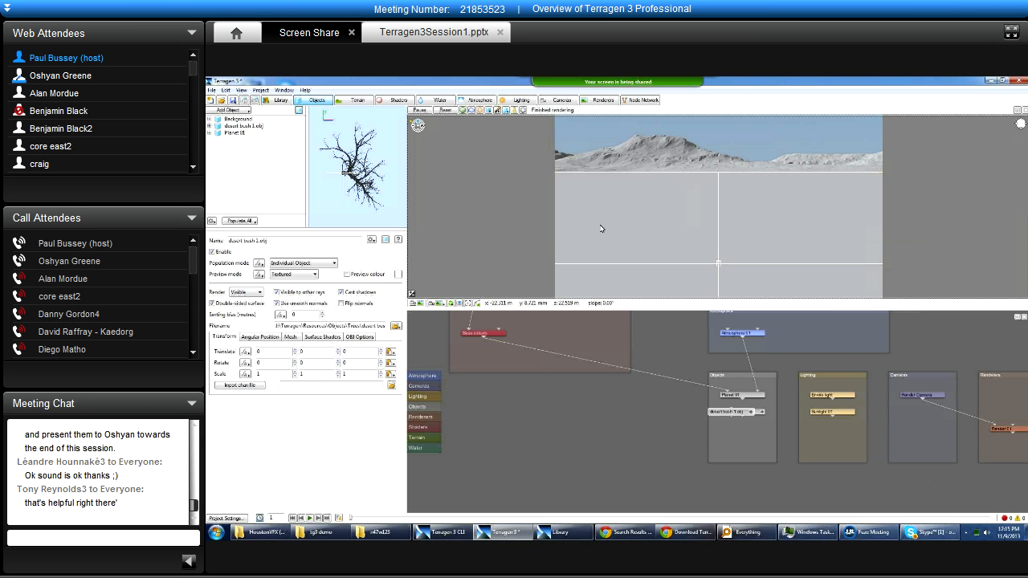
# Enlarge the 3D preview pane and toggle its visible atmosphere off and back on.
pyautogui.moveTo(648, 310); pyautogui.dragTo(649, 348)
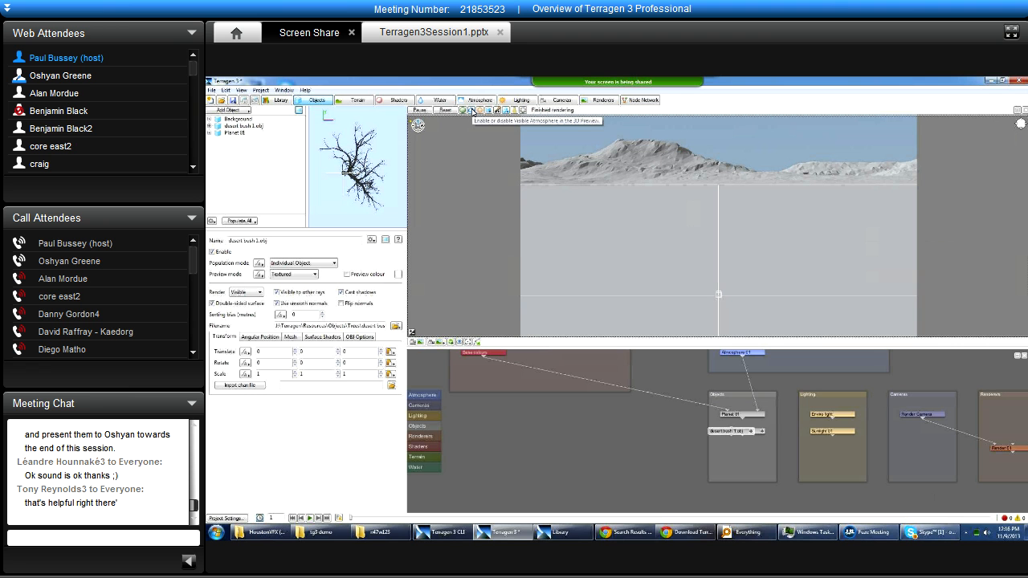
pyautogui.click(471, 111)
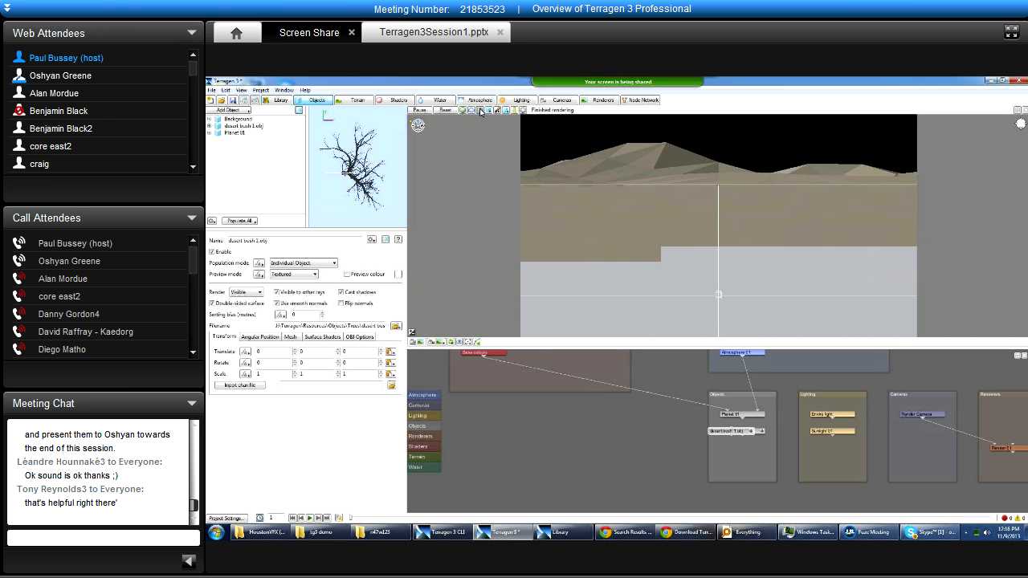
pyautogui.click(480, 111)
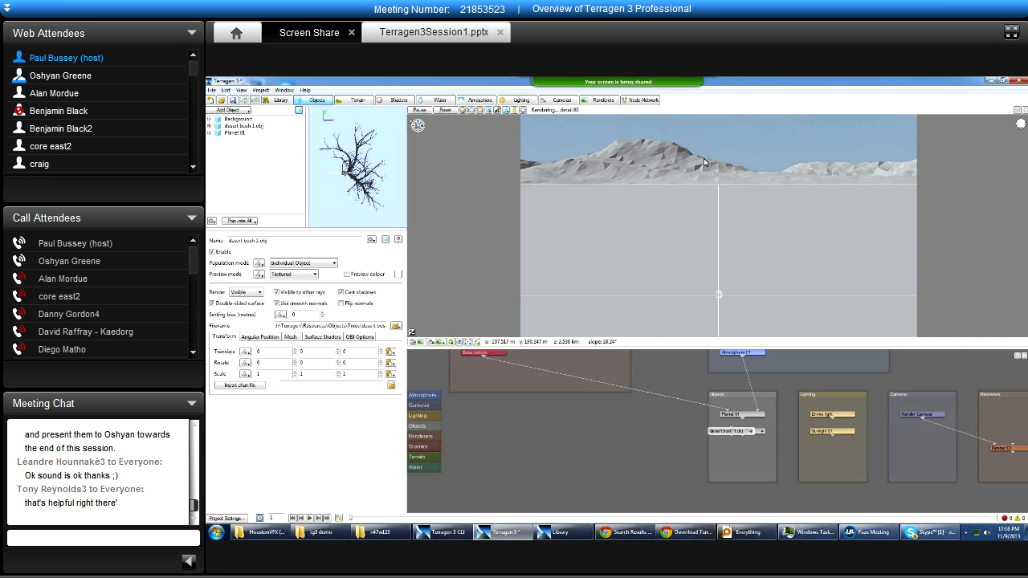
# Explore the terrain in the 3D preview from close to the ground and from high above the planet's surface.
pyautogui.moveTo(704, 162); pyautogui.dragTo(670, 170)
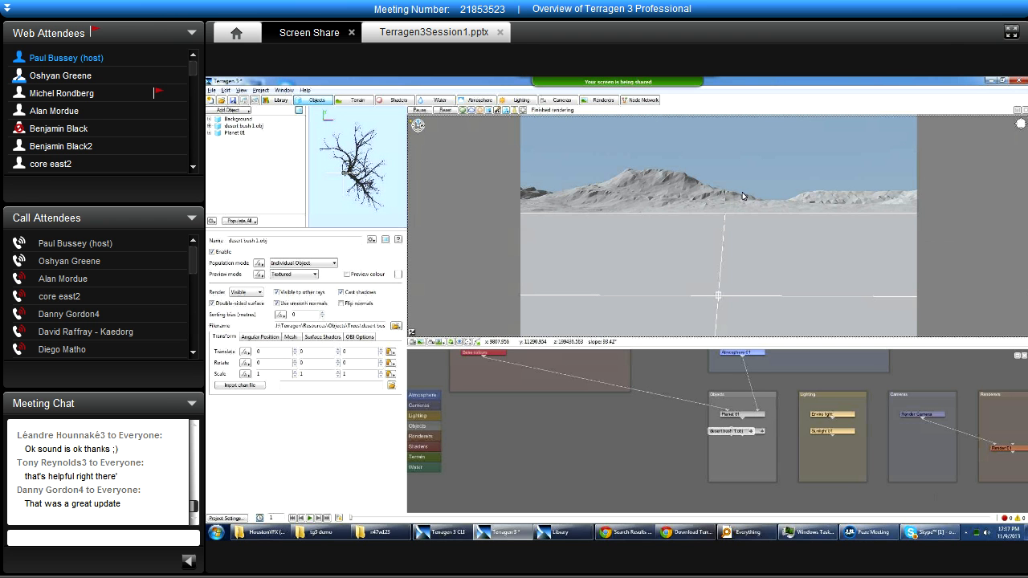
pyautogui.keyDown('alt'); pyautogui.moveTo(758, 196); pyautogui.dragTo(638, 241); pyautogui.keyUp('alt')
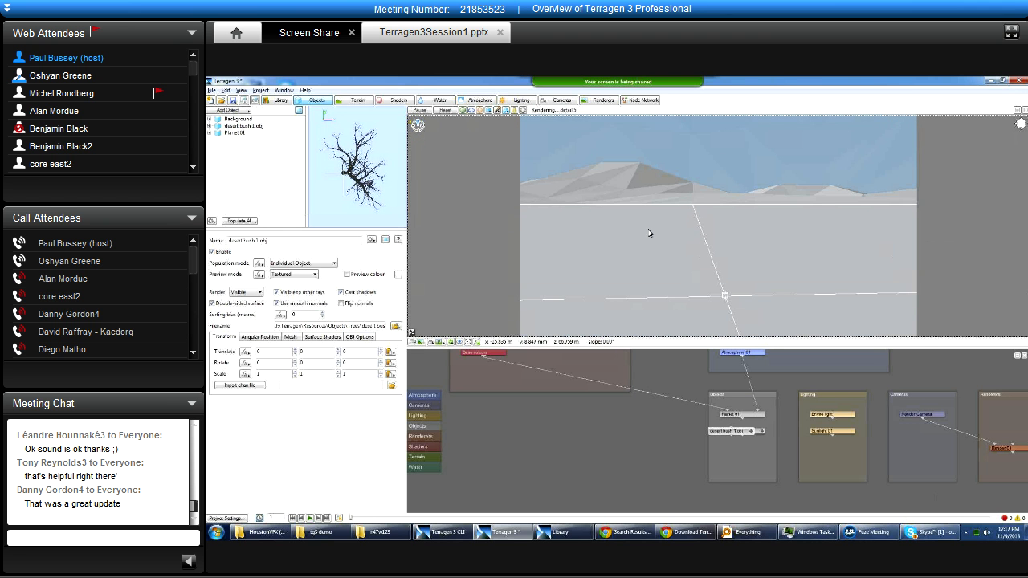
pyautogui.moveTo(677, 200)
pyautogui.keyDown('alt'); pyautogui.mouseDown(button='middle')
pyautogui.moveTo(775, 194)
pyautogui.moveTo(517, 206)
pyautogui.moveTo(595, 204)
pyautogui.moveTo(583, 212)
pyautogui.moveTo(672, 192)
pyautogui.moveTo(768, 214)
pyautogui.moveTo(538, 214)
pyautogui.moveTo(673, 232)
pyautogui.moveTo(679, 287)
pyautogui.moveTo(663, 211)
pyautogui.moveTo(670, 191)
pyautogui.moveTo(707, 193)
pyautogui.moveTo(619, 229)
pyautogui.moveTo(673, 244)
pyautogui.mouseUp(button='middle'); pyautogui.keyUp('alt')
pyautogui.keyDown('alt'); pyautogui.moveTo(728, 218); pyautogui.dragTo(706, 241); pyautogui.keyUp('alt')
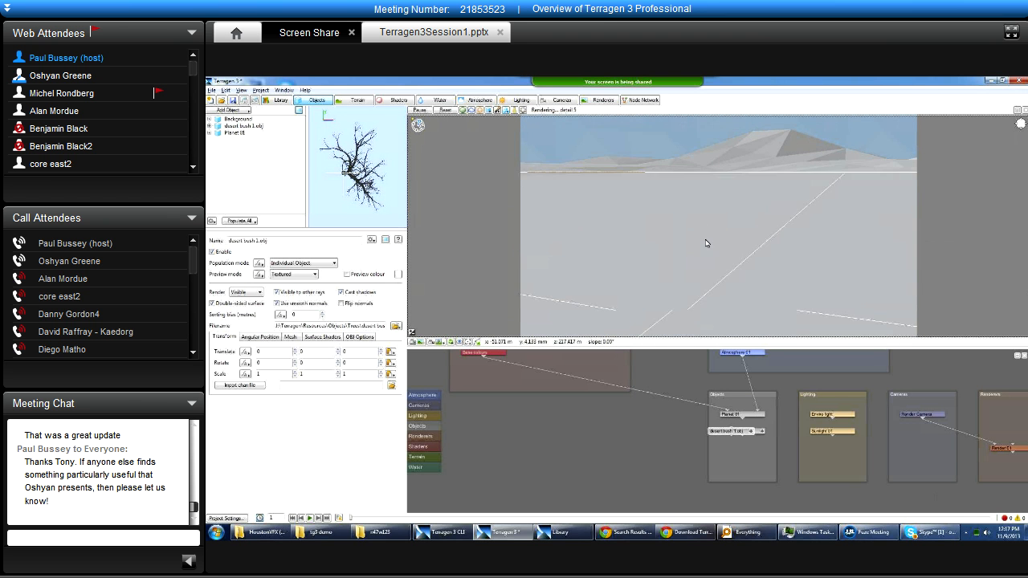
pyautogui.keyDown('alt'); pyautogui.moveTo(776, 155); pyautogui.dragTo(642, 337, button='middle'); pyautogui.keyUp('alt')
pyautogui.keyDown('alt'); pyautogui.moveTo(686, 222); pyautogui.dragTo(638, 243, button='right'); pyautogui.keyUp('alt')
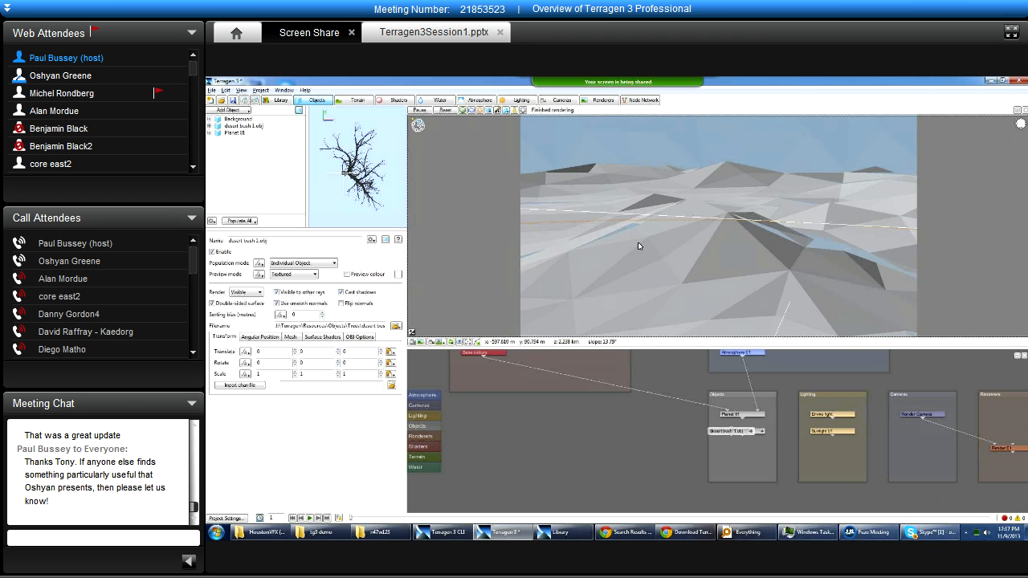
pyautogui.keyDown('alt'); pyautogui.moveTo(638, 231); pyautogui.dragTo(759, 249, button='middle'); pyautogui.keyUp('alt')
pyautogui.moveTo(661, 224)
pyautogui.mouseDown(button='middle')
pyautogui.moveTo(676, 258)
pyautogui.moveTo(768, 266)
pyautogui.moveTo(693, 261)
pyautogui.moveTo(783, 304)
pyautogui.moveTo(723, 277)
pyautogui.moveTo(673, 231)
pyautogui.moveTo(794, 167)
pyautogui.moveTo(718, 213)
pyautogui.moveTo(554, 269)
pyautogui.moveTo(660, 236)
pyautogui.mouseUp(button='middle')
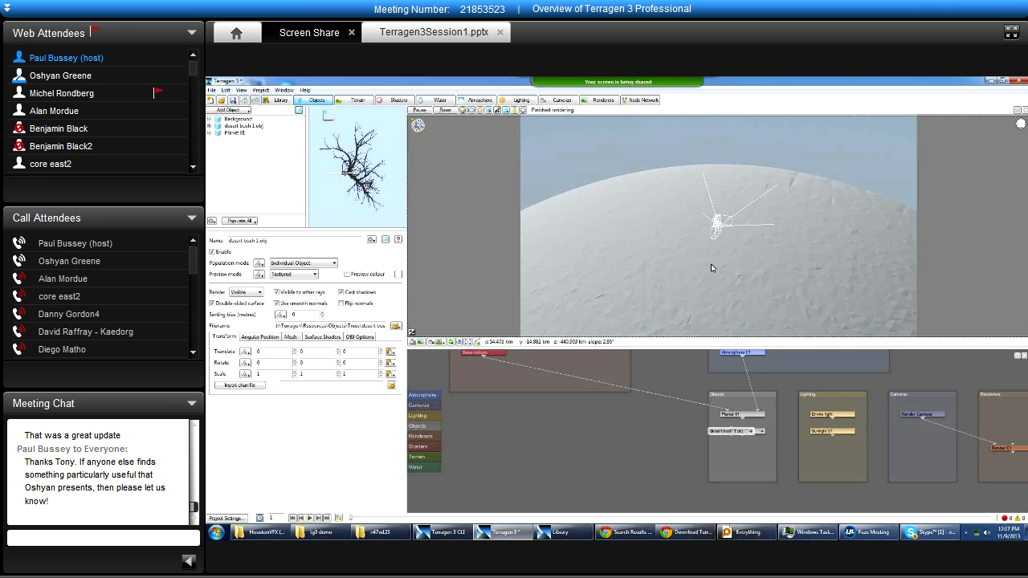
pyautogui.moveTo(765, 265); pyautogui.dragTo(715, 245, button='middle')
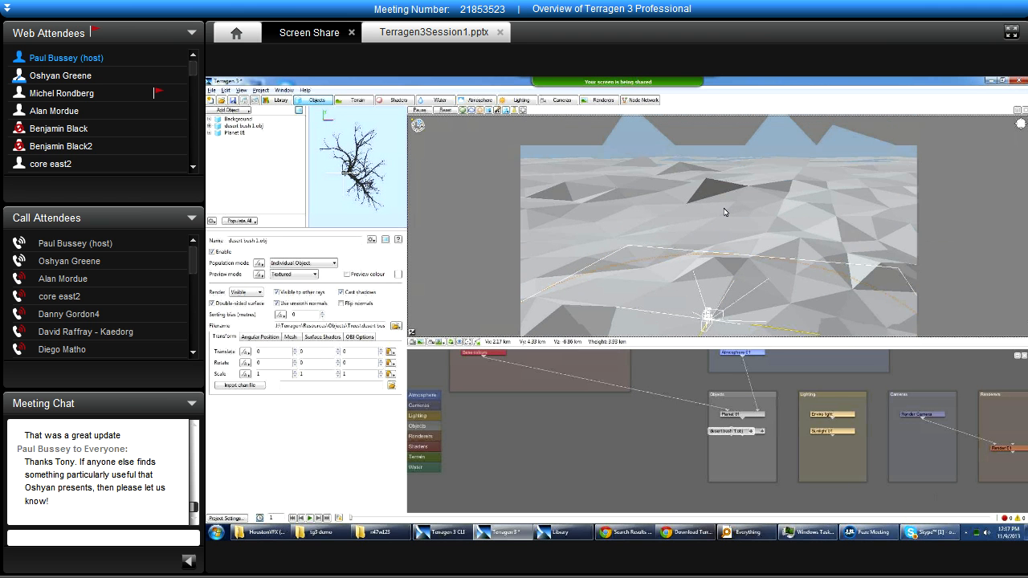
# Return the 3D preview to the render camera's view and show the navigation controls.
pyautogui.click(438, 342)
pyautogui.click(485, 344)
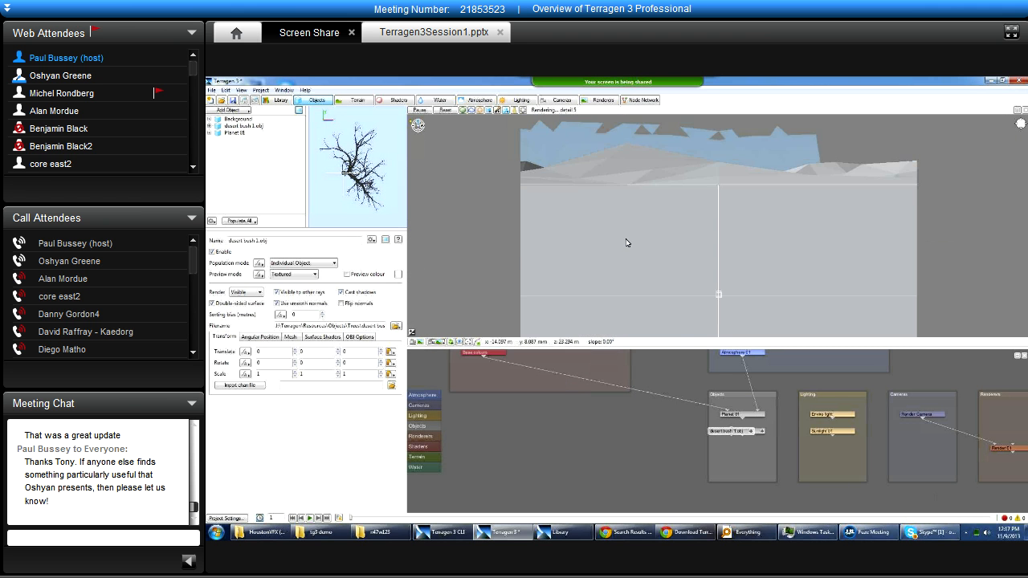
pyautogui.click(1020, 123)
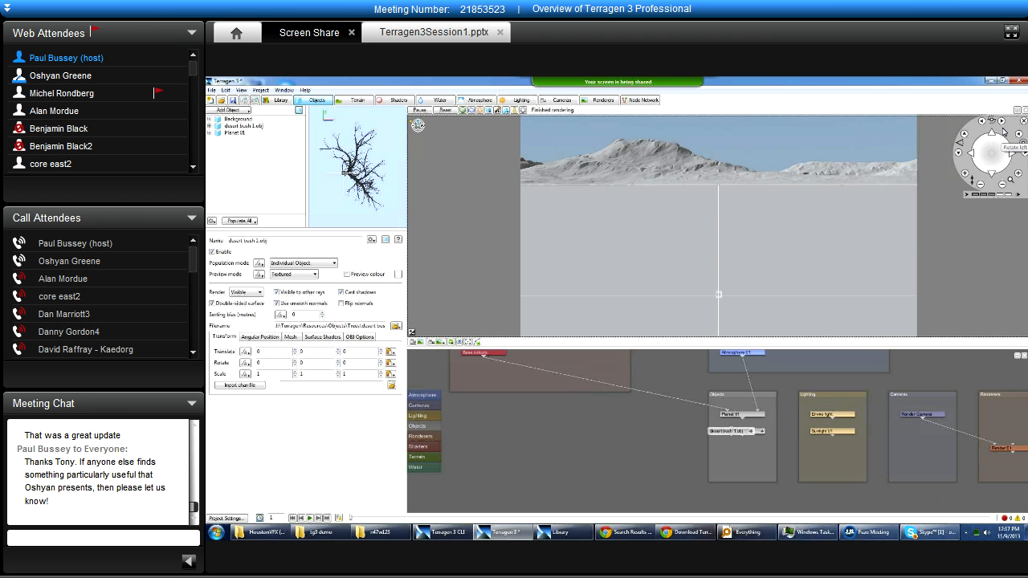
# Look around the terrain in the 3D preview and demonstrate hiding and showing the navigation controls.
pyautogui.keyDown('alt'); pyautogui.moveTo(748, 164); pyautogui.dragTo(660, 186); pyautogui.keyUp('alt')
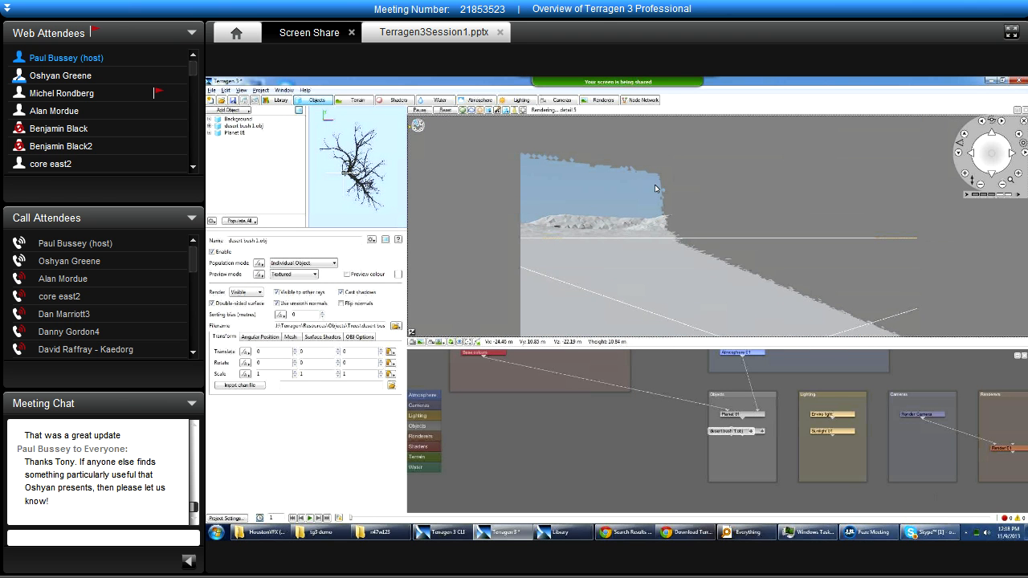
pyautogui.keyDown('alt'); pyautogui.moveTo(604, 201); pyautogui.dragTo(850, 191, button='middle'); pyautogui.keyUp('alt')
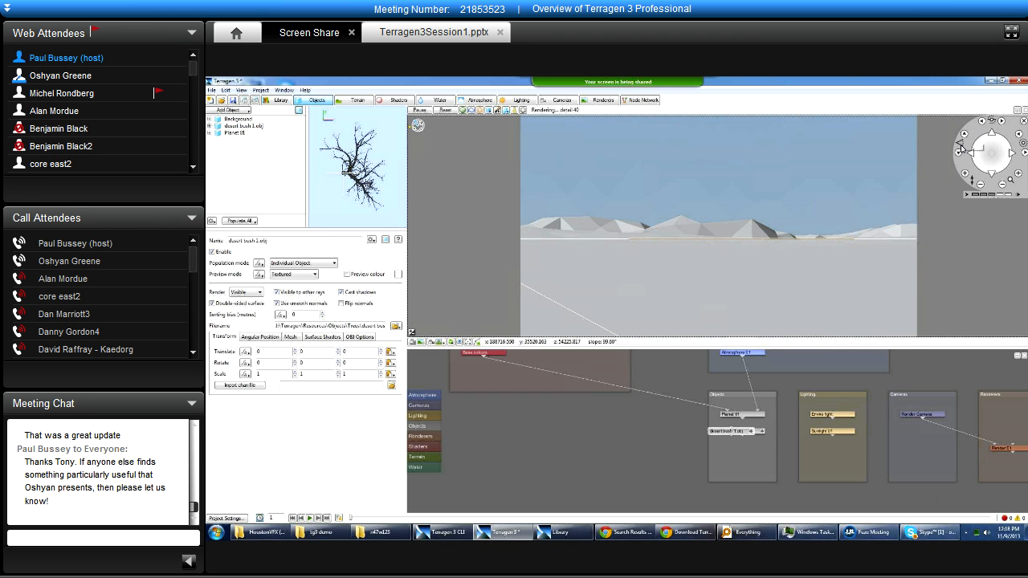
pyautogui.click(1023, 120)
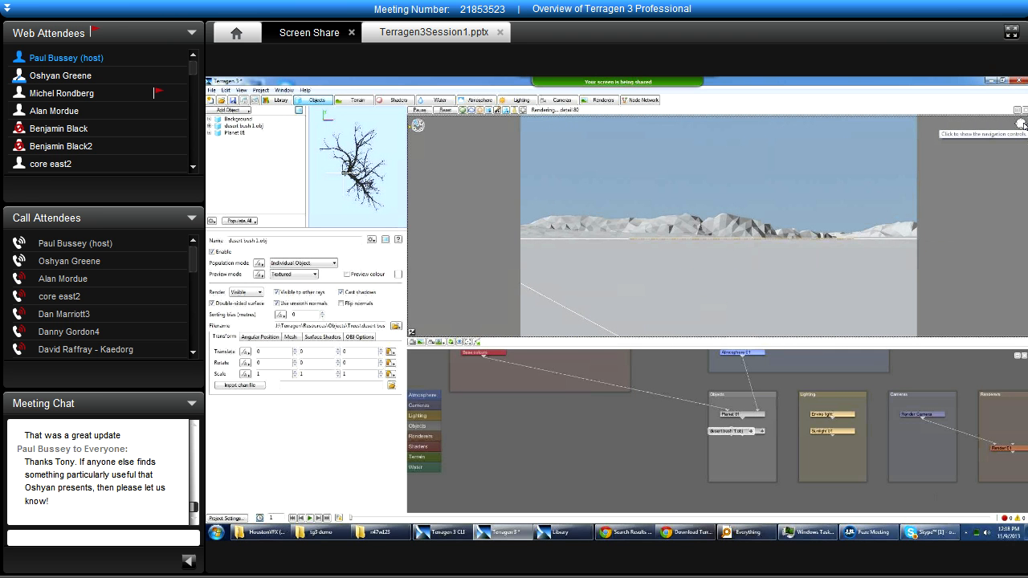
pyautogui.click(1024, 123)
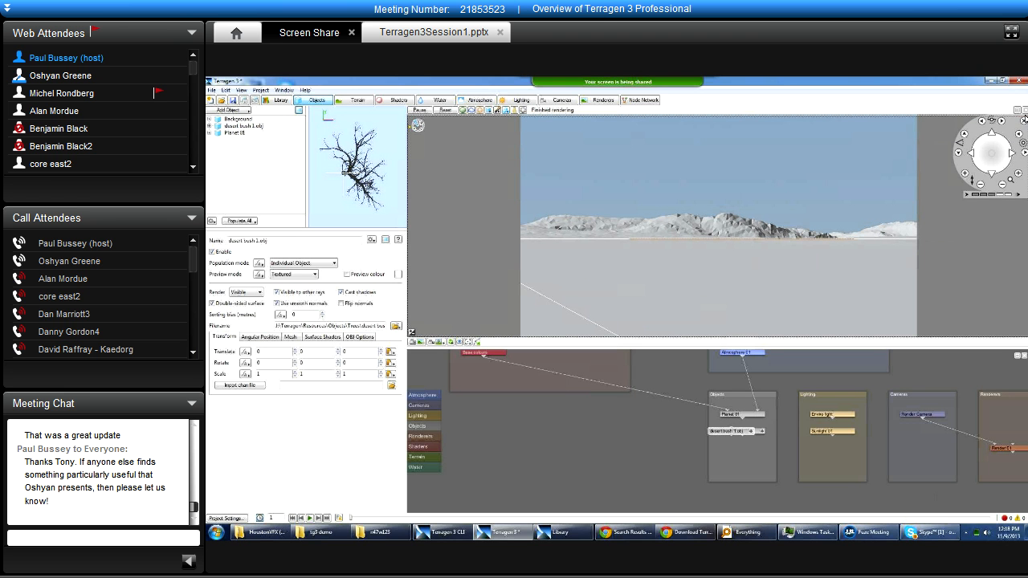
pyautogui.click(1023, 121)
pyautogui.click(1022, 123)
# Demonstrate moving the 3D preview camera sideways, tilting it up and down, raising, lowering and rotating it with the navigation controls.
pyautogui.click(972, 155)
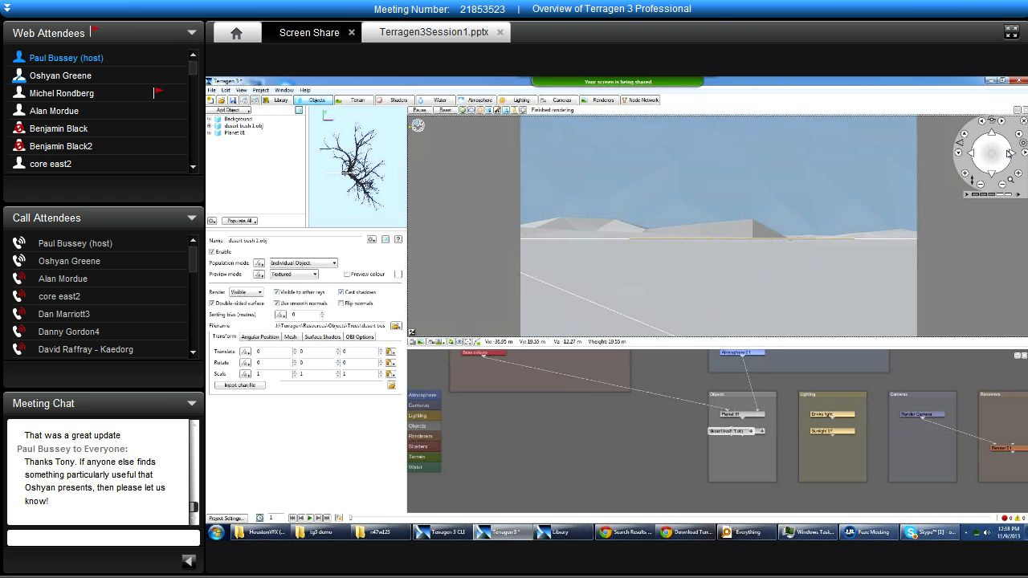
pyautogui.click(964, 138)
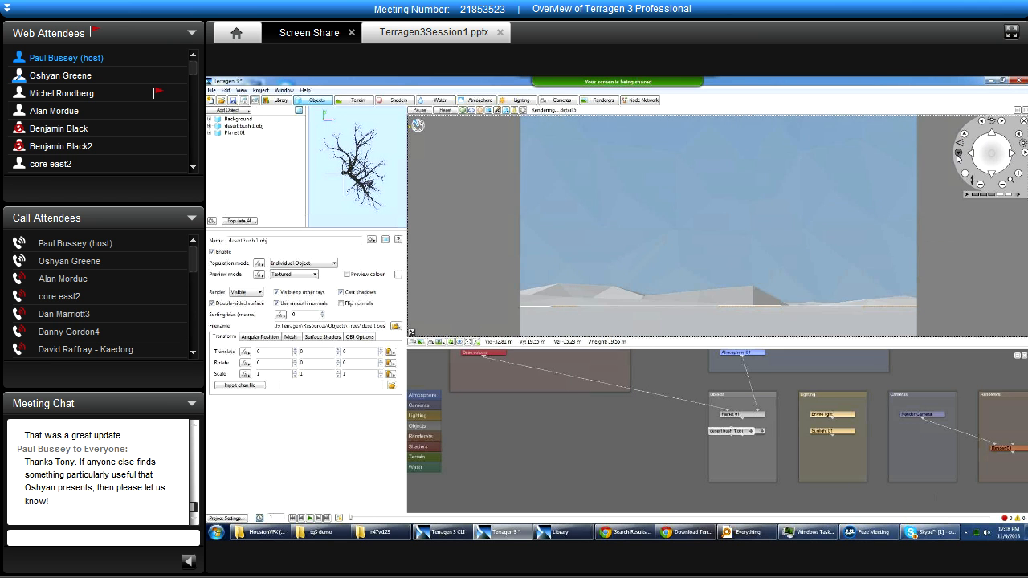
pyautogui.click(957, 157)
pyautogui.click(966, 173)
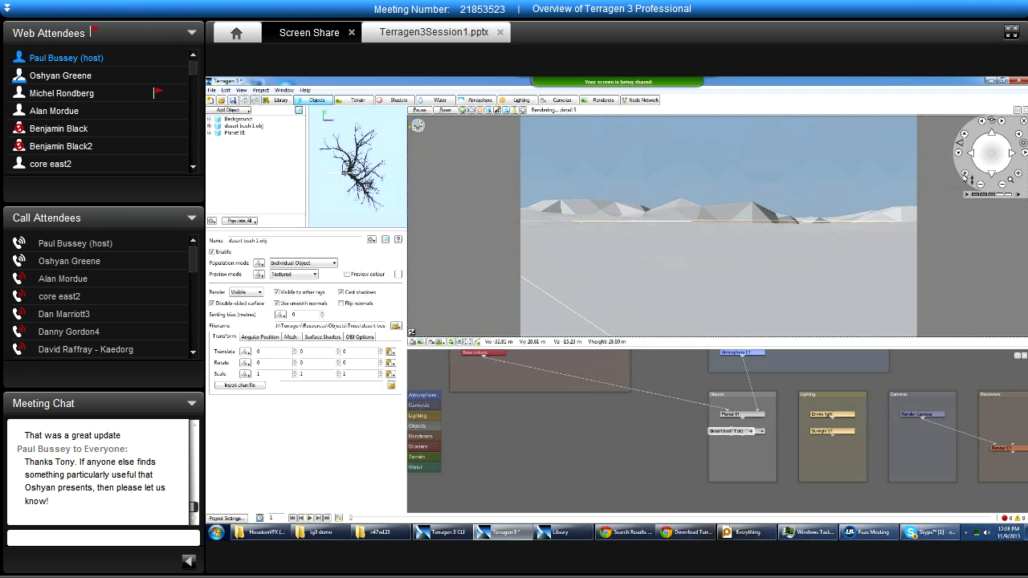
pyautogui.click(980, 186)
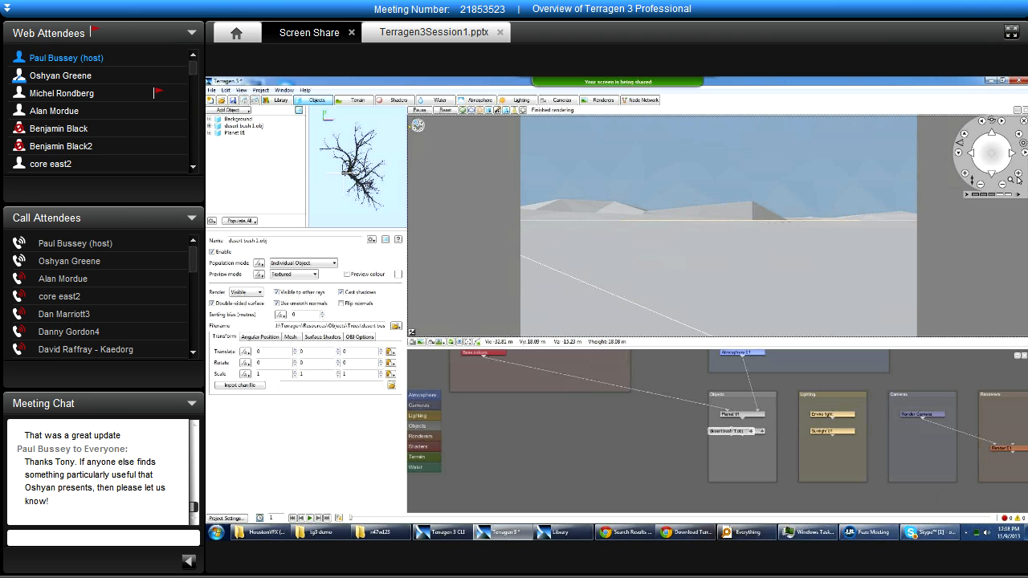
pyautogui.click(1023, 152)
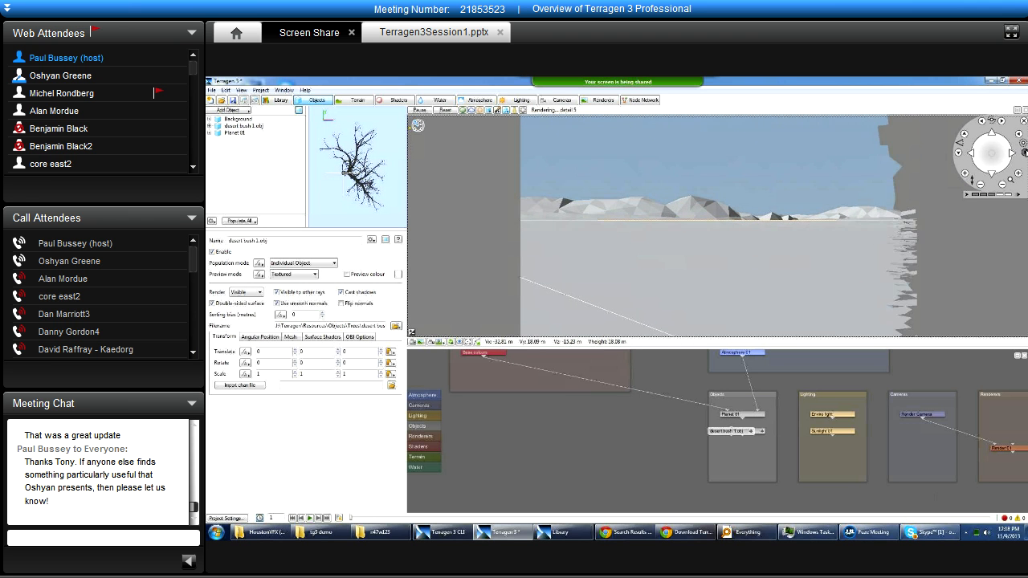
# Bank the 3D preview camera in both directions and level its horizon with the navigation controls.
pyautogui.click(1004, 122)
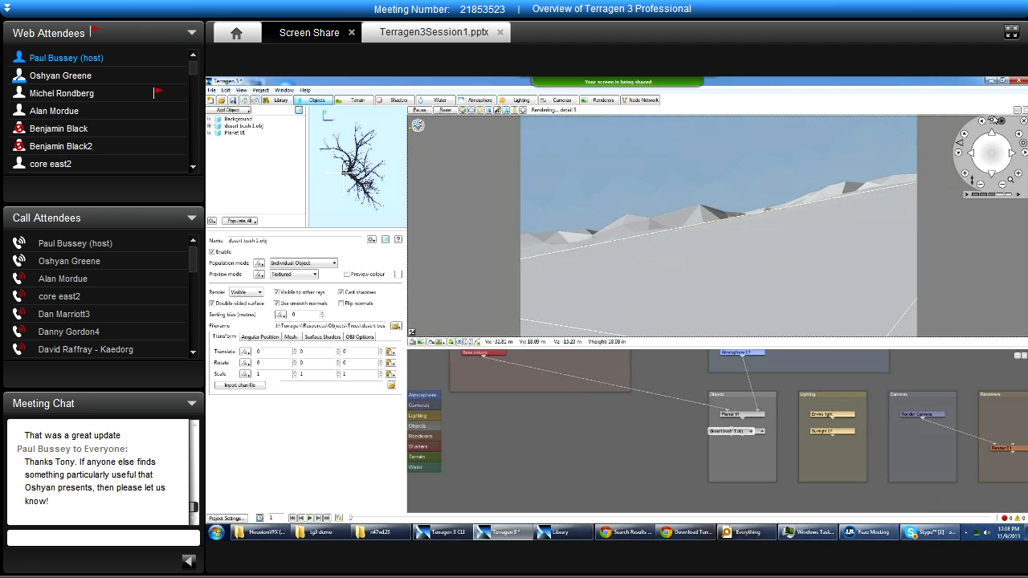
pyautogui.click(980, 122)
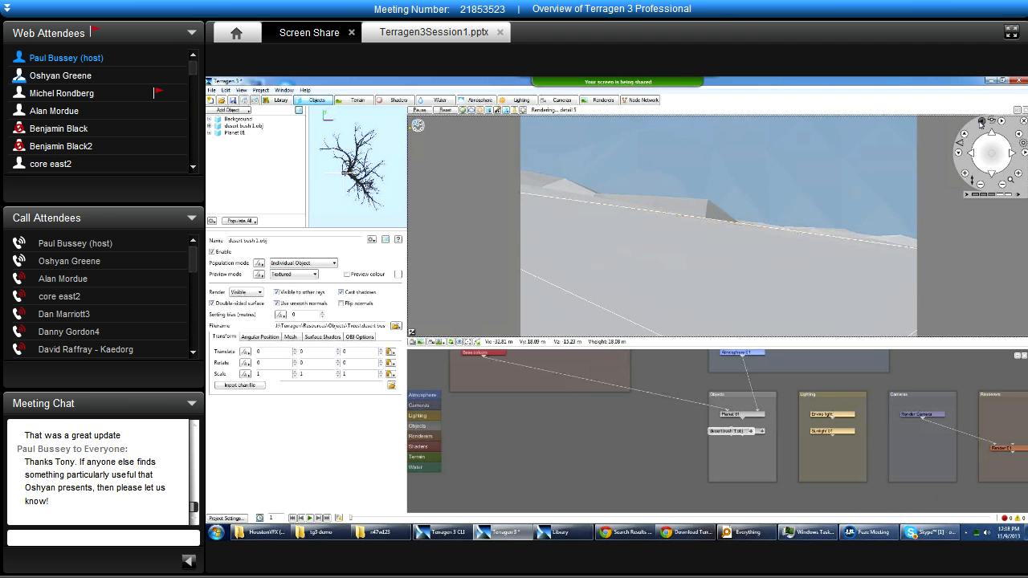
pyautogui.click(1000, 122)
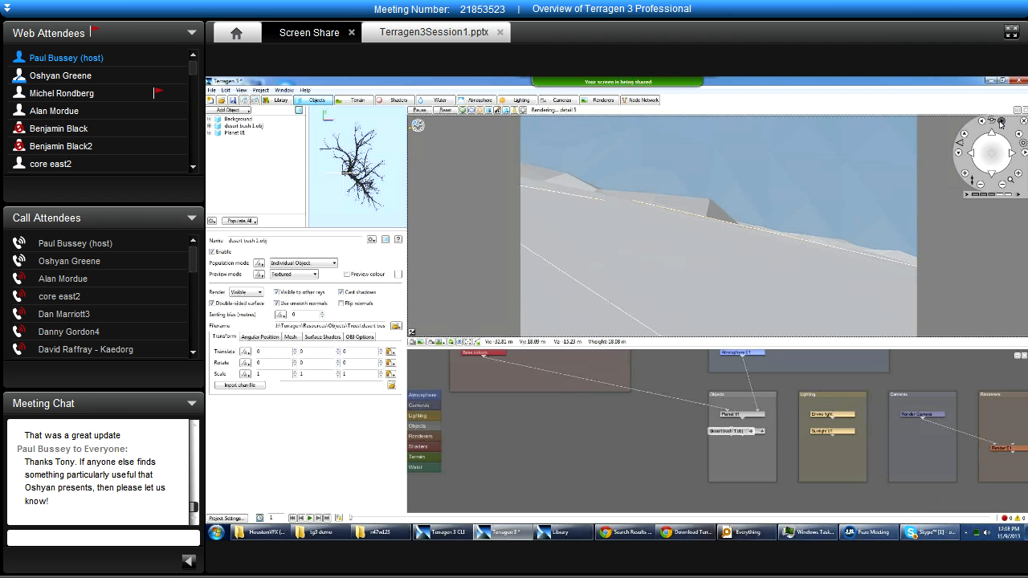
pyautogui.click(1001, 122)
pyautogui.click(981, 122)
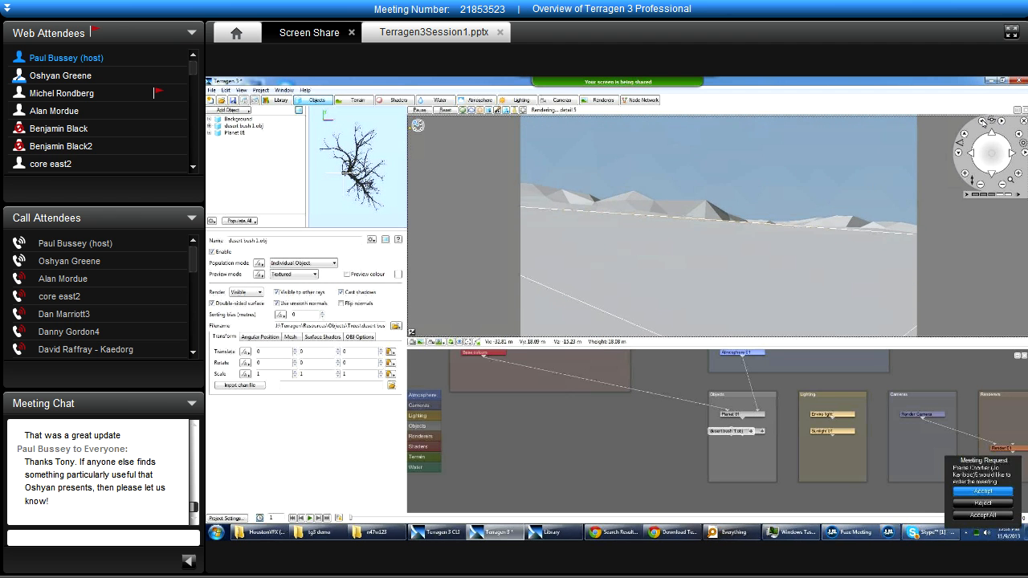
pyautogui.click(990, 122)
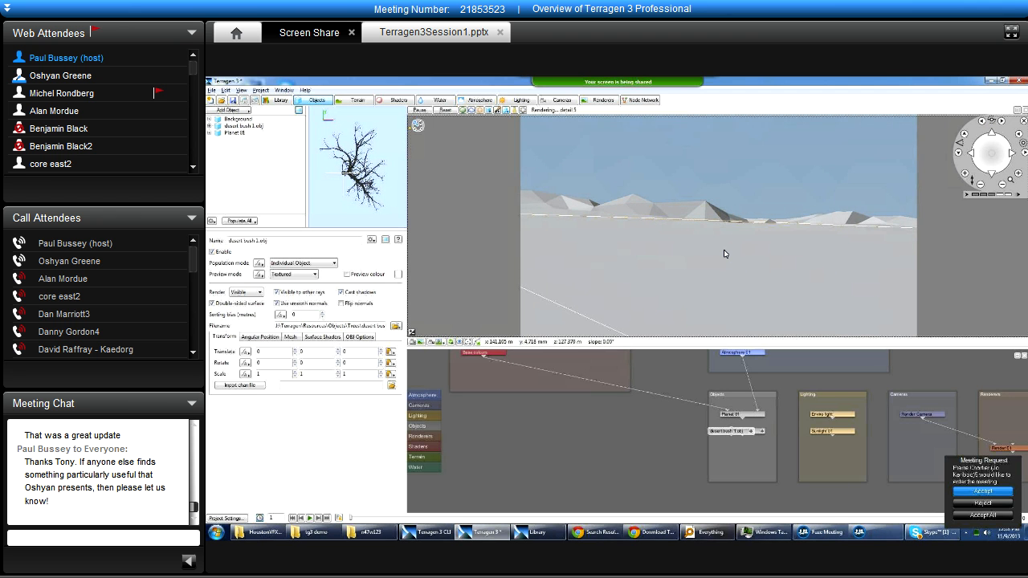
# Compare slow and fast navigation speeds by moving the 3D preview camera left and right.
pyautogui.click(973, 156)
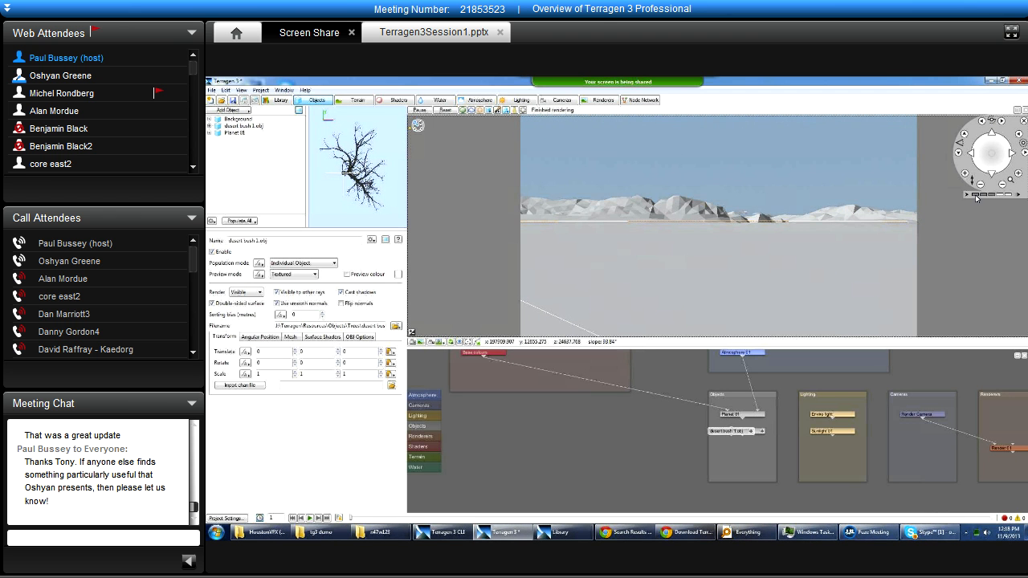
pyautogui.moveTo(1008, 195); pyautogui.dragTo(979, 197)
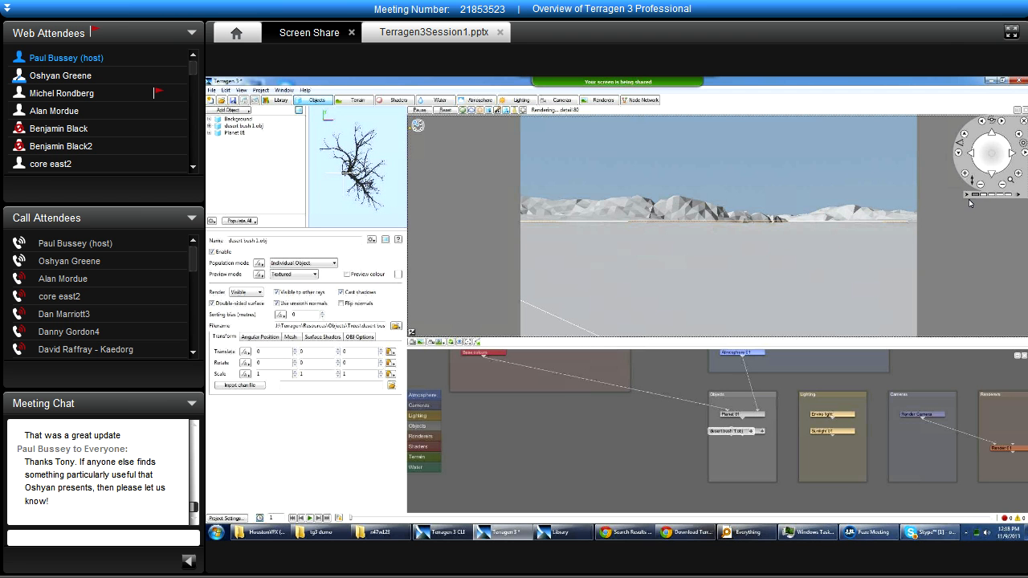
pyautogui.click(973, 157)
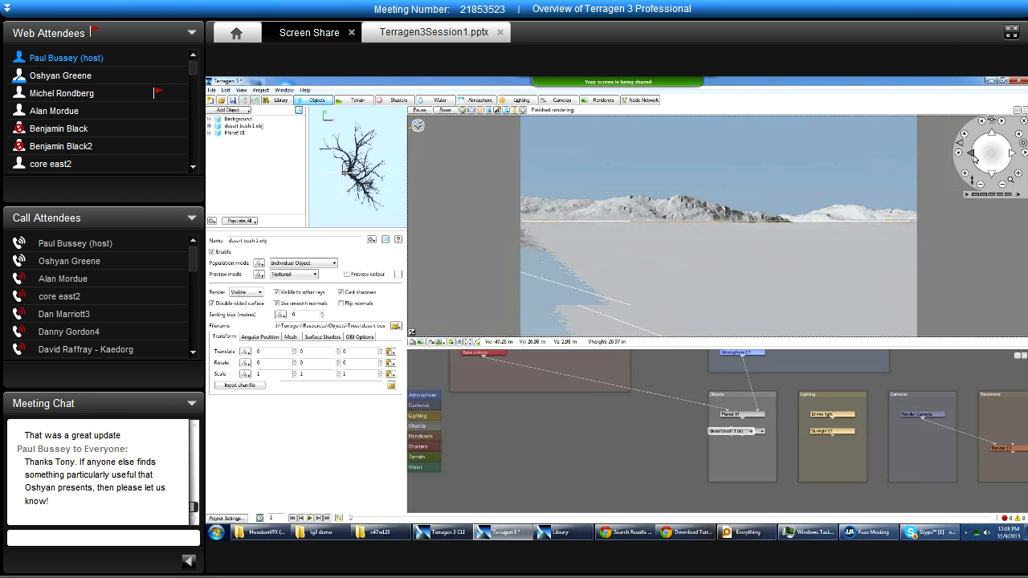
pyautogui.click(973, 157)
pyautogui.click(976, 158)
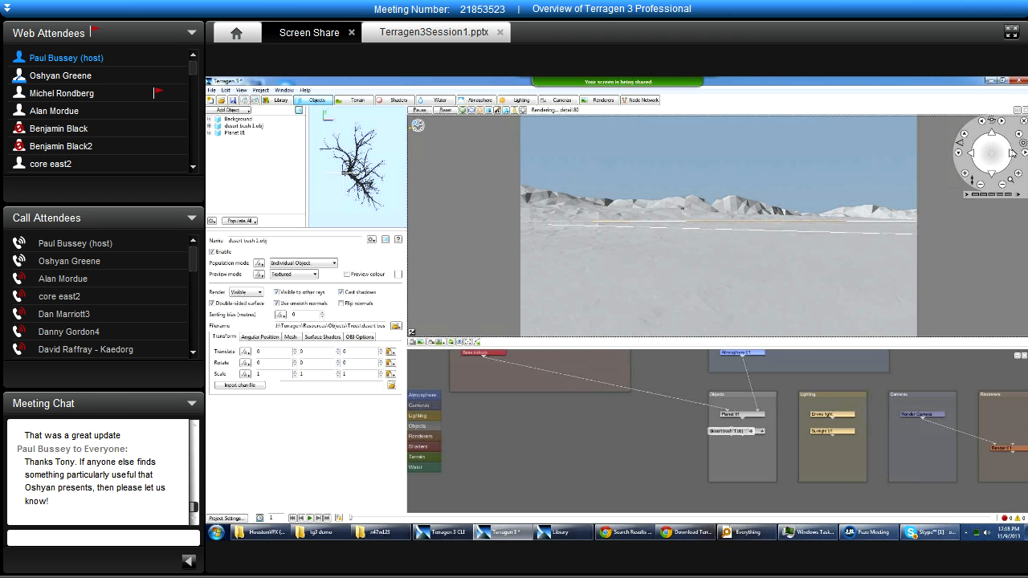
pyautogui.click(1013, 154)
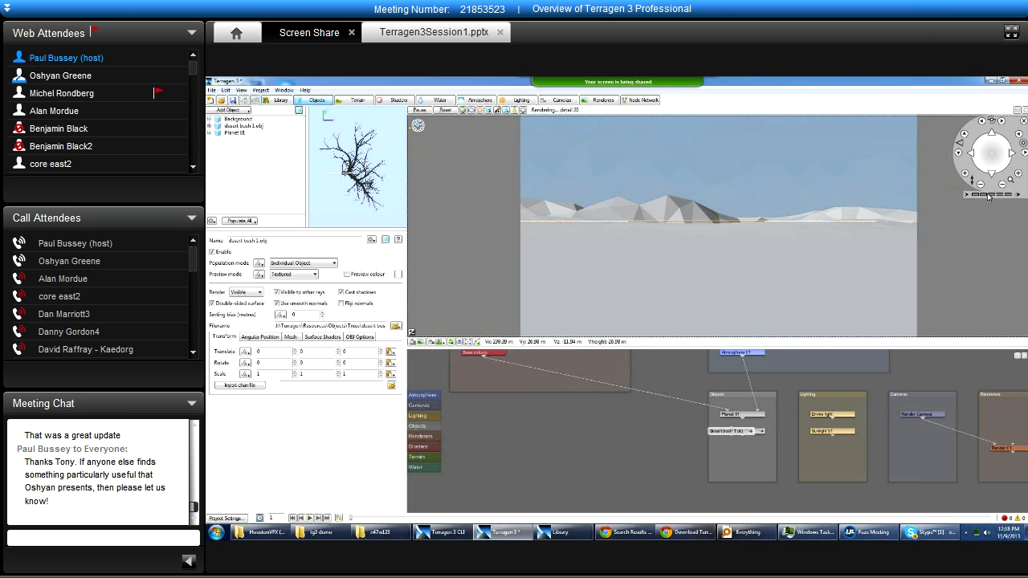
pyautogui.click(1013, 153)
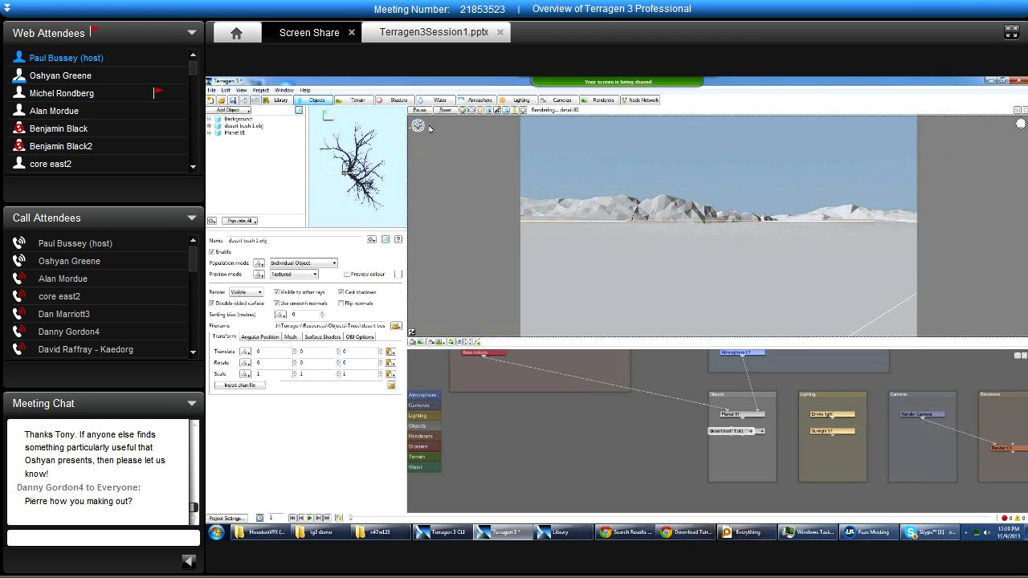
# Move the 3D preview camera freely over the terrain to view the mountains from other viewpoints.
pyautogui.keyDown('alt'); pyautogui.moveTo(433, 134); pyautogui.dragTo(390, 147); pyautogui.keyUp('alt')
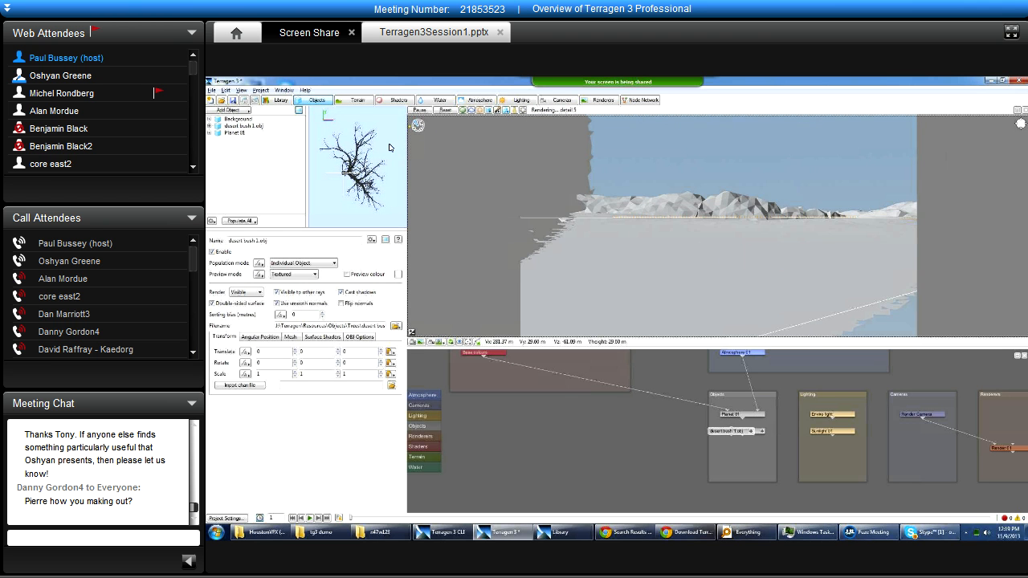
pyautogui.keyDown('alt'); pyautogui.moveTo(565, 163); pyautogui.dragTo(533, 183); pyautogui.keyUp('alt')
pyautogui.keyDown('alt'); pyautogui.moveTo(618, 190); pyautogui.dragTo(642, 262); pyautogui.keyUp('alt')
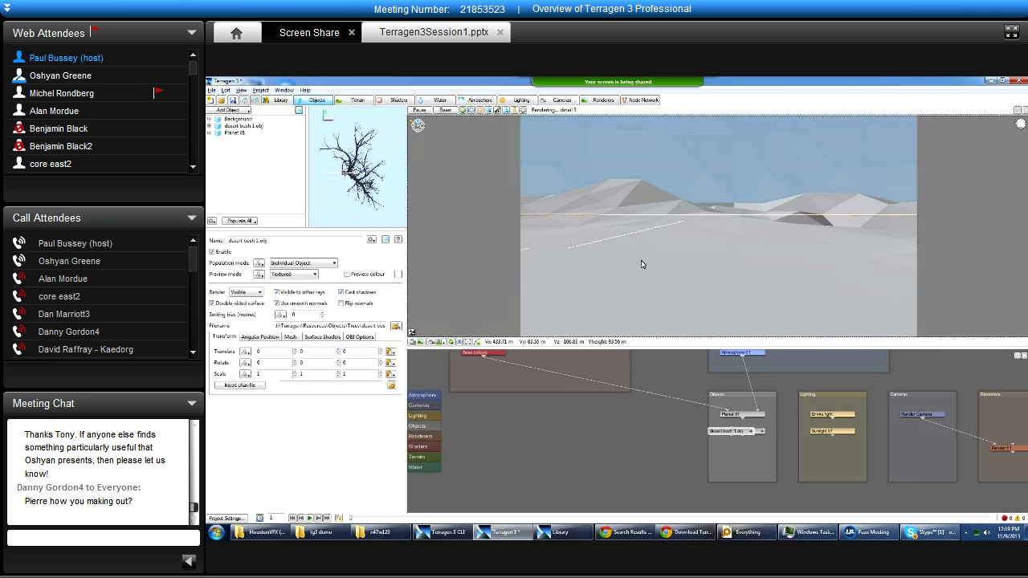
# Add a light source and a second sunlight to the scene, and view the settings of each new light.
pyautogui.keyDown('alt'); pyautogui.moveTo(668, 229); pyautogui.dragTo(411, 119); pyautogui.keyUp('alt')
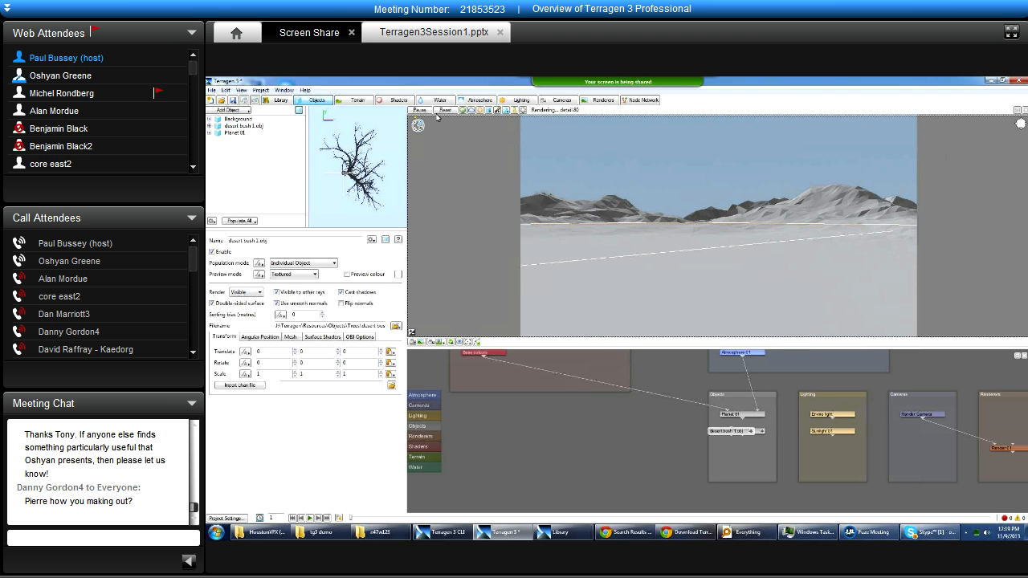
pyautogui.click(520, 101)
pyautogui.click(230, 110)
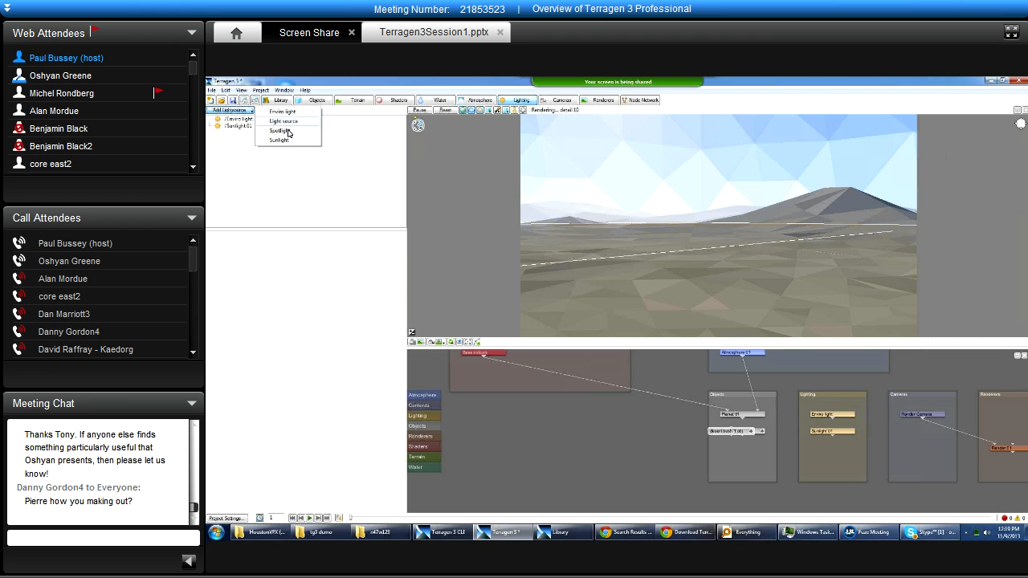
pyautogui.click(284, 120)
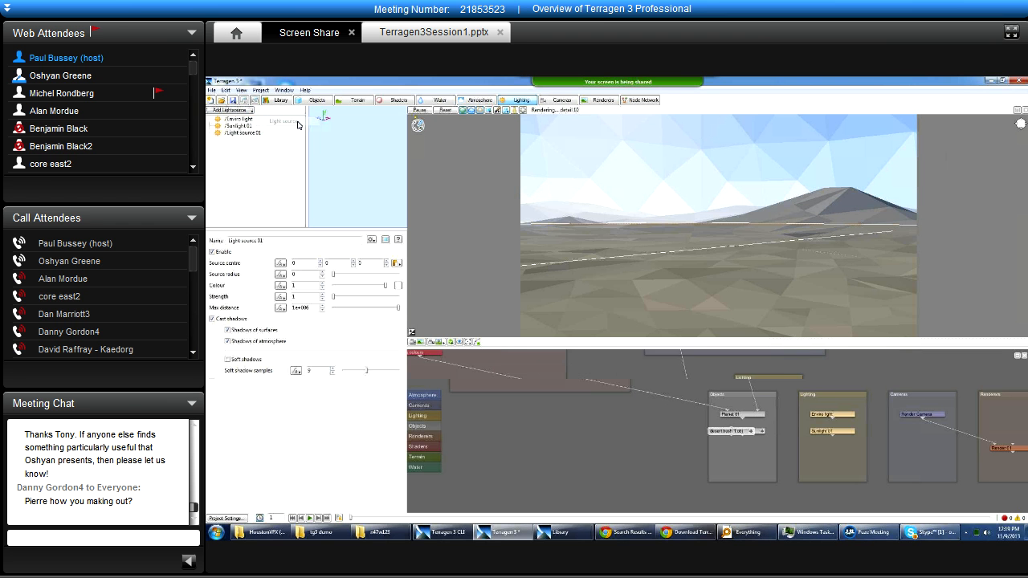
pyautogui.click(232, 110)
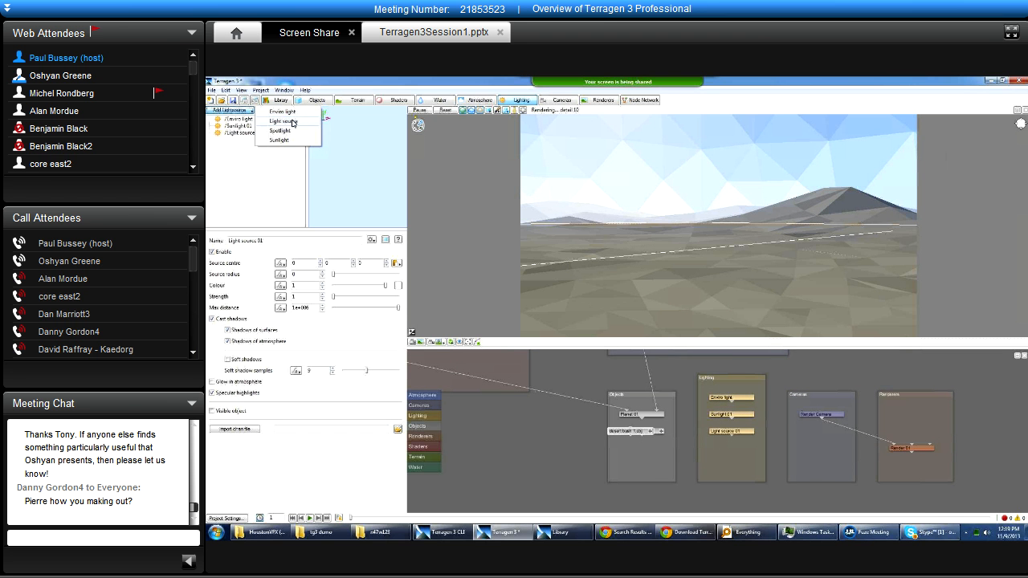
pyautogui.click(292, 141)
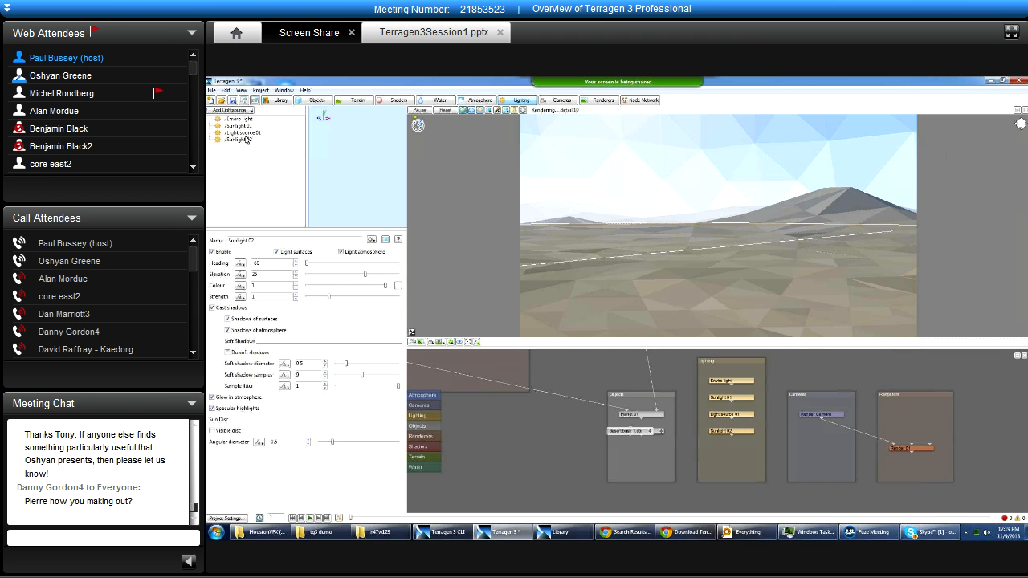
pyautogui.click(244, 134)
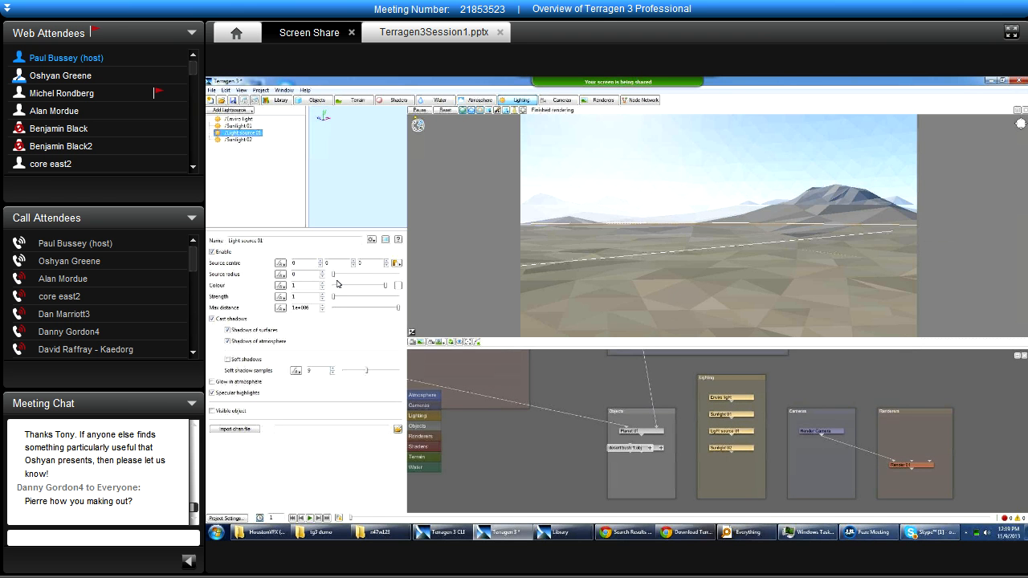
pyautogui.click(241, 139)
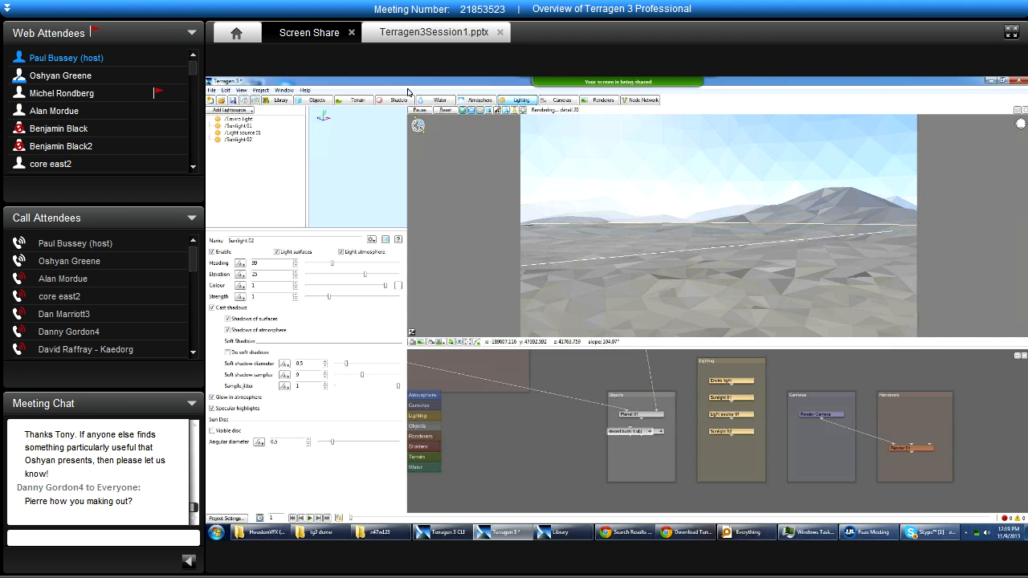
# Return to the objects layout and center the 3D preview on the desert bush object.
pyautogui.click(299, 101)
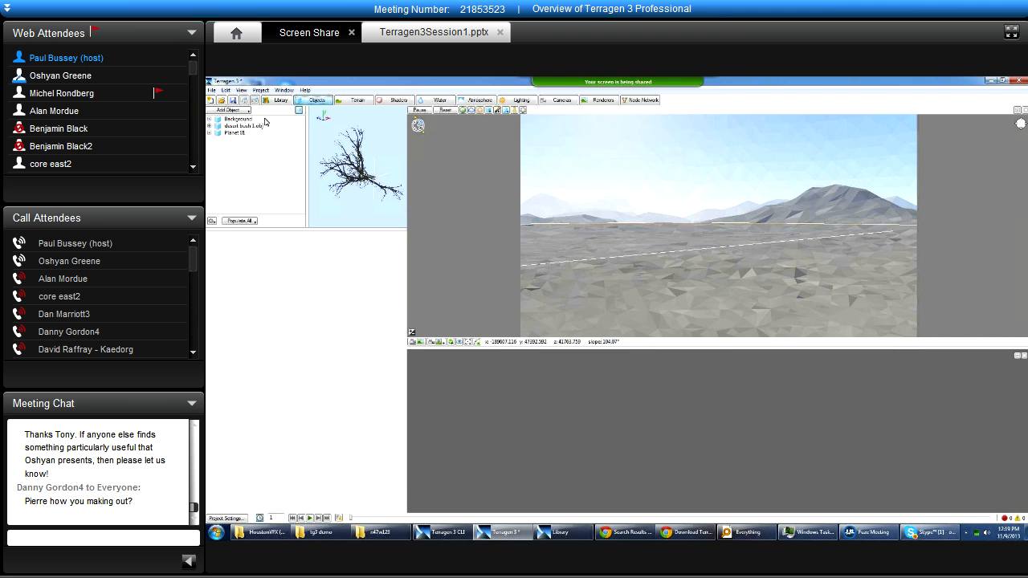
pyautogui.click(419, 125)
pyautogui.click(419, 125)
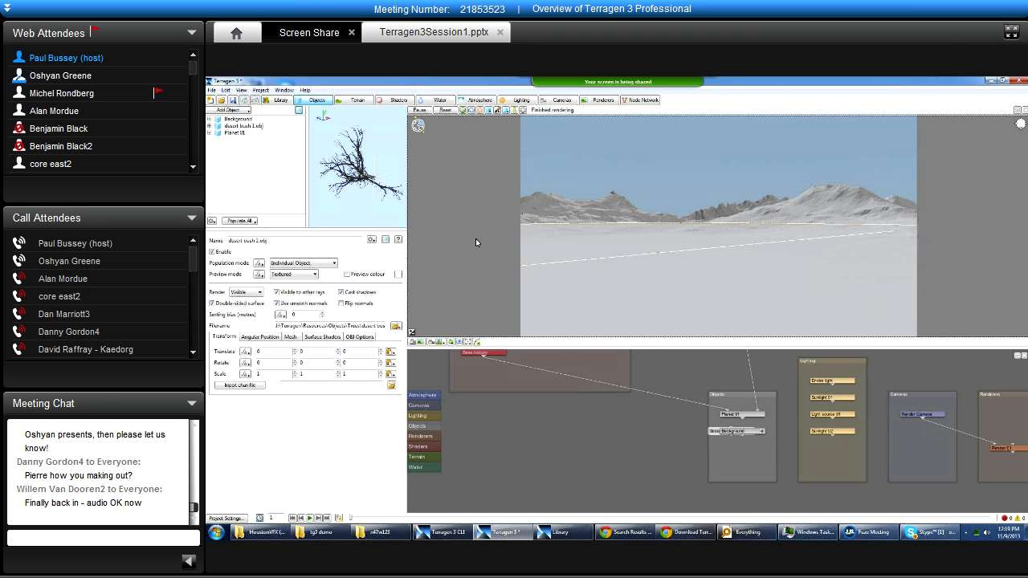
pyautogui.click(438, 341)
pyautogui.click(473, 401)
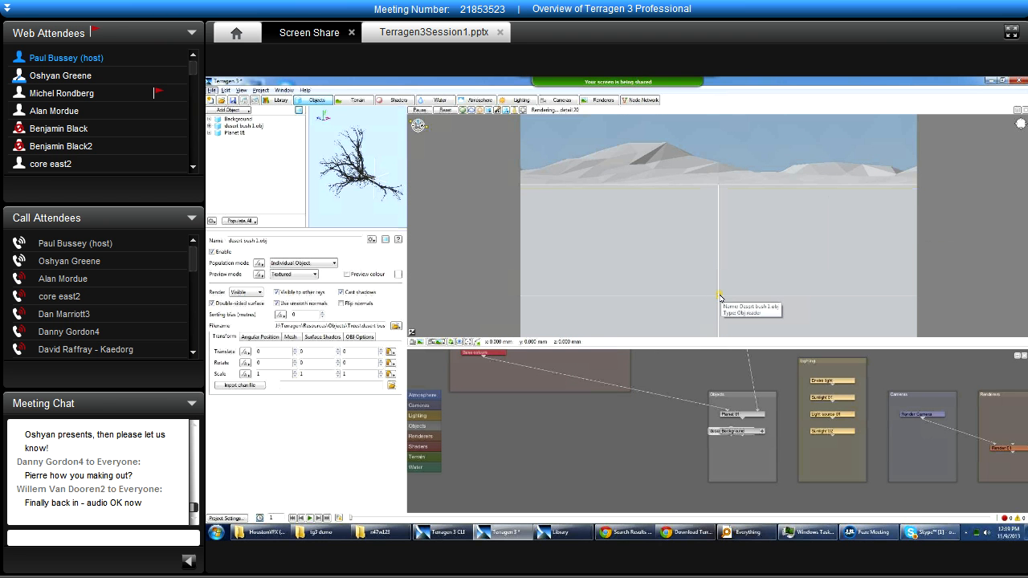
# Move the 3D preview camera around the desert bush and bring its bounding box closer.
pyautogui.moveTo(679, 308)
pyautogui.keyDown('alt'); pyautogui.mouseDown(button='middle')
pyautogui.moveTo(710, 315)
pyautogui.moveTo(715, 255)
pyautogui.moveTo(740, 269)
pyautogui.mouseUp(button='middle'); pyautogui.keyUp('alt')
pyautogui.keyDown('alt'); pyautogui.moveTo(740, 271); pyautogui.dragTo(760, 292, button='right'); pyautogui.keyUp('alt')
pyautogui.keyDown('alt'); pyautogui.moveTo(760, 292); pyautogui.dragTo(753, 222, button='middle'); pyautogui.keyUp('alt')
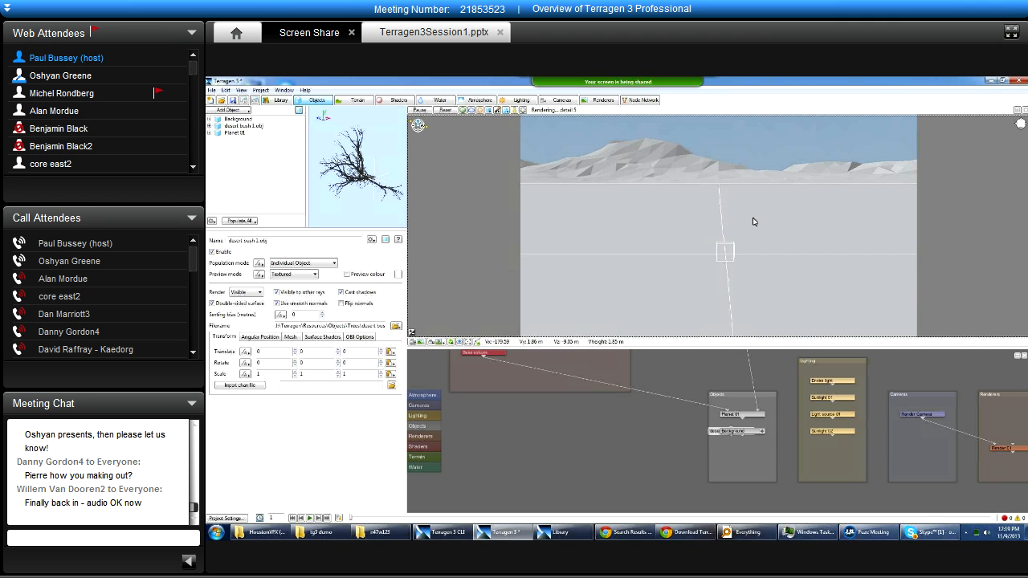
pyautogui.keyDown('alt'); pyautogui.moveTo(726, 262); pyautogui.dragTo(774, 286, button='right'); pyautogui.keyUp('alt')
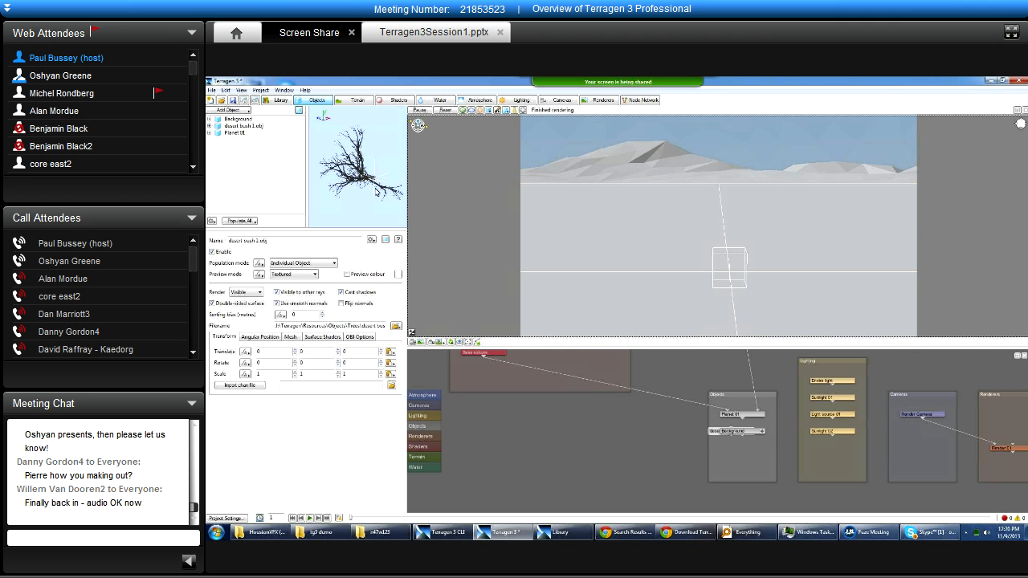
pyautogui.keyDown('alt'); pyautogui.moveTo(721, 272); pyautogui.dragTo(737, 284, button='right'); pyautogui.keyUp('alt')
# Hide the objects in the 3D preview, show them as textured, and view the desert bush up close.
pyautogui.click(488, 110)
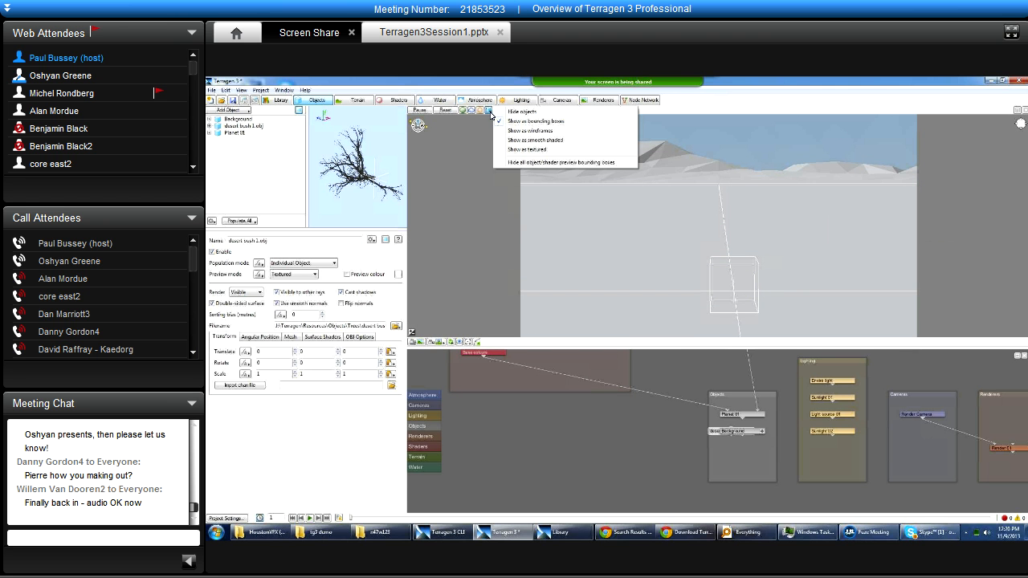
pyautogui.click(552, 113)
pyautogui.click(484, 111)
pyautogui.click(546, 147)
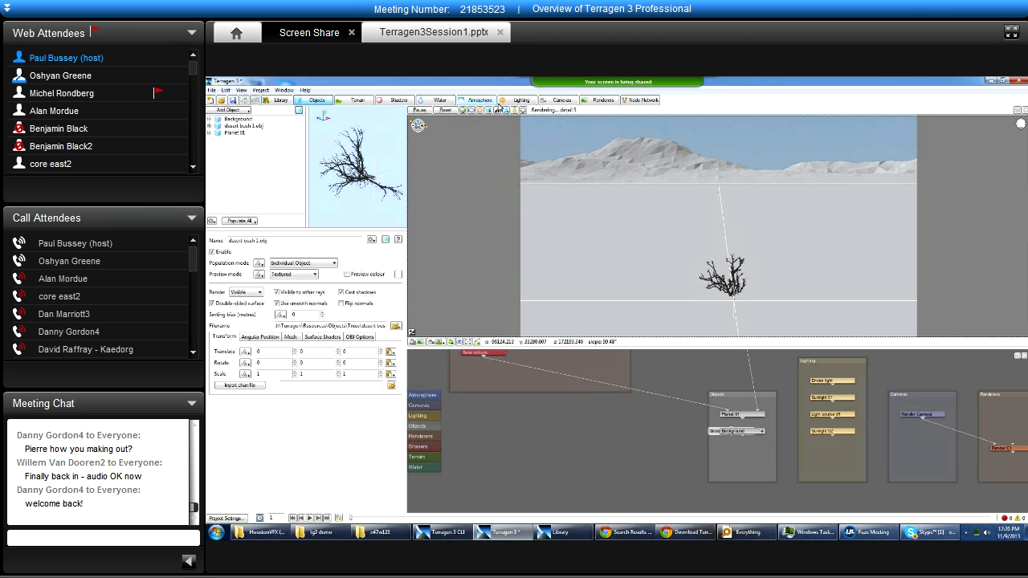
pyautogui.keyDown('alt'); pyautogui.moveTo(706, 241); pyautogui.dragTo(707, 277); pyautogui.keyUp('alt')
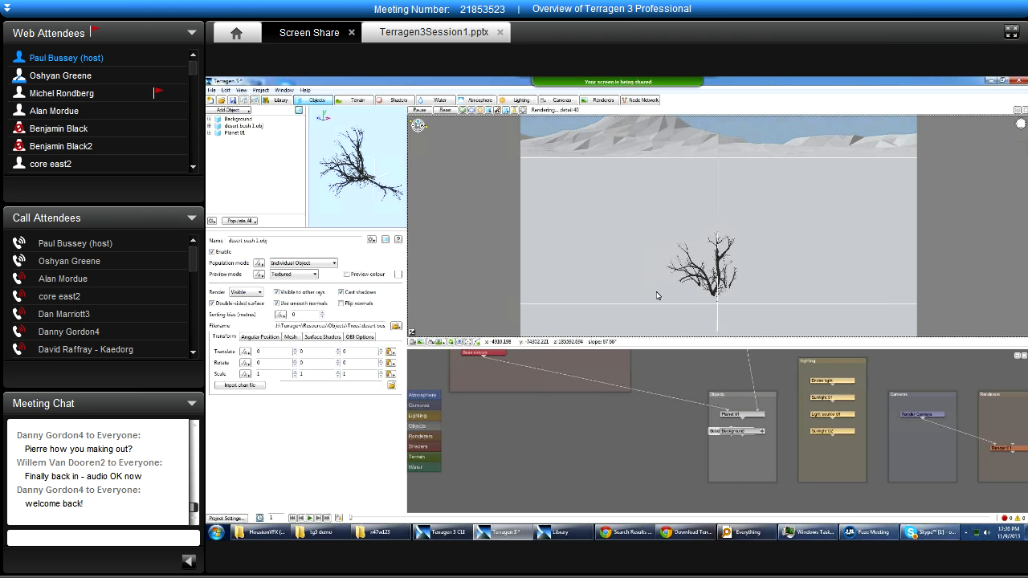
# Switch to the Library window, load the generic tree object into the scene, and view its whole canopy in the 3D preview.
pyautogui.click(564, 532)
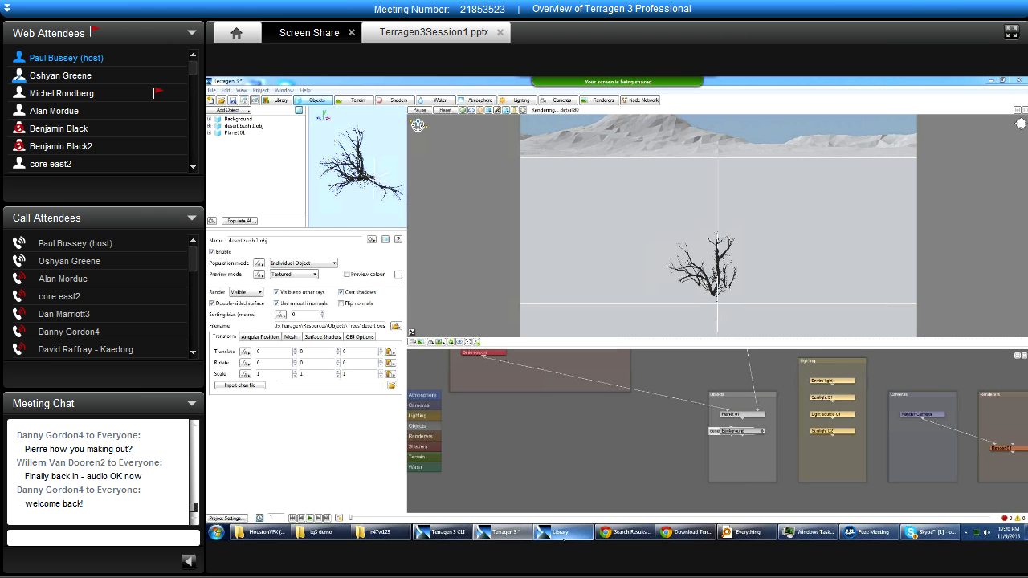
pyautogui.doubleClick(685, 195)
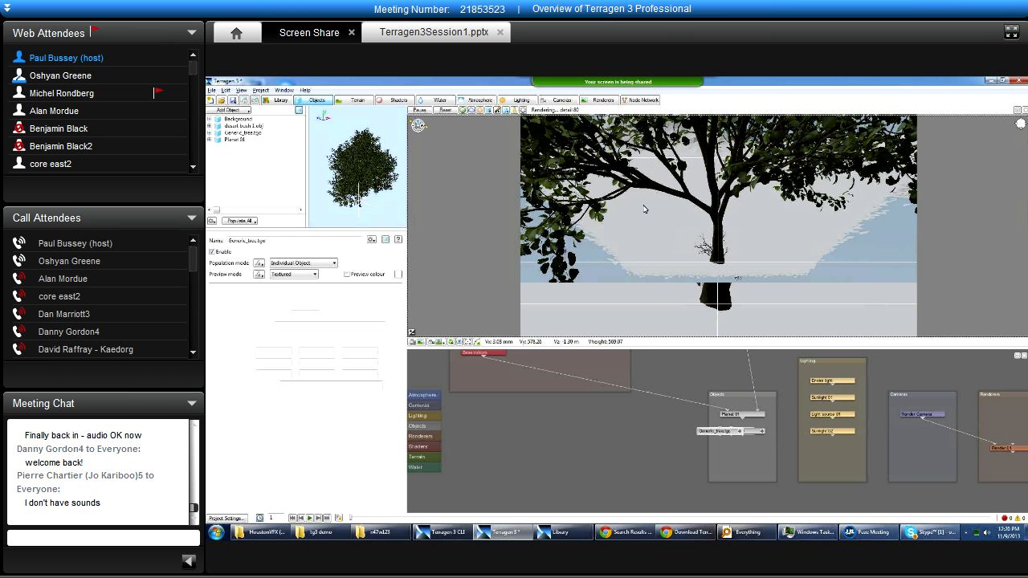
pyautogui.keyDown('alt'); pyautogui.moveTo(690, 320); pyautogui.dragTo(586, 293); pyautogui.keyUp('alt')
# Demonstrate the smooth shaded, wireframe and bounding box object displays in the 3D preview, ending with smooth shaded and the whole tree in view.
pyautogui.click(488, 110)
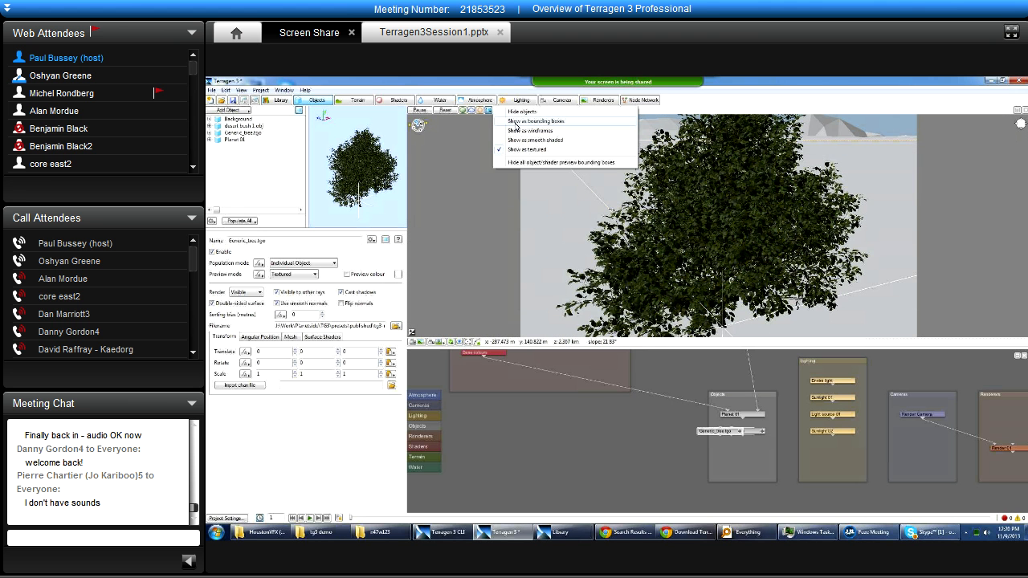
pyautogui.click(555, 140)
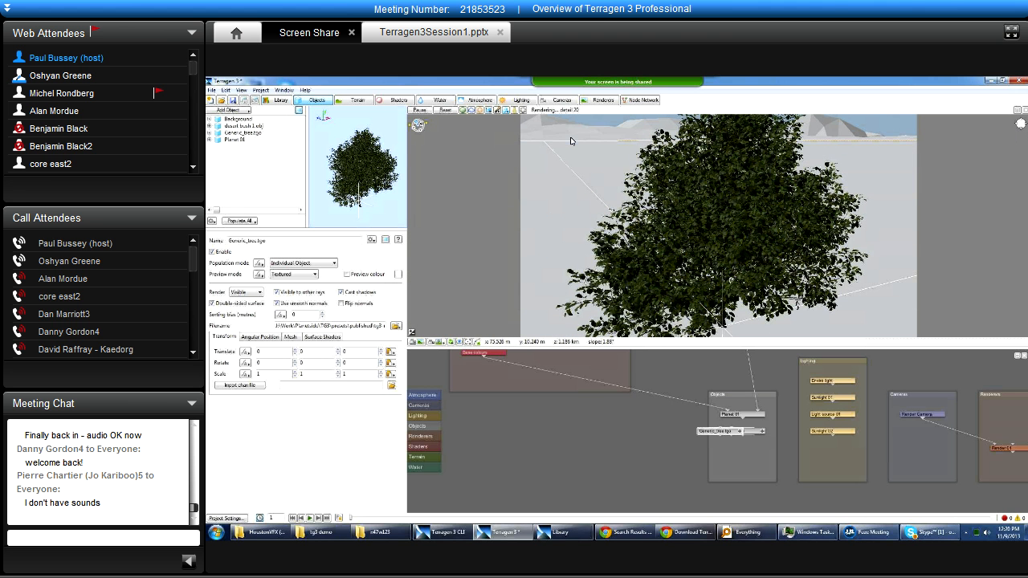
pyautogui.click(488, 110)
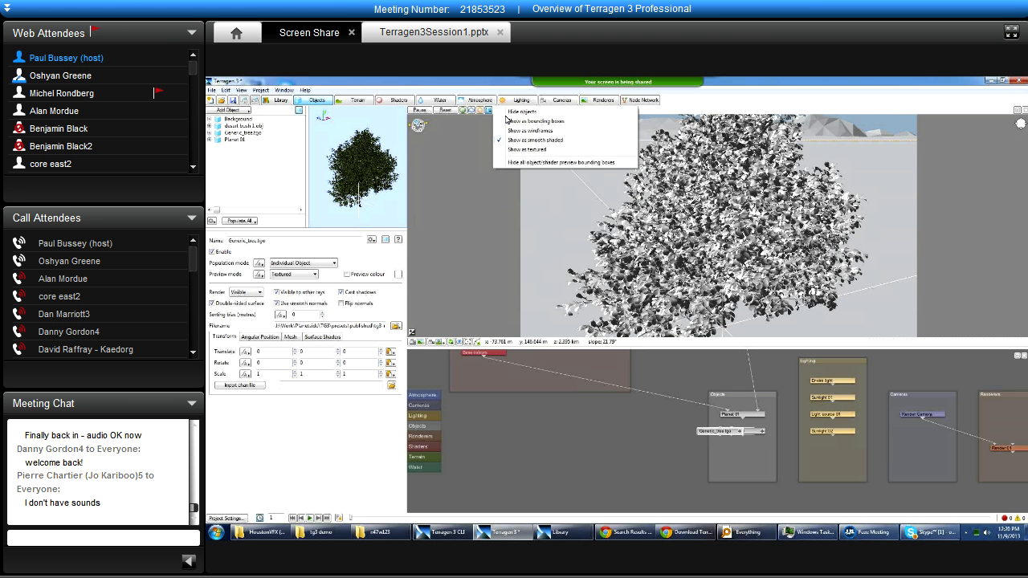
pyautogui.click(540, 131)
pyautogui.click(488, 110)
pyautogui.click(534, 122)
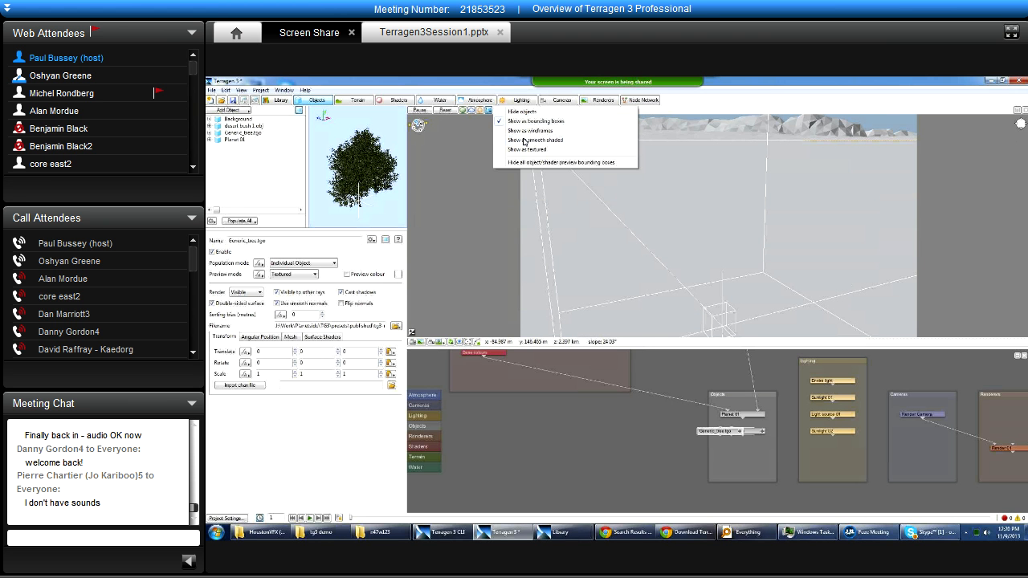
pyautogui.click(532, 140)
pyautogui.keyDown('alt'); pyautogui.moveTo(762, 231); pyautogui.dragTo(727, 241); pyautogui.keyUp('alt')
pyautogui.scroll(-5, 717, 256)
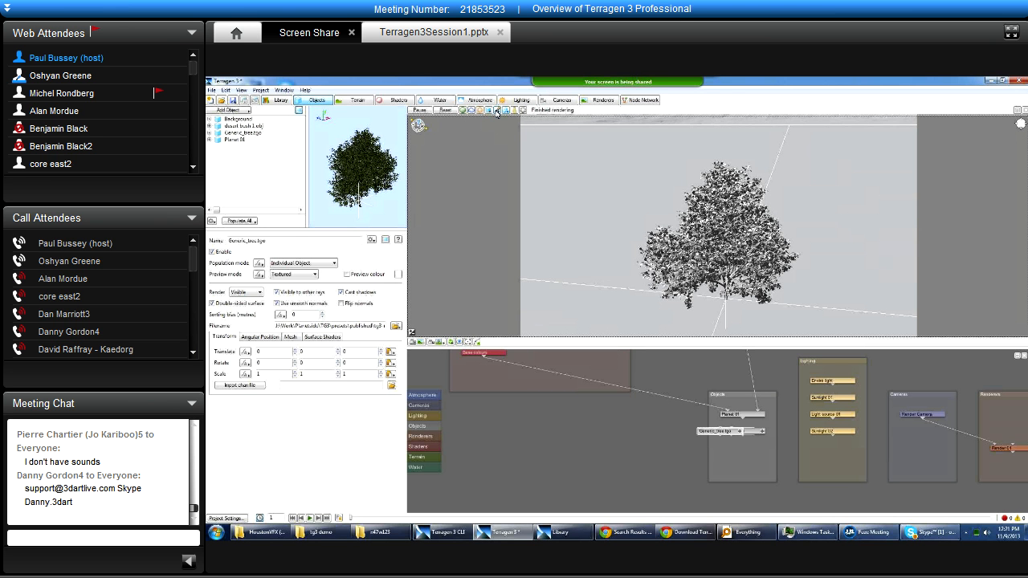
# Examine the 3D preview's options for painting a new shader and editing population instances.
pyautogui.click(506, 110)
pyautogui.moveTo(514, 113)
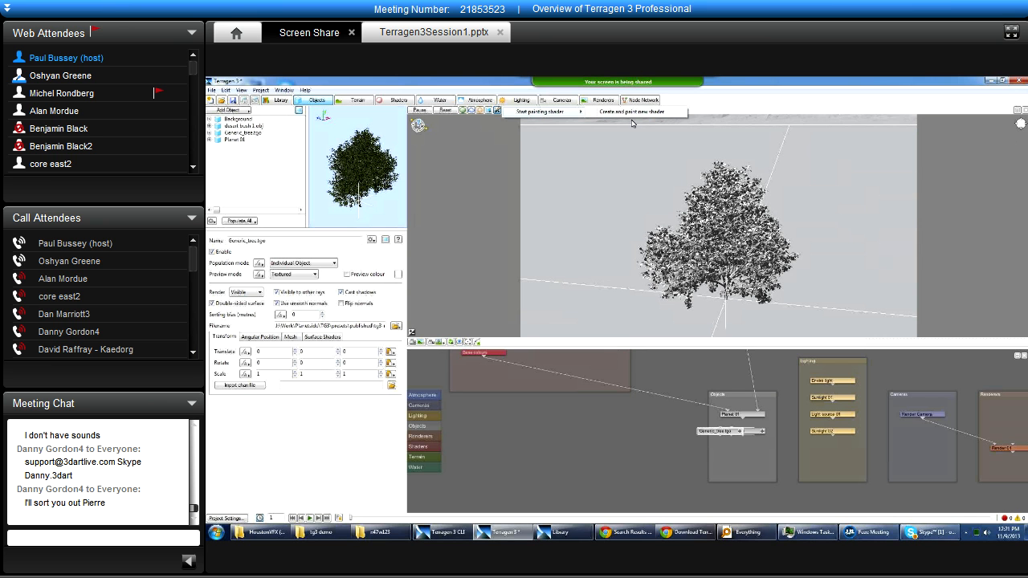
pyautogui.click(724, 96)
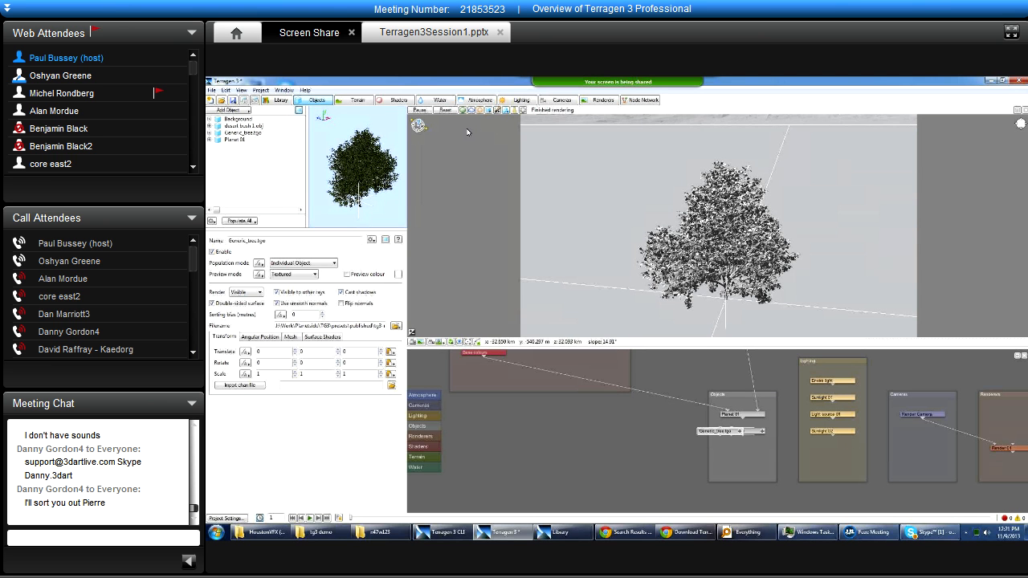
pyautogui.click(506, 112)
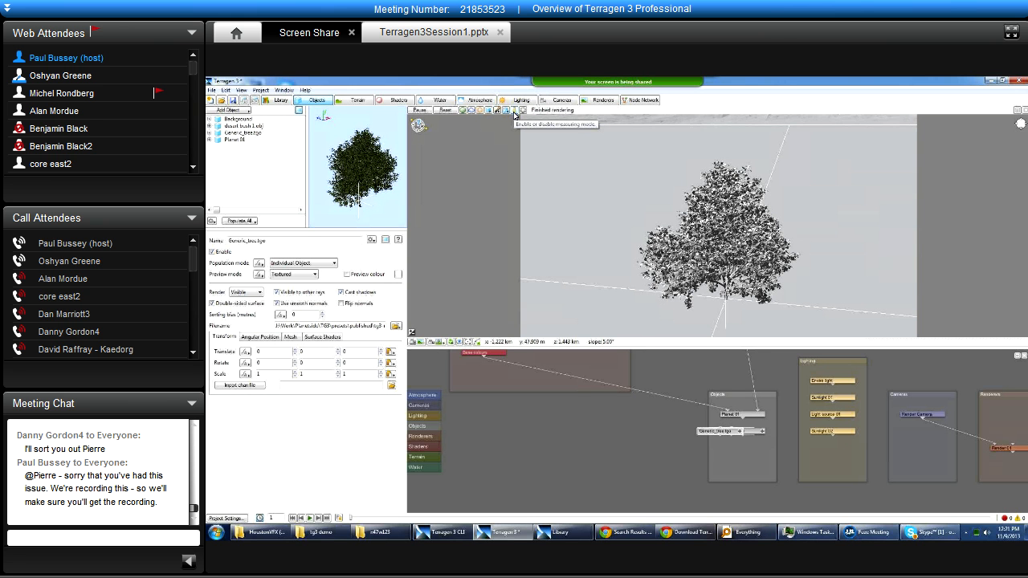
# Enable measuring mode, measure a line on the ground beside the tree, and place the Measure window clear of the object settings.
pyautogui.click(514, 115)
pyautogui.moveTo(614, 293); pyautogui.dragTo(651, 314)
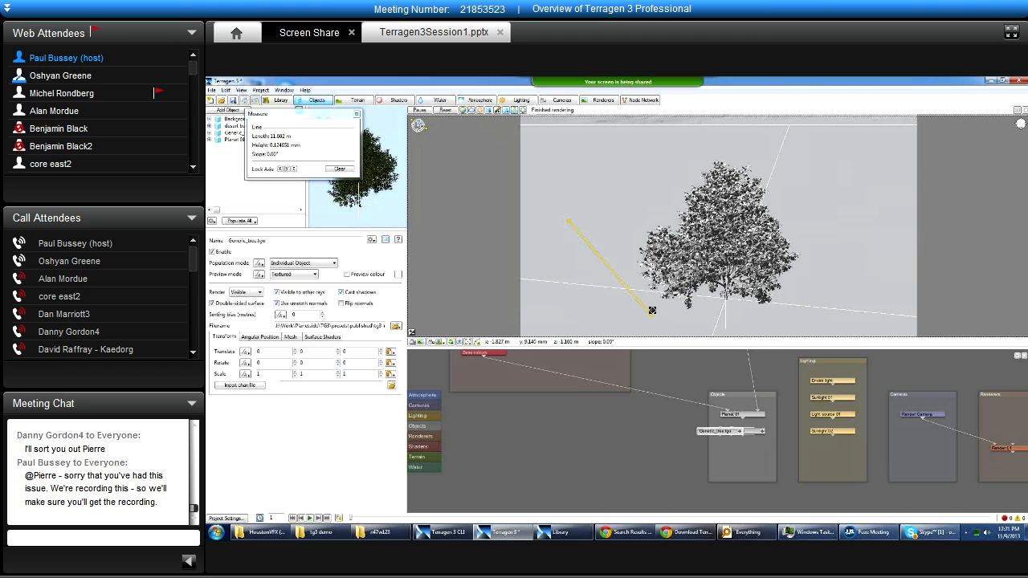
pyautogui.moveTo(301, 115); pyautogui.dragTo(426, 174)
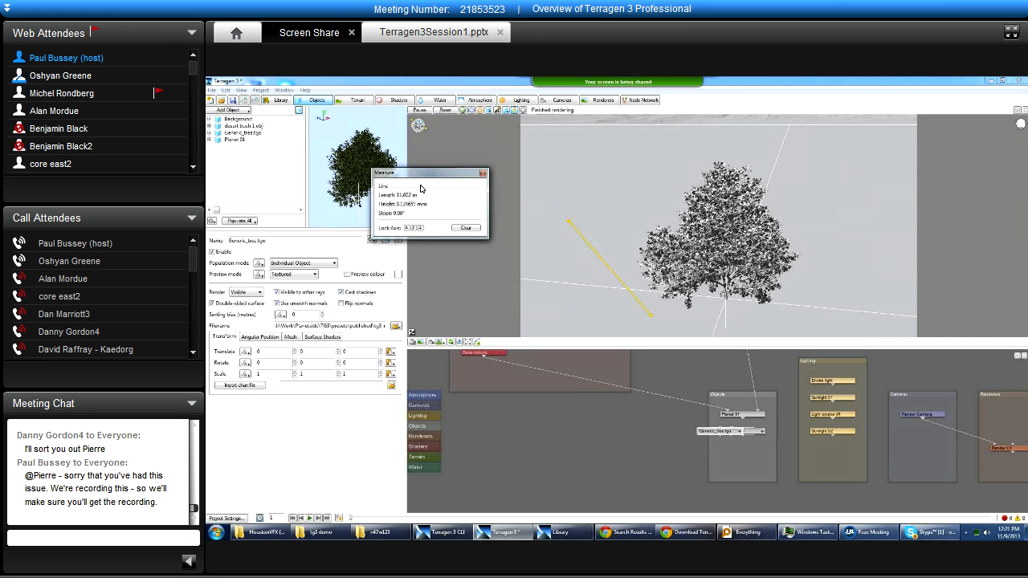
pyautogui.moveTo(408, 174); pyautogui.dragTo(446, 157)
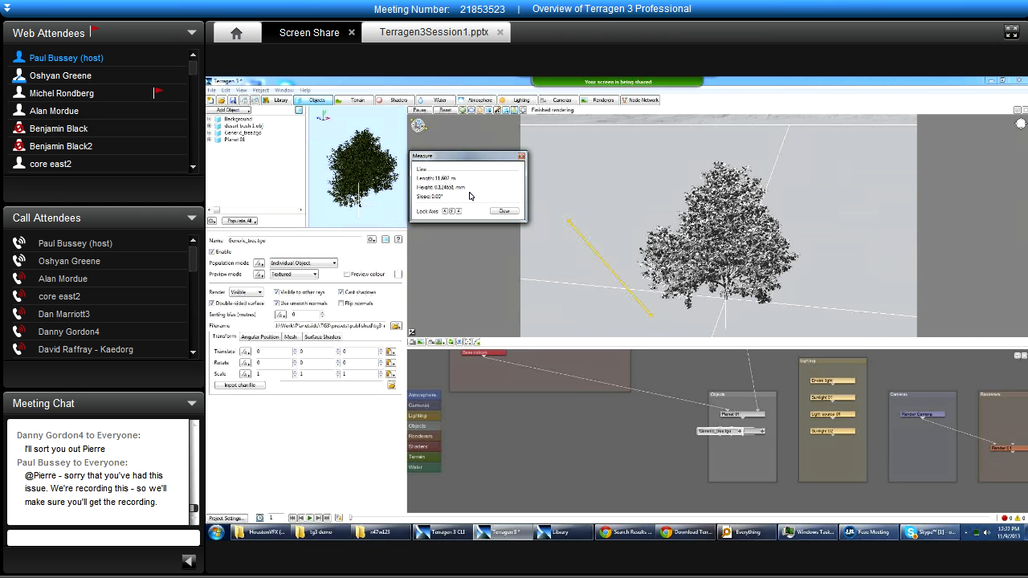
# Measure another ground line on the opposite side of the tree with the mountains in view, and close the Measure window.
pyautogui.keyDown('alt'); pyautogui.moveTo(712, 182); pyautogui.dragTo(680, 200); pyautogui.keyUp('alt')
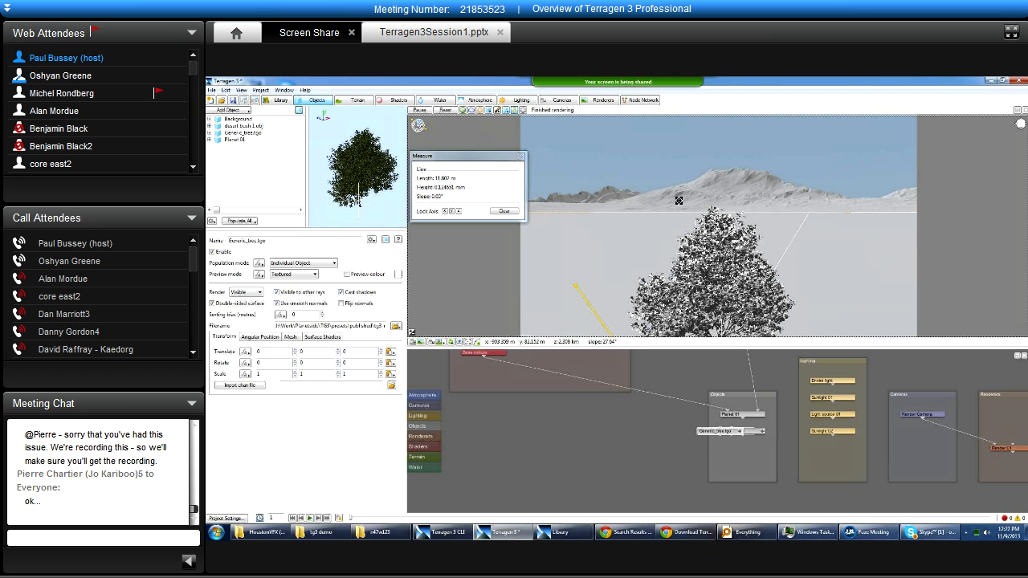
pyautogui.click(466, 162)
pyautogui.moveTo(466, 161); pyautogui.dragTo(468, 155)
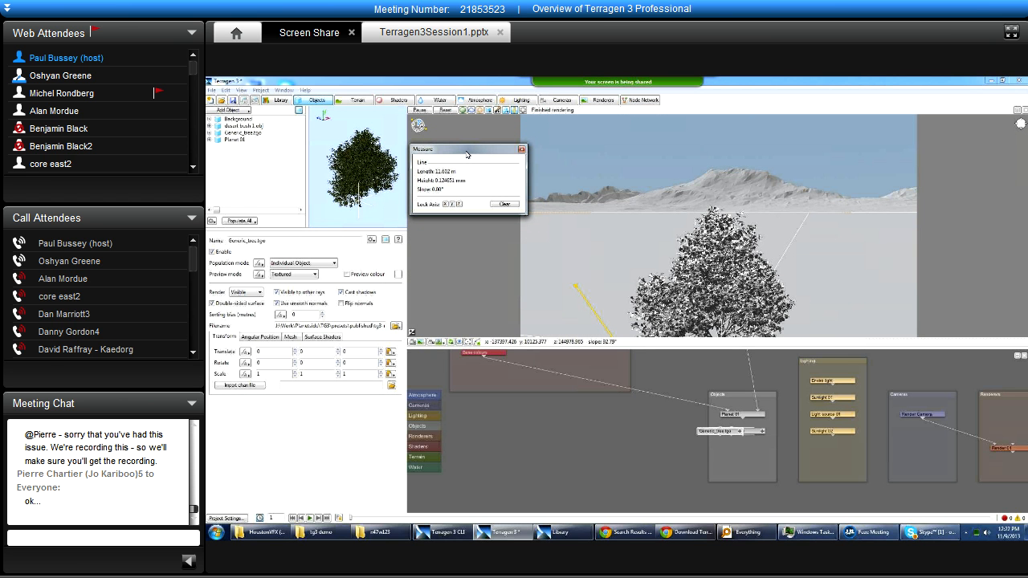
pyautogui.click(578, 313)
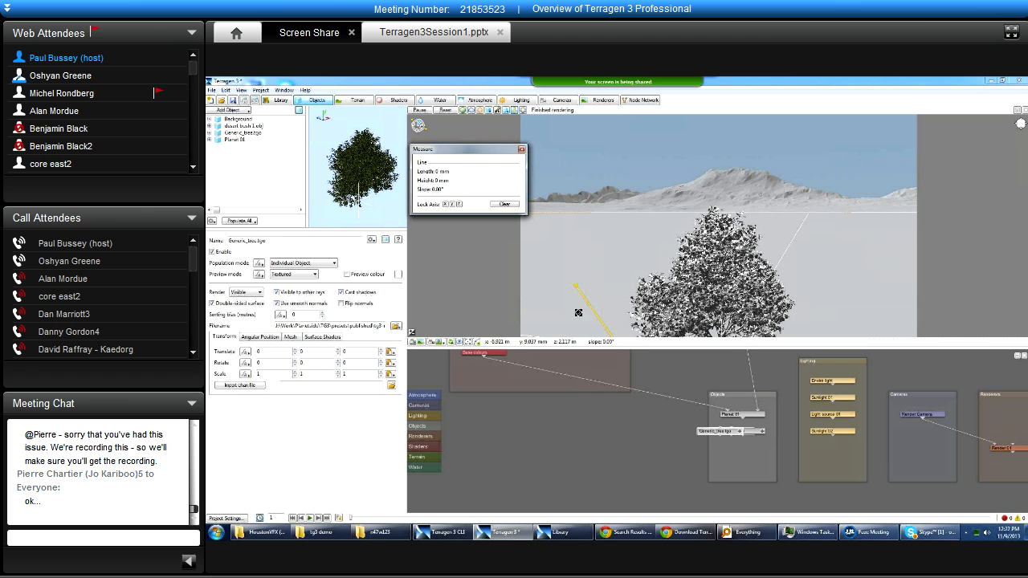
pyautogui.moveTo(578, 313); pyautogui.dragTo(620, 291)
pyautogui.moveTo(810, 291); pyautogui.dragTo(874, 330)
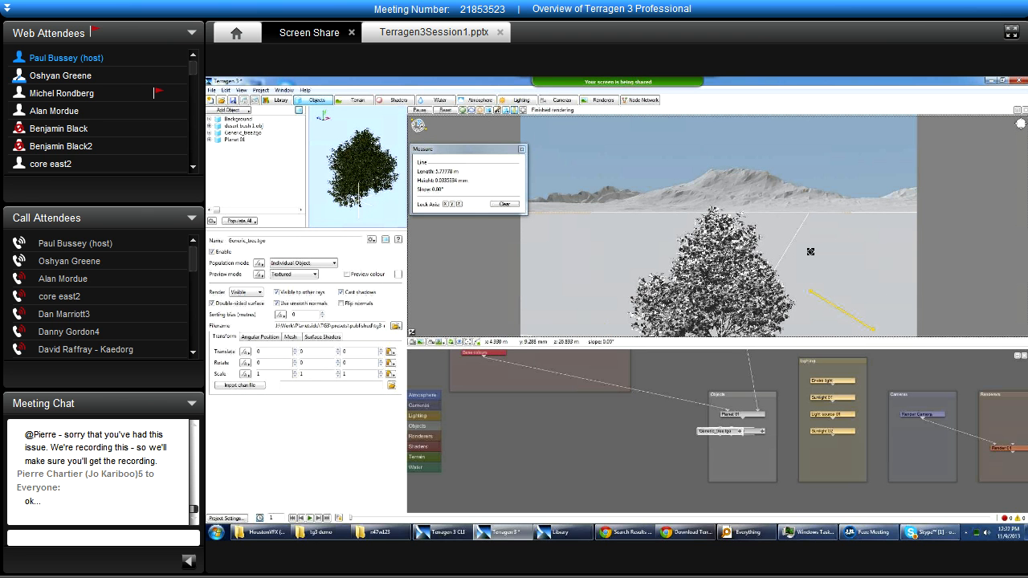
pyautogui.moveTo(475, 149); pyautogui.dragTo(482, 151)
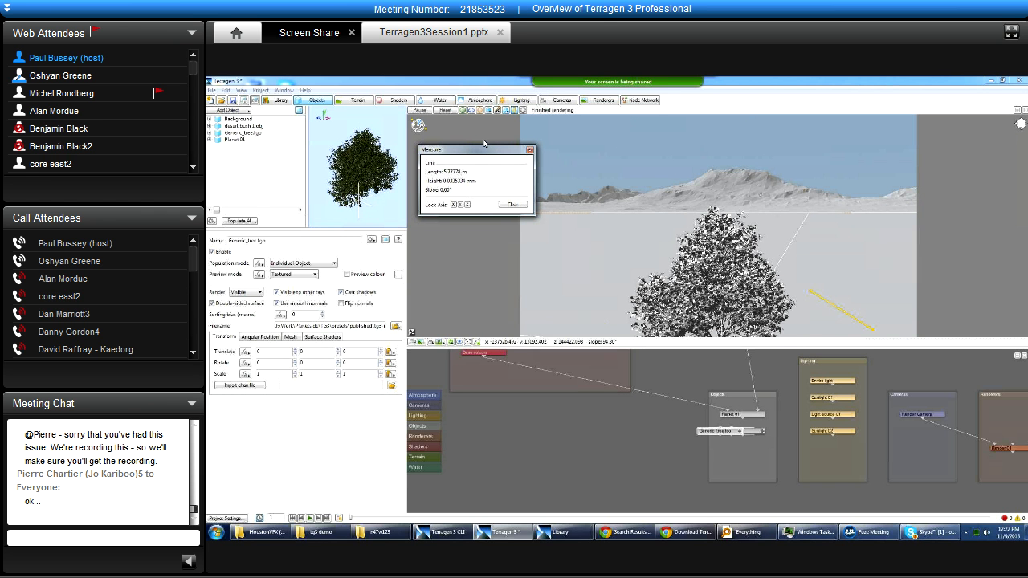
pyautogui.click(531, 150)
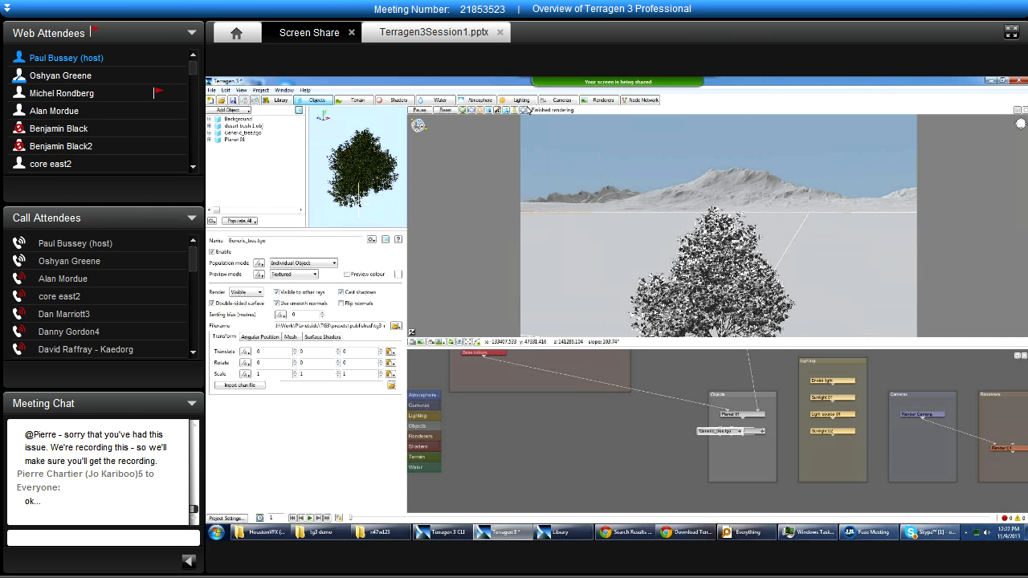
# Turn on the depth of field preview in the 3D preview and frame the whole tree.
pyautogui.click(524, 110)
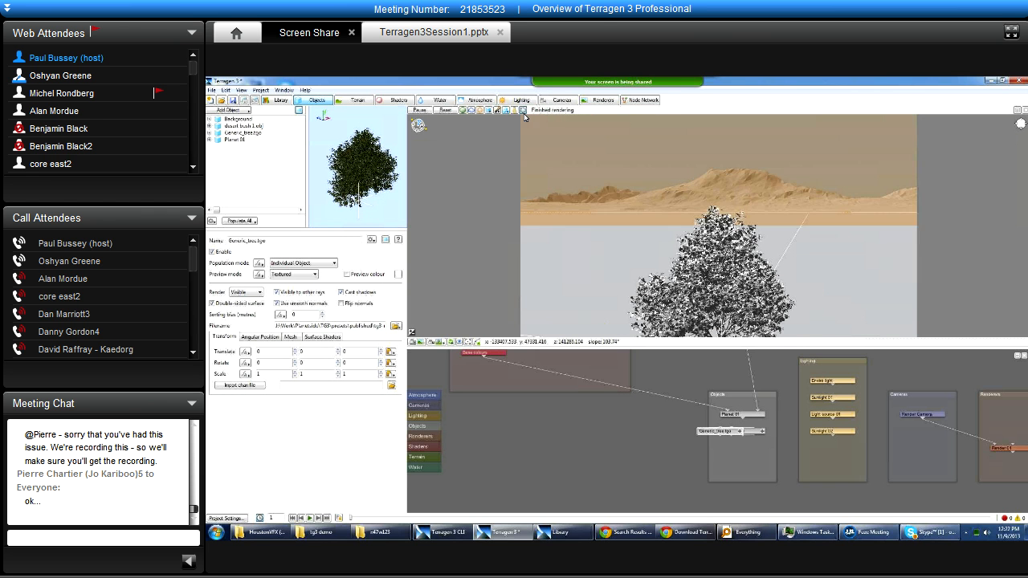
pyautogui.keyDown('alt'); pyautogui.moveTo(644, 202); pyautogui.dragTo(646, 225); pyautogui.keyUp('alt')
pyautogui.scroll(-3, 646, 224)
pyautogui.scroll(-1, 646, 224)
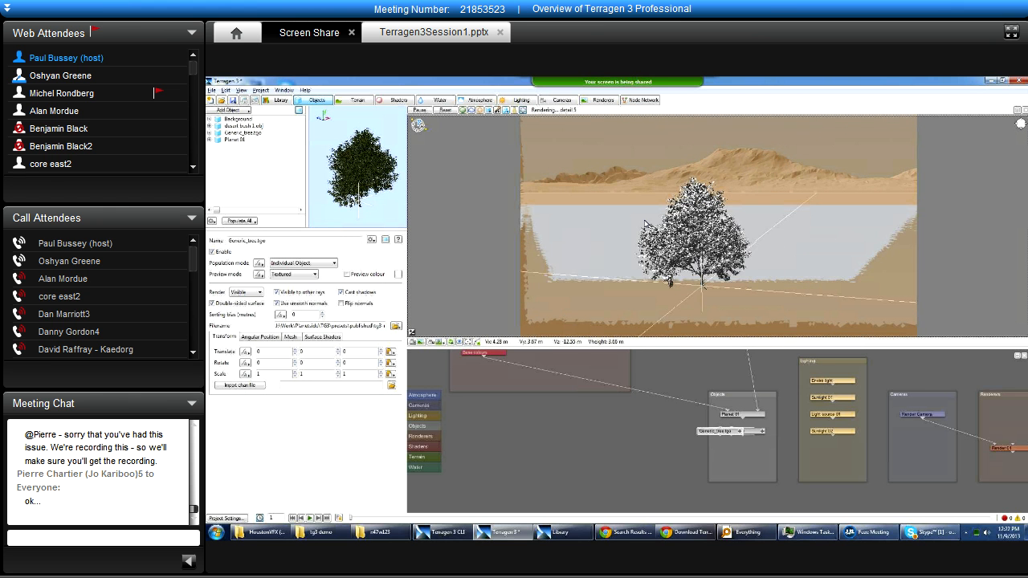
pyautogui.scroll(4, 646, 224)
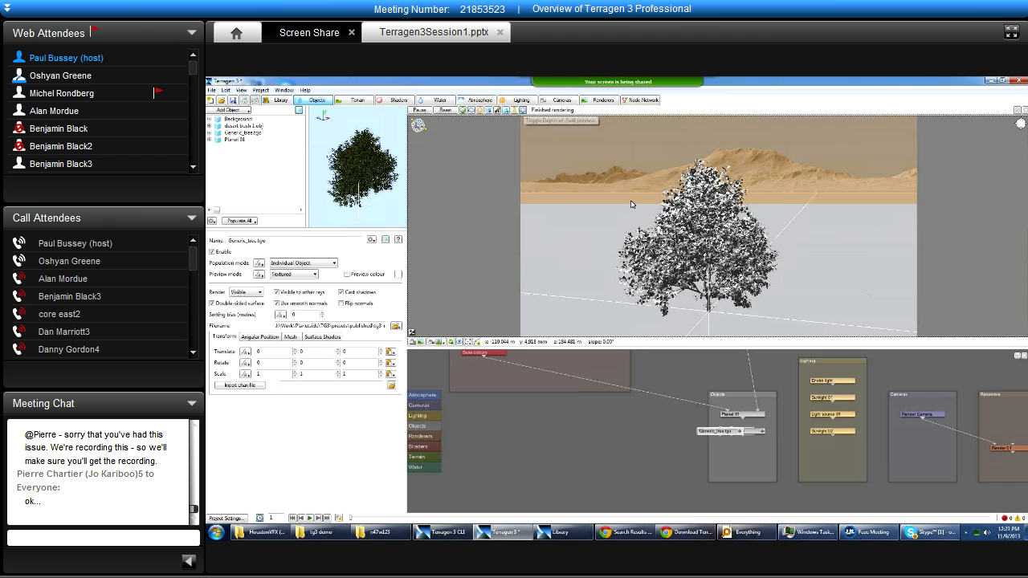
# Set the render camera's focus distance to about 0.59 and aperture diameter to about 6.6 mm, ending on its general settings.
pyautogui.click(560, 100)
pyautogui.click(239, 119)
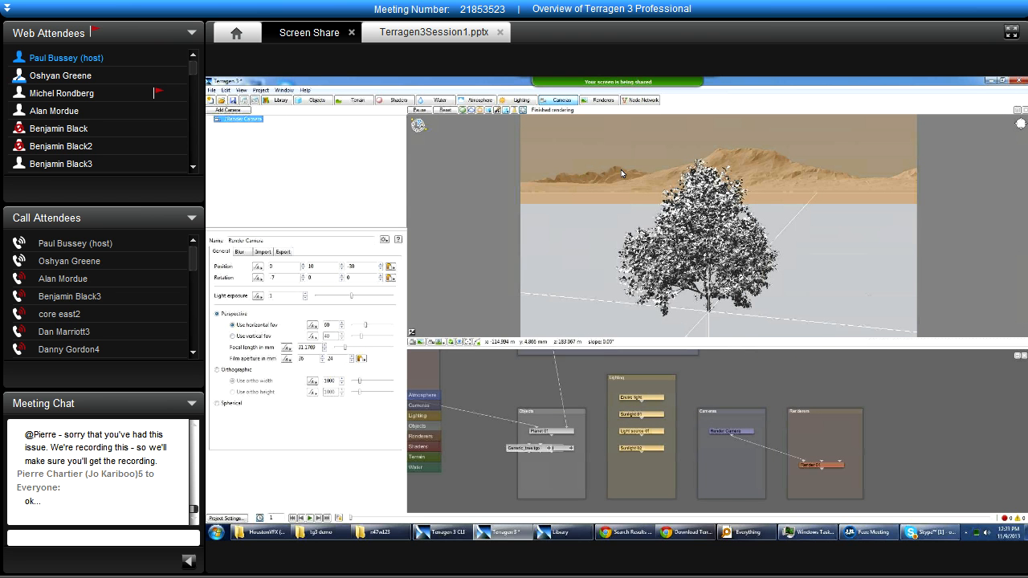
pyautogui.click(244, 252)
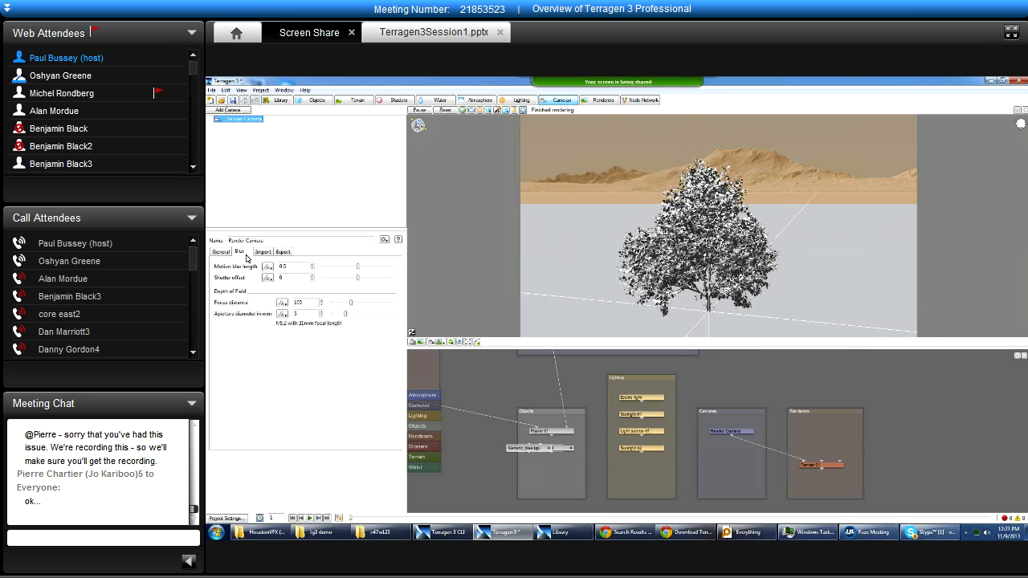
pyautogui.moveTo(351, 302)
pyautogui.mouseDown()
pyautogui.moveTo(357, 306)
pyautogui.moveTo(338, 304)
pyautogui.mouseUp()
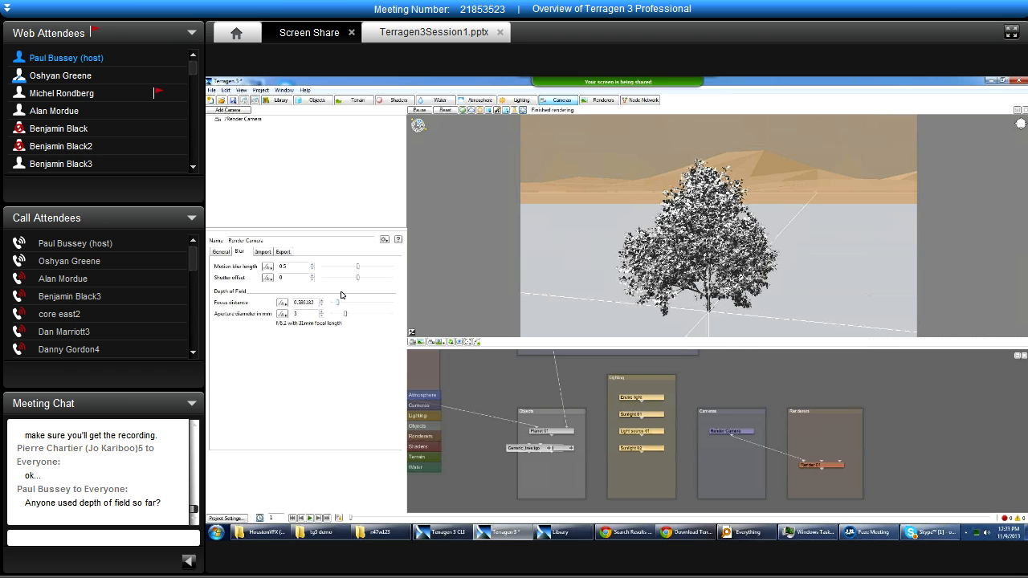
pyautogui.moveTo(344, 313); pyautogui.dragTo(348, 313)
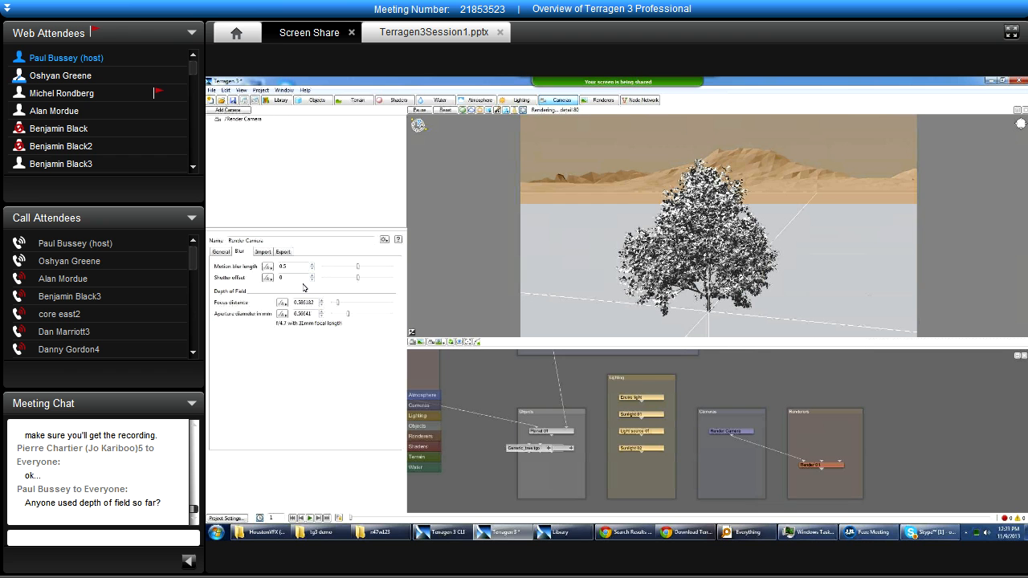
pyautogui.click(222, 252)
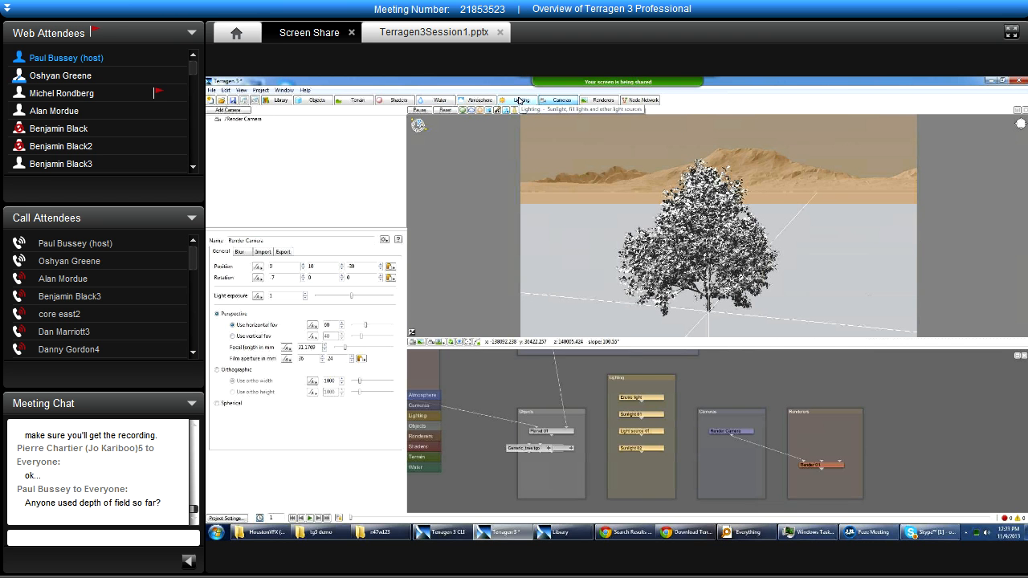
# Inspect the depth of field overlay from another angle around the tree and return to the objects list.
pyautogui.click(523, 111)
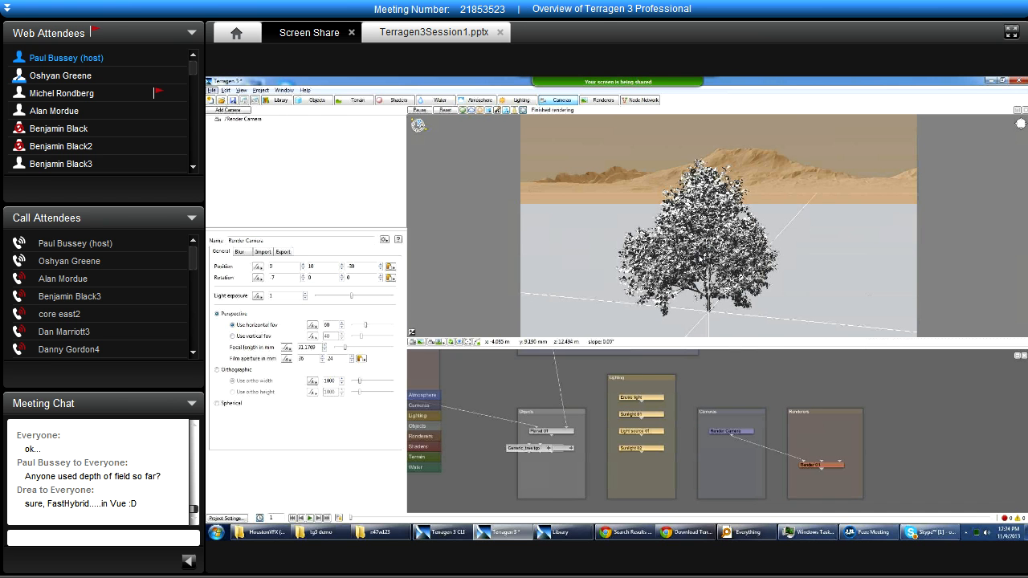
pyautogui.keyDown('alt'); pyautogui.moveTo(712, 280); pyautogui.dragTo(595, 247); pyautogui.keyUp('alt')
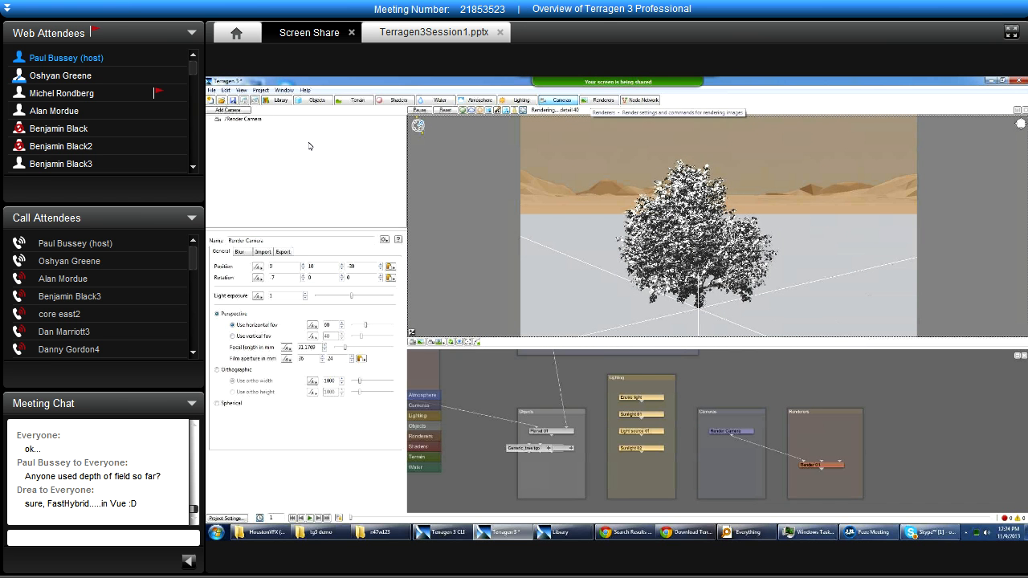
pyautogui.click(315, 100)
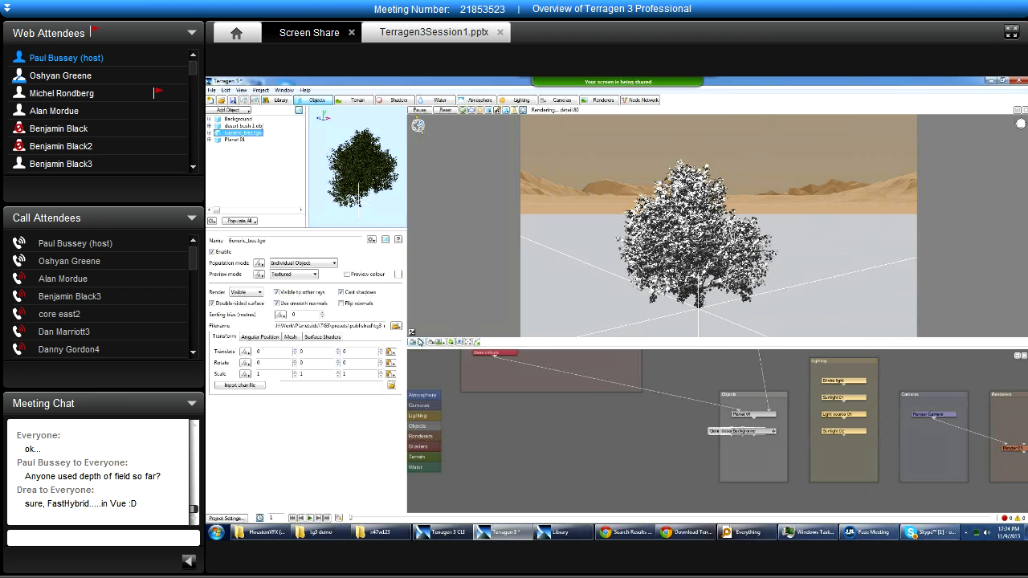
# Show the scene through the current render camera, orbit away from it, and restore the render camera view.
pyautogui.click(437, 344)
pyautogui.click(441, 342)
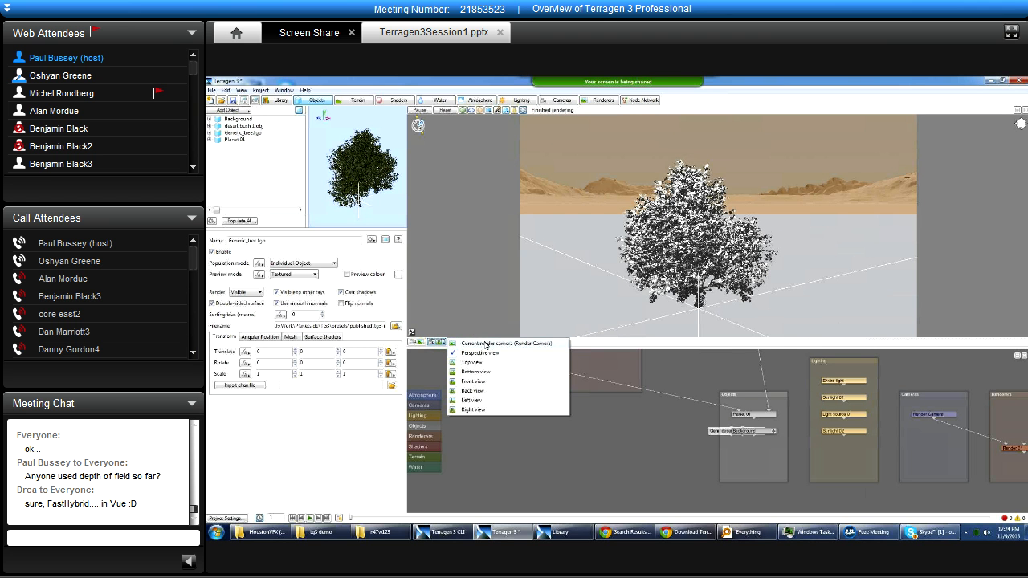
pyautogui.click(490, 344)
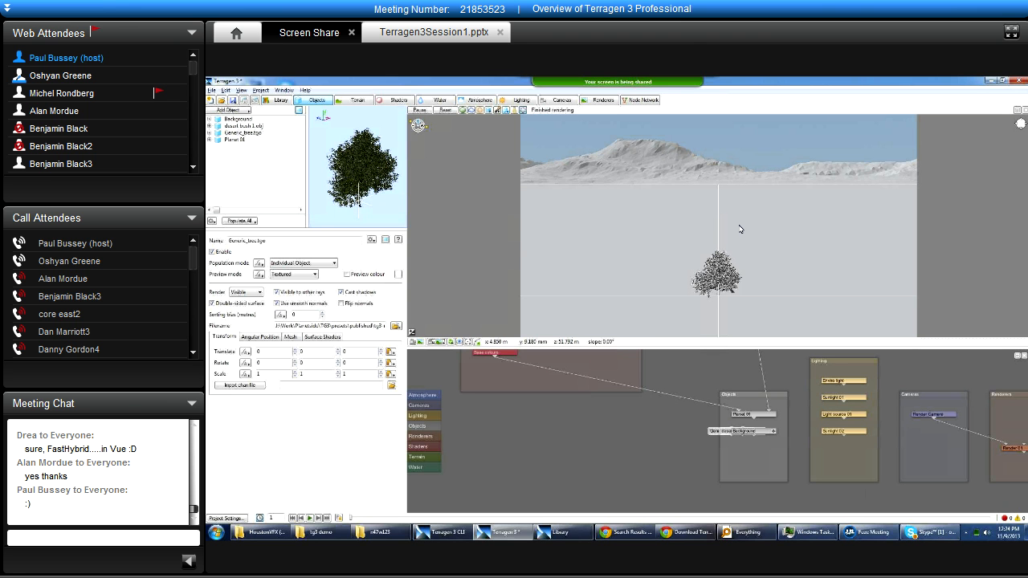
pyautogui.moveTo(783, 228); pyautogui.dragTo(613, 239)
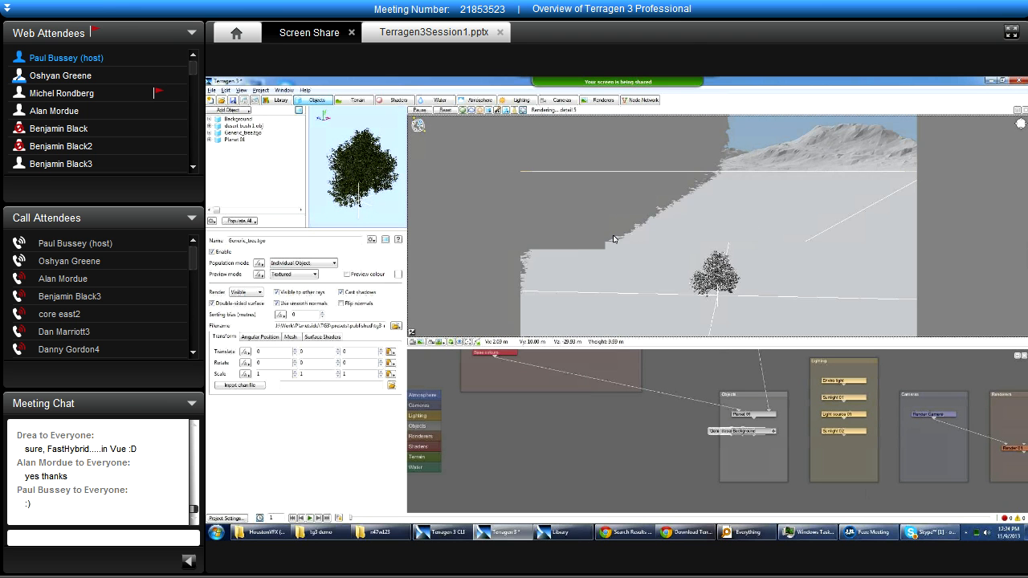
pyautogui.click(450, 343)
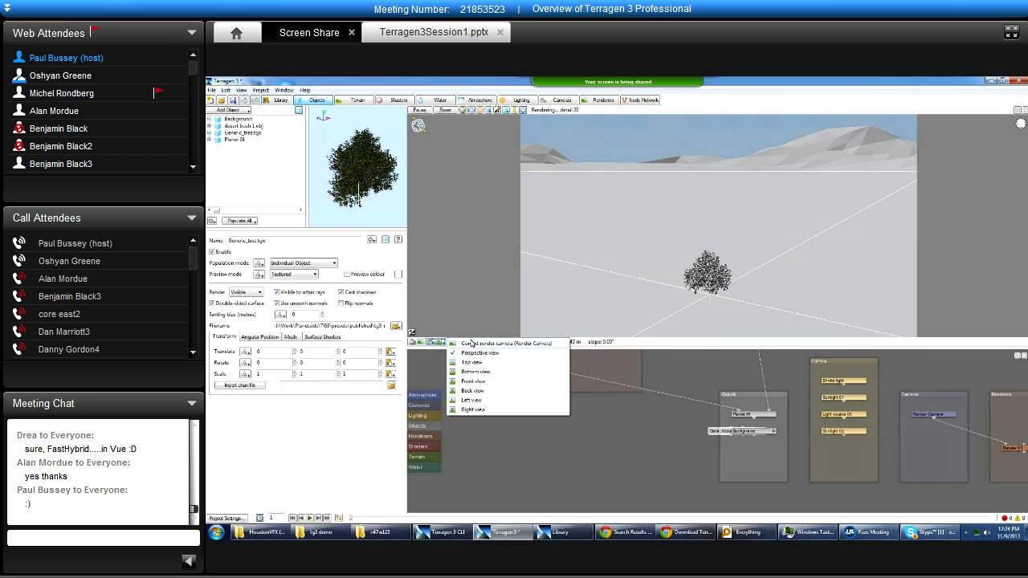
pyautogui.click(482, 343)
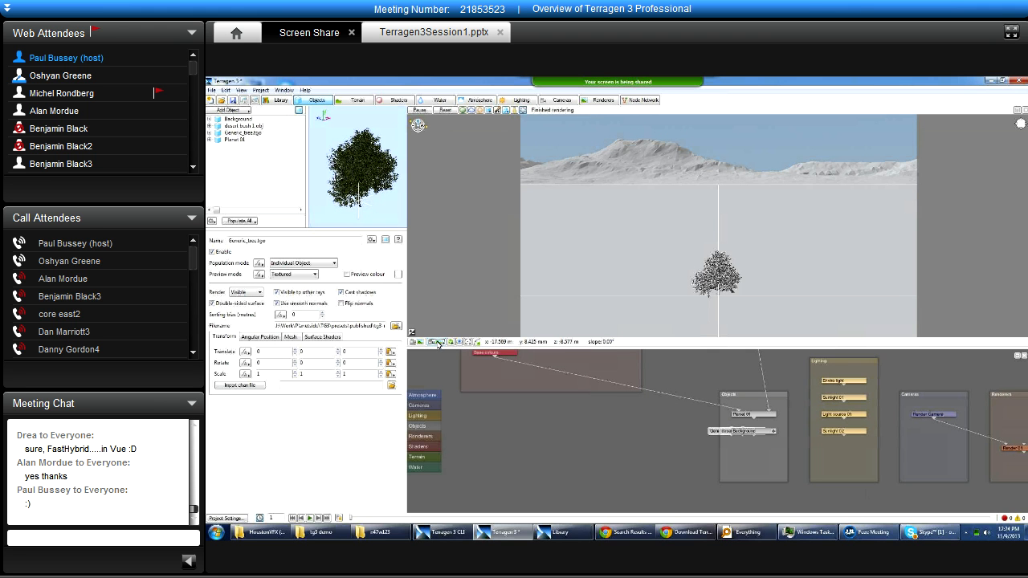
# Review the available viewpoints, orbit and zoom in on the tree, and go back to the current render camera.
pyautogui.click(438, 343)
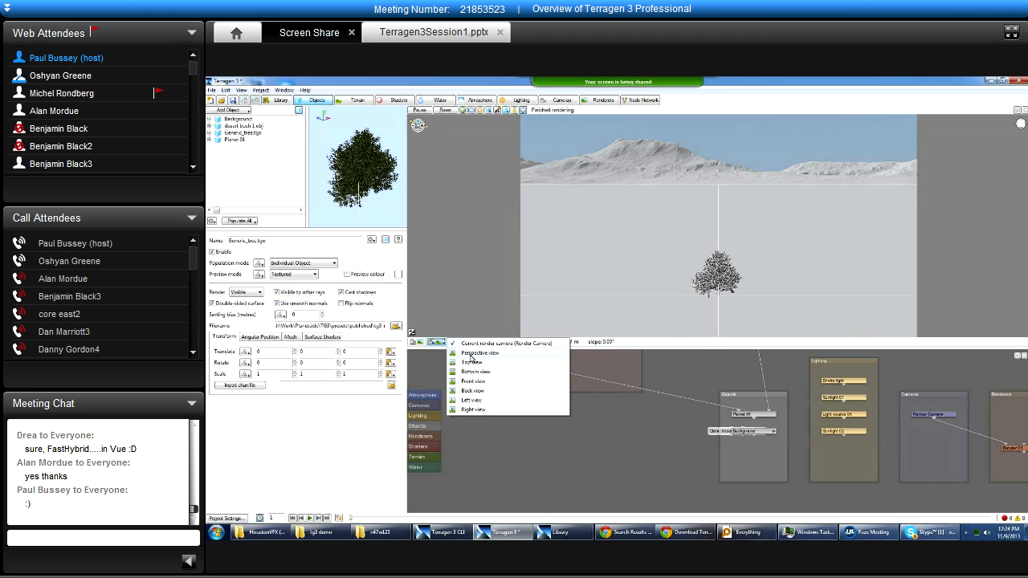
pyautogui.click(456, 321)
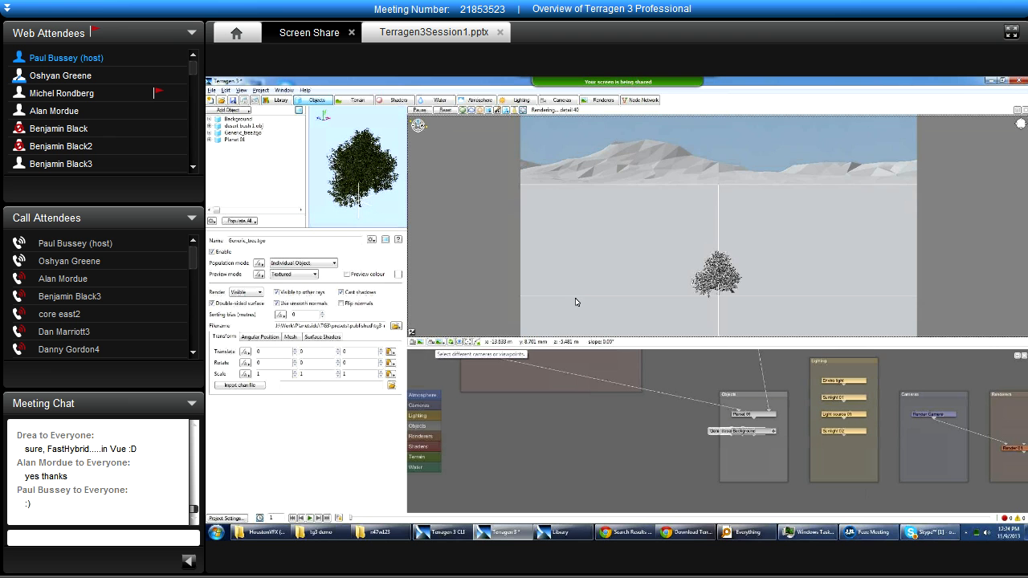
pyautogui.keyDown('alt'); pyautogui.moveTo(667, 232); pyautogui.dragTo(569, 240); pyautogui.keyUp('alt')
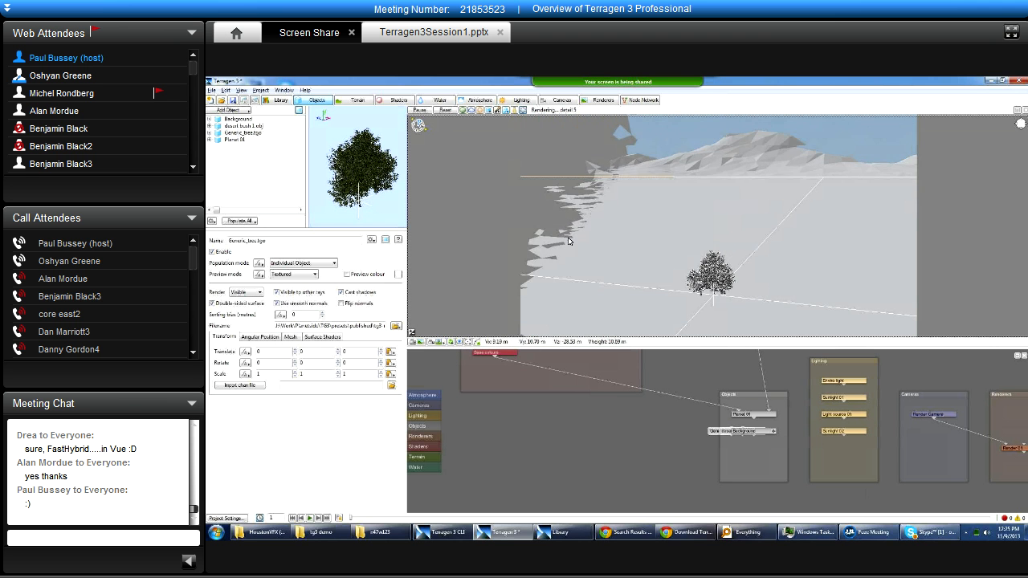
pyautogui.keyDown('alt'); pyautogui.moveTo(748, 243); pyautogui.dragTo(723, 279); pyautogui.keyUp('alt')
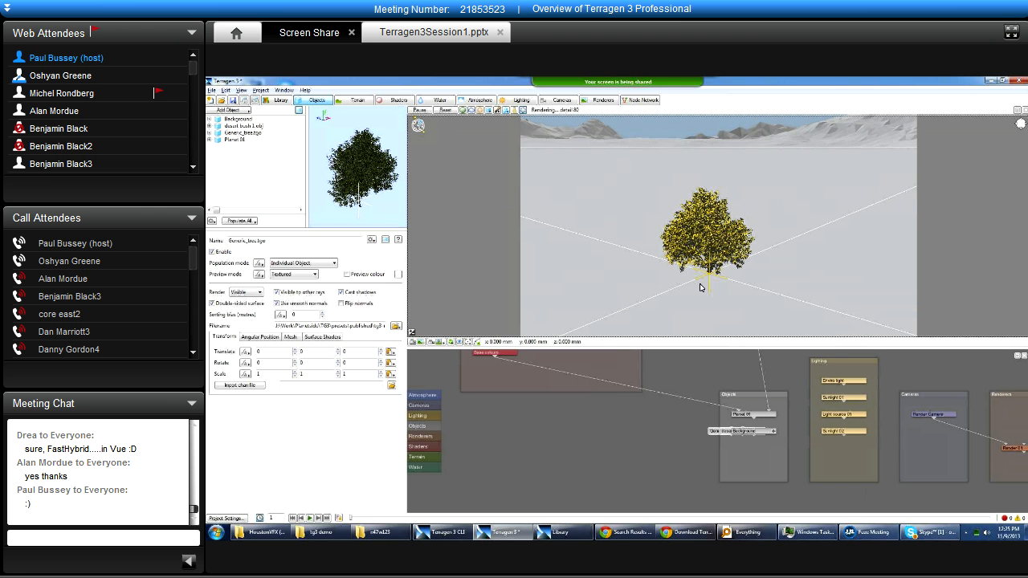
pyautogui.scroll(3, 699, 287)
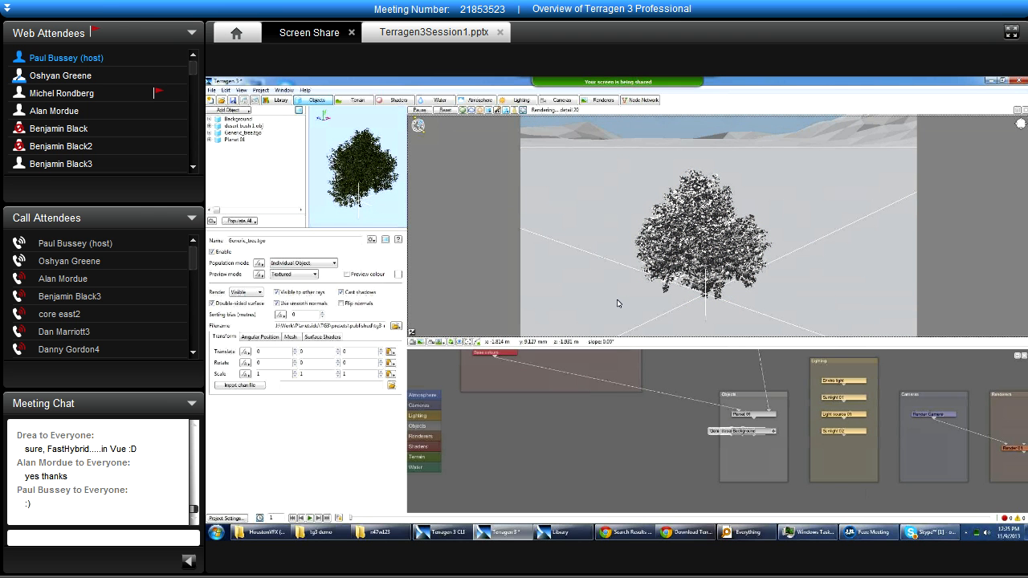
pyautogui.click(440, 343)
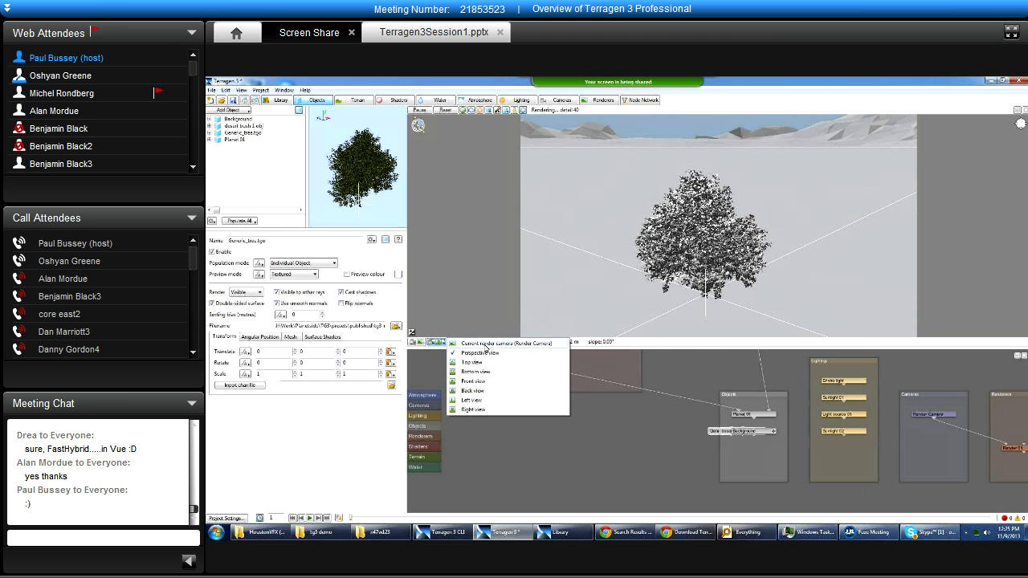
pyautogui.click(514, 345)
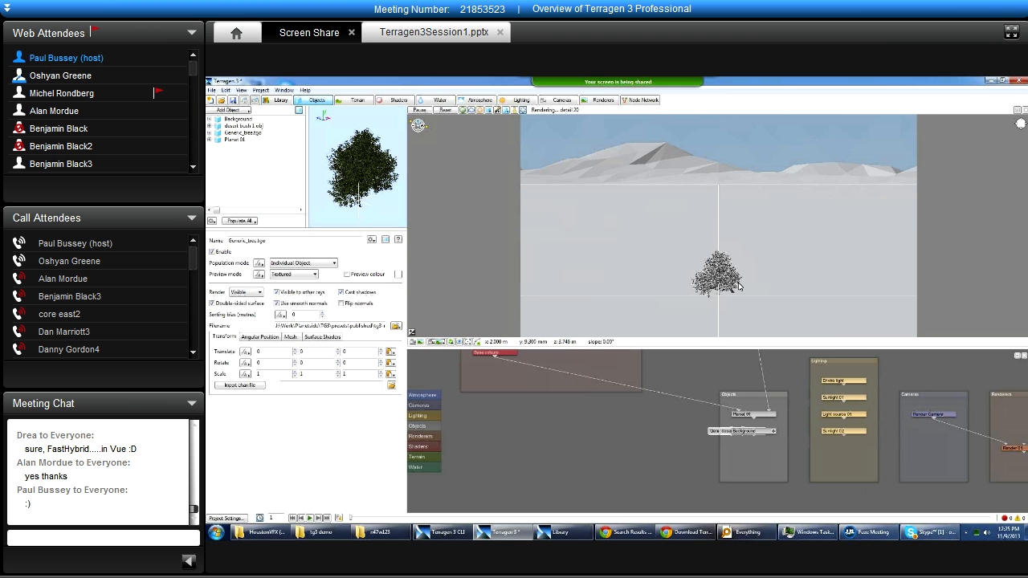
# Frame the tree closer with the mountains behind, copy this view to the render camera, and check it after orbiting away.
pyautogui.keyDown('alt'); pyautogui.moveTo(684, 292); pyautogui.dragTo(738, 266, button='right'); pyautogui.keyUp('alt')
pyautogui.keyDown('alt'); pyautogui.moveTo(739, 267); pyautogui.dragTo(700, 225, button='middle'); pyautogui.keyUp('alt')
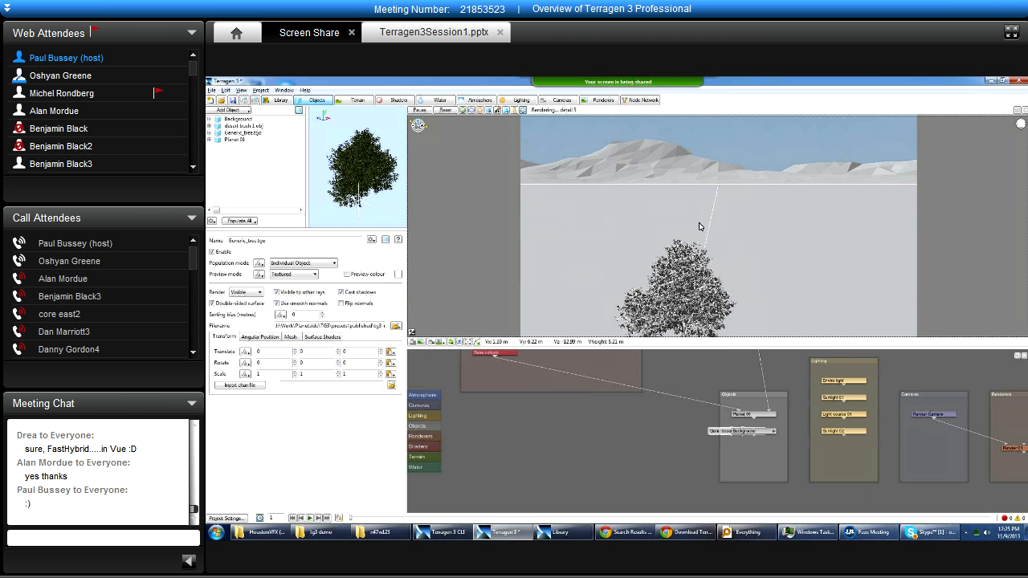
pyautogui.keyDown('alt'); pyautogui.moveTo(700, 225); pyautogui.dragTo(634, 255); pyautogui.keyUp('alt')
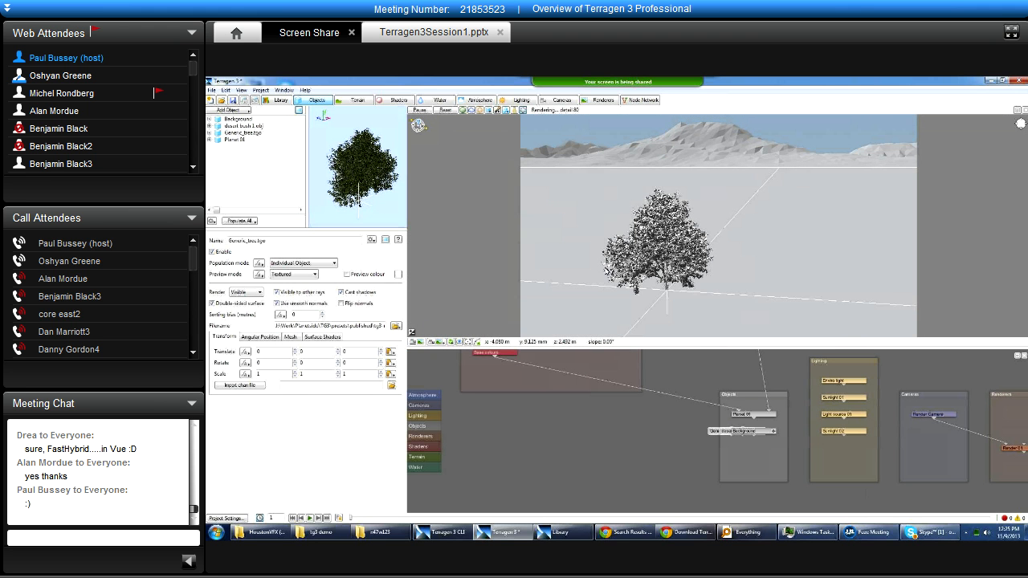
pyautogui.keyDown('alt'); pyautogui.moveTo(762, 248); pyautogui.dragTo(561, 276); pyautogui.keyUp('alt')
pyautogui.click(441, 342)
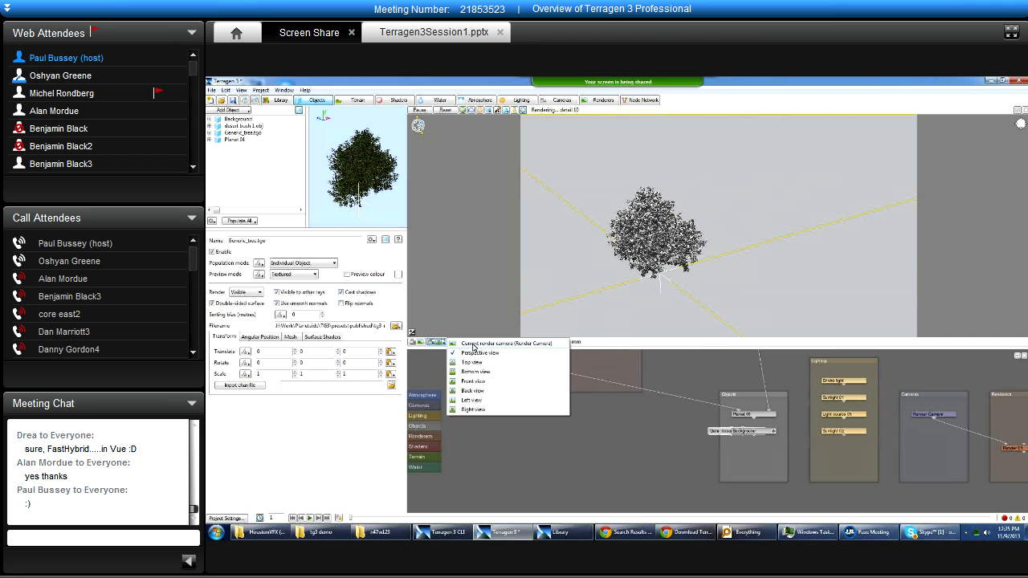
pyautogui.click(465, 345)
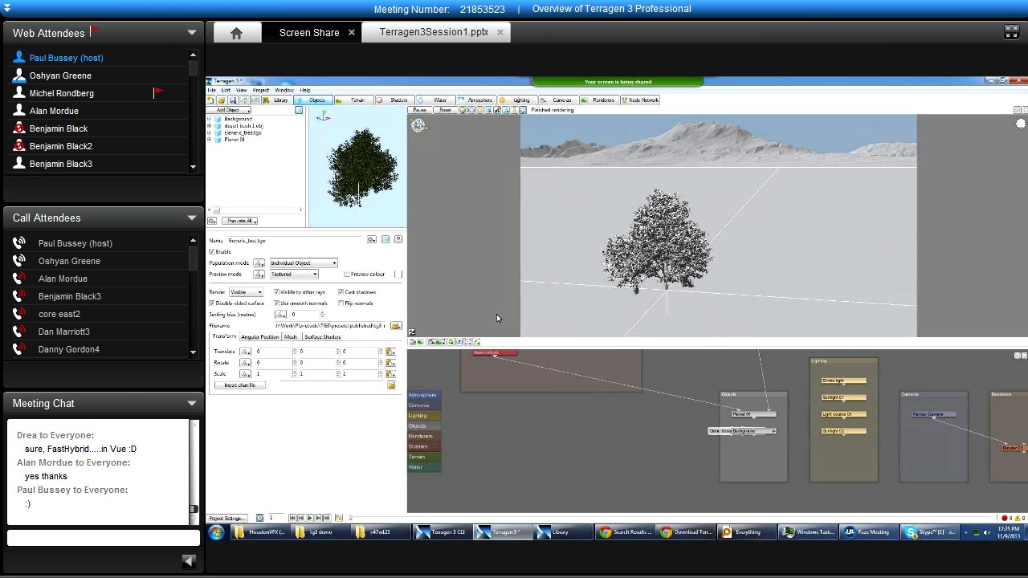
# Switch the 3D preview to the perspective view and orbit to look down on the tree.
pyautogui.click(438, 343)
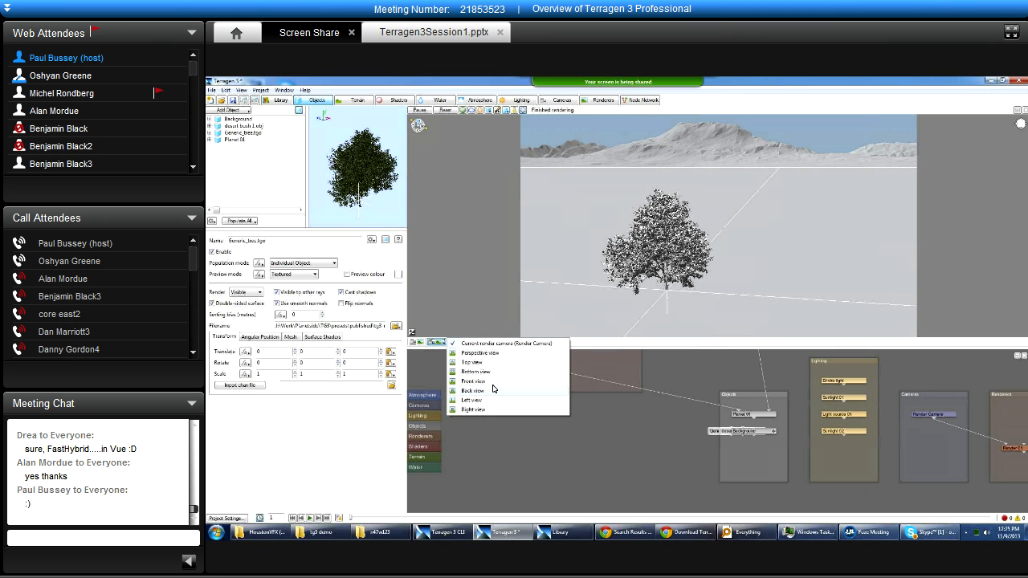
pyautogui.click(481, 352)
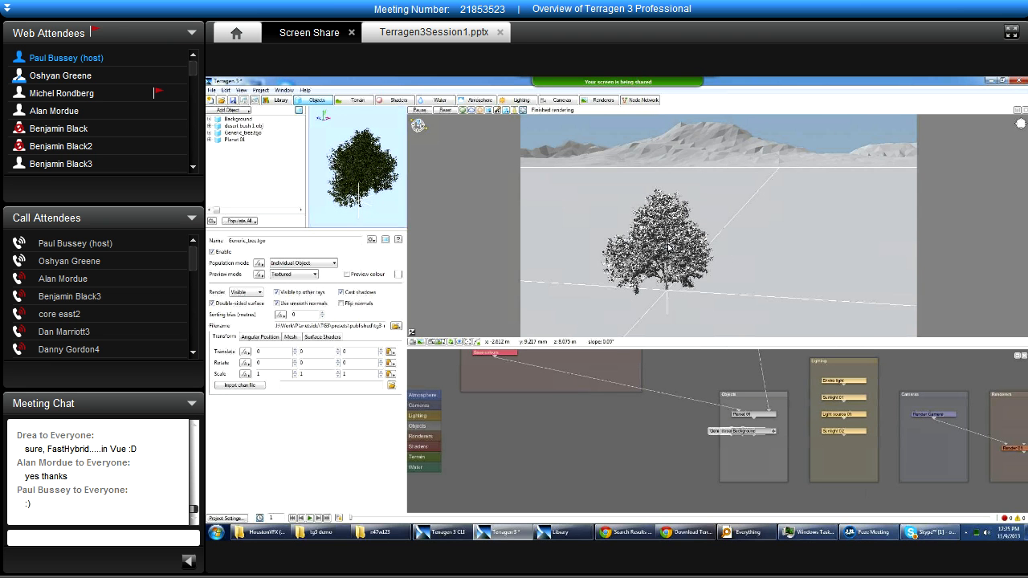
pyautogui.keyDown('alt'); pyautogui.moveTo(756, 222); pyautogui.dragTo(769, 241); pyautogui.keyUp('alt')
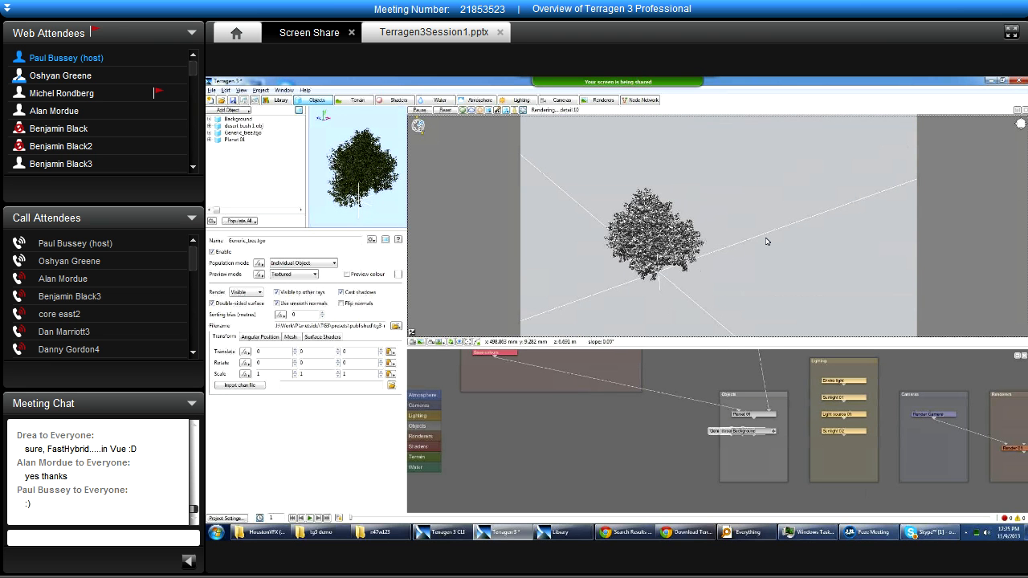
# Show the top view, zoom in on the tree and camera and back out, then restore the current render camera view.
pyautogui.click(439, 341)
pyautogui.click(492, 362)
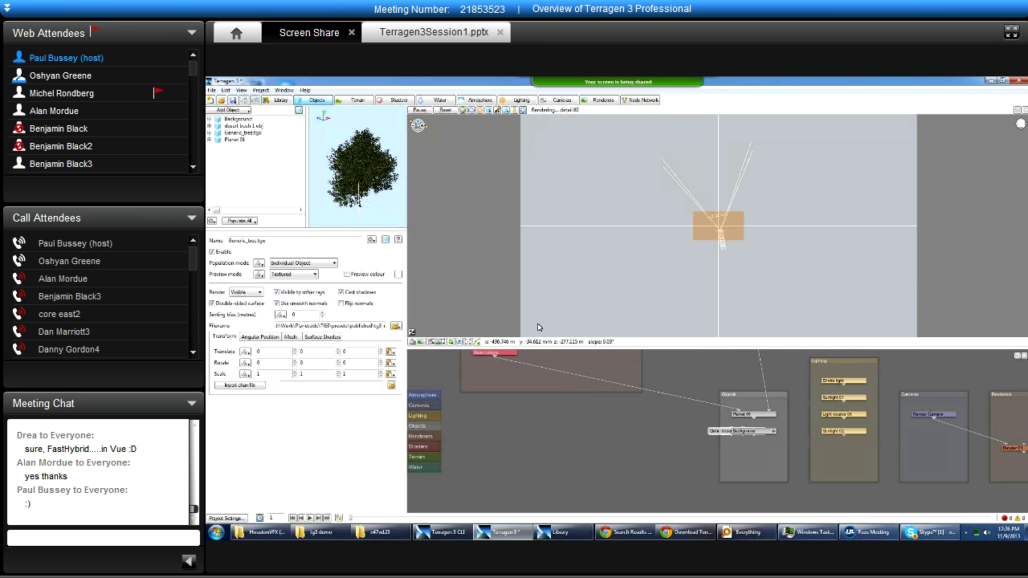
pyautogui.keyDown('alt'); pyautogui.moveTo(636, 302); pyautogui.dragTo(895, 271, button='right'); pyautogui.keyUp('alt')
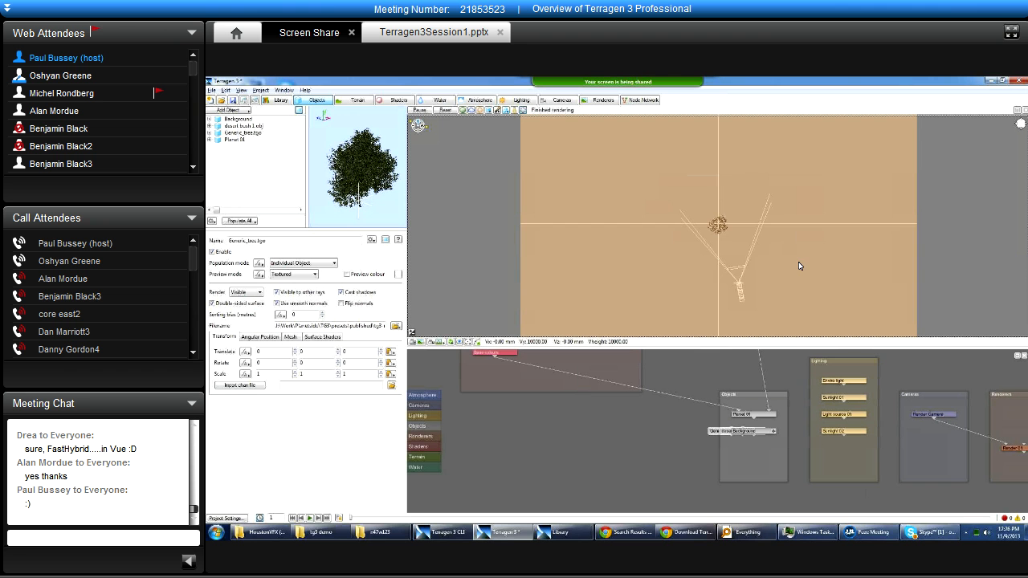
pyautogui.keyDown('alt'); pyautogui.moveTo(800, 263); pyautogui.dragTo(485, 324, button='right'); pyautogui.keyUp('alt')
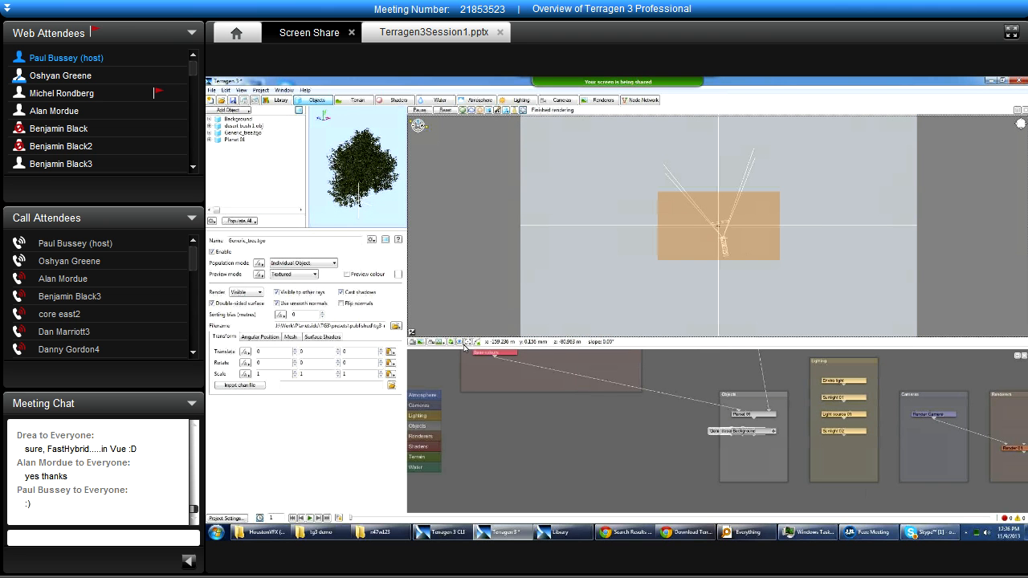
pyautogui.click(437, 342)
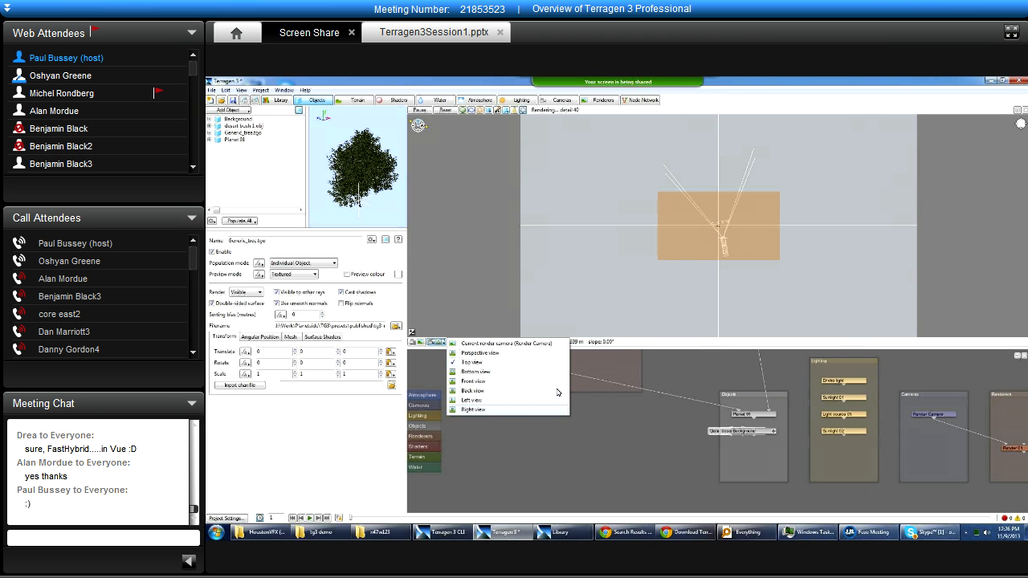
pyautogui.click(465, 345)
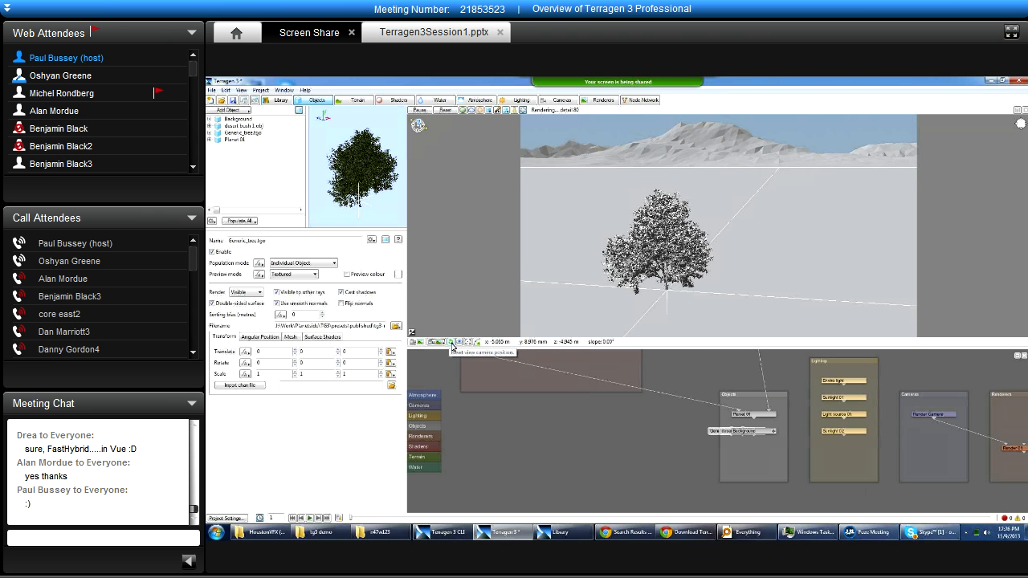
# Orbit away and centre the view on Generic_tree.tgo, and set the camera's look-at point on the ground beside the tree.
pyautogui.click(451, 343)
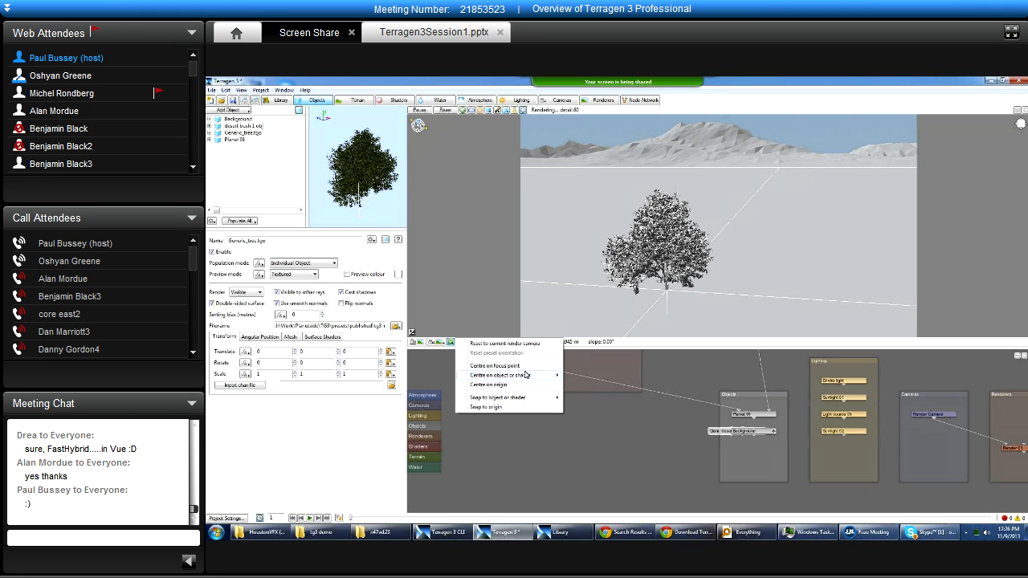
pyautogui.moveTo(523, 377)
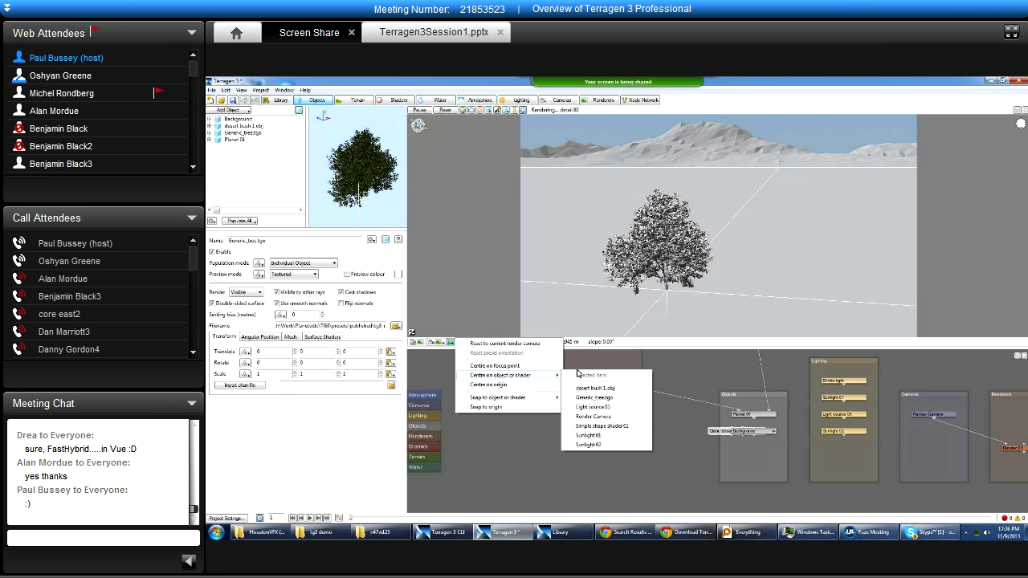
pyautogui.click(744, 244)
pyautogui.keyDown('alt'); pyautogui.moveTo(709, 241); pyautogui.dragTo(481, 301); pyautogui.keyUp('alt')
pyautogui.click(454, 343)
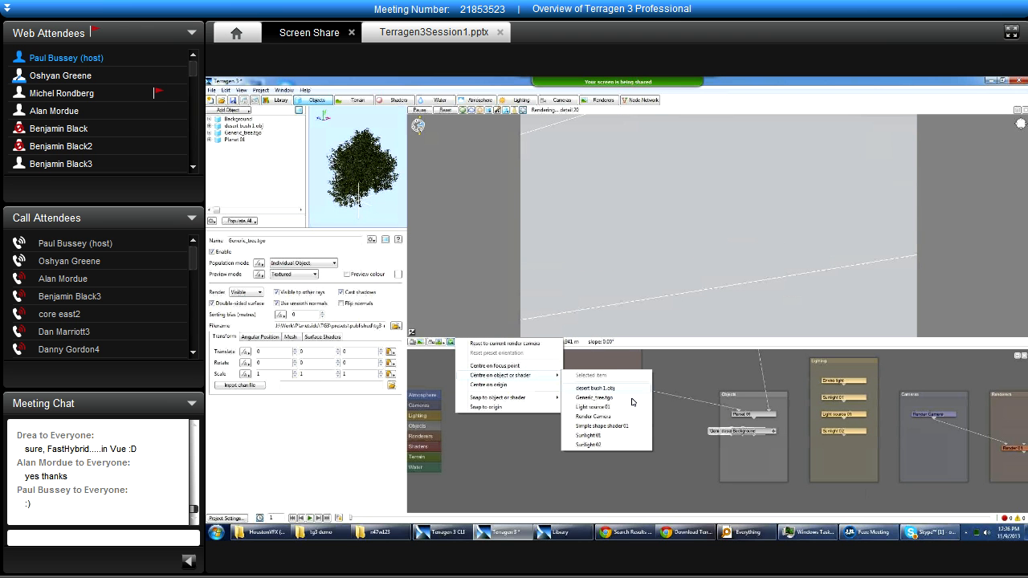
pyautogui.click(634, 398)
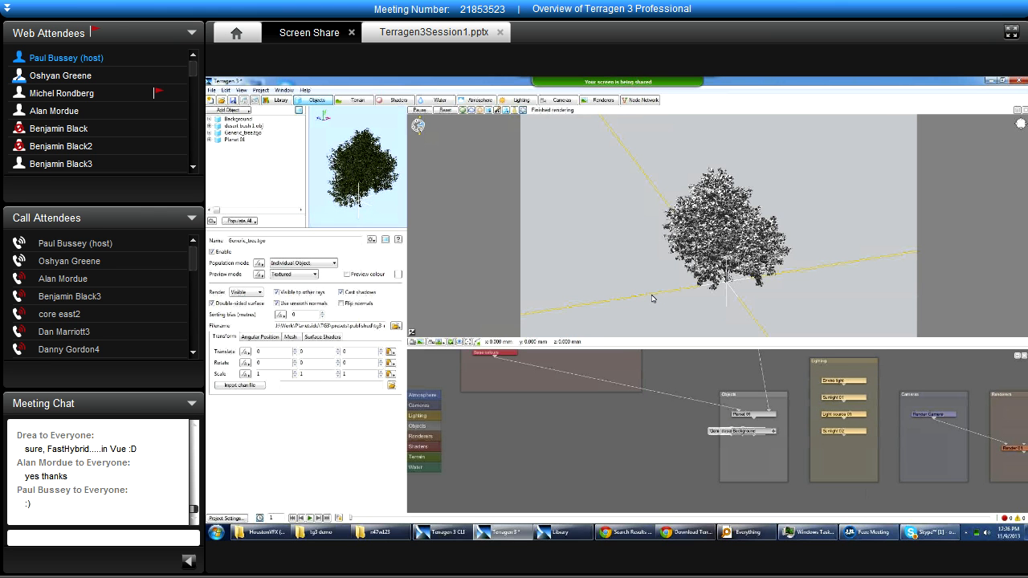
pyautogui.click(460, 341)
pyautogui.click(604, 199)
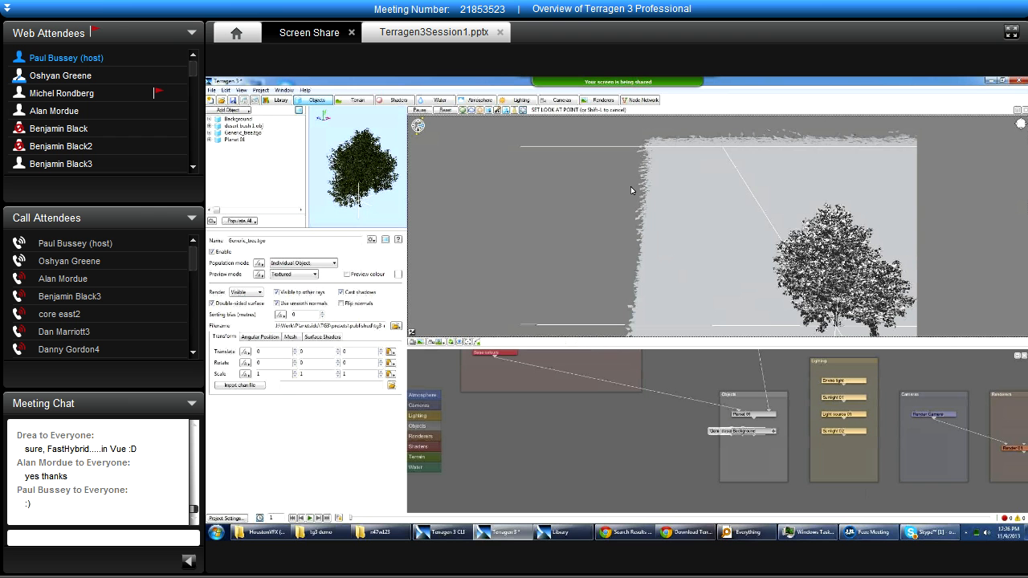
# Reset the 3D preview to its basic configuration and display the tree with its textures.
pyautogui.click(447, 115)
pyautogui.click(594, 222)
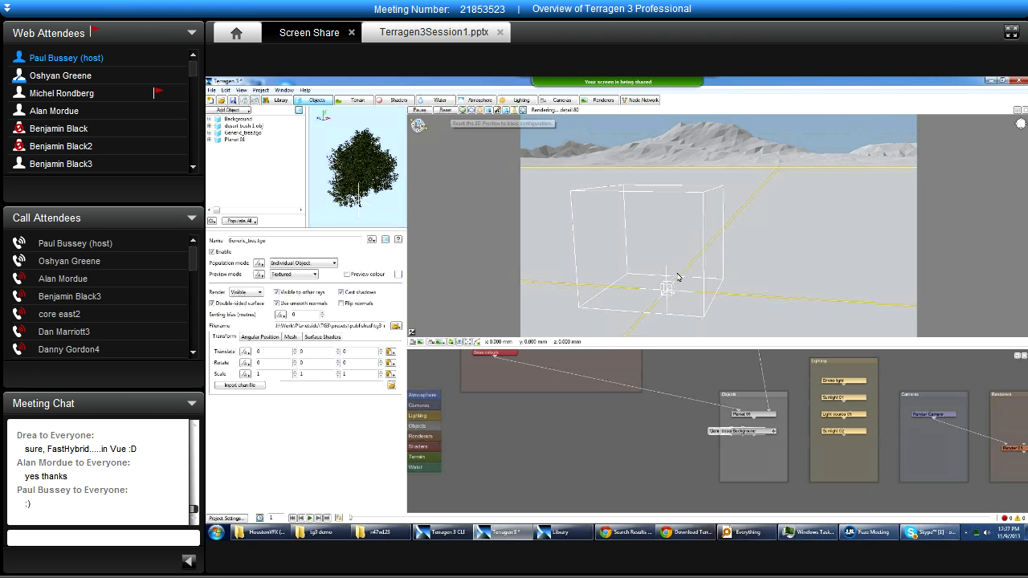
pyautogui.click(488, 110)
pyautogui.click(521, 149)
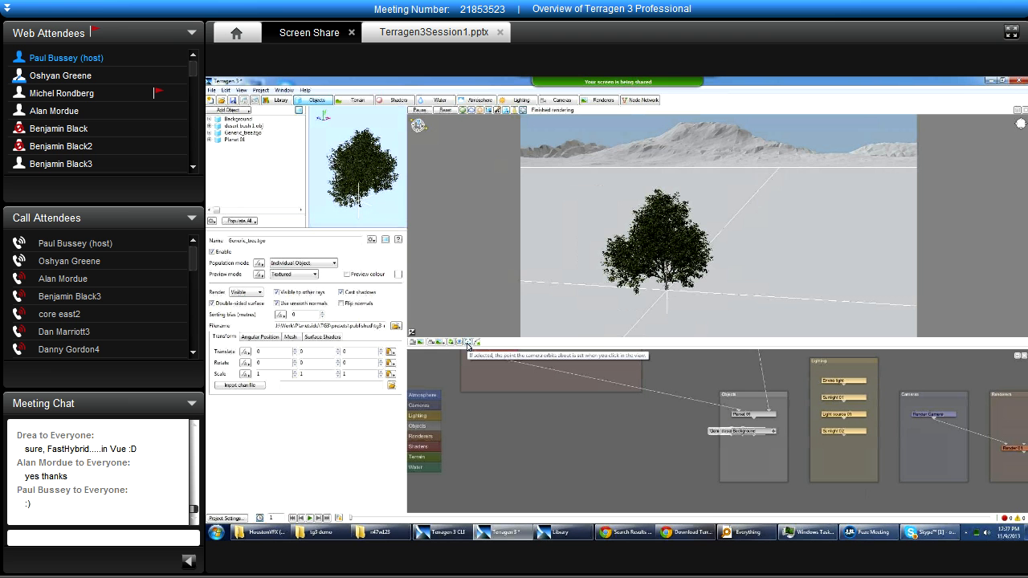
# Pick a new orbit focus point on the ground beside the tree and orbit the view about it.
pyautogui.keyDown('alt'); pyautogui.moveTo(755, 278); pyautogui.dragTo(739, 302); pyautogui.keyUp('alt')
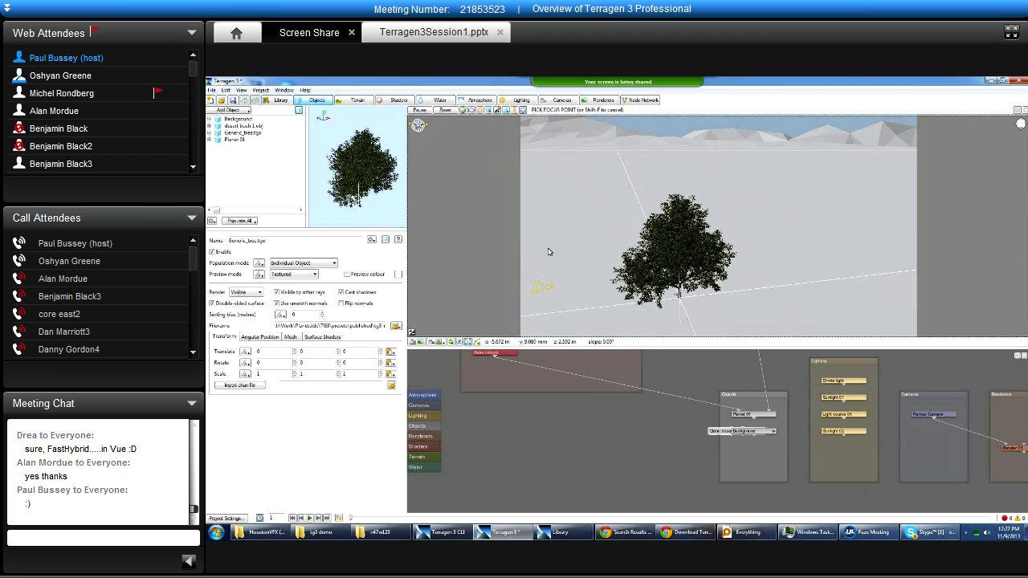
pyautogui.keyDown('alt'); pyautogui.moveTo(589, 199); pyautogui.dragTo(684, 162); pyautogui.keyUp('alt')
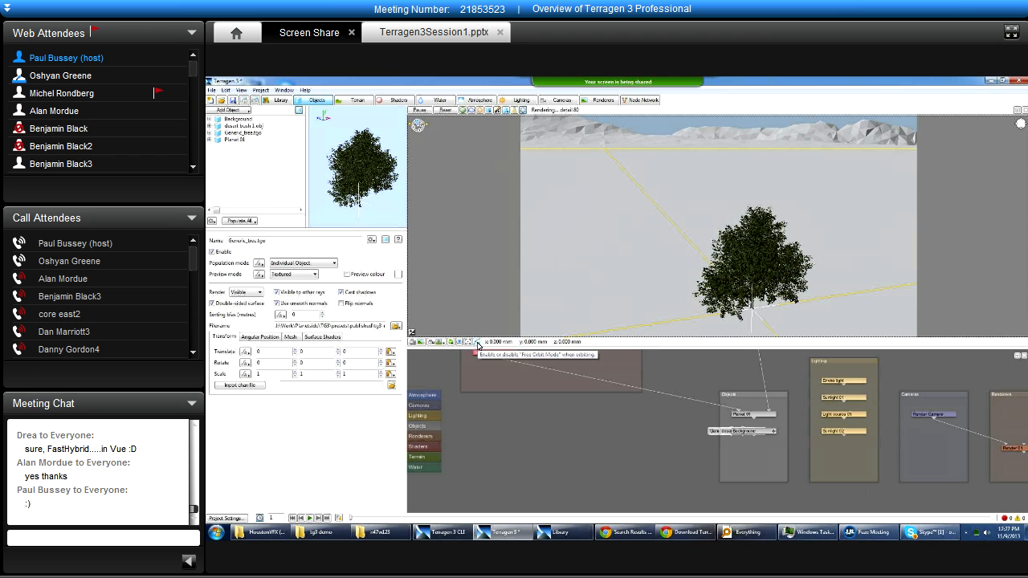
pyautogui.keyDown('alt'); pyautogui.moveTo(671, 203); pyautogui.dragTo(749, 234); pyautogui.keyUp('alt')
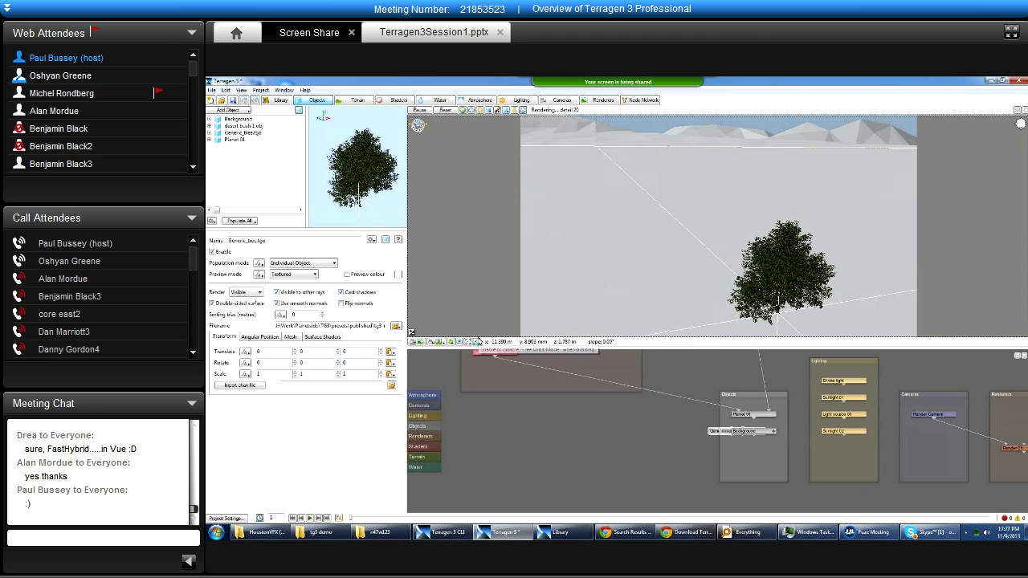
# Orbit around the tree and camera from a greater distance with the mountains behind, and hide the exposure slider.
pyautogui.keyDown('alt'); pyautogui.moveTo(749, 233); pyautogui.dragTo(658, 230, button='right'); pyautogui.keyUp('alt')
pyautogui.keyDown('alt'); pyautogui.moveTo(659, 230); pyautogui.dragTo(637, 200); pyautogui.keyUp('alt')
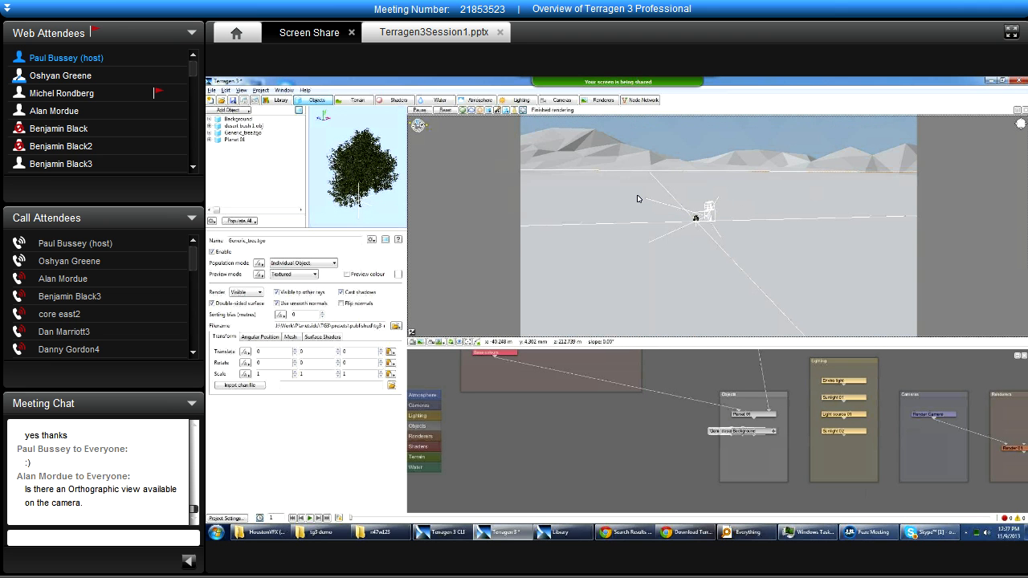
pyautogui.keyDown('alt'); pyautogui.moveTo(665, 258); pyautogui.dragTo(653, 265, button='middle'); pyautogui.keyUp('alt')
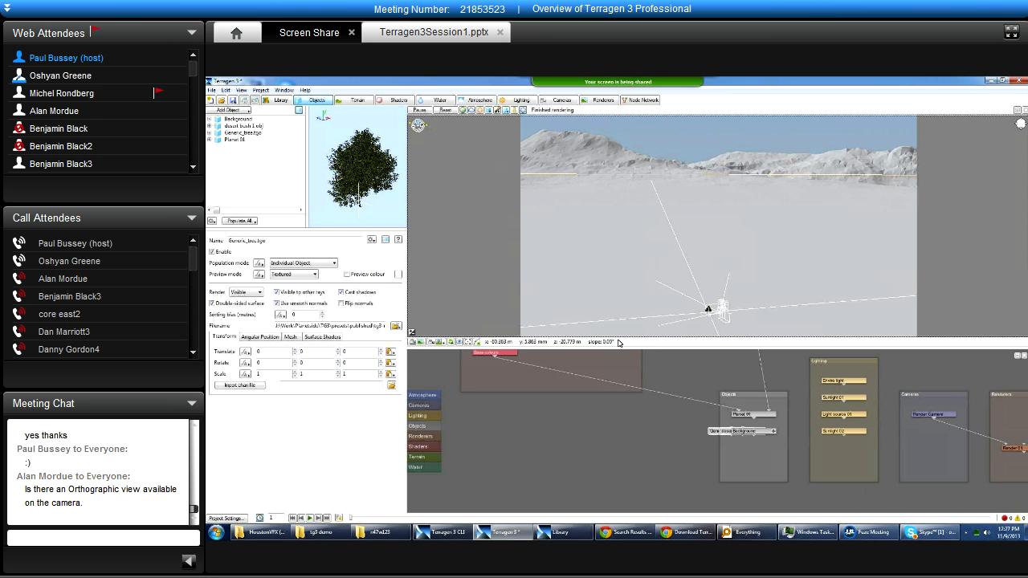
pyautogui.click(673, 313)
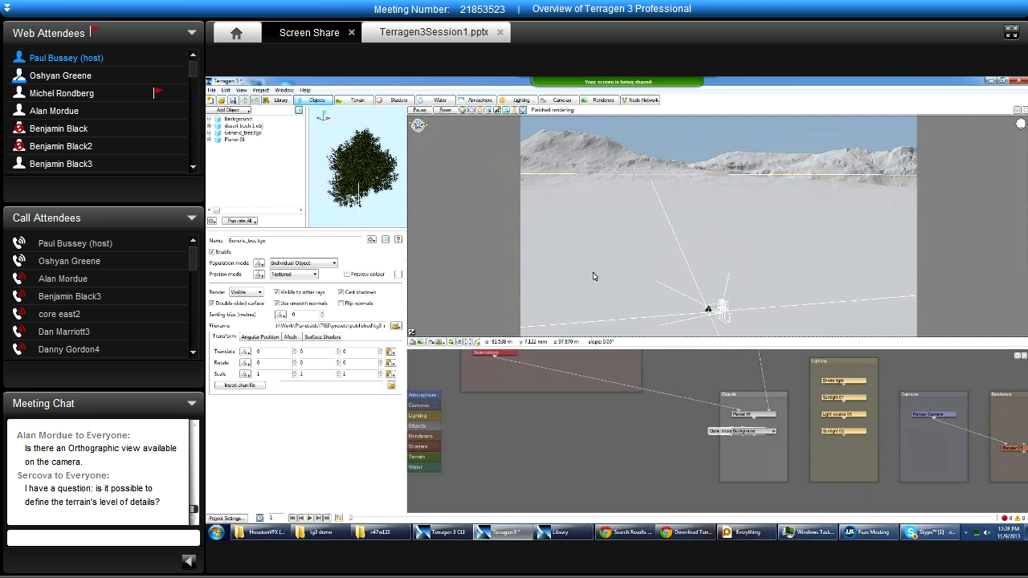
pyautogui.keyDown('alt'); pyautogui.moveTo(633, 251); pyautogui.dragTo(707, 249); pyautogui.keyUp('alt')
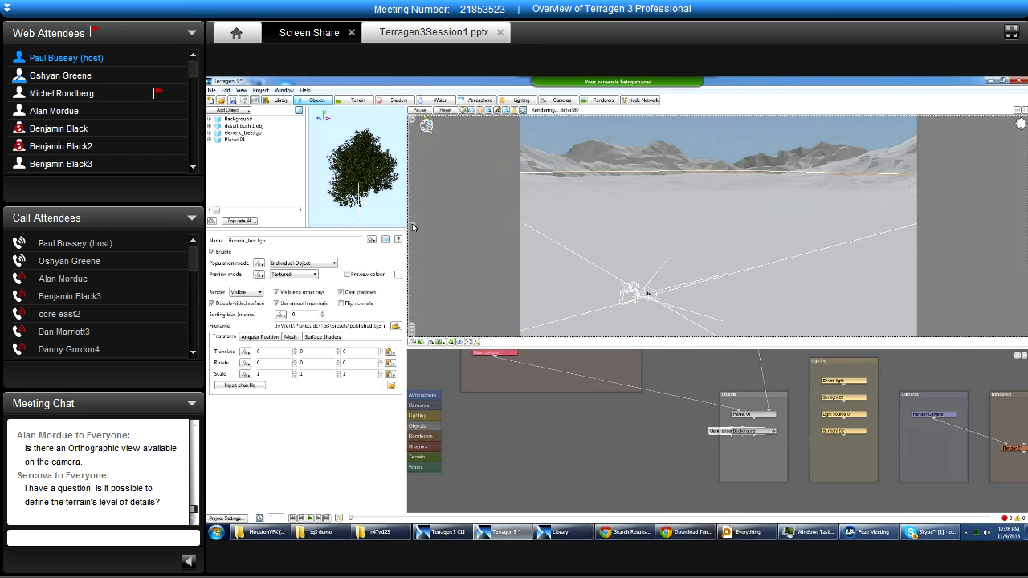
pyautogui.click(412, 336)
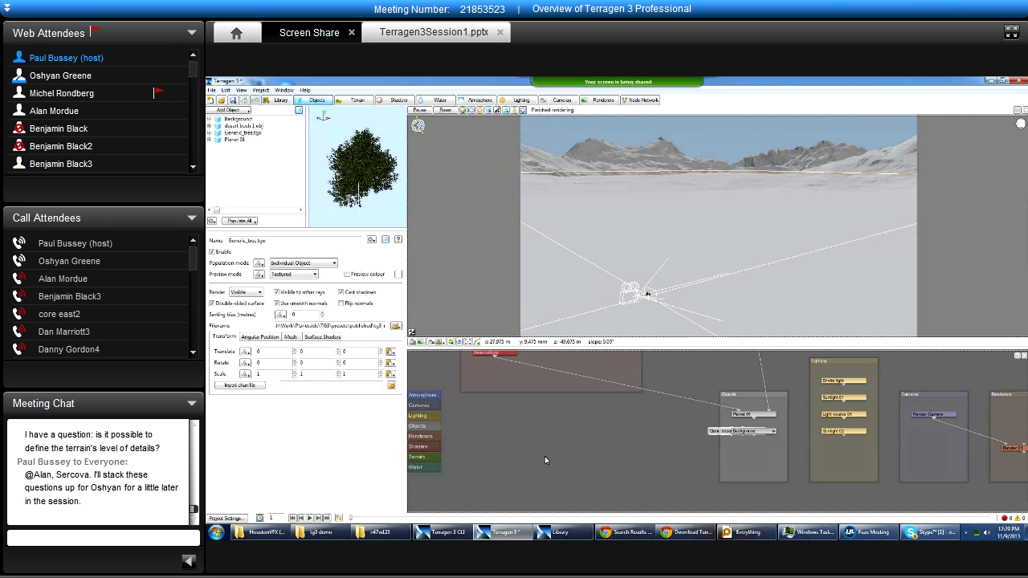
# Separate the overlapping Objects nodes, placing Background lower inside the group and the tree and bush nodes outside it.
pyautogui.scroll(-5, 625, 419)
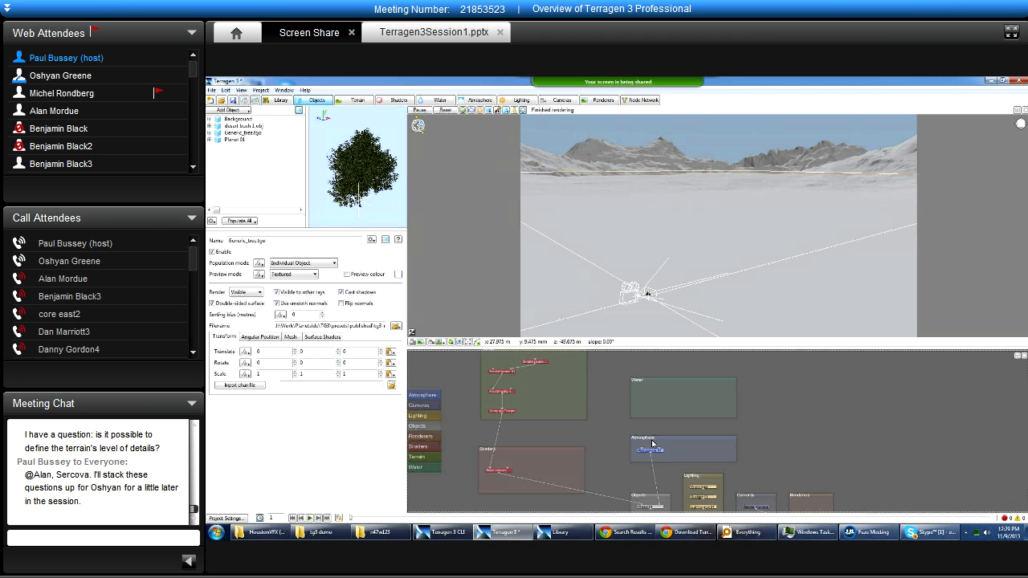
pyautogui.scroll(-1, 630, 427)
pyautogui.scroll(-1, 599, 415)
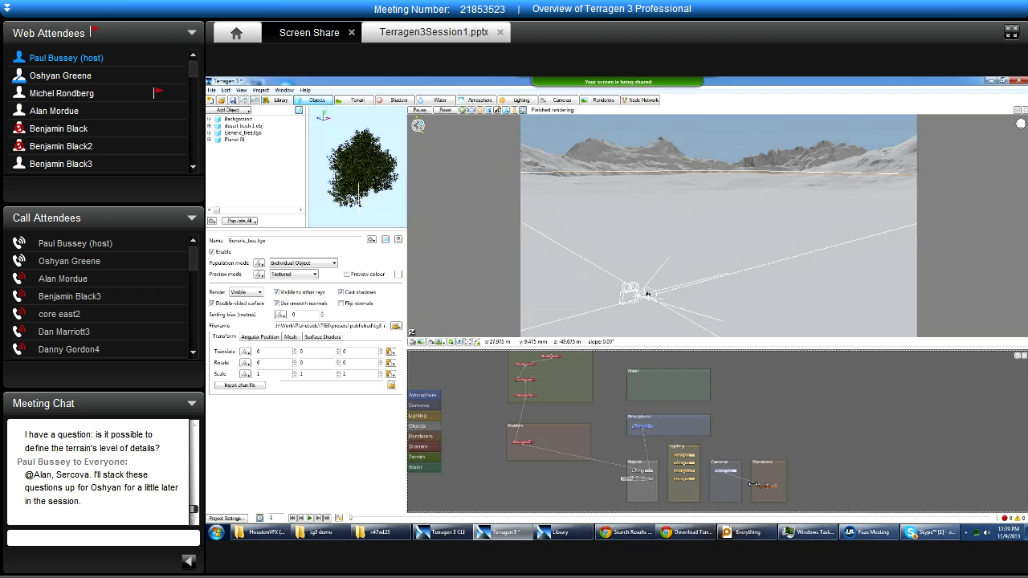
pyautogui.scroll(2, 691, 466)
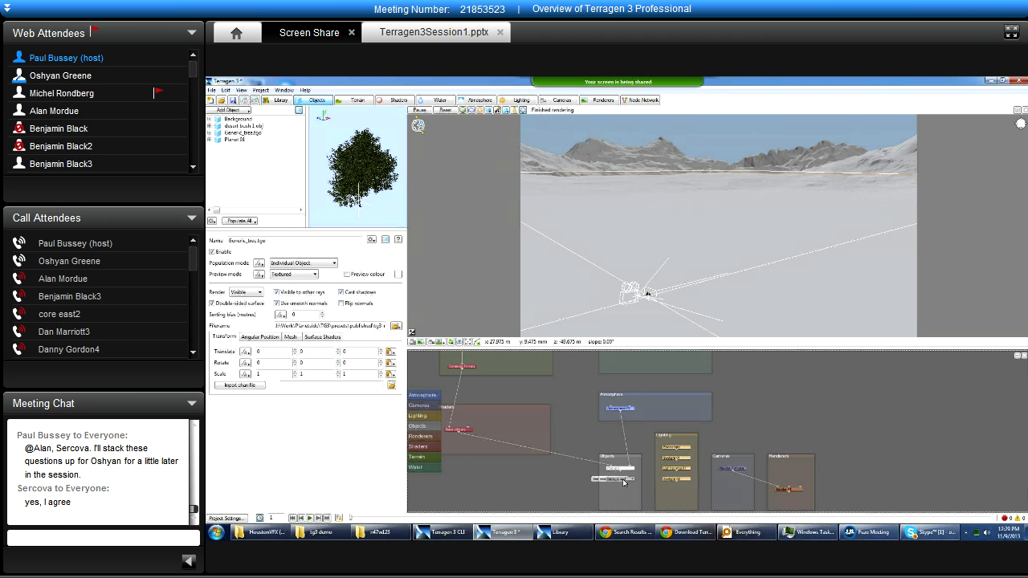
pyautogui.moveTo(622, 481); pyautogui.dragTo(622, 500)
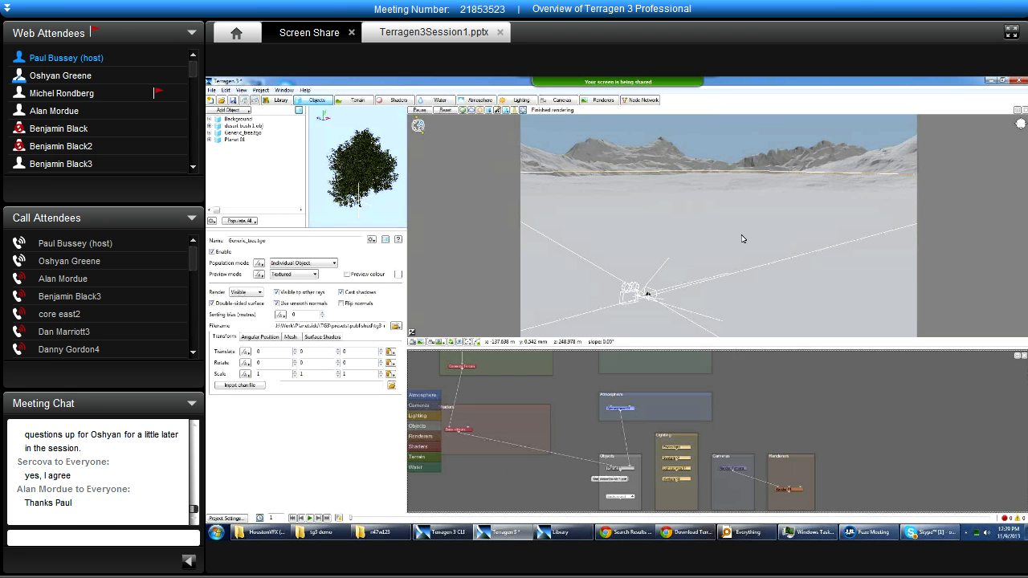
pyautogui.moveTo(617, 482); pyautogui.dragTo(563, 473)
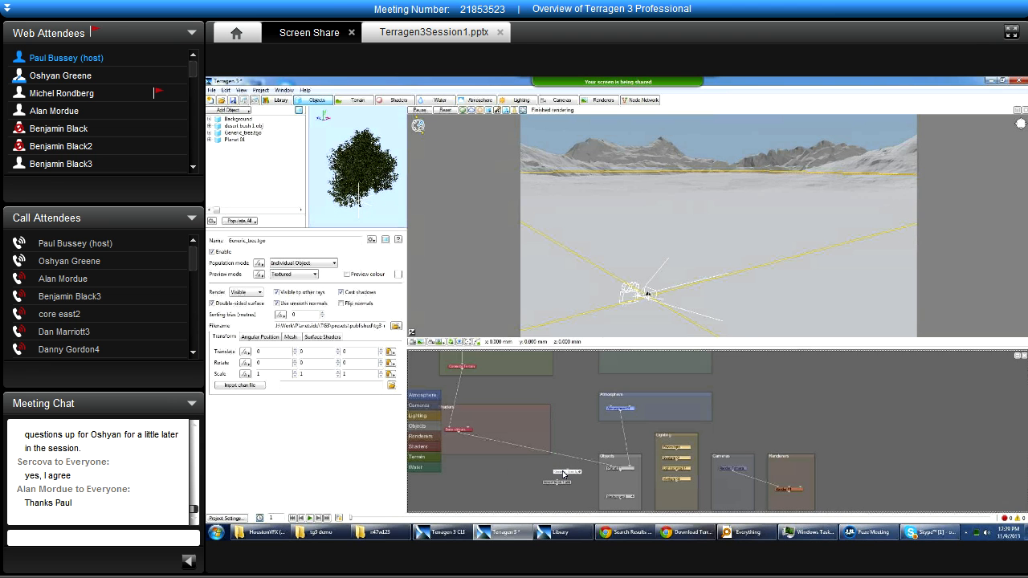
# View the Generic_tree.tgo node's settings in its own floating window, move the window aside and close it.
pyautogui.doubleClick(563, 474)
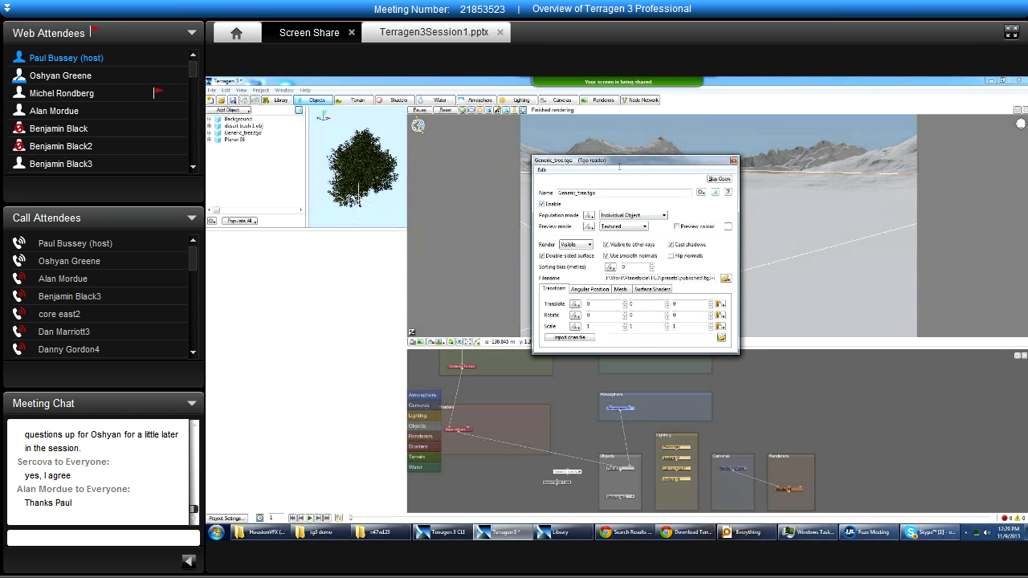
pyautogui.moveTo(622, 165); pyautogui.dragTo(640, 188)
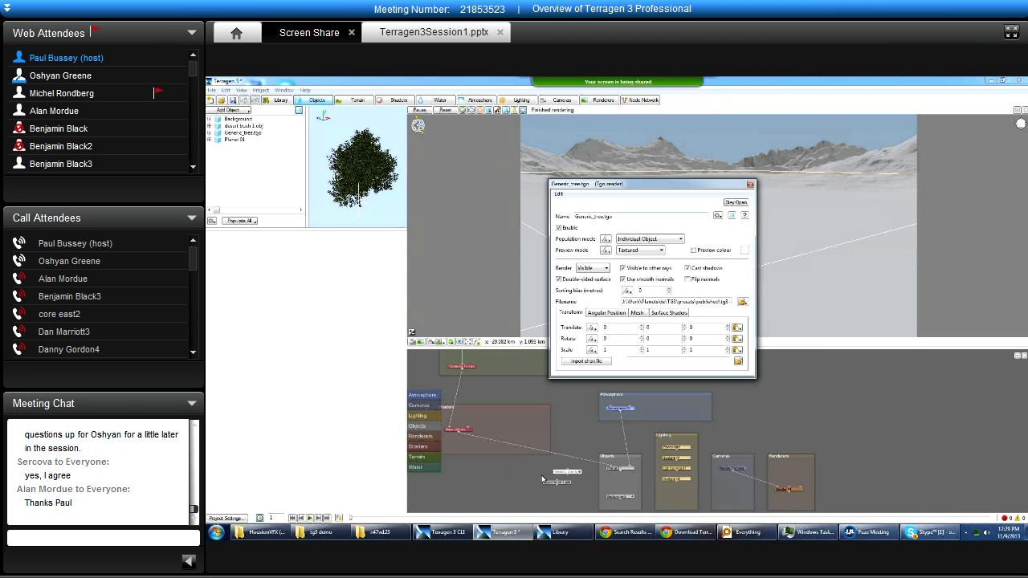
pyautogui.click(750, 184)
pyautogui.click(560, 388)
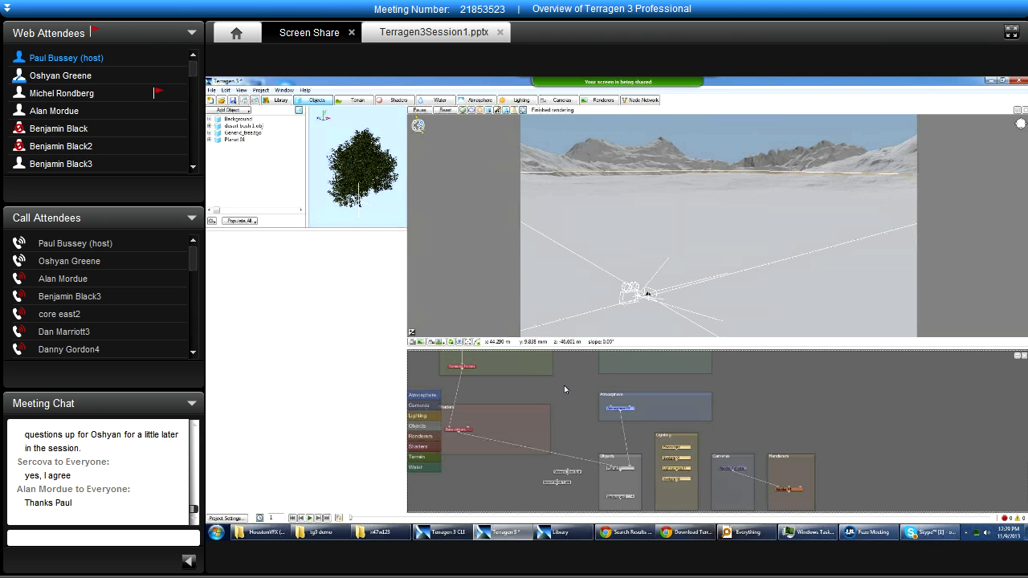
# Examine how the Terrain, Shaders, Atmosphere and Objects groups connect in the node network.
pyautogui.scroll(-2, 556, 389)
pyautogui.moveTo(552, 389); pyautogui.dragTo(568, 424)
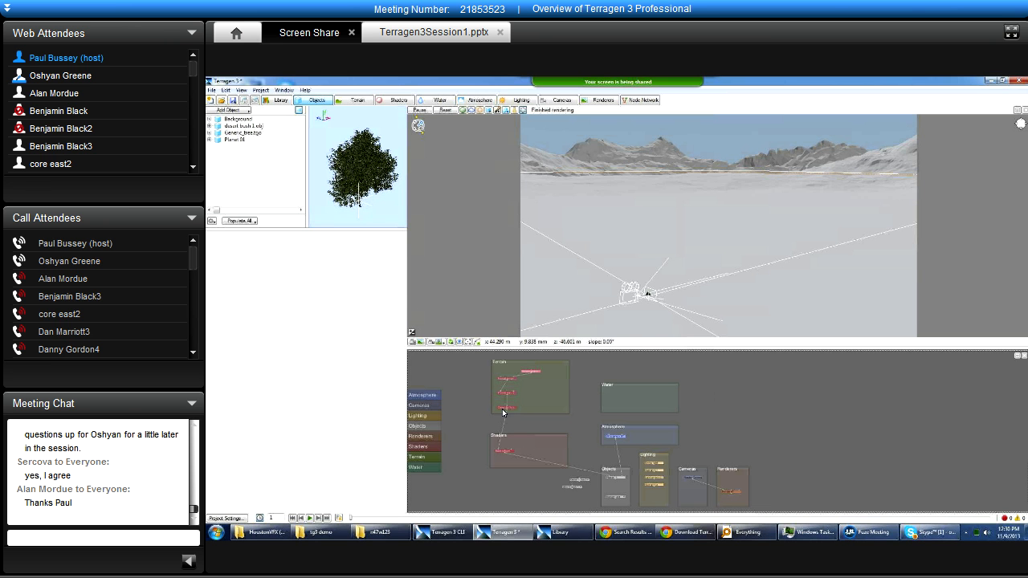
pyautogui.scroll(2, 503, 411)
pyautogui.moveTo(548, 372); pyautogui.dragTo(548, 396, button='middle')
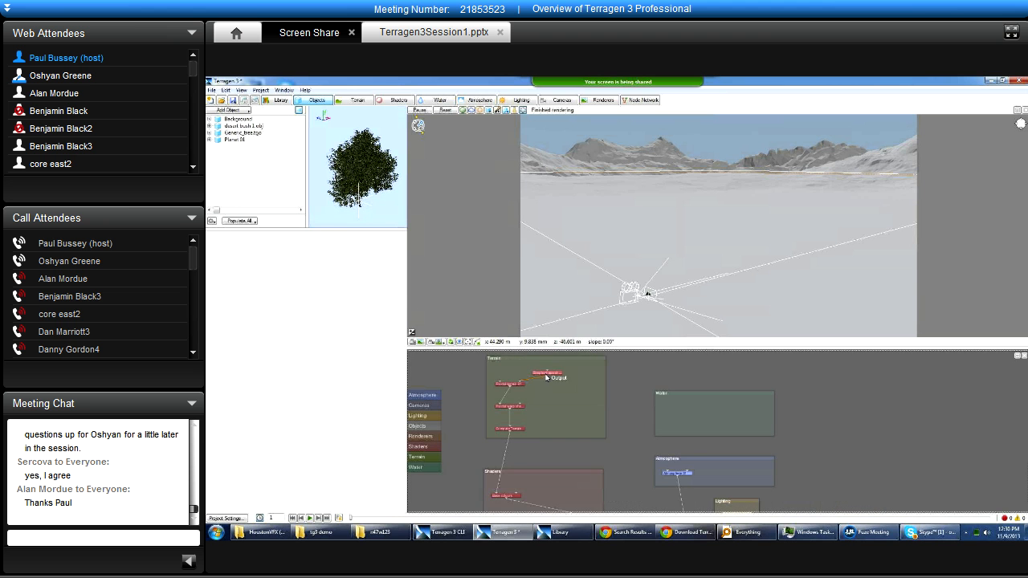
pyautogui.moveTo(575, 489); pyautogui.dragTo(538, 428, button='middle')
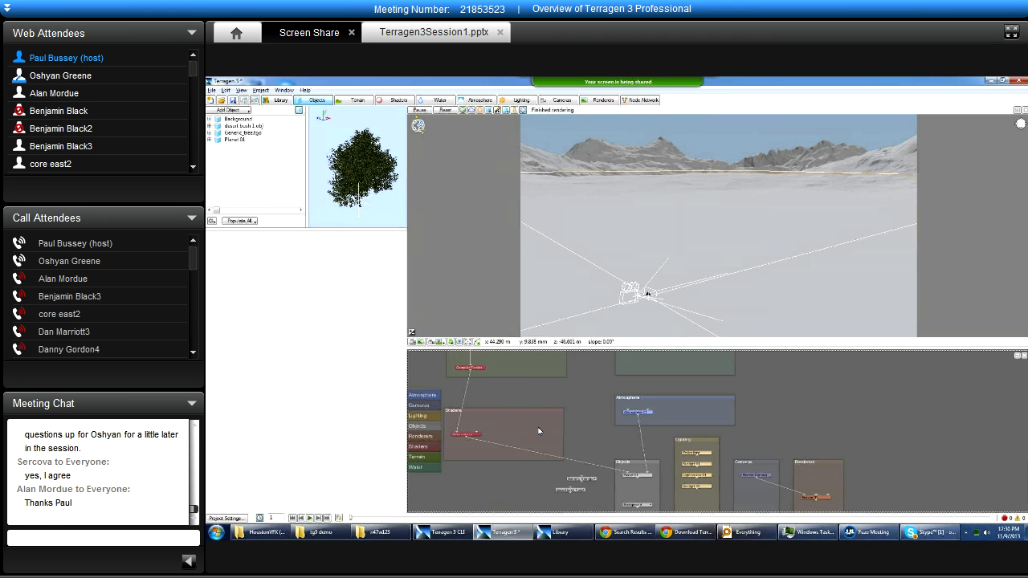
pyautogui.moveTo(596, 406); pyautogui.dragTo(614, 420, button='middle')
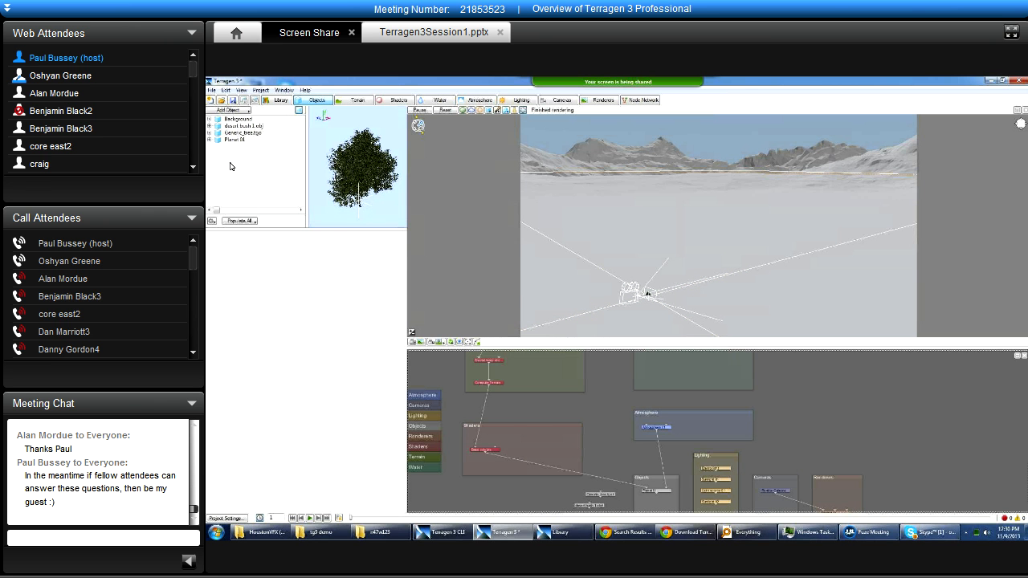
# Enlarge the node network pane and show the settings of Fractal warp shader 01 in the Terrain layout.
pyautogui.press('alt')
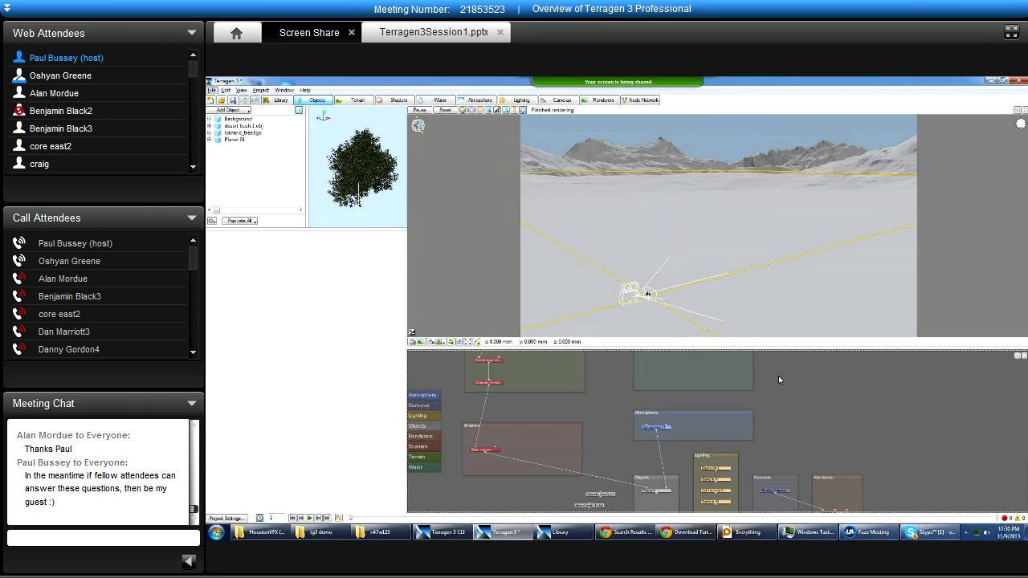
pyautogui.press('alt')
pyautogui.moveTo(741, 348); pyautogui.dragTo(742, 298)
pyautogui.moveTo(579, 368); pyautogui.dragTo(604, 404)
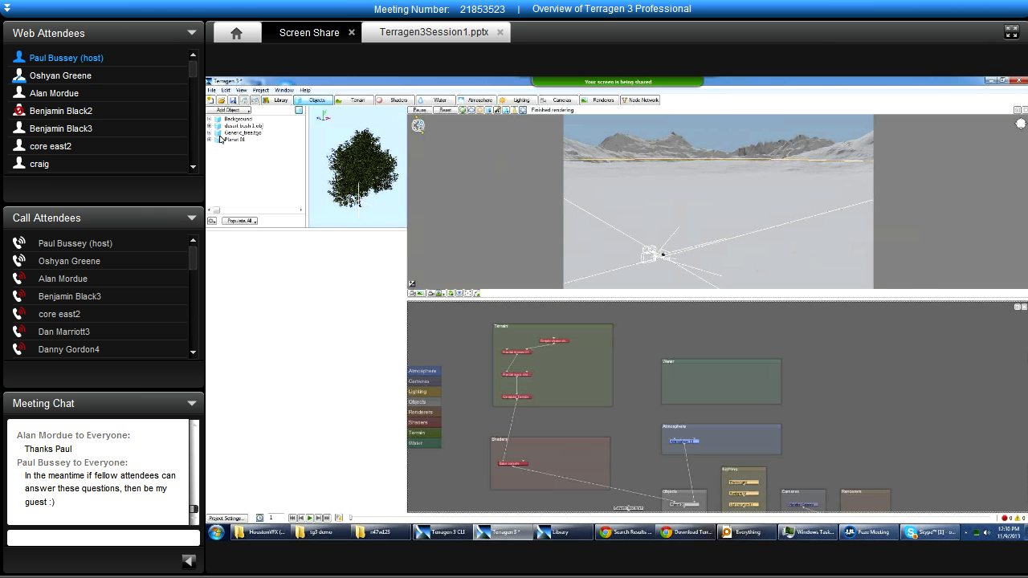
pyautogui.click(354, 101)
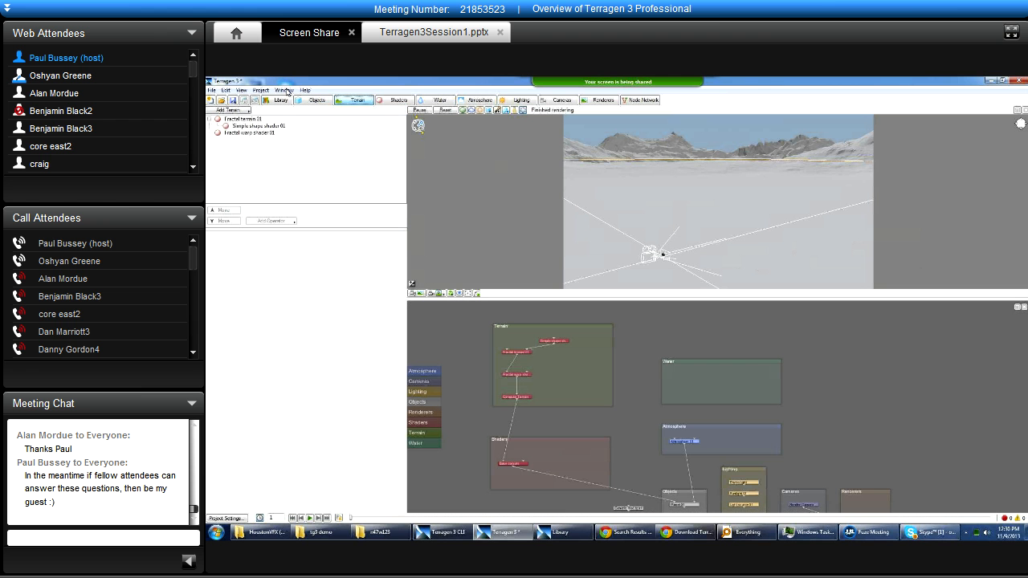
pyautogui.click(243, 132)
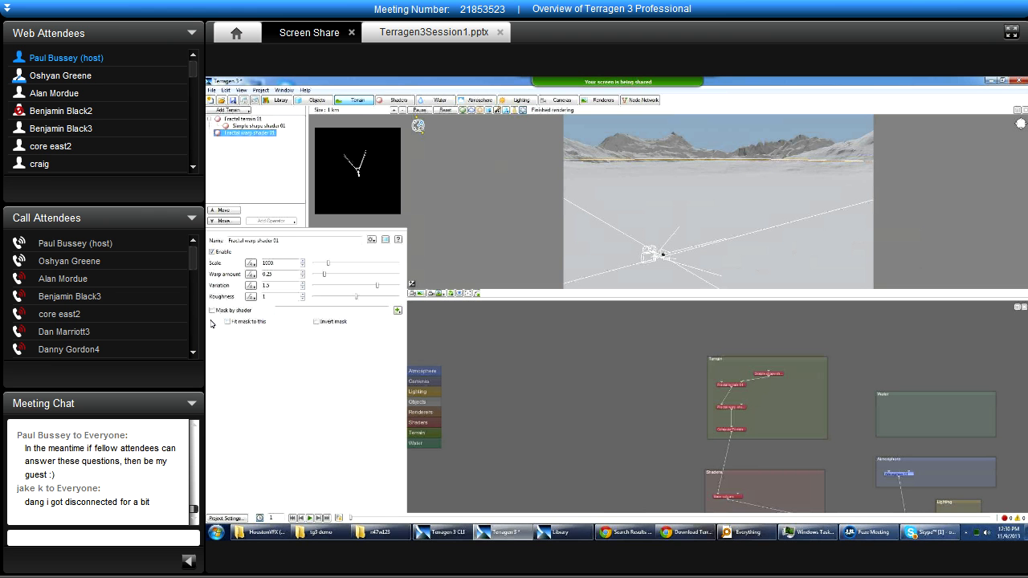
# Find and launch the older classic version of Terragen from the installed programs.
pyautogui.click(216, 533)
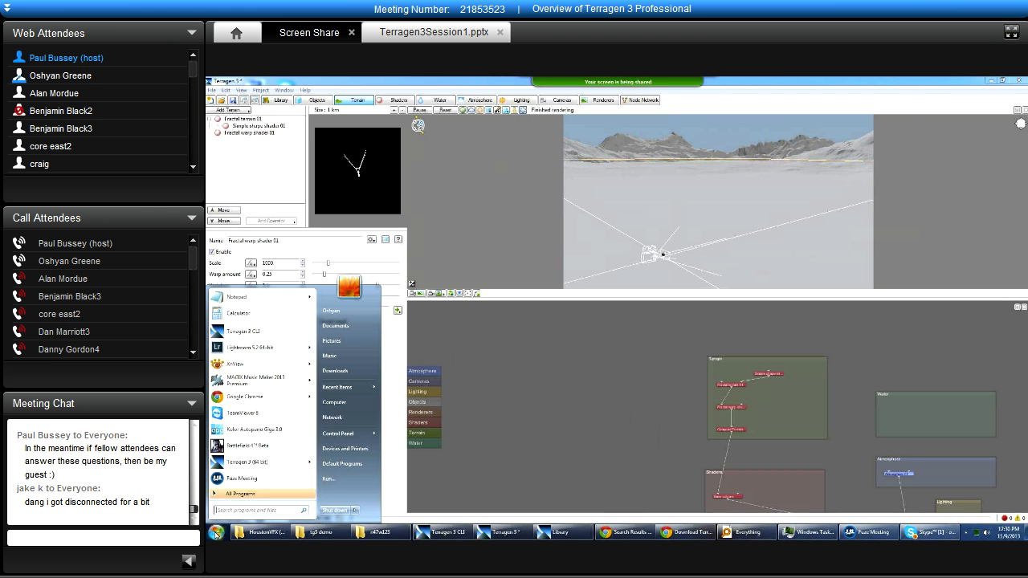
pyautogui.write('paint')
pyautogui.click(271, 330)
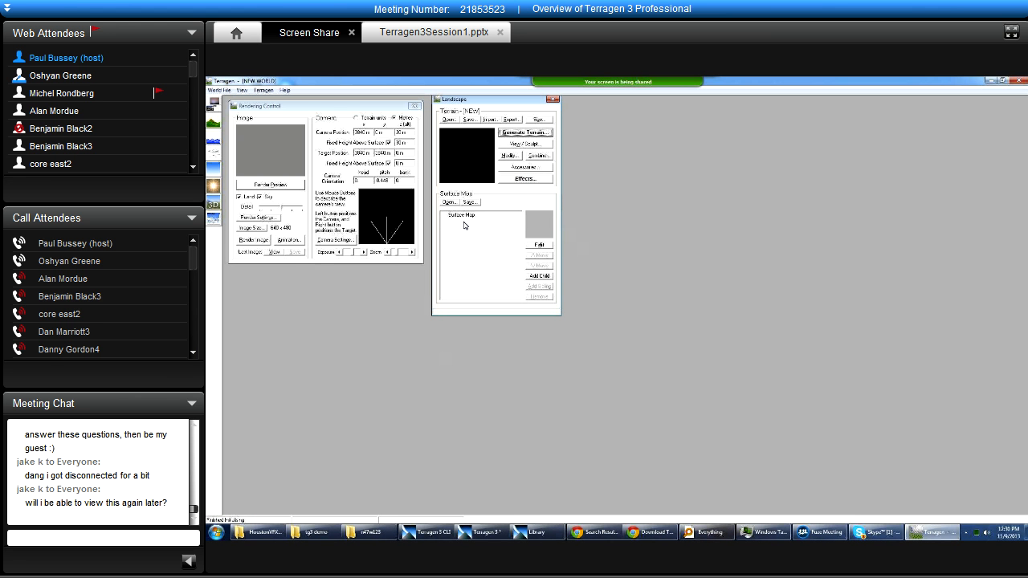
# Place the Landscape window beside Rendering Control and add two child surfaces to the Surface Map.
pyautogui.click(458, 216)
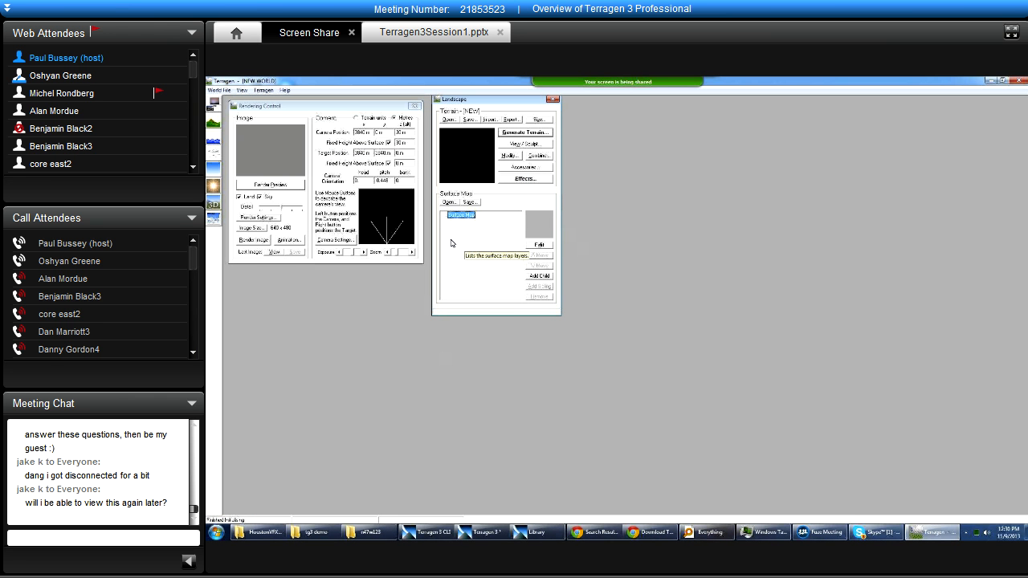
pyautogui.click(540, 276)
pyautogui.click(469, 222)
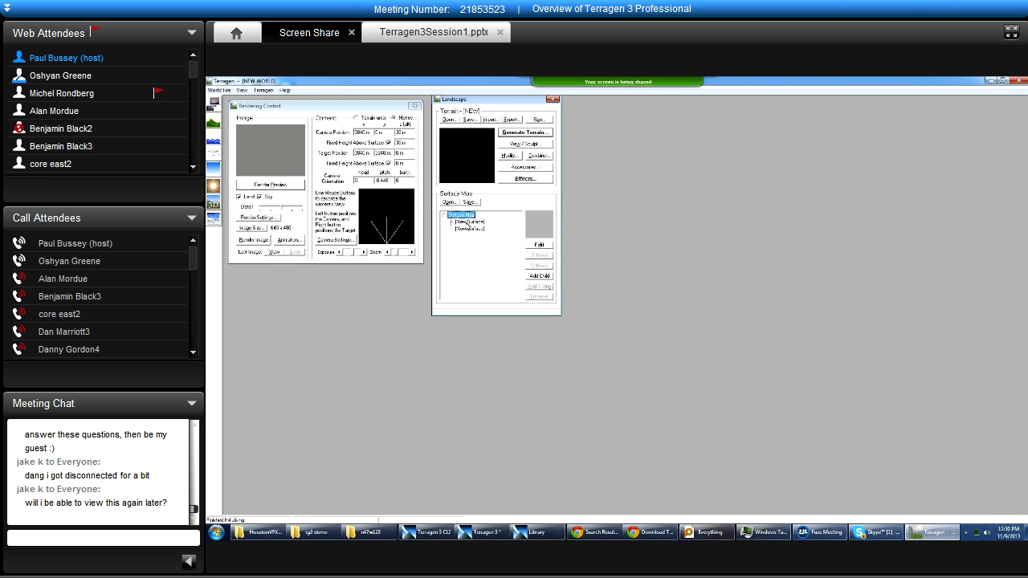
# Select the first child surface in the Surface Map, and exit classic Terragen without saving to return to Terragen 3.
pyautogui.click(460, 215)
pyautogui.click(470, 223)
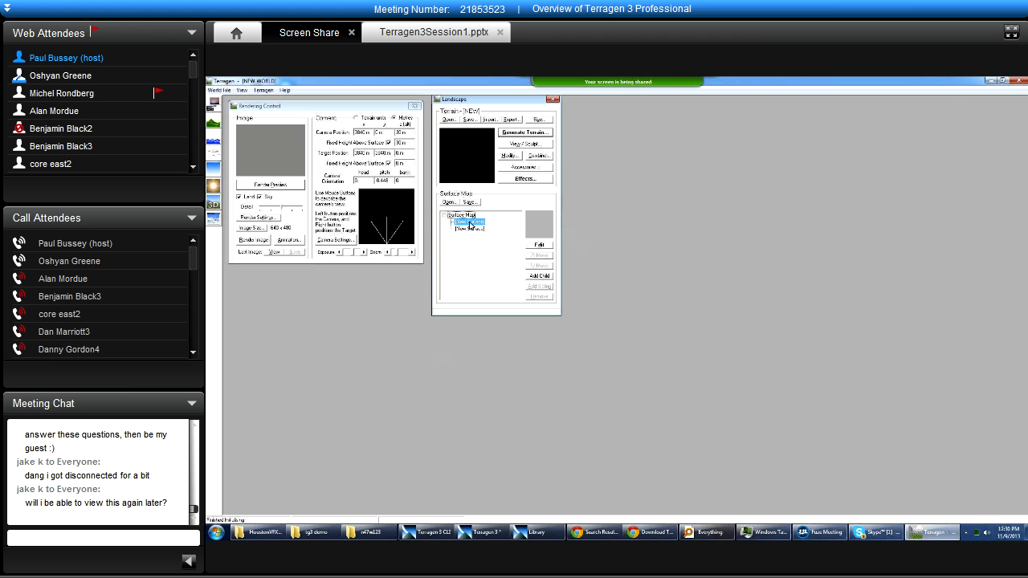
pyautogui.click(1018, 81)
pyautogui.click(651, 333)
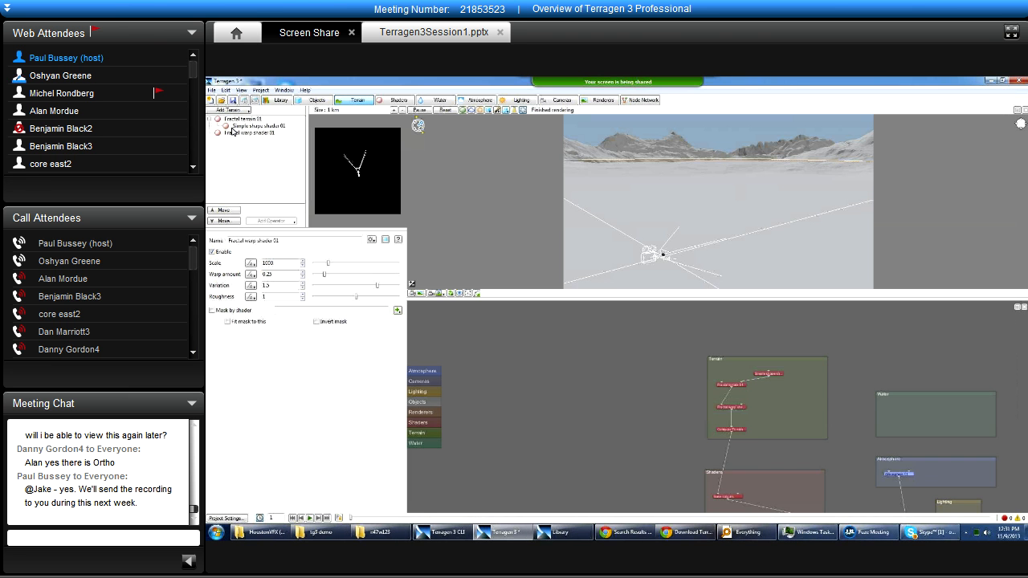
# Show the settings of Simple shape shader 01 in the Terrain layout, and switch to the Shaders layout.
pyautogui.click(241, 121)
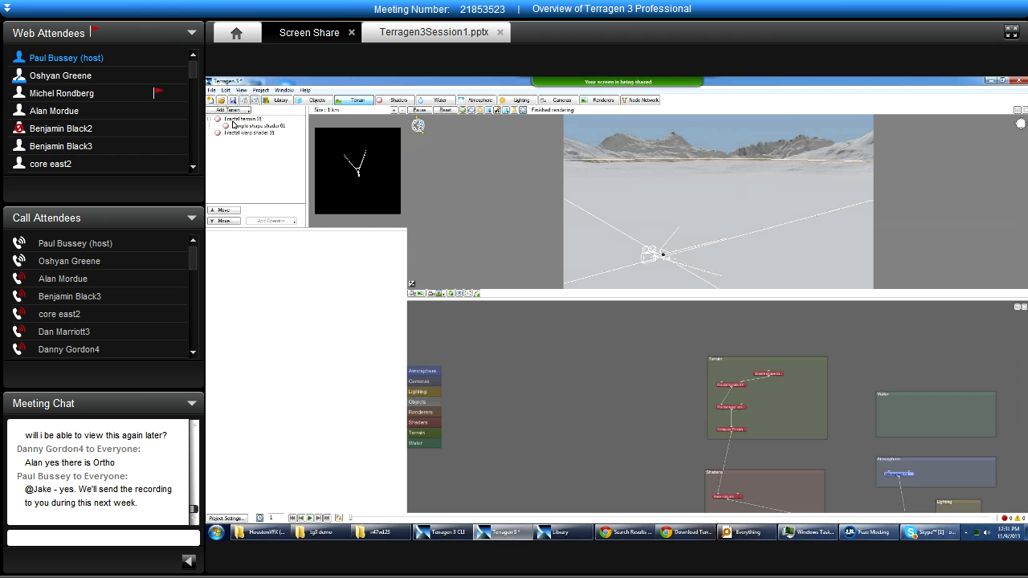
pyautogui.click(243, 126)
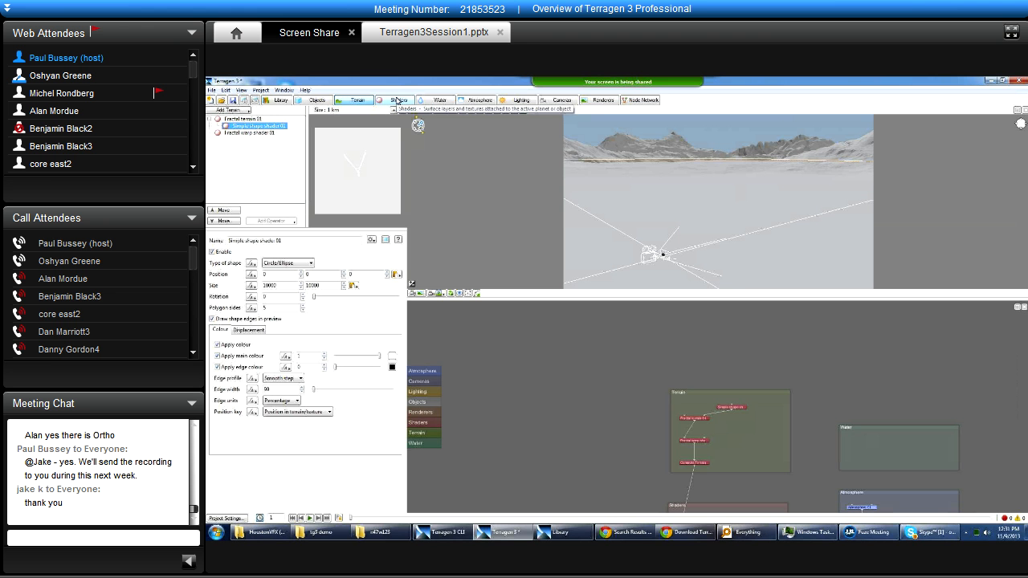
pyautogui.click(397, 99)
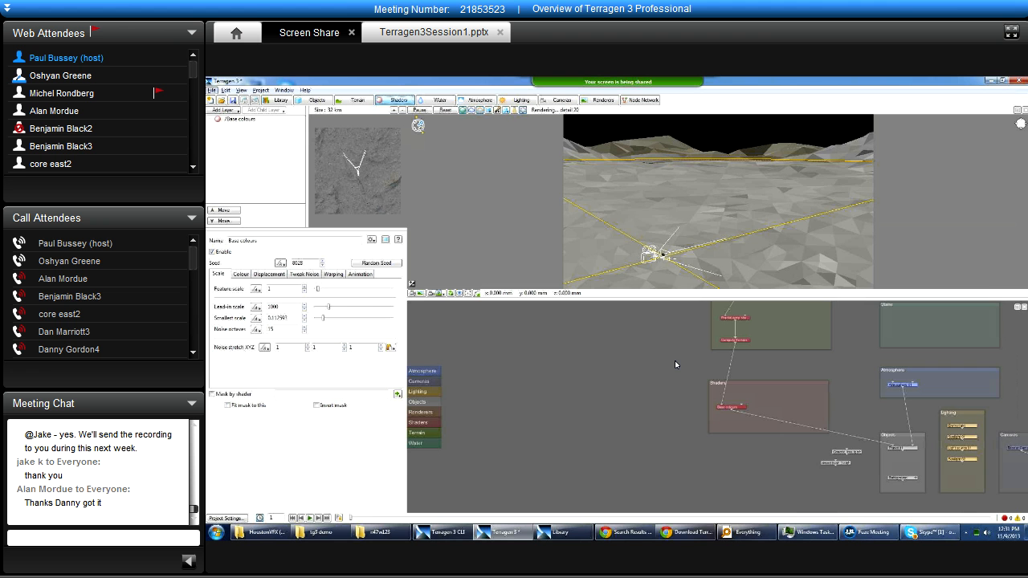
# Enlarge the node network pane by shrinking the 3D preview, and select the Terrain group in the network.
pyautogui.scroll(-2, 766, 355)
pyautogui.moveTo(769, 368); pyautogui.dragTo(617, 400)
pyautogui.moveTo(652, 302); pyautogui.dragTo(650, 270)
pyautogui.click(616, 332)
pyautogui.scroll(3, 649, 347)
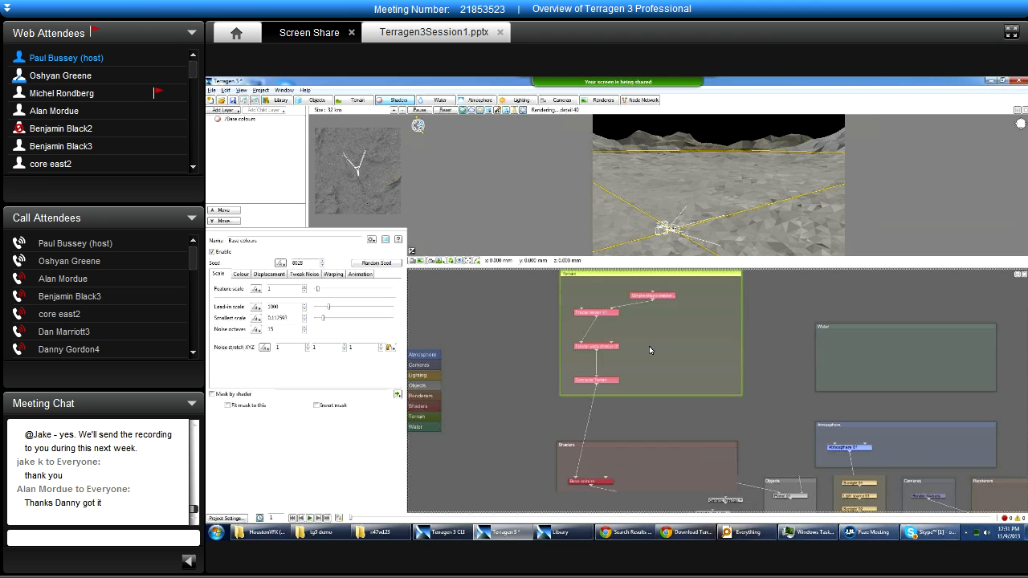
pyautogui.moveTo(645, 396); pyautogui.dragTo(655, 408)
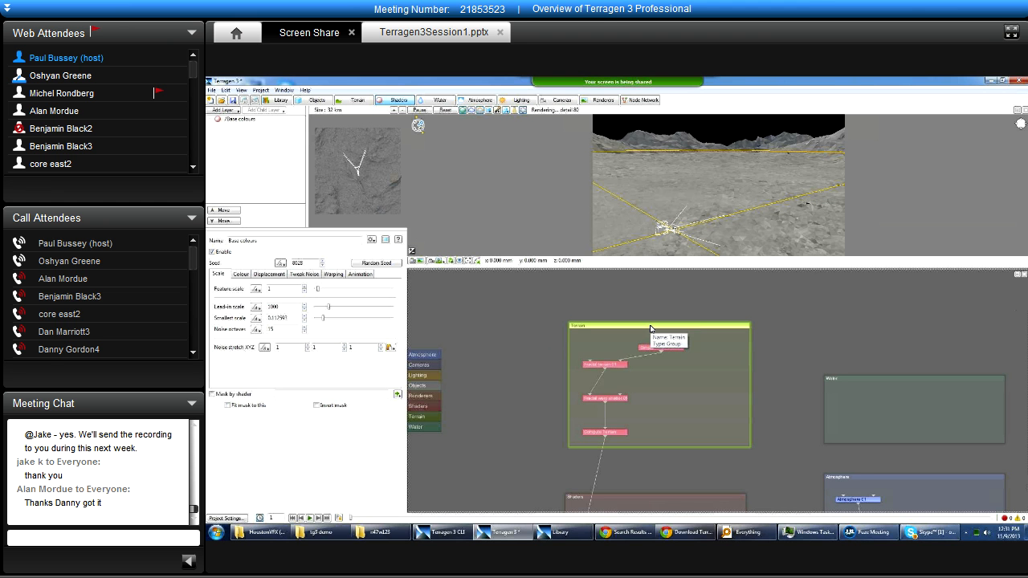
# Switch the 3D preview to the camera view facing the tree, and shift the Terrain group slightly up and left in the node network.
pyautogui.click(441, 261)
pyautogui.click(456, 272)
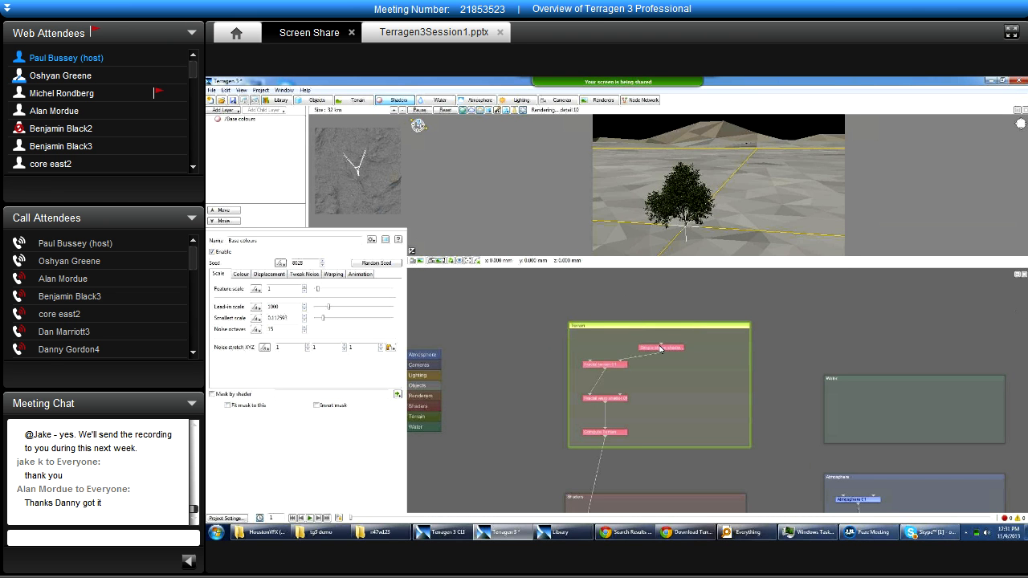
pyautogui.moveTo(663, 351); pyautogui.dragTo(653, 345)
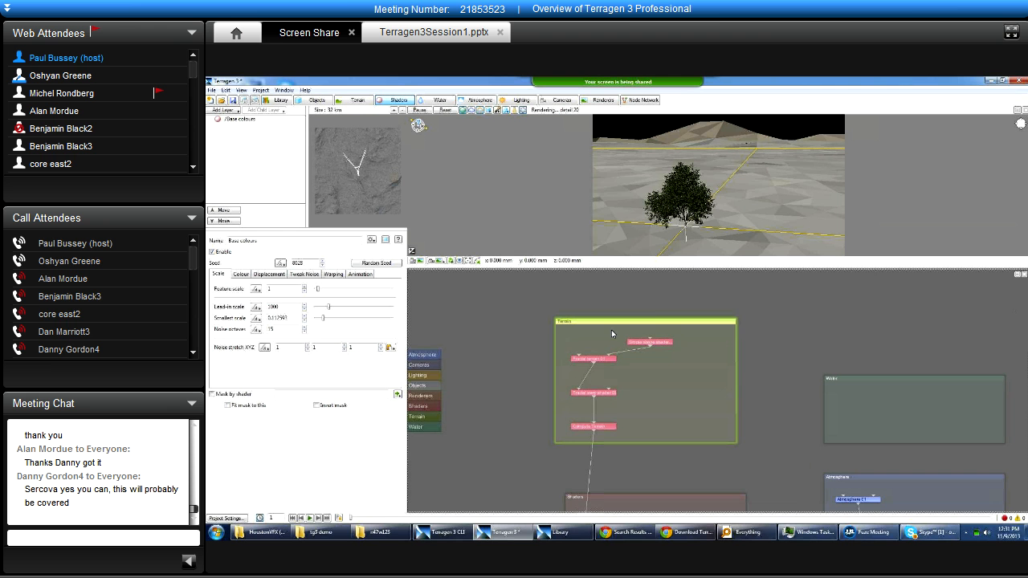
pyautogui.click(600, 427)
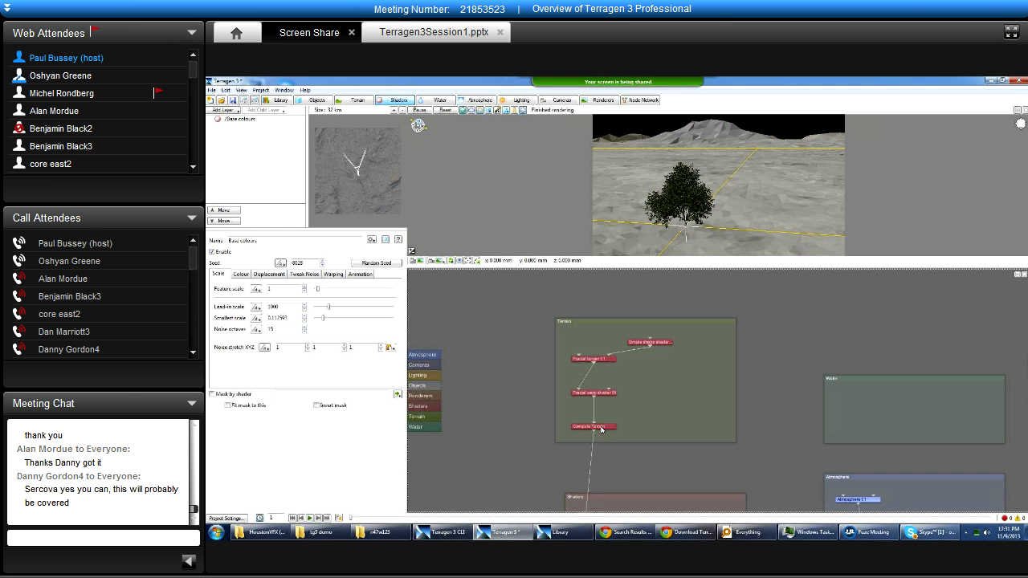
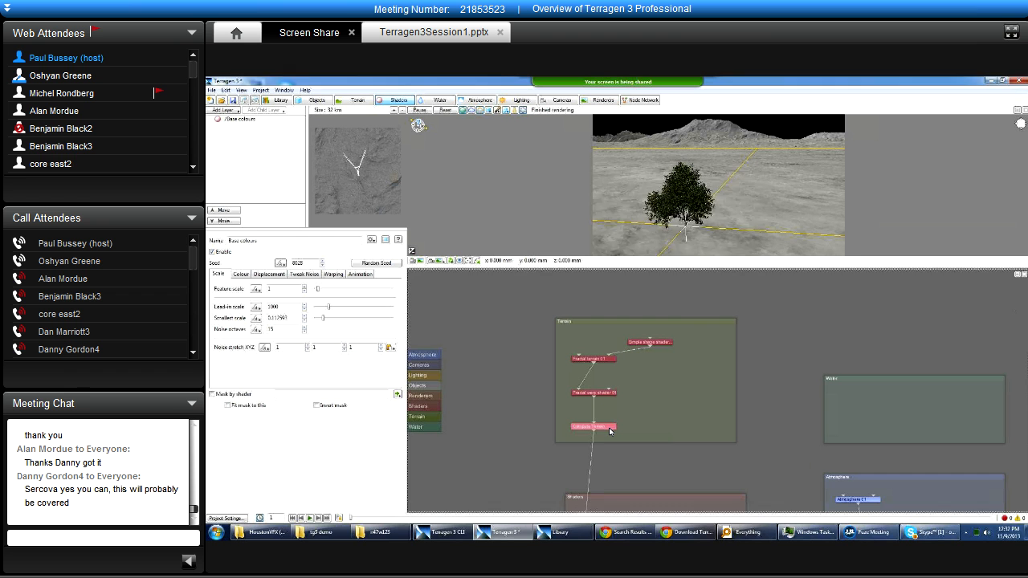
# Open the Compute Terrain node's settings window, highlight its gradient patch size, and close the window.
pyautogui.doubleClick(610, 431)
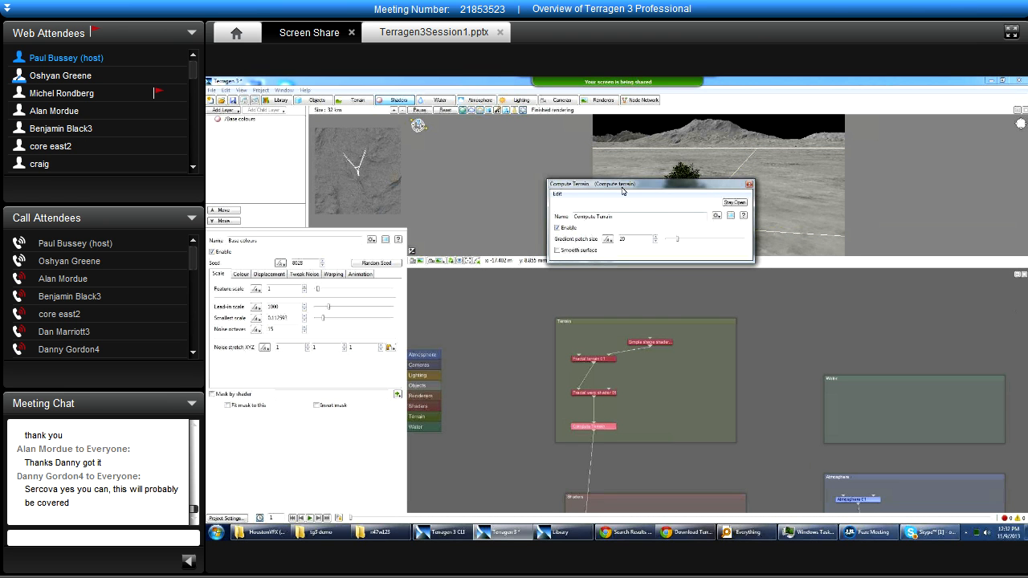
pyautogui.moveTo(623, 191); pyautogui.dragTo(608, 200)
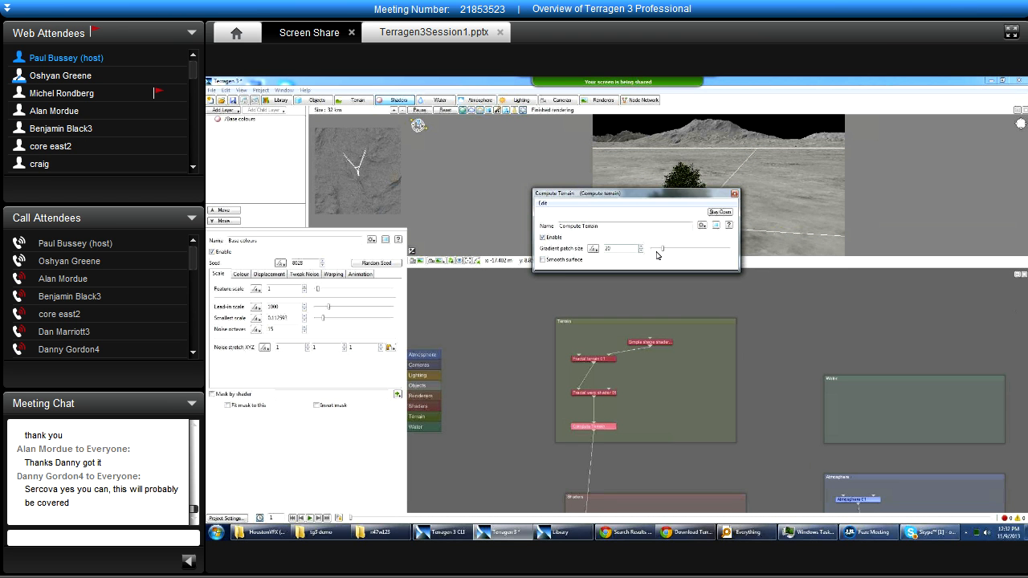
pyautogui.doubleClick(604, 248)
pyautogui.moveTo(608, 196); pyautogui.dragTo(614, 230)
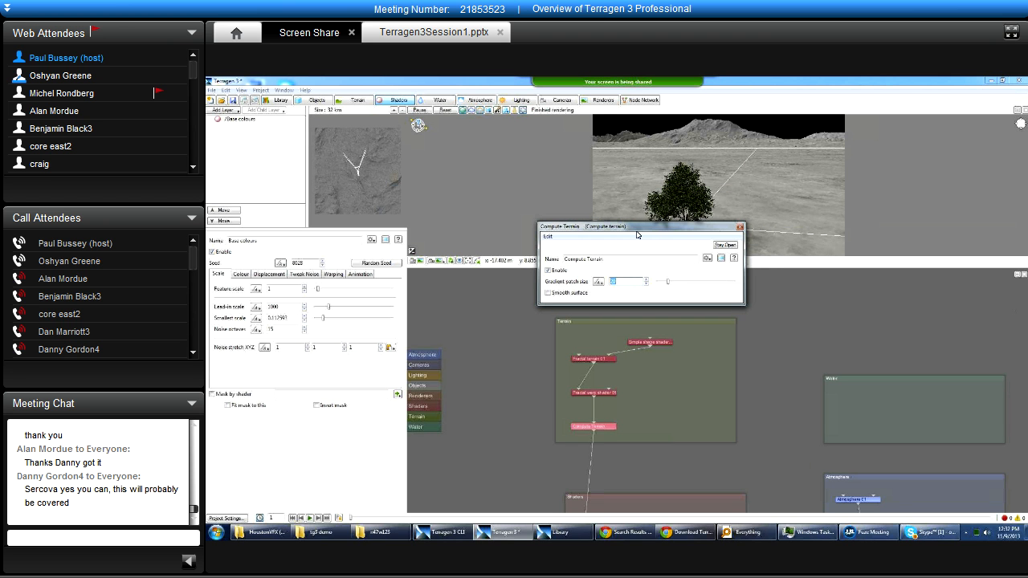
pyautogui.click(740, 229)
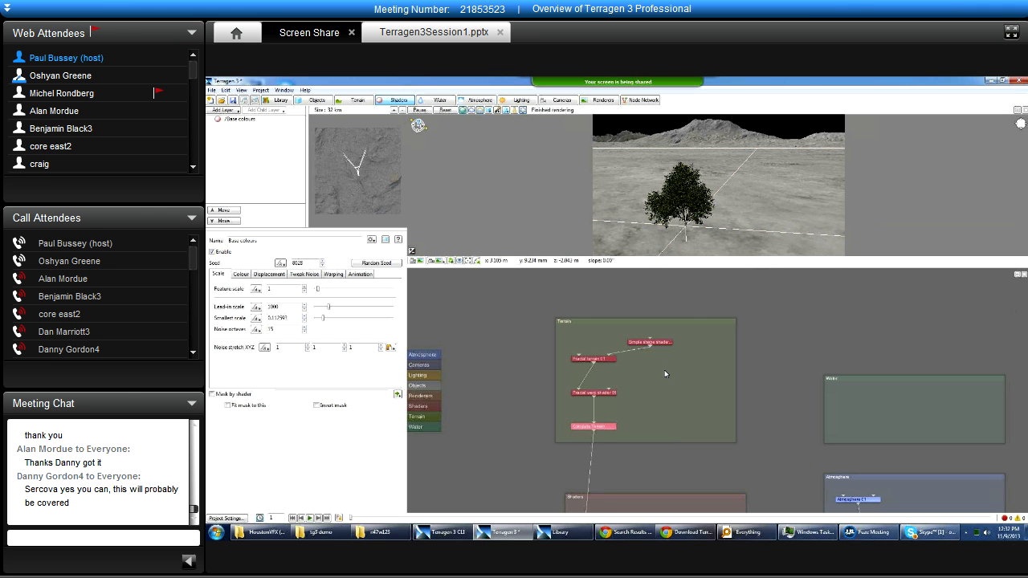
# Select the Terrain group in the node network, then show Fractal warp shader 01 and Fractal terrain 01 in the Terrain layout.
pyautogui.moveTo(639, 403); pyautogui.dragTo(640, 392, button='middle')
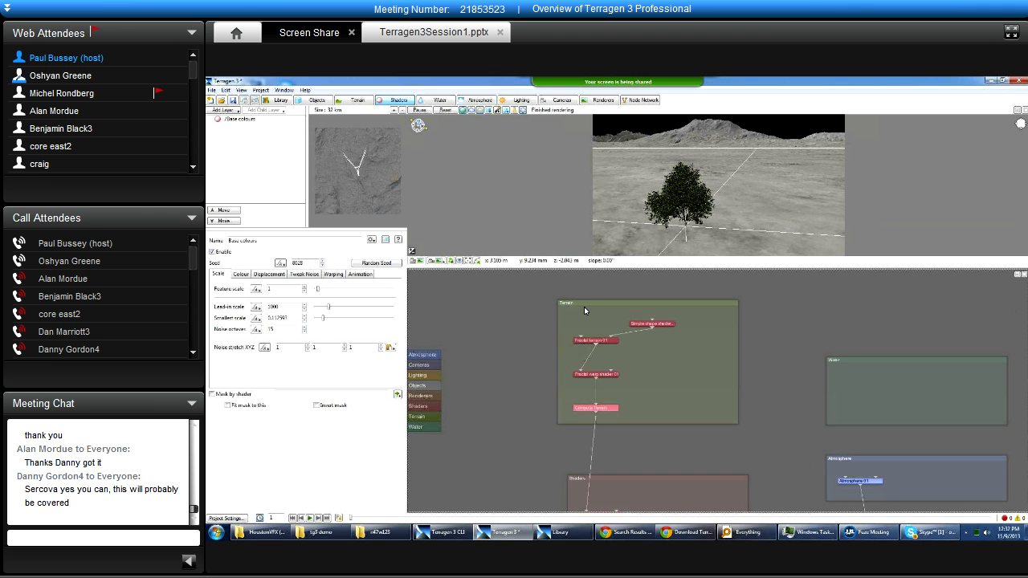
pyautogui.click(621, 311)
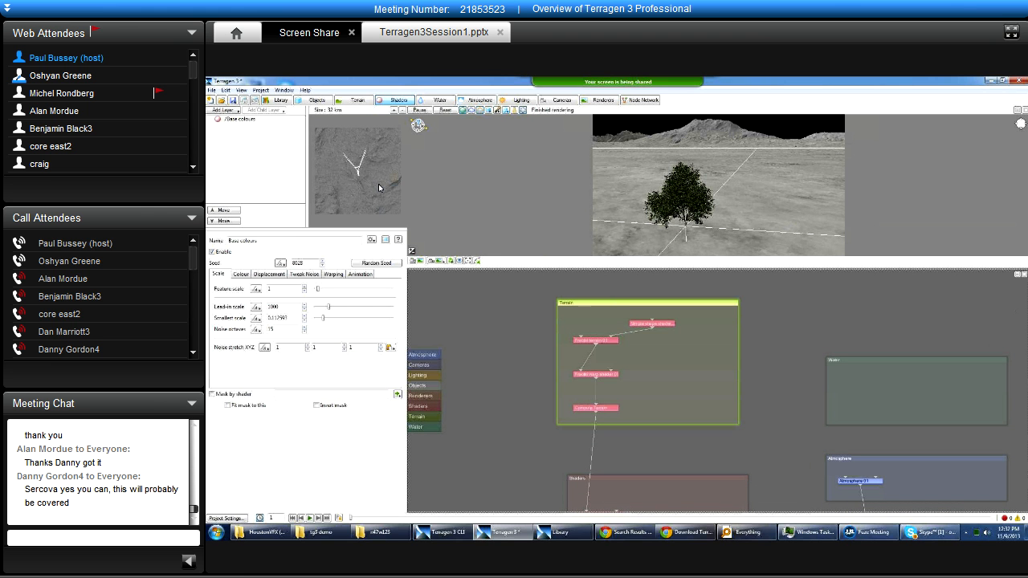
pyautogui.click(360, 103)
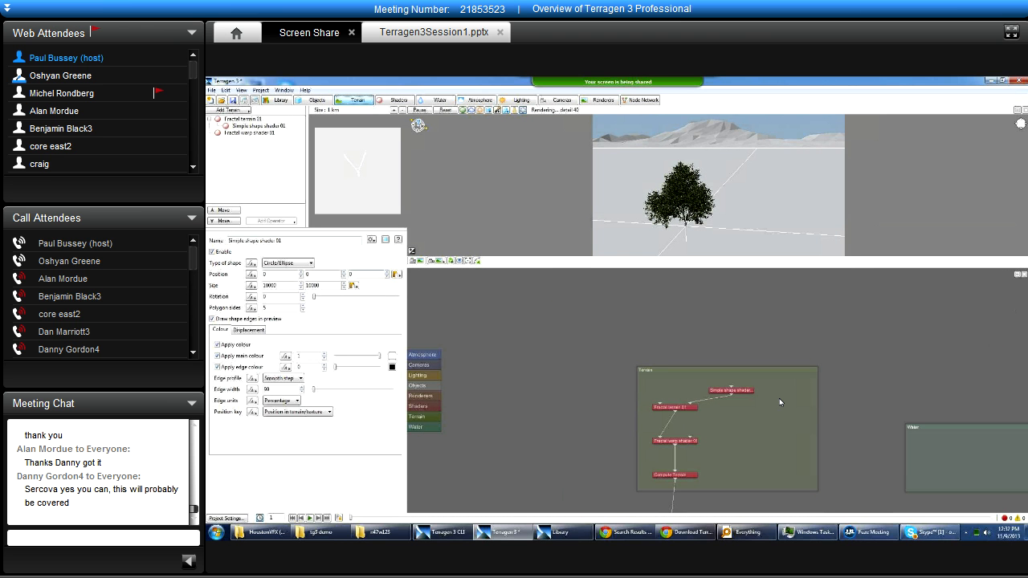
pyautogui.click(255, 134)
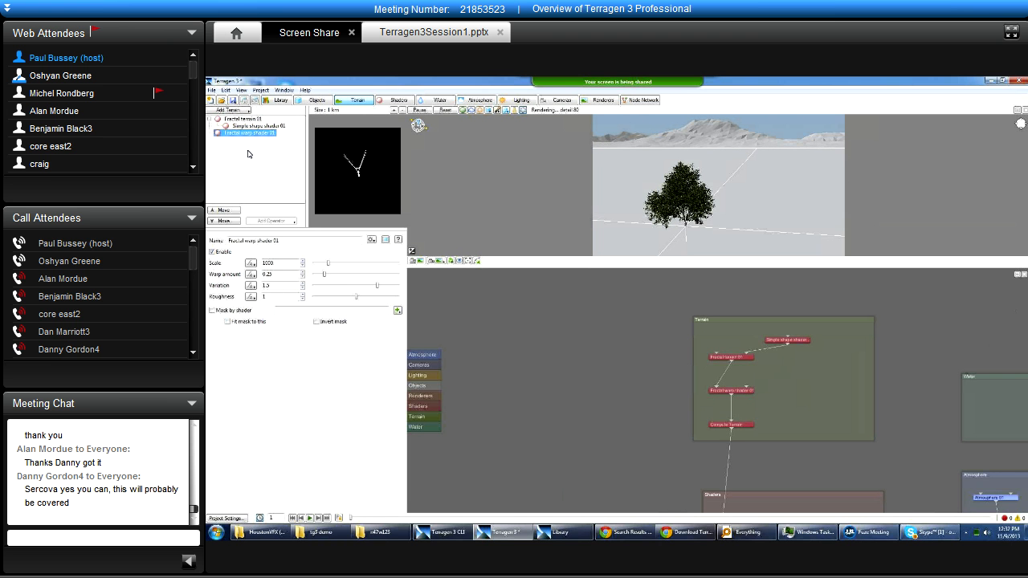
pyautogui.click(260, 120)
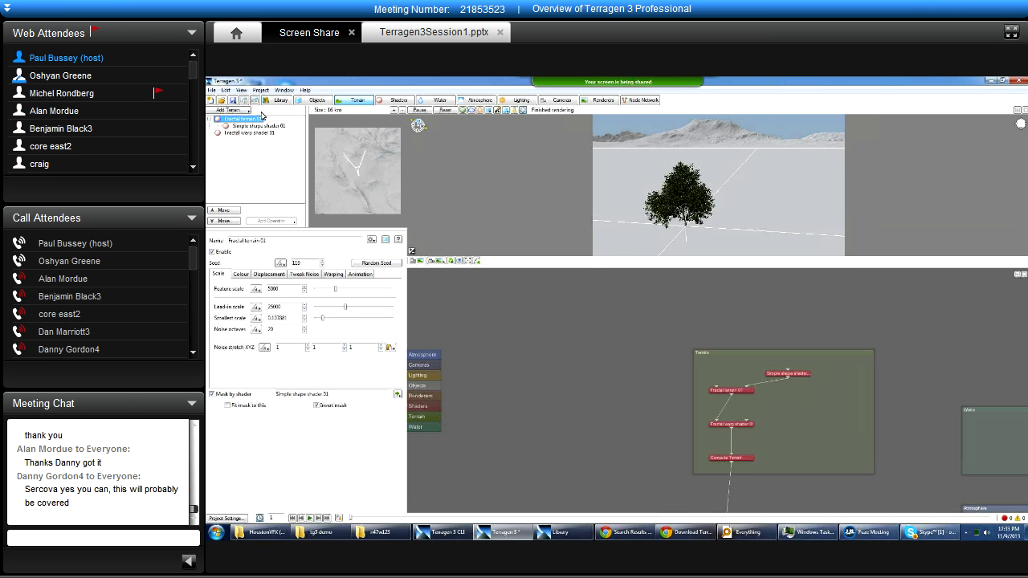
# Look through the terrain types that can be added, including the displacement shaders, without adding any.
pyautogui.click(246, 110)
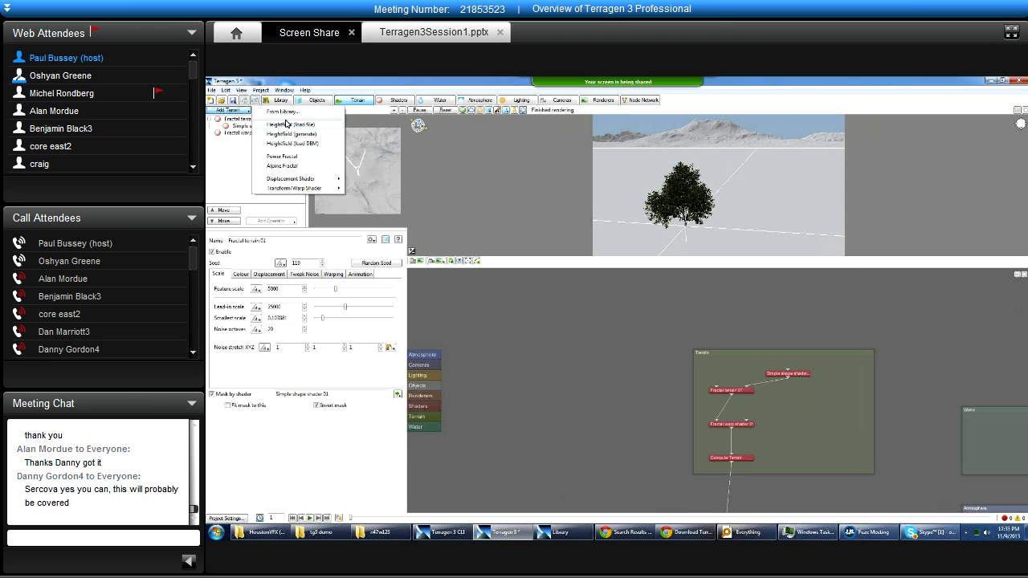
pyautogui.click(245, 112)
pyautogui.click(244, 111)
pyautogui.click(237, 111)
pyautogui.click(235, 110)
pyautogui.moveTo(305, 192)
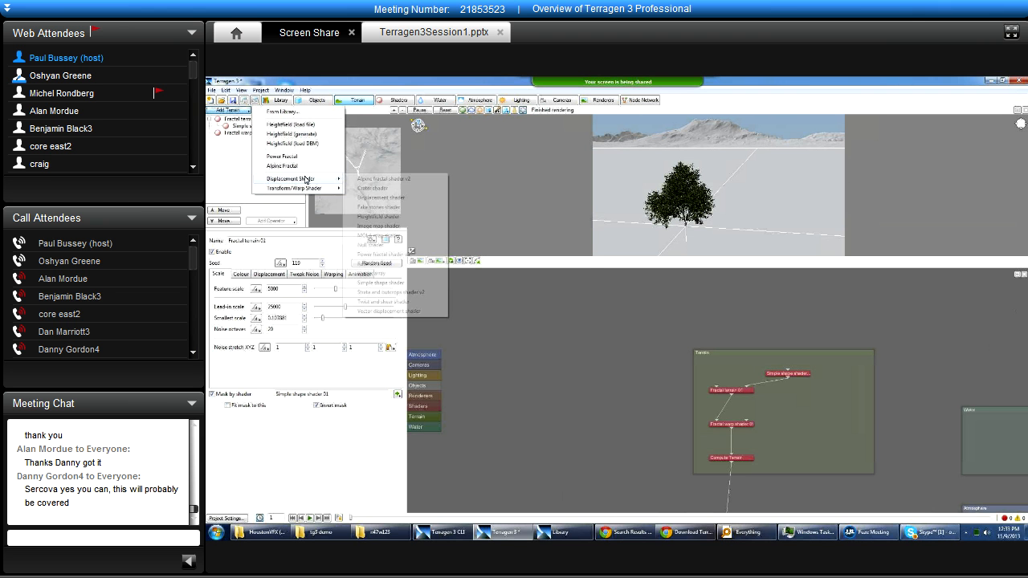
pyautogui.click(212, 181)
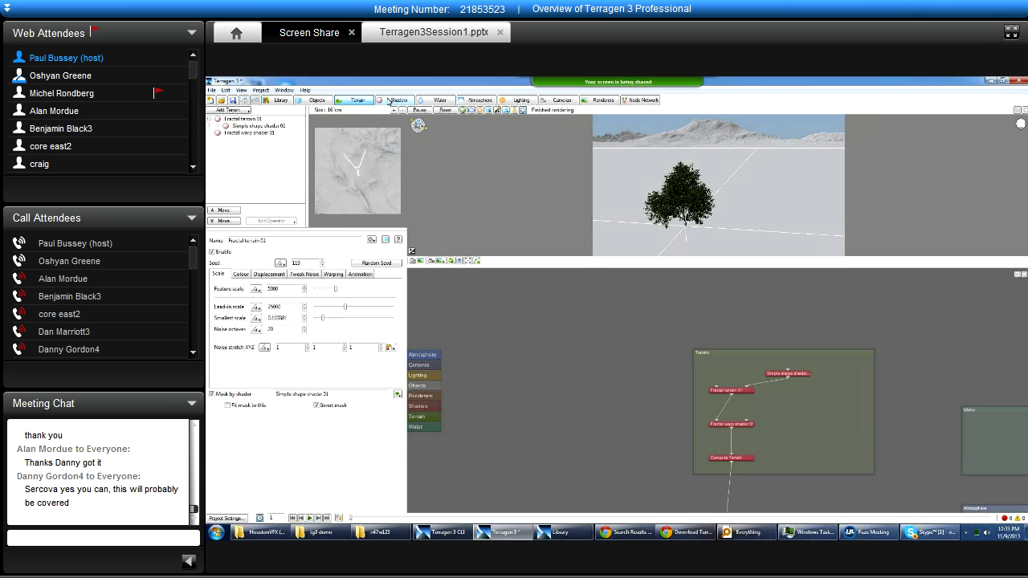
# View the add options in the Shaders and Water layouts, and return to Fractal terrain 01 in the Terrain layout.
pyautogui.click(391, 101)
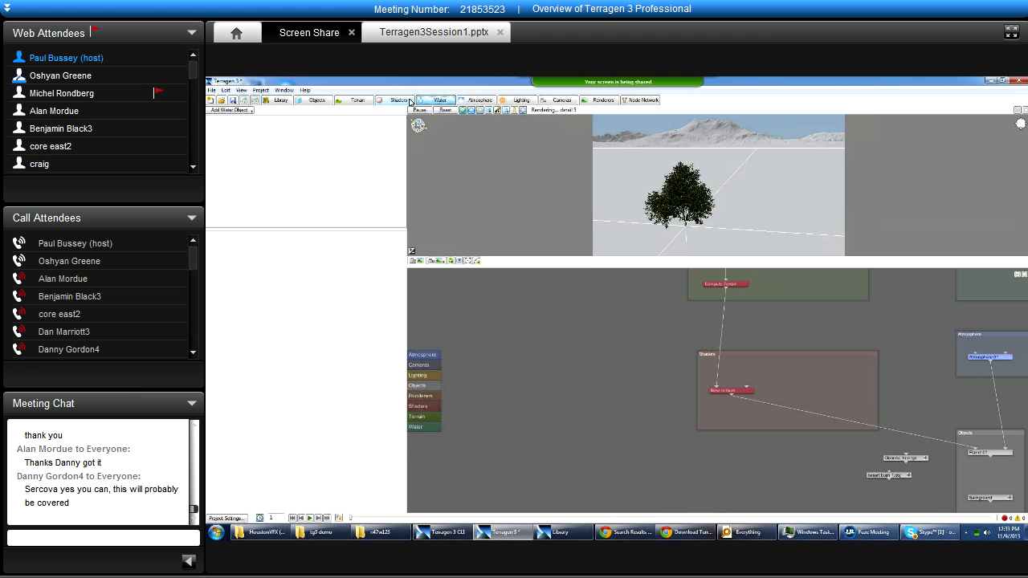
pyautogui.click(242, 112)
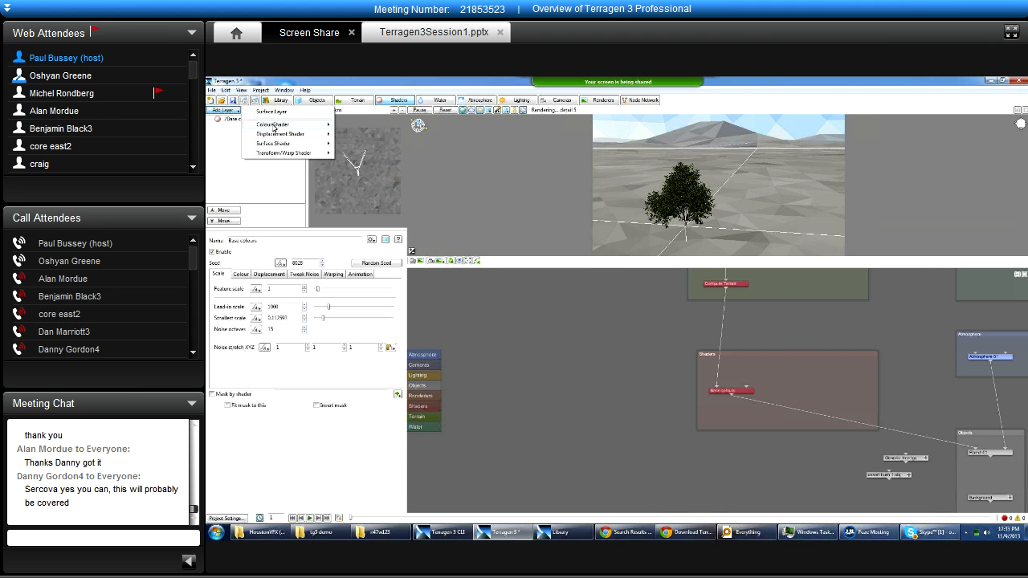
pyautogui.click(428, 102)
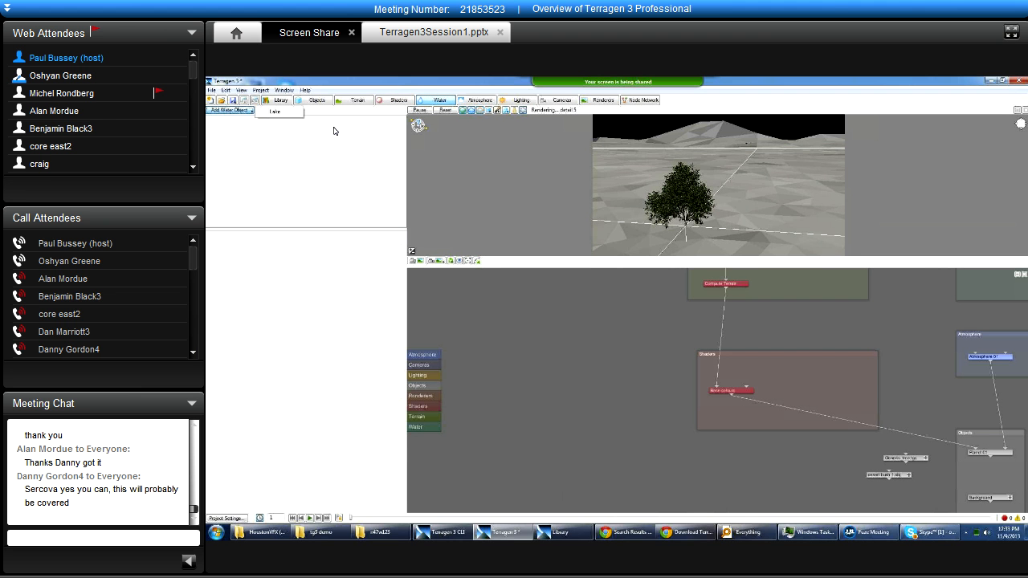
pyautogui.click(342, 103)
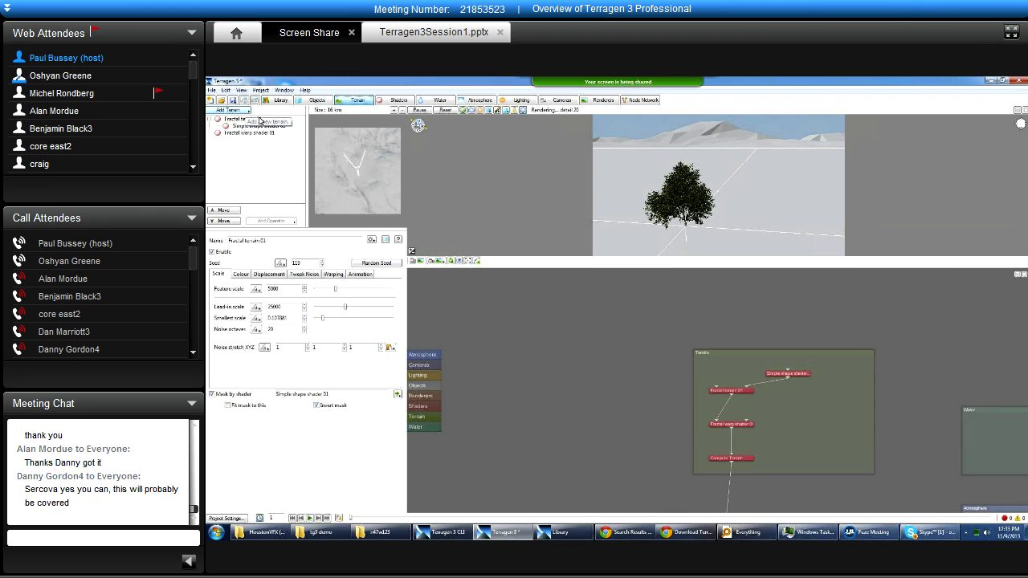
pyautogui.click(255, 120)
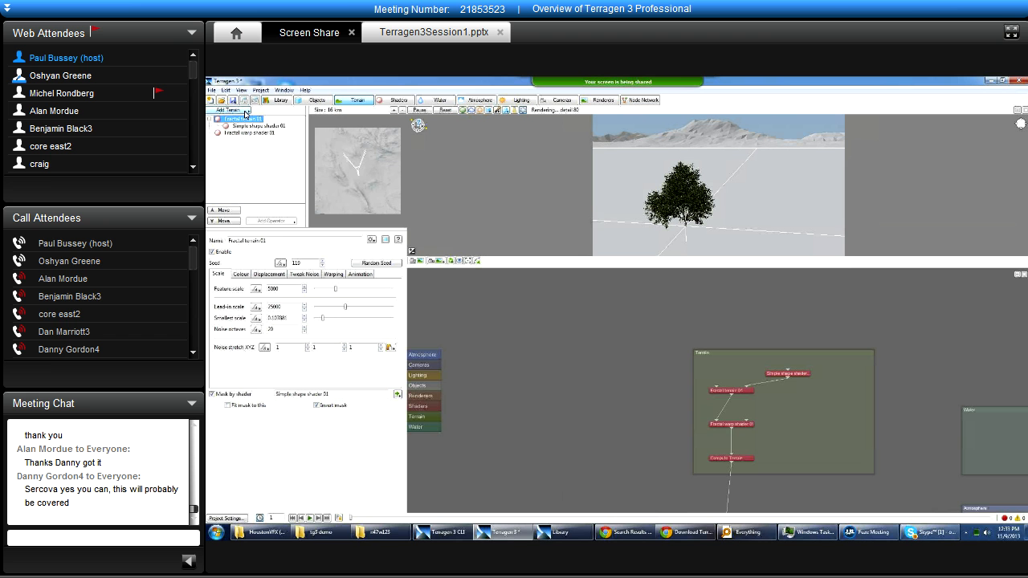
# Add a generated heightfield to the terrain and show the settings of its Heightfield generate 01 operator.
pyautogui.click(245, 111)
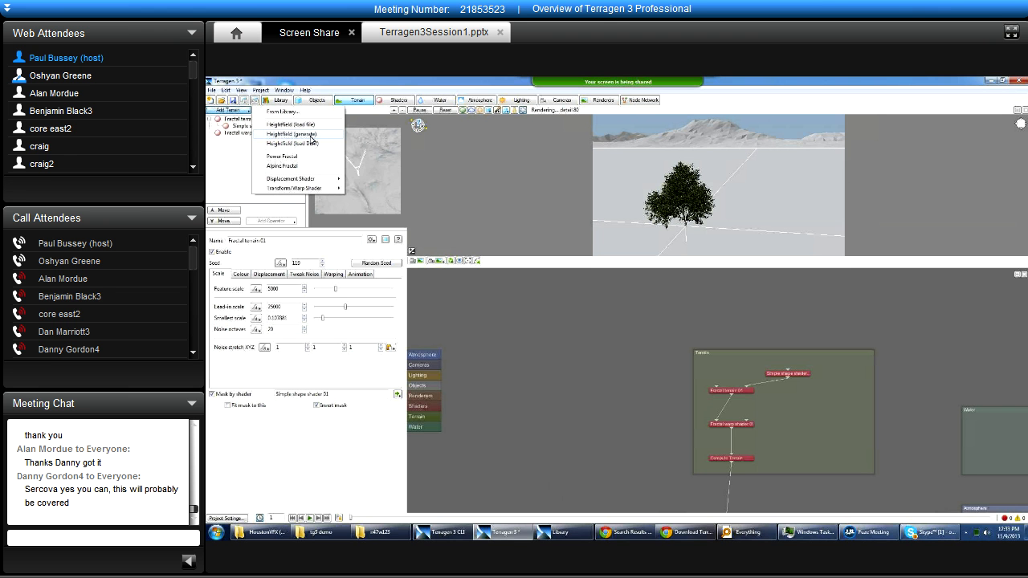
pyautogui.click(311, 135)
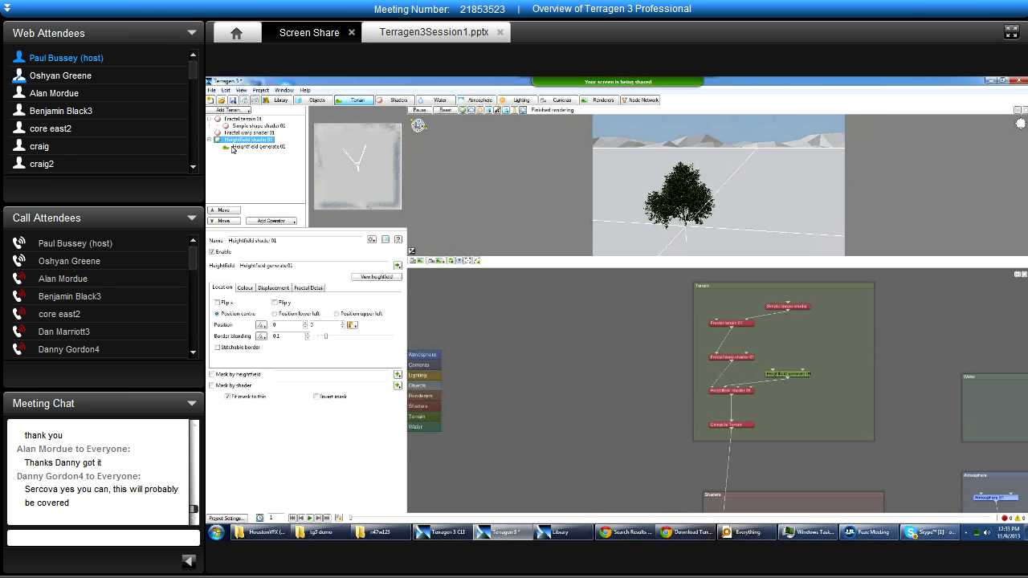
pyautogui.click(235, 147)
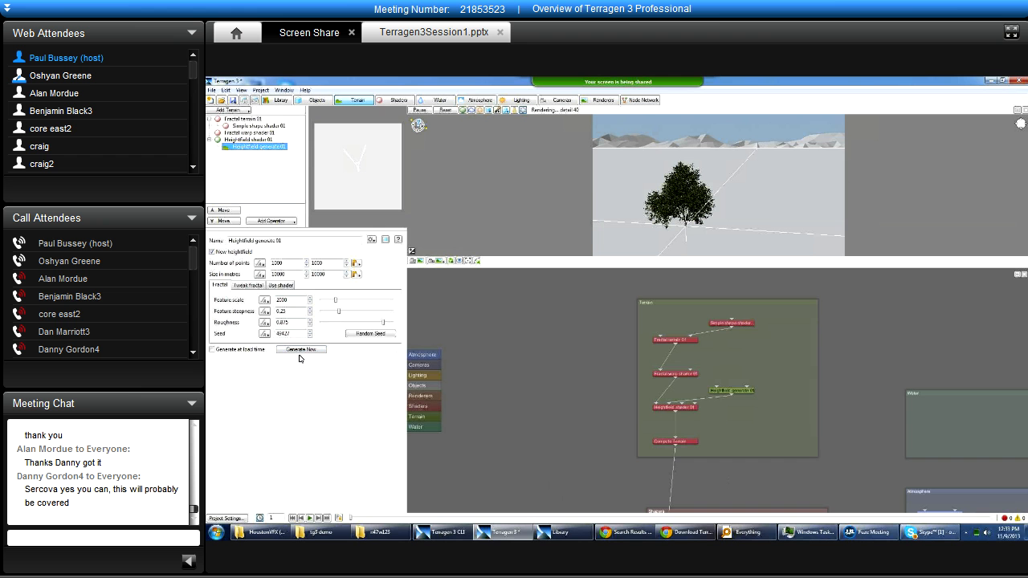
# Delete Heightfield shader 01 from the terrain list and select Fractal terrain 01.
pyautogui.click(246, 140)
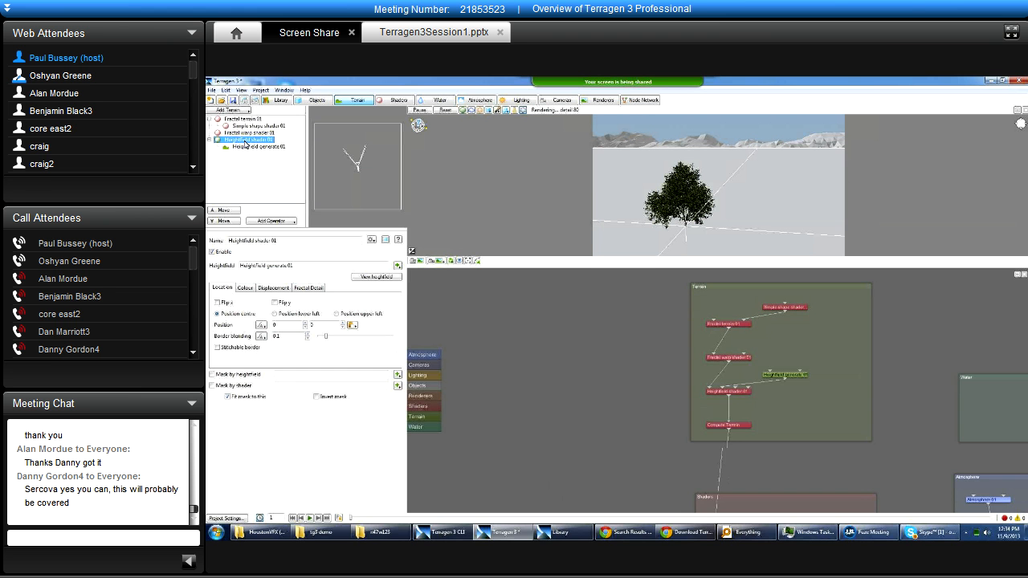
pyautogui.press('Delete')
pyautogui.click(244, 120)
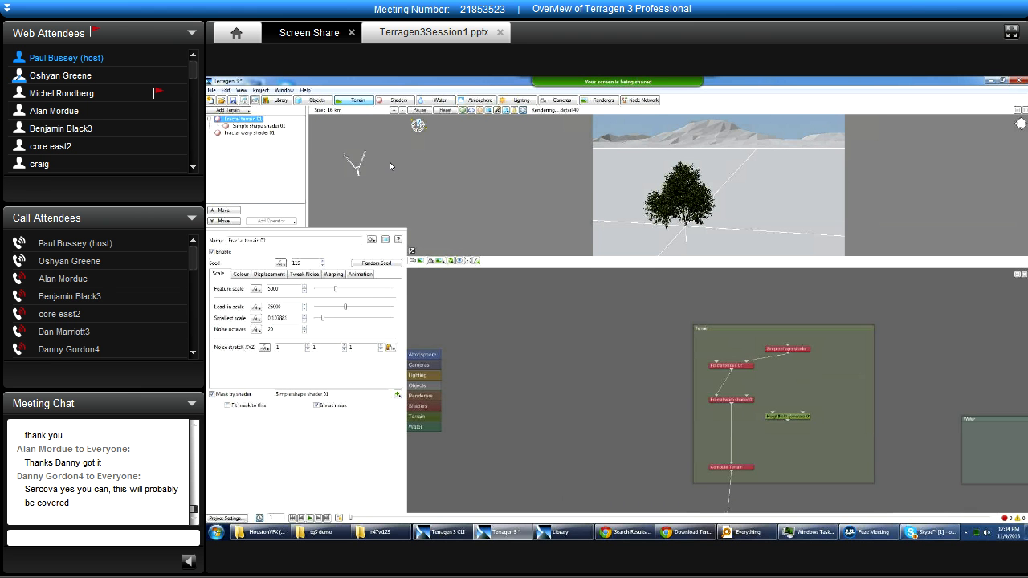
# Step through Simple shape shader 01 and Fractal warp shader 01 in the terrain list, ending on Fractal terrain 01.
pyautogui.click(241, 127)
pyautogui.click(243, 134)
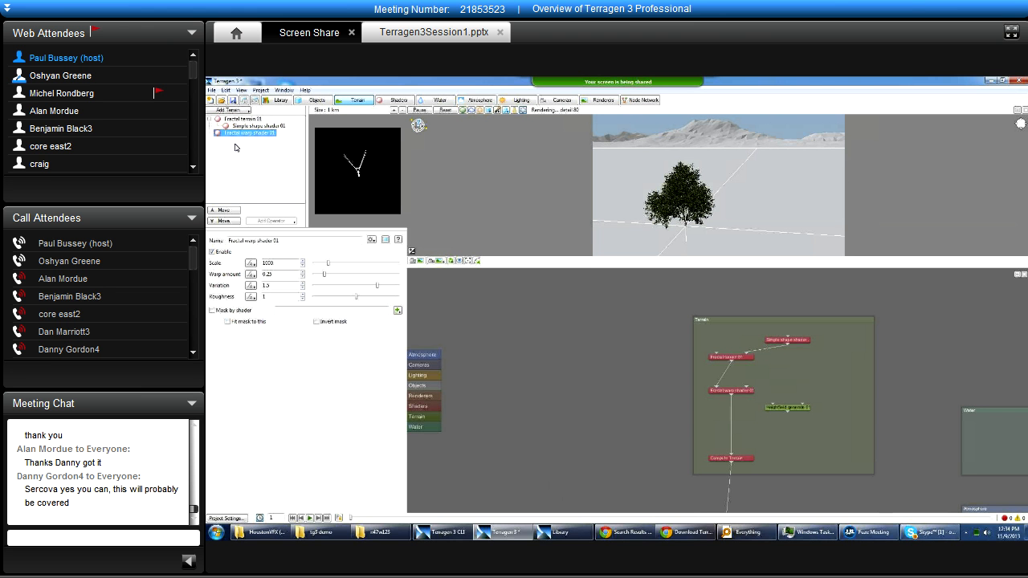
pyautogui.click(238, 127)
pyautogui.click(227, 118)
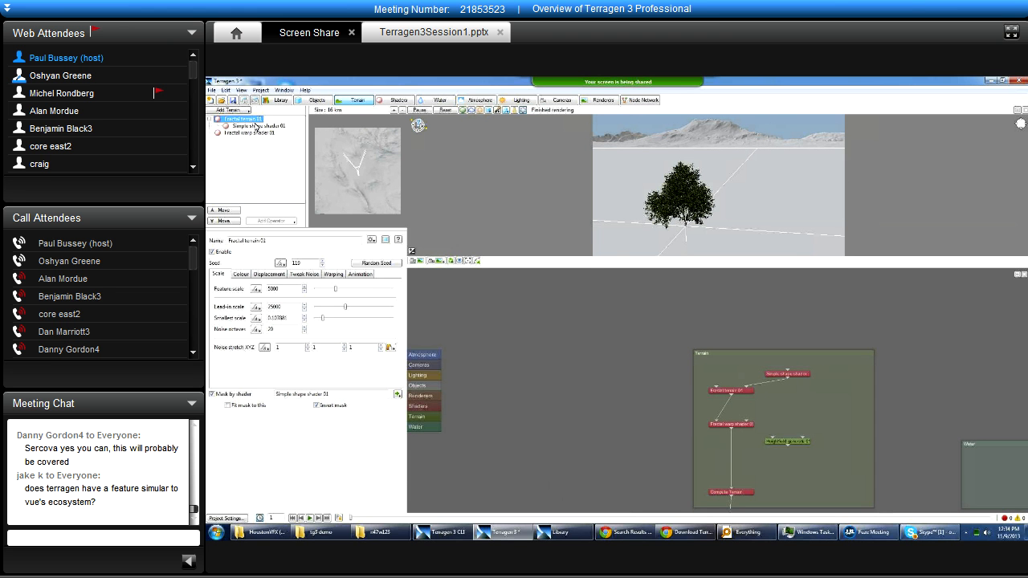
# Disable Simple shape shader 01 to preview the terrain without its mask, and enable it again.
pyautogui.click(257, 126)
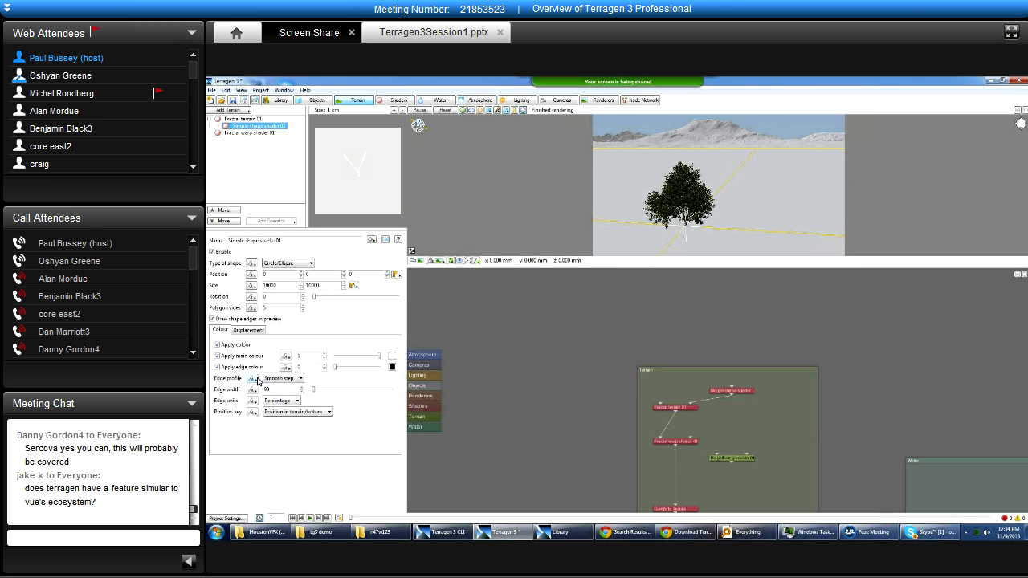
pyautogui.click(212, 252)
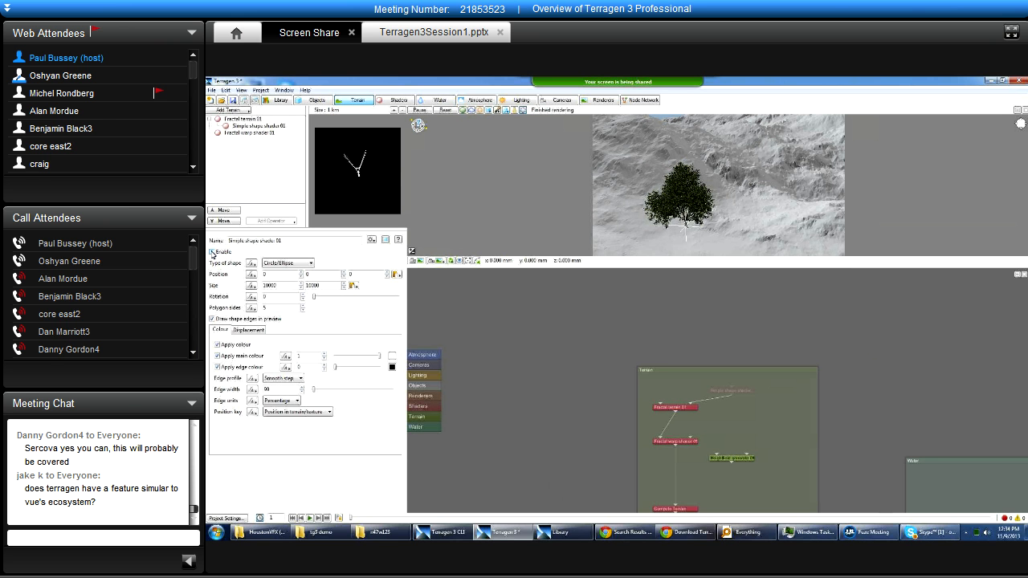
pyautogui.click(212, 252)
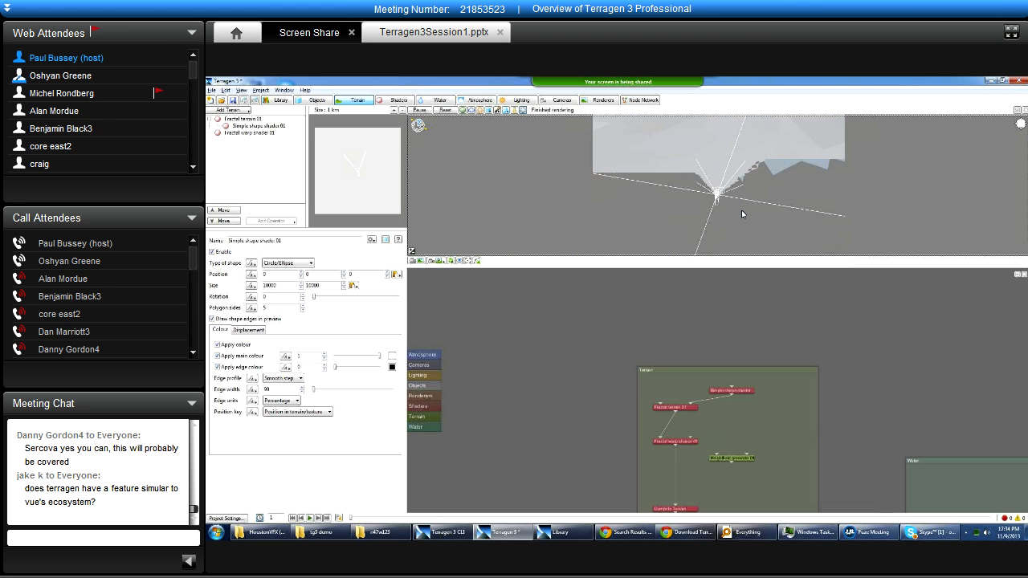
# Examine the simple shape's boundary from above in the 3D preview, and show Fractal warp shader 01 and Fractal terrain 01.
pyautogui.scroll(-5, 673, 210)
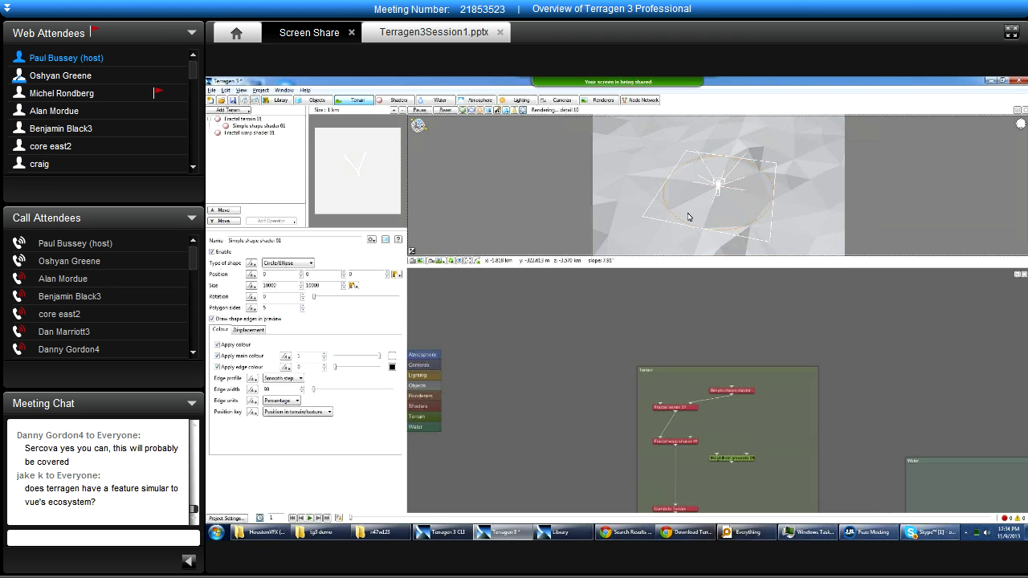
pyautogui.scroll(4, 741, 233)
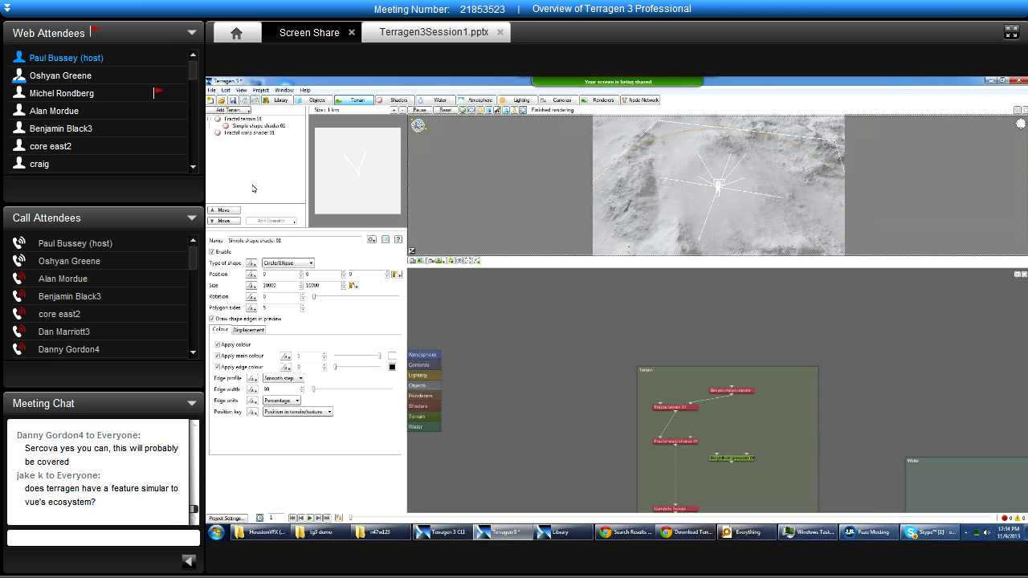
pyautogui.click(250, 133)
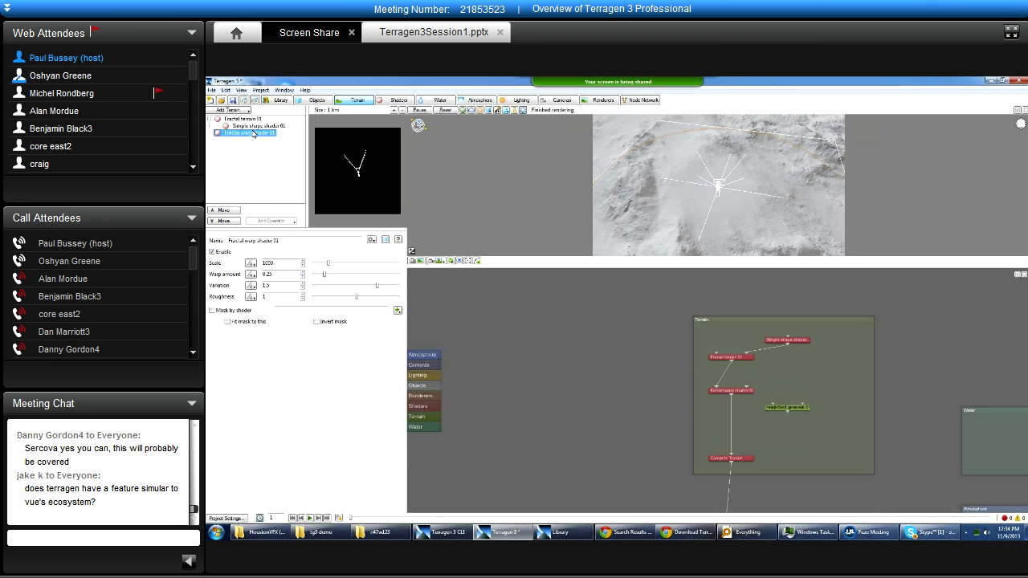
pyautogui.click(247, 119)
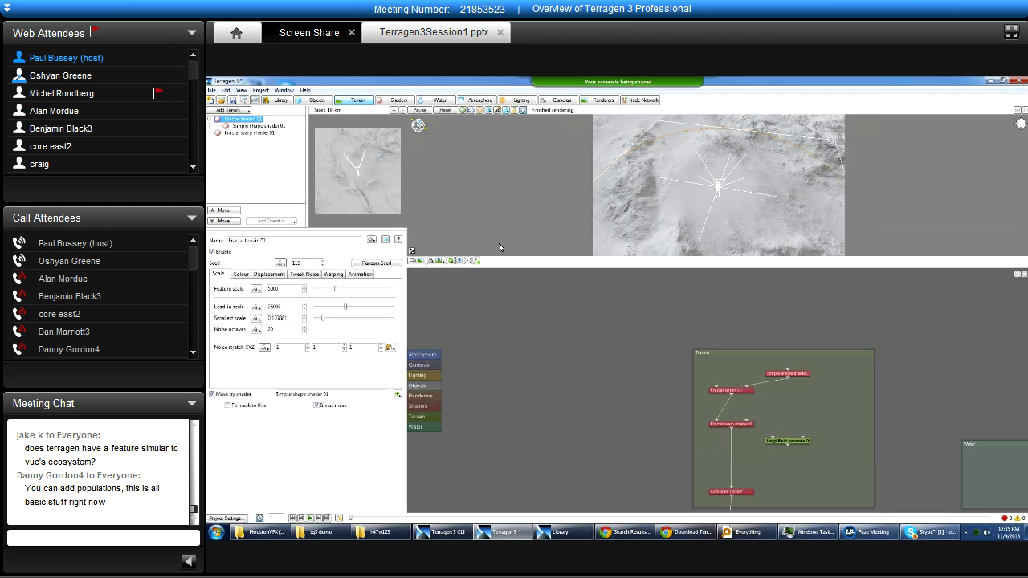
# Return the 3D preview to the camera view facing the tree, with Fractal terrain 01's settings shown.
pyautogui.click(443, 261)
pyautogui.click(460, 263)
pyautogui.click(239, 121)
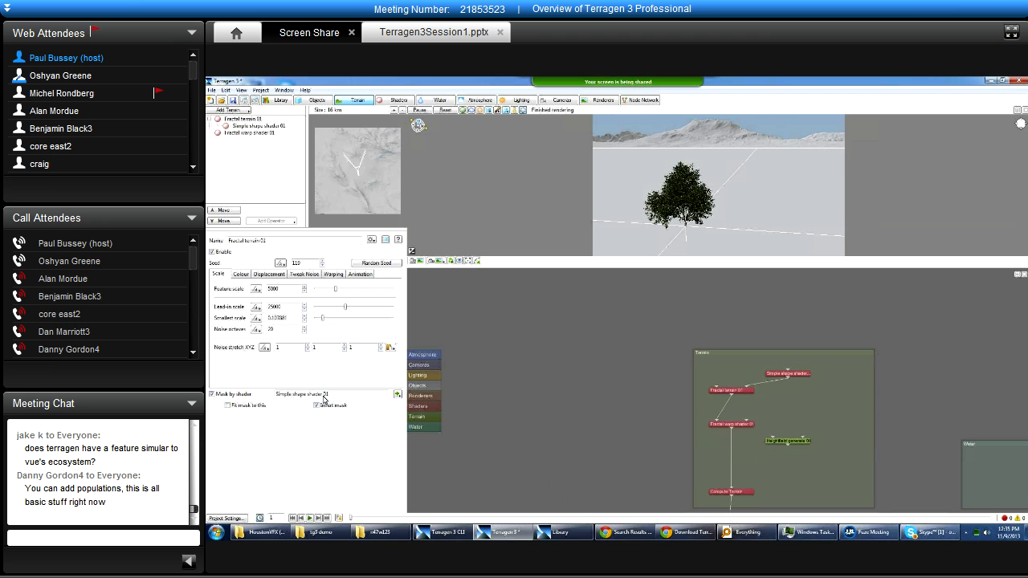
# Highlight the mask shader name of Fractal terrain 01 and view its connection options without changing the assignment.
pyautogui.moveTo(327, 395); pyautogui.dragTo(279, 395)
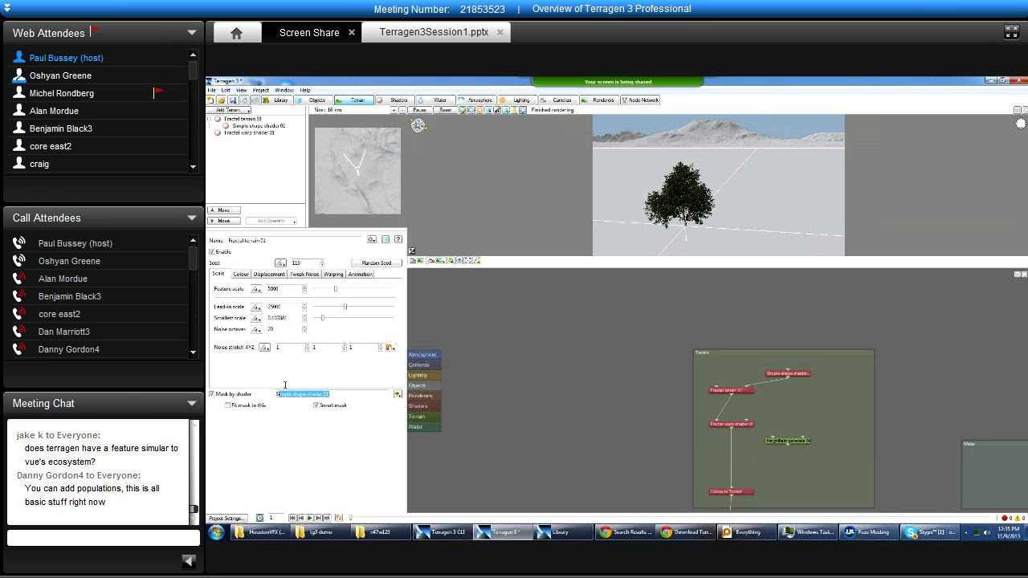
pyautogui.click(398, 394)
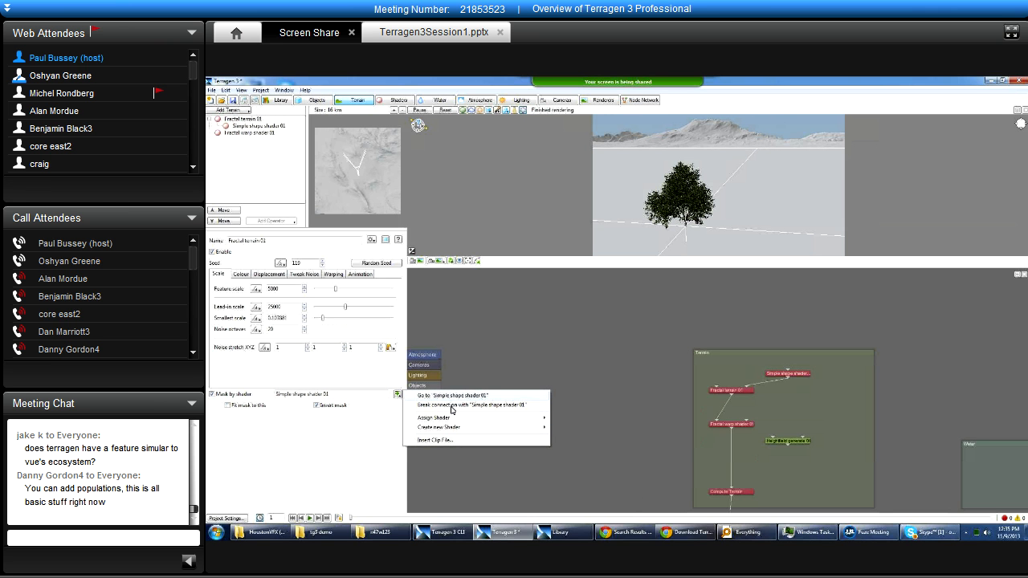
pyautogui.click(351, 426)
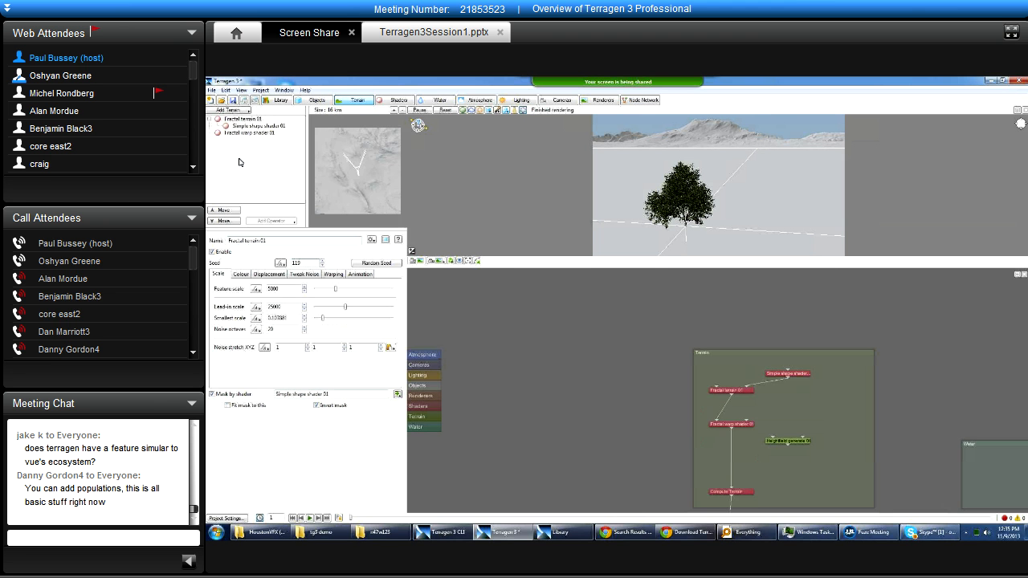
# Add a Power Fractal terrain after Fractal warp shader 01 and examine the resulting terrain in the 3D preview.
pyautogui.click(236, 134)
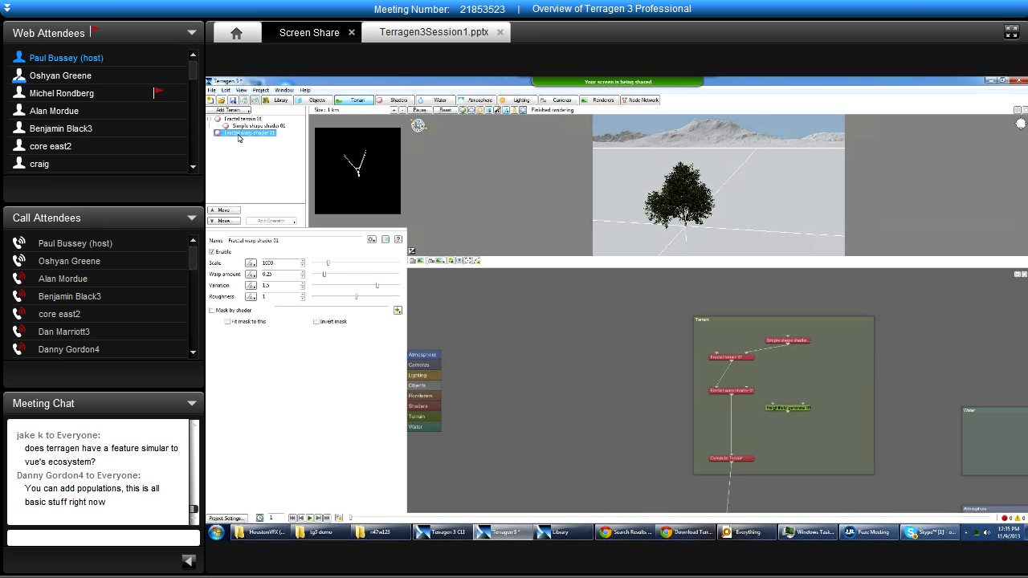
pyautogui.click(227, 111)
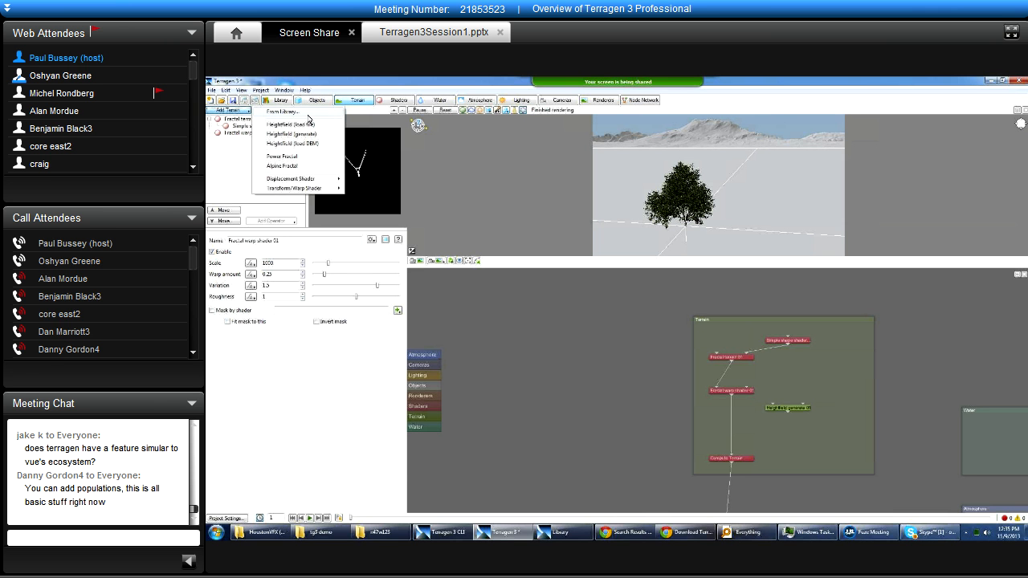
pyautogui.click(303, 157)
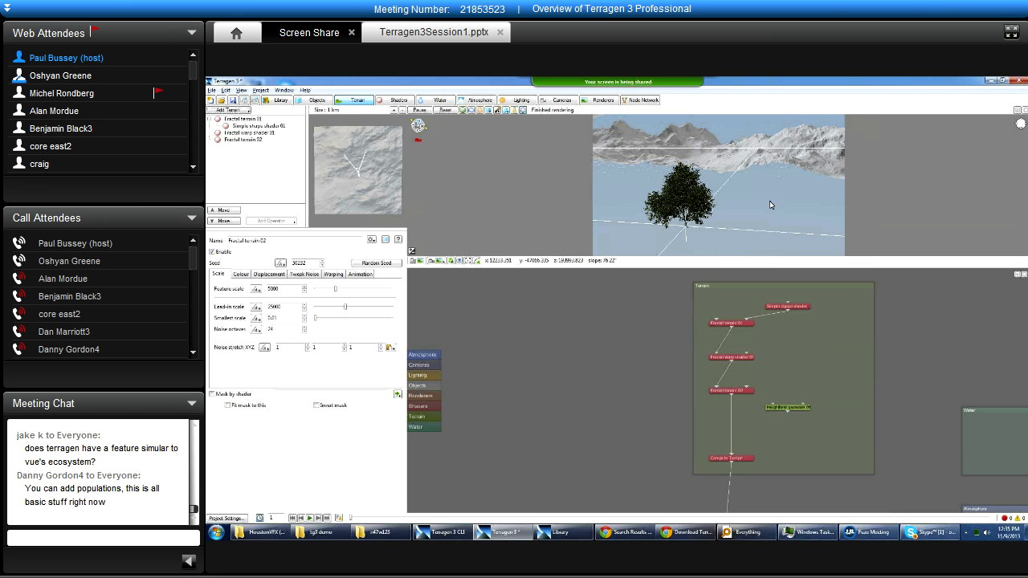
pyautogui.click(260, 143)
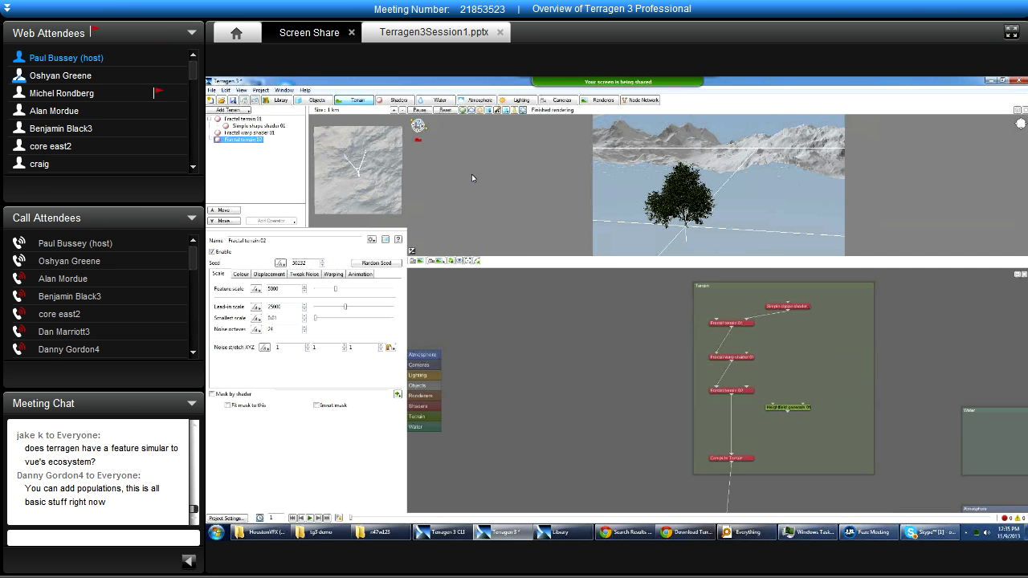
pyautogui.keyDown('alt'); pyautogui.moveTo(686, 174); pyautogui.dragTo(725, 253); pyautogui.keyUp('alt')
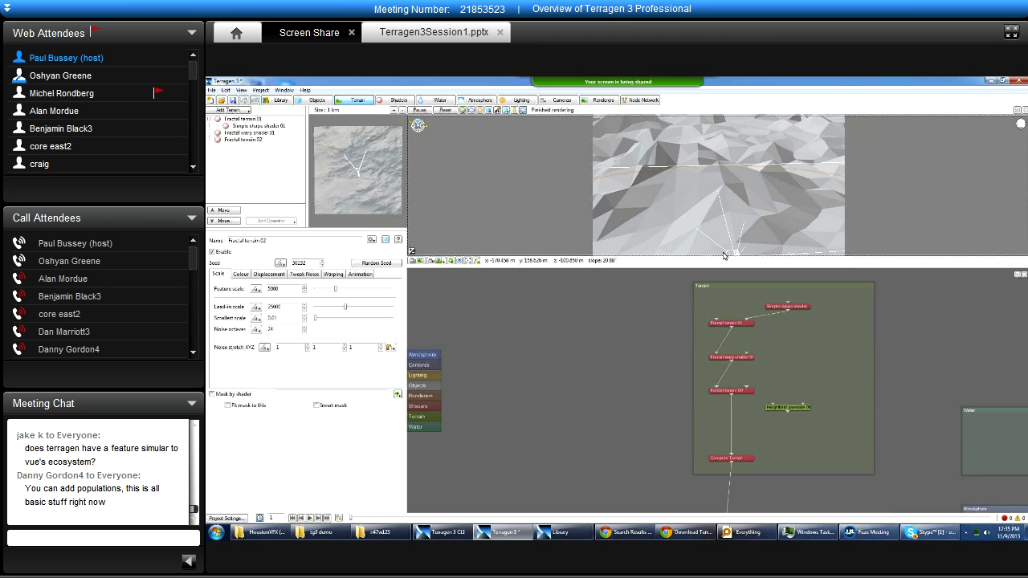
# Delete Fractal terrain 02 and show Fractal warp shader 01's settings.
pyautogui.click(243, 139)
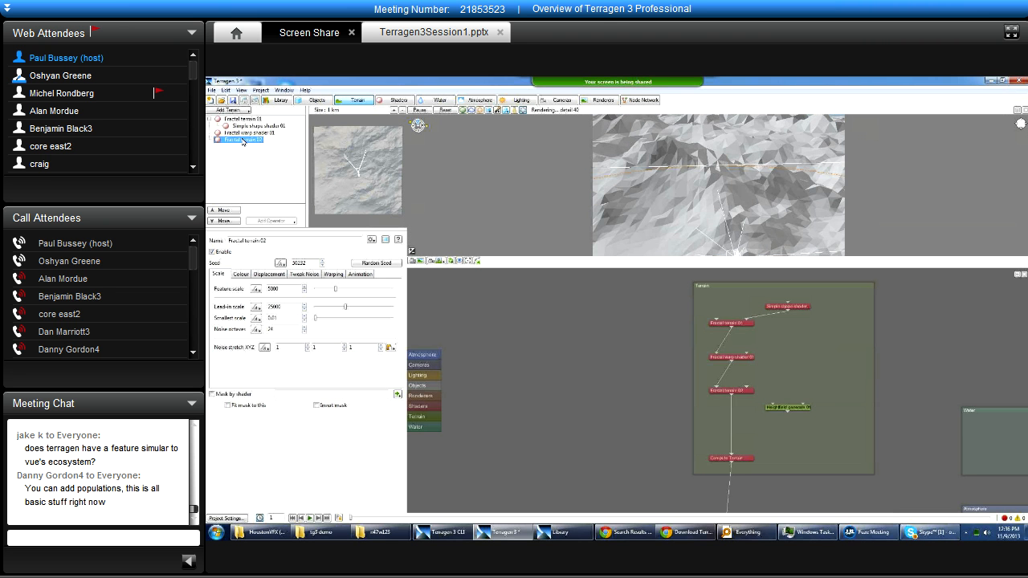
pyautogui.press('Delete')
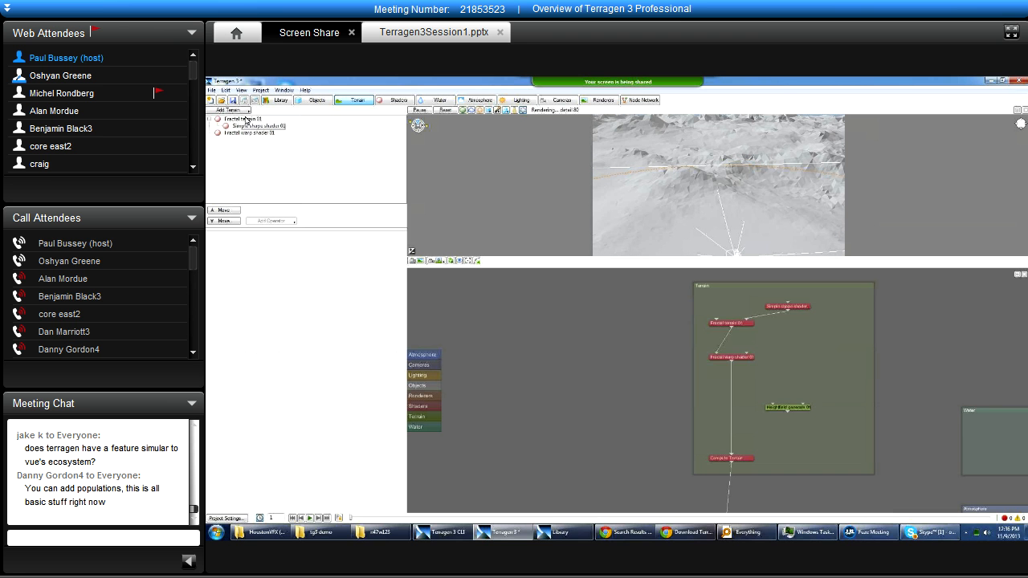
pyautogui.click(250, 127)
pyautogui.click(249, 133)
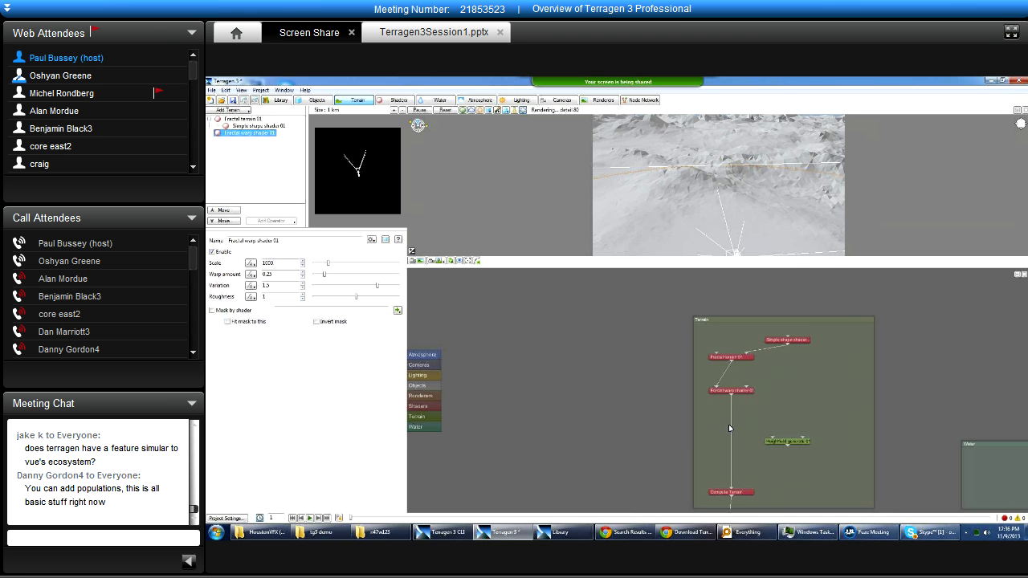
# Show the Shaders group in the node network and the matching Shaders layout with Base colours selected.
pyautogui.click(214, 150)
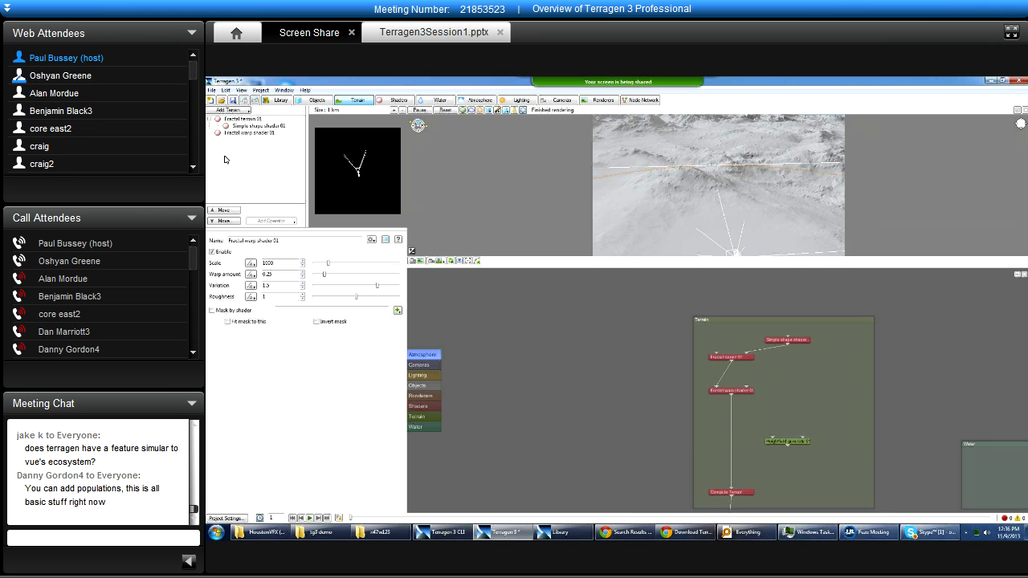
pyautogui.moveTo(637, 401); pyautogui.dragTo(536, 359)
pyautogui.moveTo(671, 493); pyautogui.dragTo(599, 377)
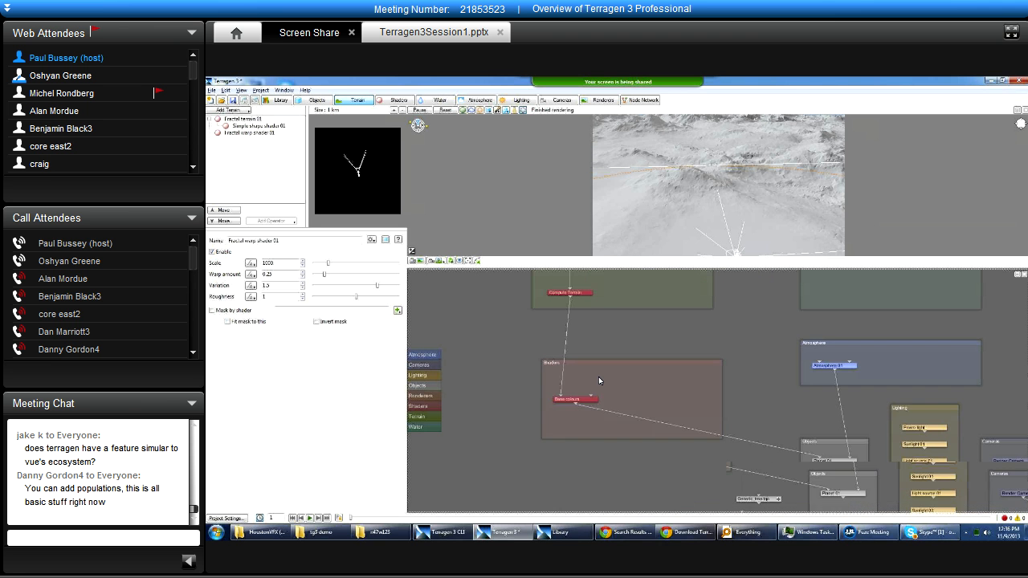
pyautogui.click(397, 100)
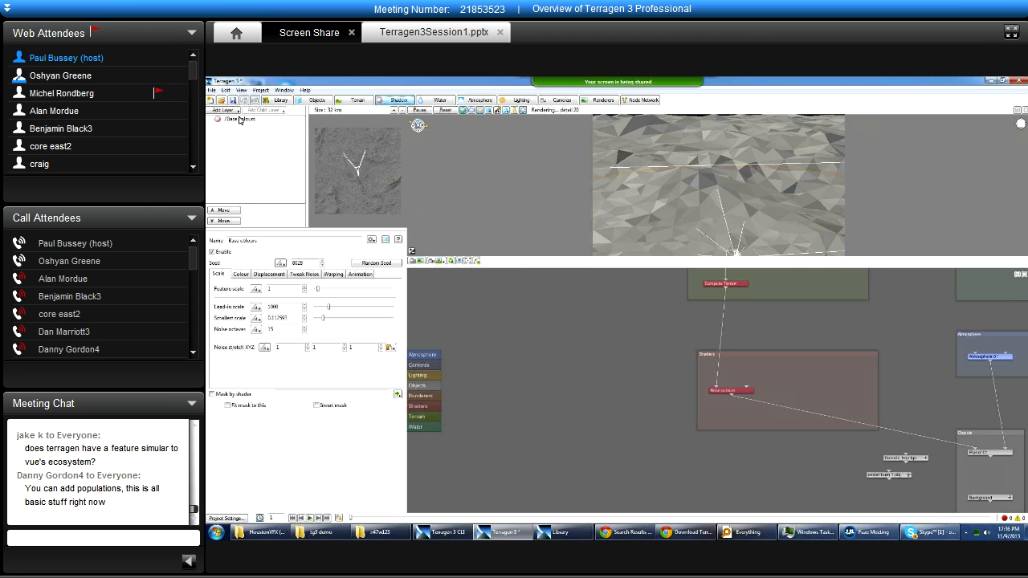
pyautogui.click(239, 120)
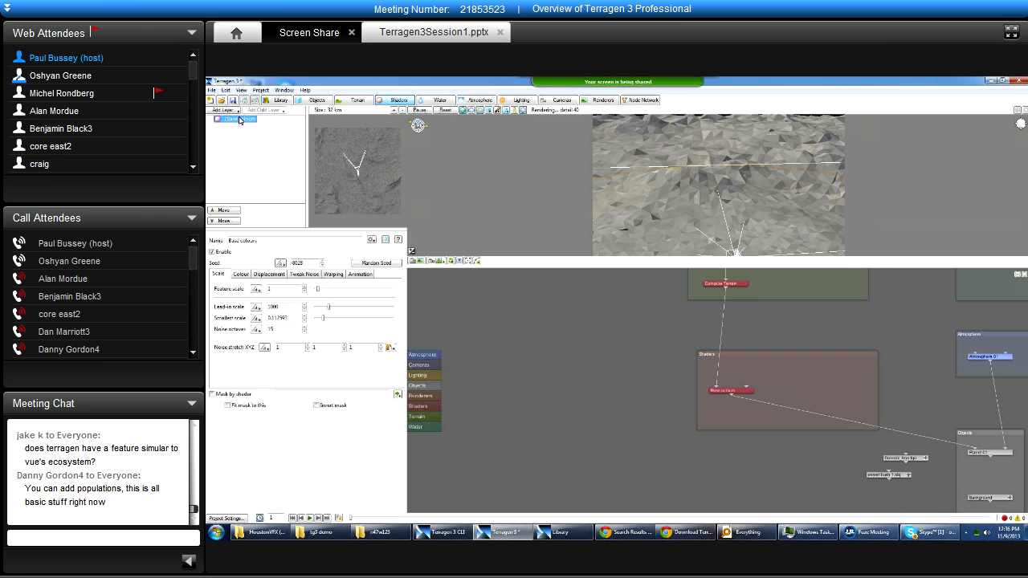
# Disable Base colours to preview the surface without it, and enable it again.
pyautogui.click(212, 252)
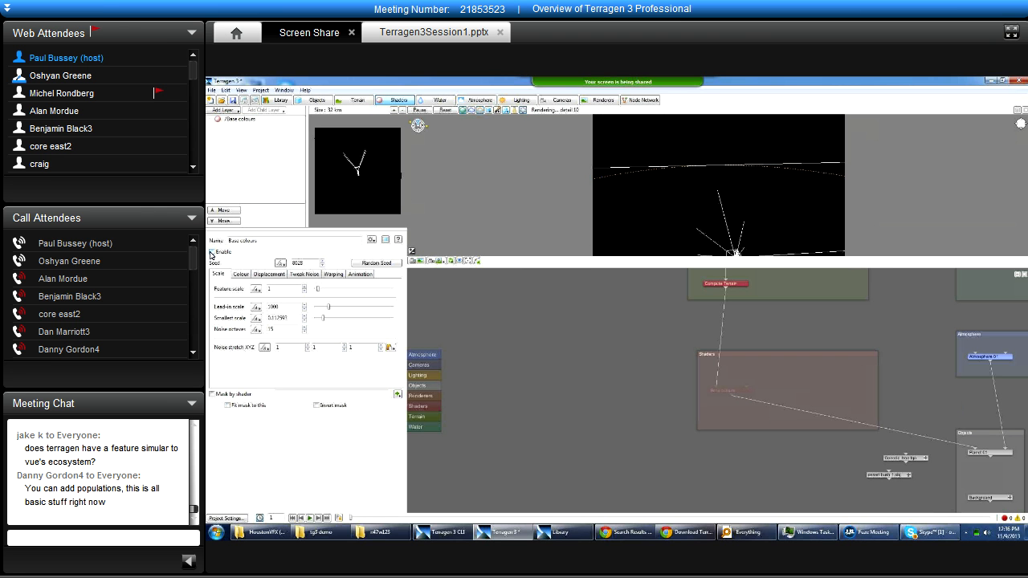
pyautogui.keyDown('alt'); pyautogui.moveTo(741, 202); pyautogui.dragTo(718, 156); pyautogui.keyUp('alt')
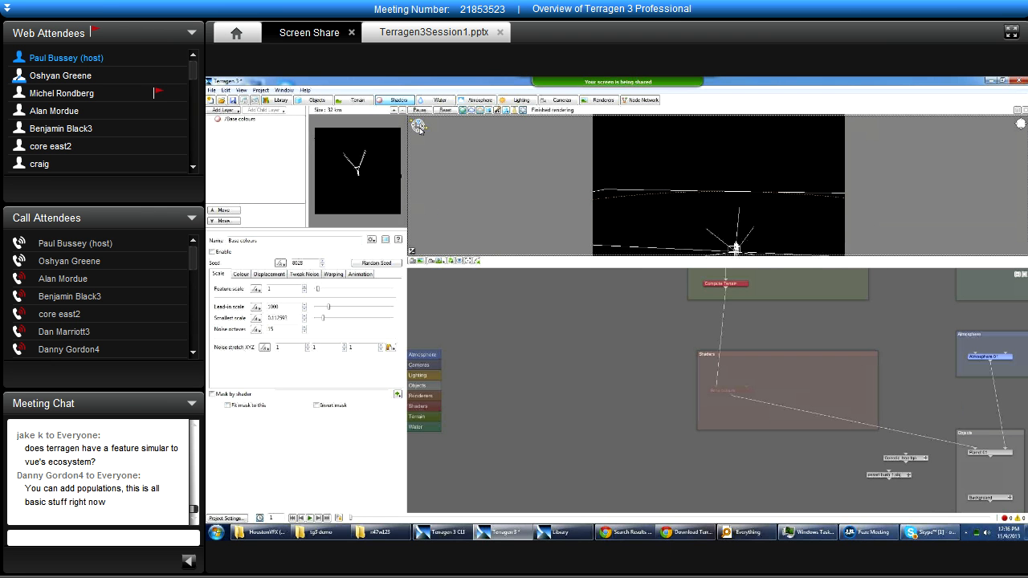
pyautogui.click(213, 252)
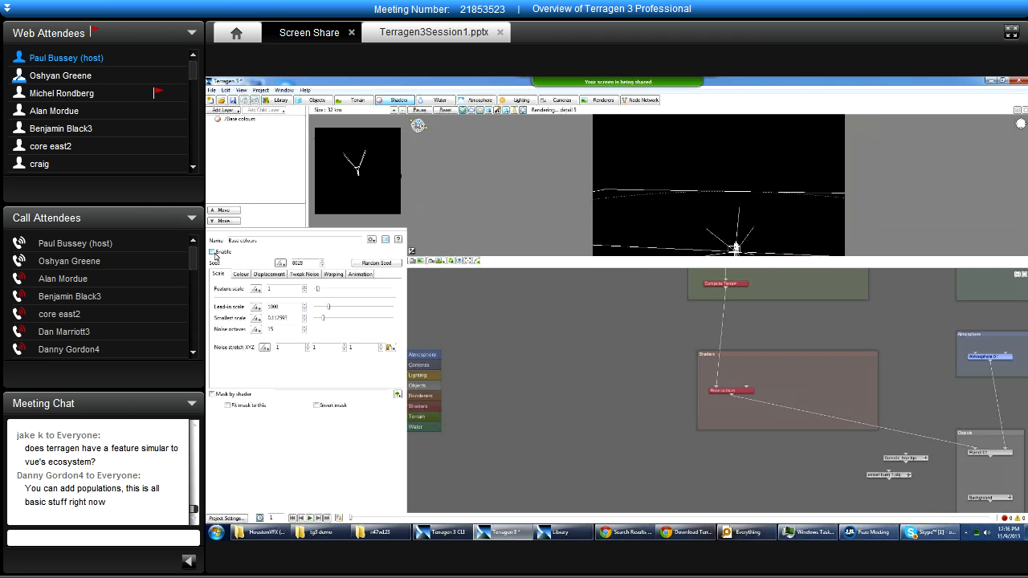
# Turn off the high and low colours of Base colours, restore both, and return to its scale settings.
pyautogui.click(229, 120)
pyautogui.click(247, 275)
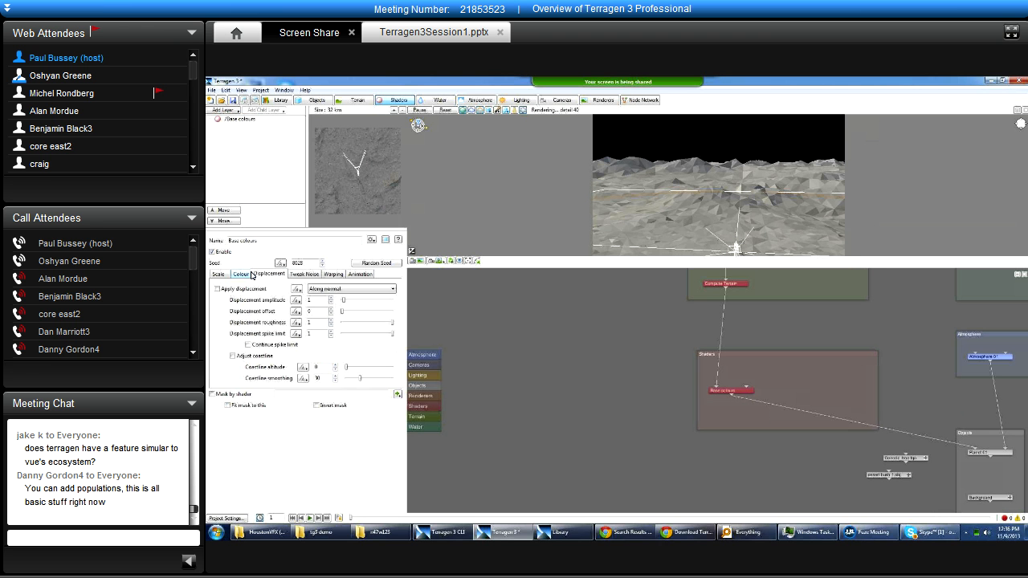
pyautogui.click(239, 290)
pyautogui.click(238, 301)
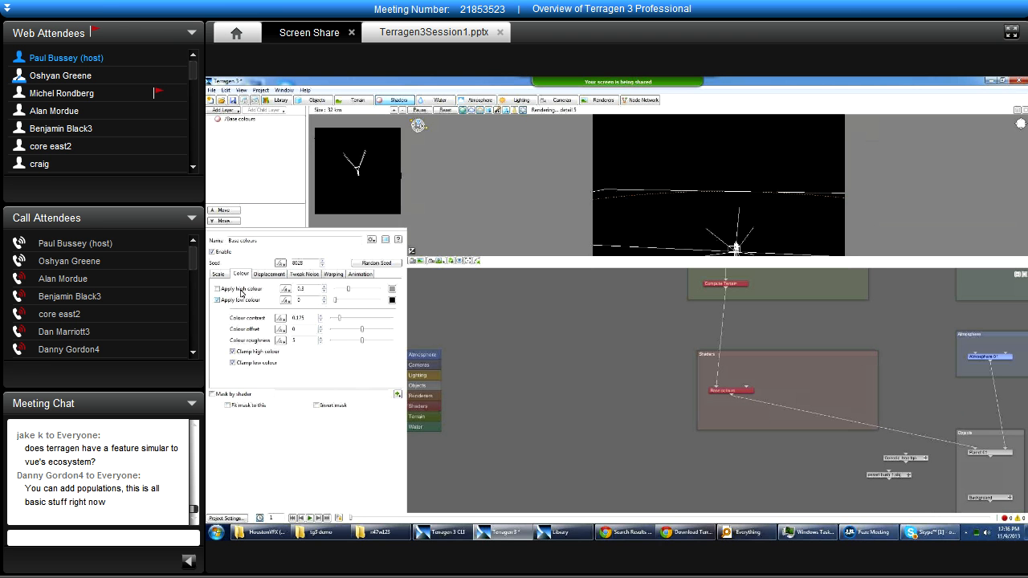
pyautogui.click(218, 274)
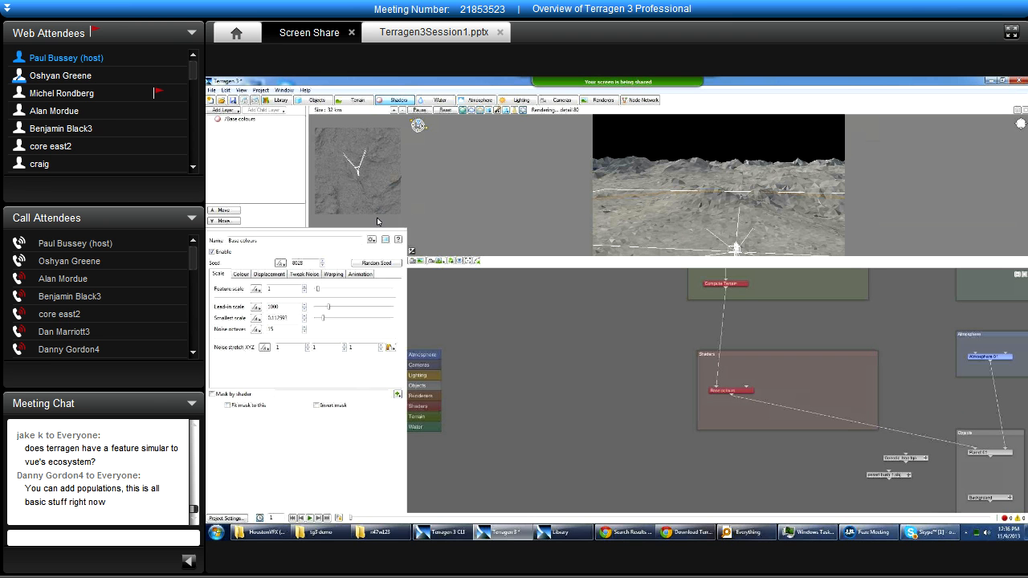
# Show the Water layout and its options for adding water, and display Atmosphere 01's settings in the Atmosphere layout.
pyautogui.click(446, 102)
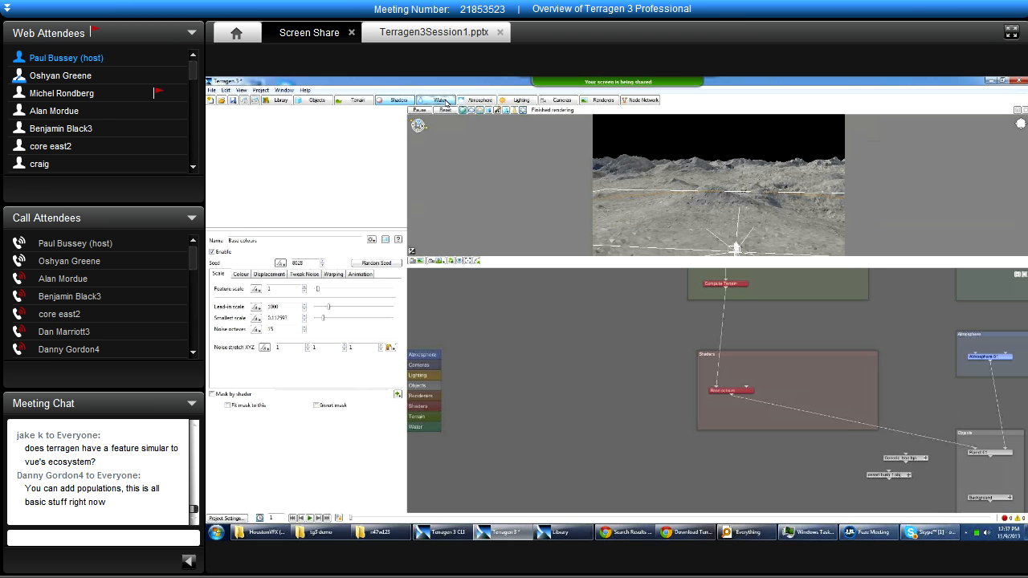
pyautogui.click(230, 110)
pyautogui.click(207, 129)
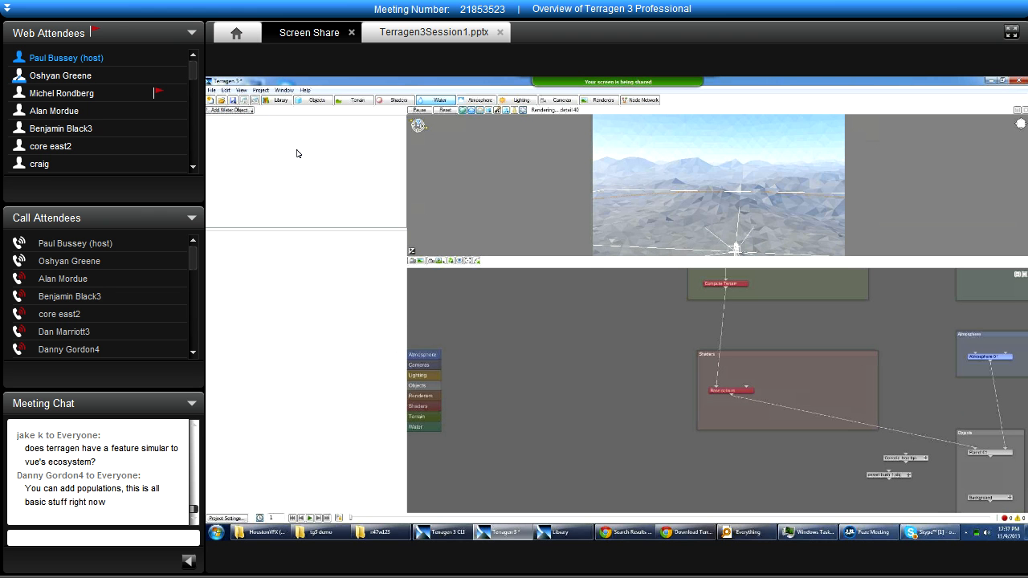
pyautogui.click(481, 101)
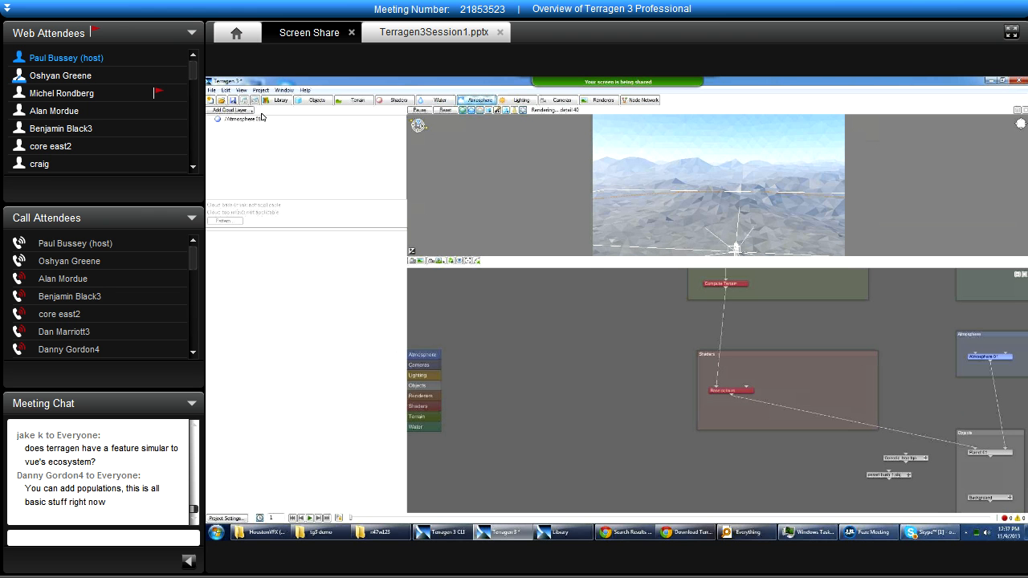
pyautogui.click(251, 119)
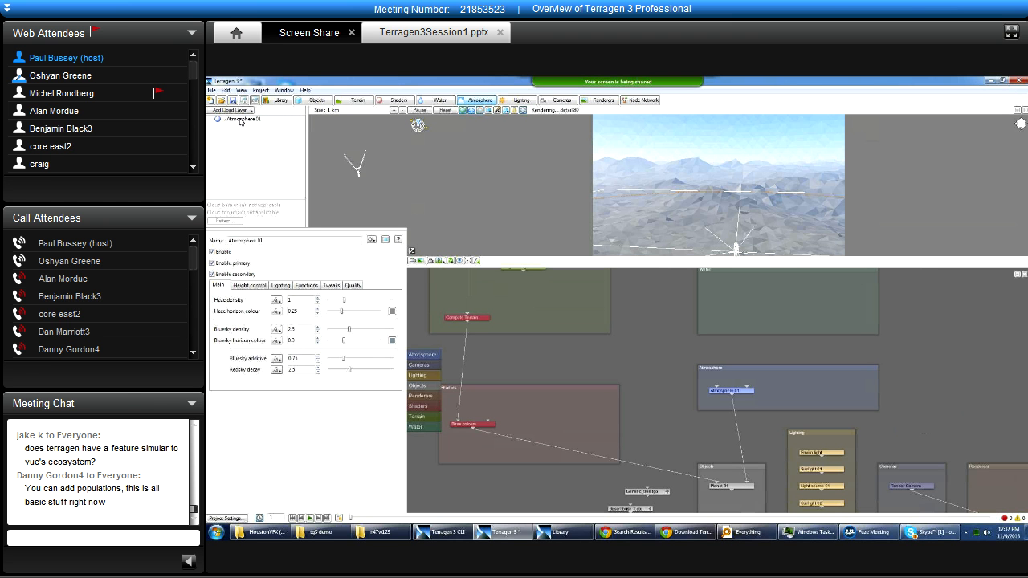
pyautogui.click(240, 120)
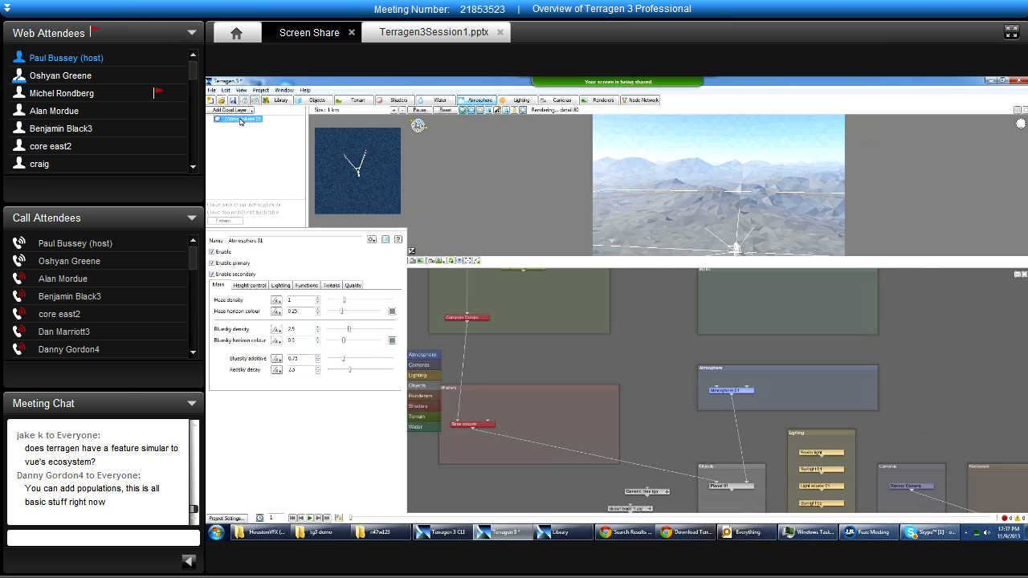
# Switch between the Water, Shaders, Atmosphere and Lighting layouts to compare Base colours, Atmosphere 01 and the lights with their node groups.
pyautogui.click(438, 100)
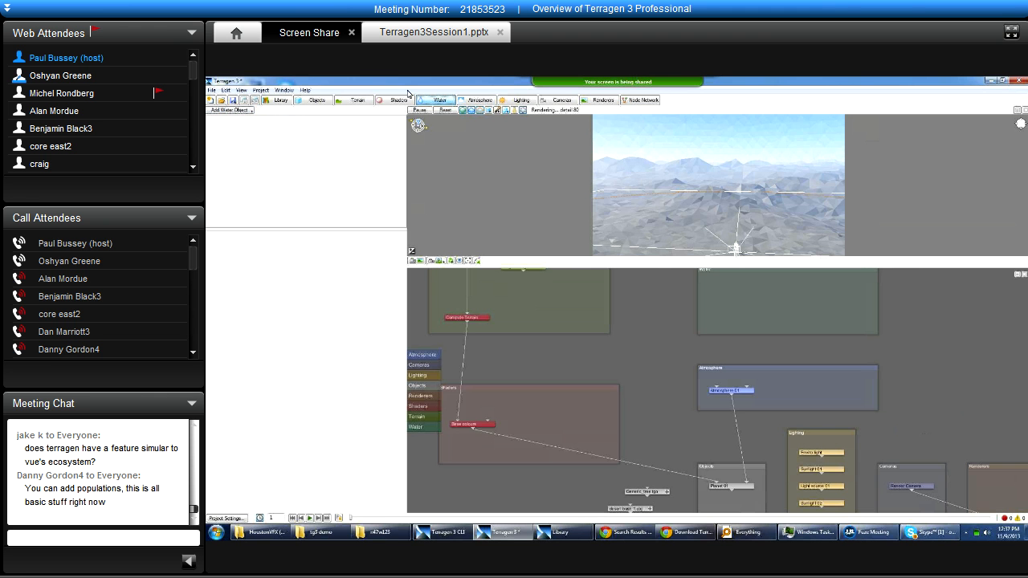
pyautogui.click(408, 98)
pyautogui.click(236, 119)
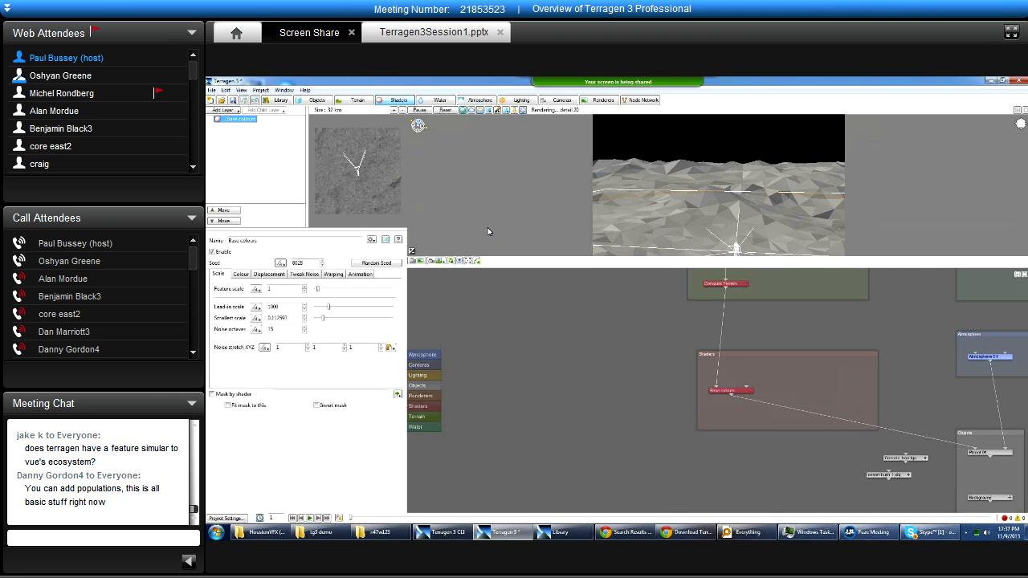
pyautogui.click(479, 99)
pyautogui.click(238, 119)
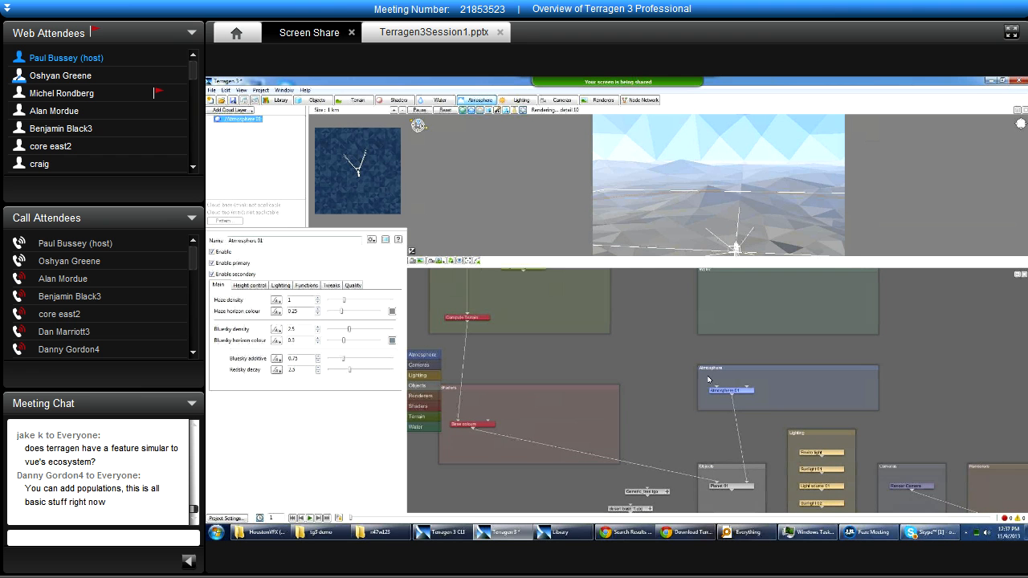
pyautogui.click(736, 388)
pyautogui.click(521, 100)
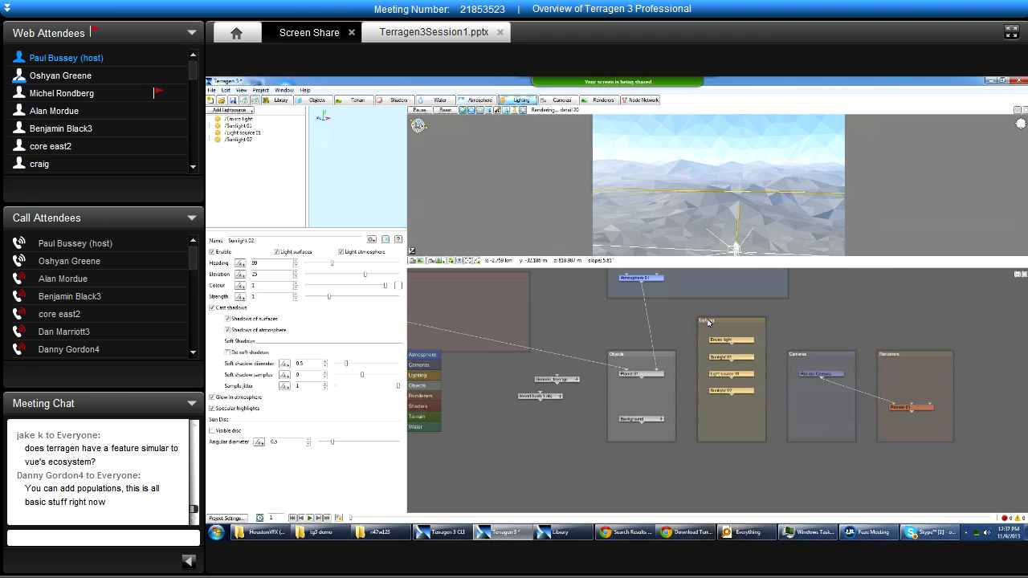
# View the cloud layer types available in the Atmosphere layout without adding one.
pyautogui.click(474, 100)
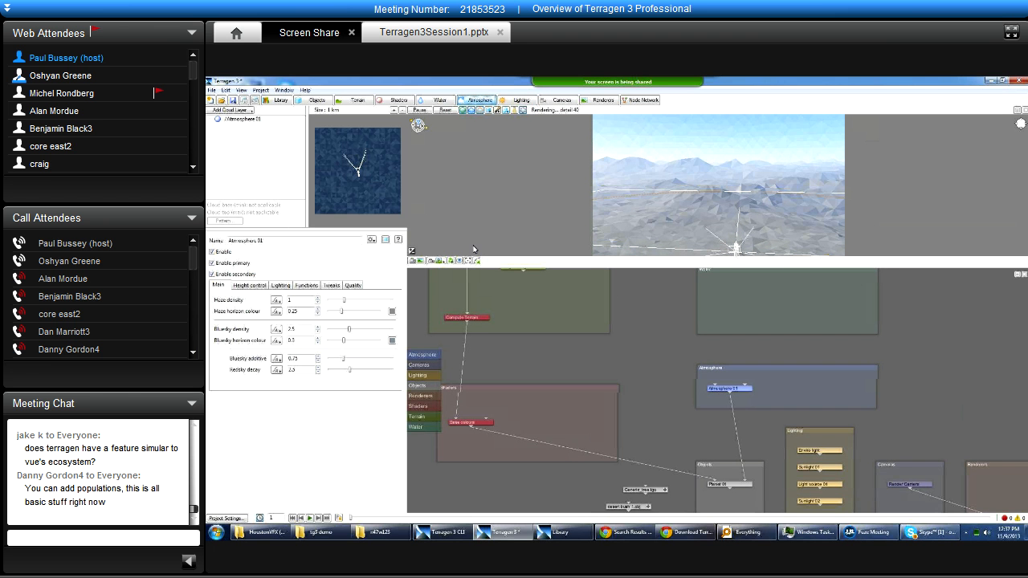
pyautogui.click(241, 110)
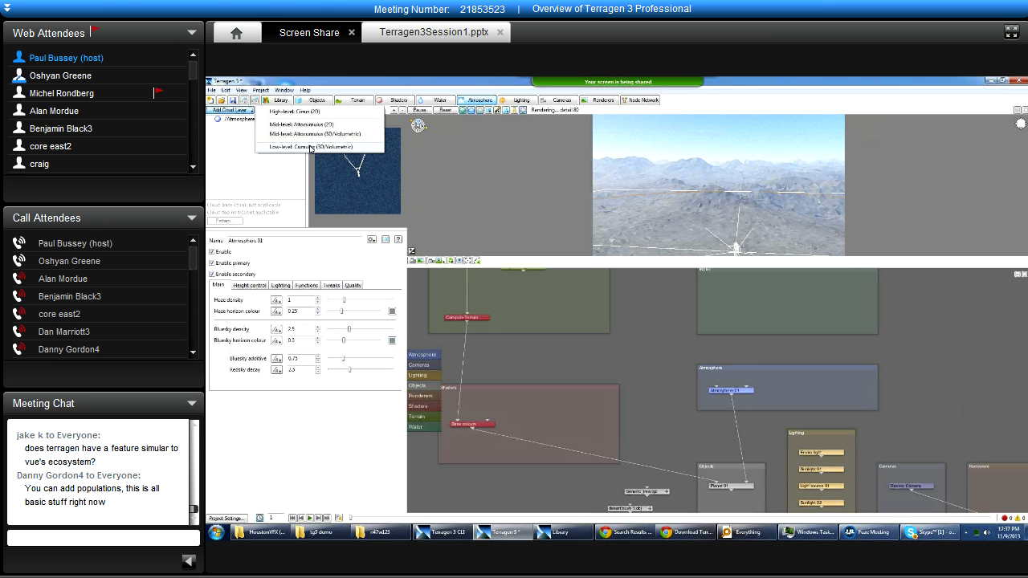
pyautogui.click(385, 81)
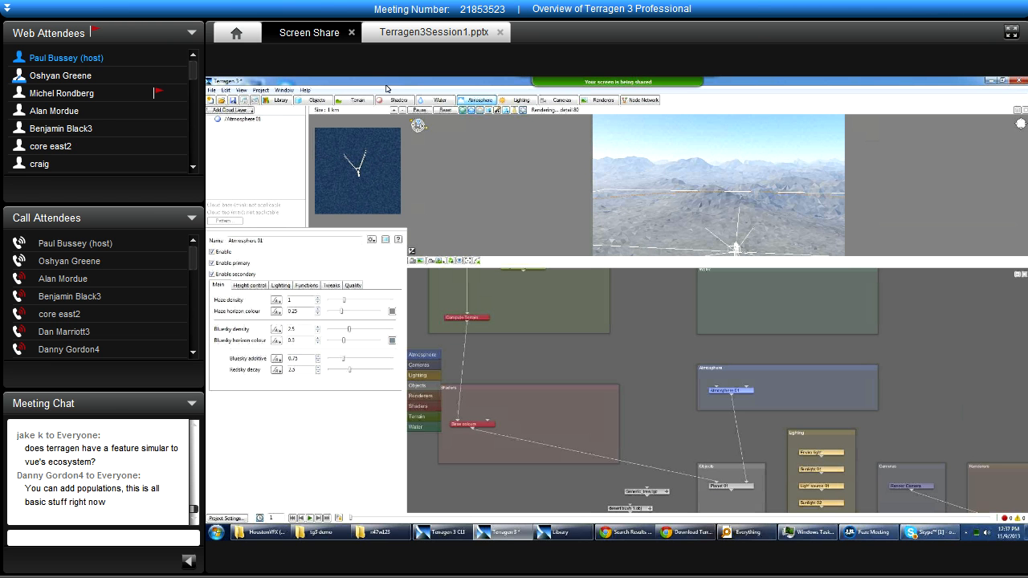
# Show the Lighting, Cameras and Renderers layouts in turn.
pyautogui.click(514, 102)
pyautogui.click(563, 101)
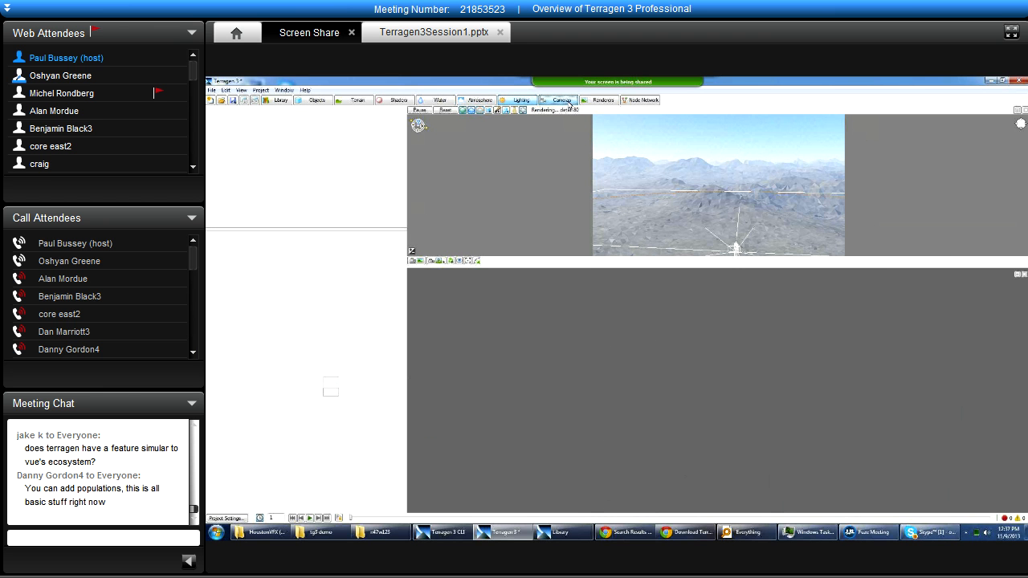
pyautogui.click(596, 101)
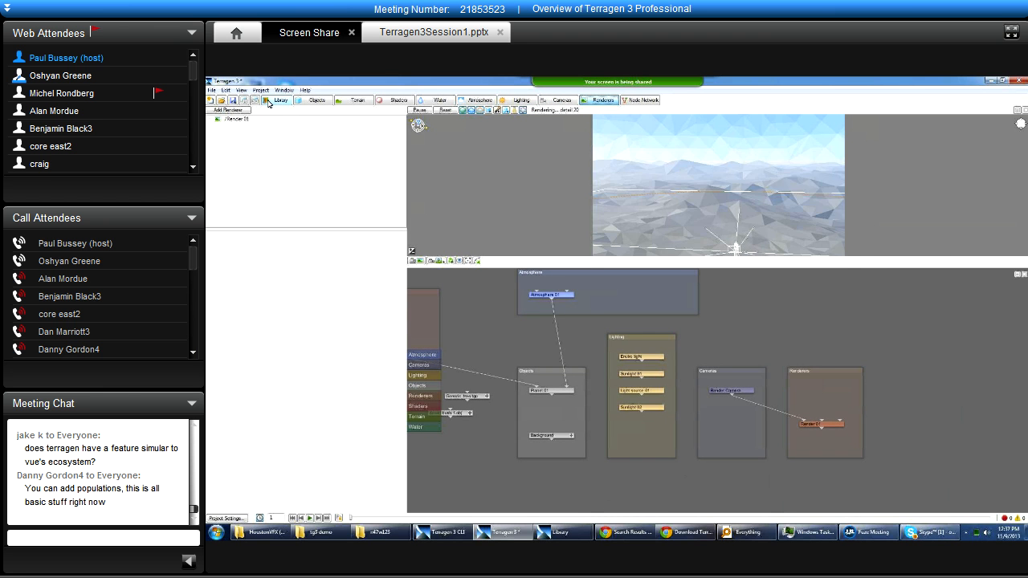
# Open the Library window, reposition it over the workspace, and clear the Generic_tree.tgo selection.
pyautogui.click(269, 101)
pyautogui.moveTo(461, 158); pyautogui.dragTo(657, 204)
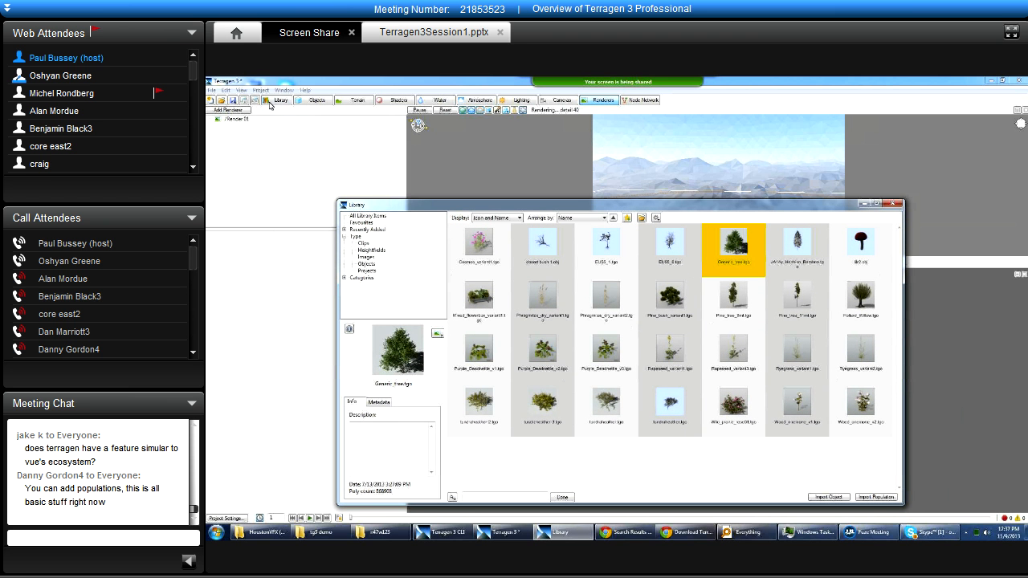
pyautogui.moveTo(406, 211); pyautogui.dragTo(397, 167)
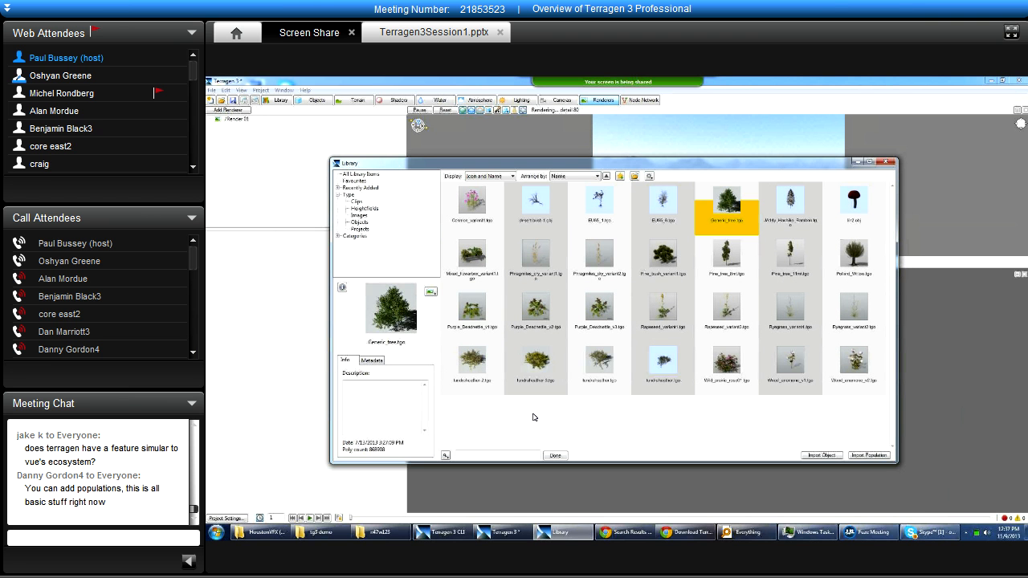
pyautogui.click(535, 416)
pyautogui.moveTo(510, 162)
pyautogui.mouseDown()
pyautogui.moveTo(526, 164)
pyautogui.moveTo(520, 158)
pyautogui.mouseUp()
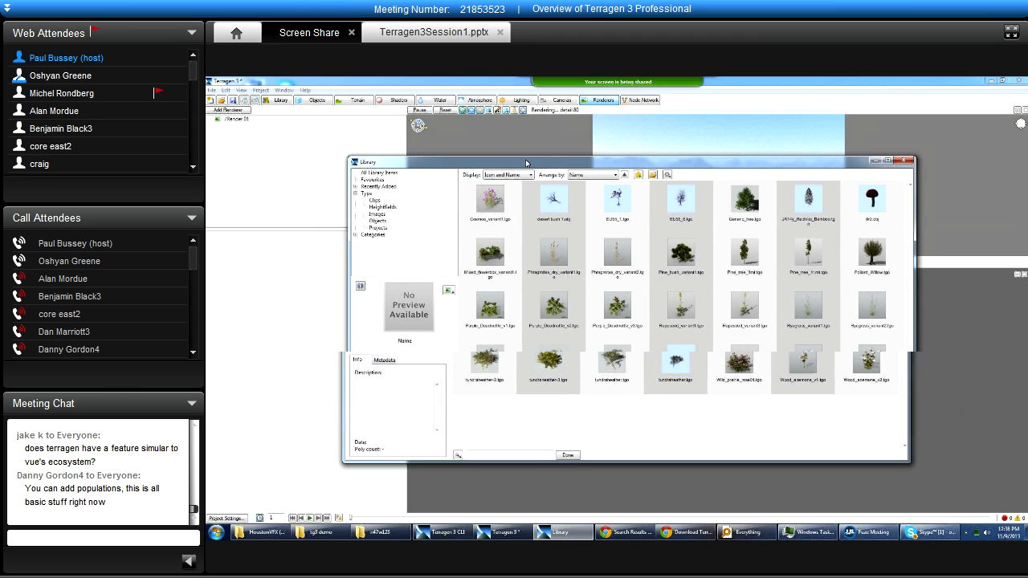
# Filter the Library to the Objects type, then expand the Recently Added and Categories groups.
pyautogui.click(369, 215)
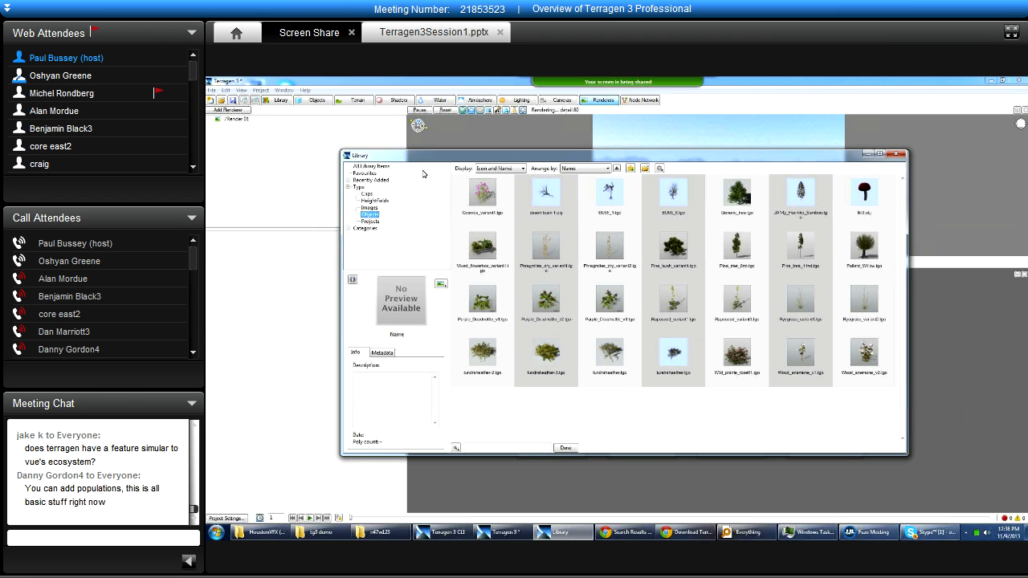
pyautogui.moveTo(415, 160); pyautogui.dragTo(460, 172)
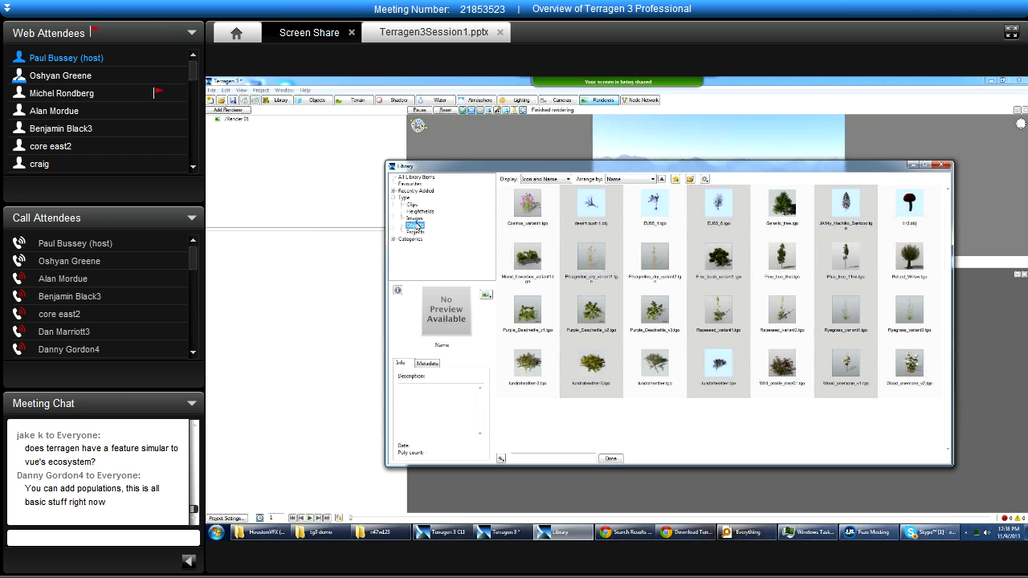
pyautogui.click(393, 191)
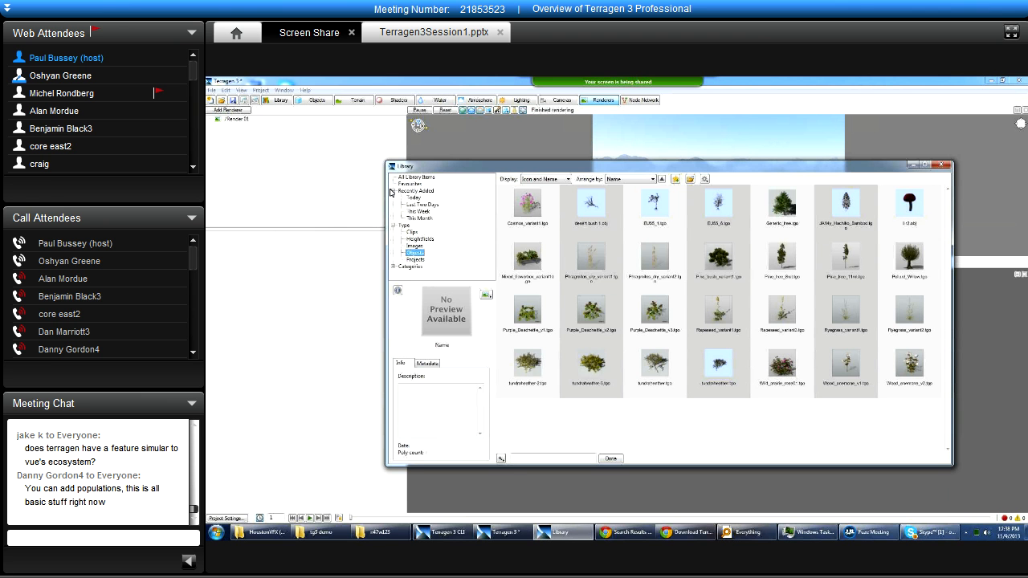
pyautogui.click(395, 266)
pyautogui.click(394, 266)
pyautogui.scroll(-3, 424, 259)
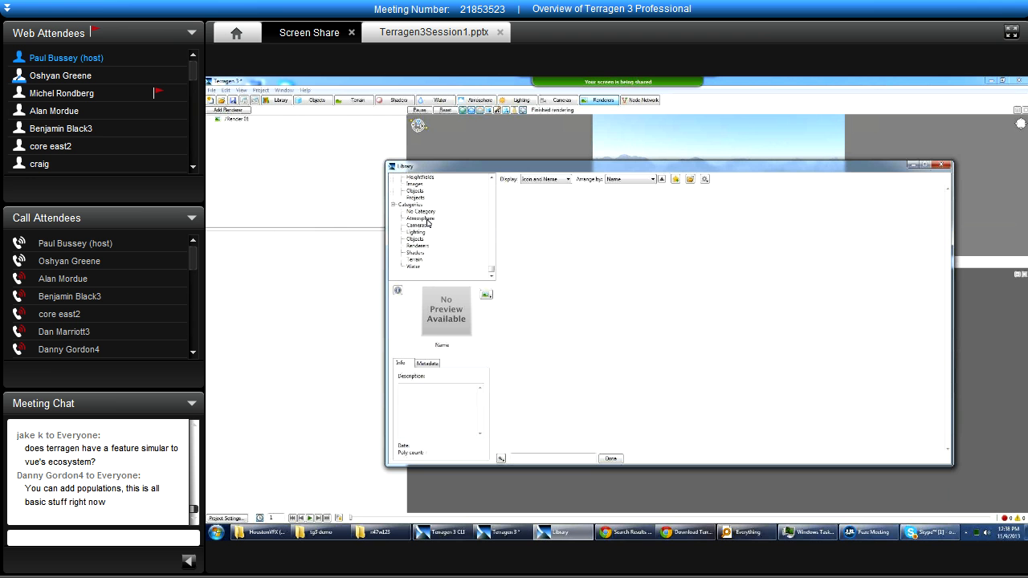
# Show the Library's Lighting category and view the descriptions of the fill lights and binary sunrise clips.
pyautogui.click(416, 232)
pyautogui.moveTo(478, 166); pyautogui.dragTo(586, 173)
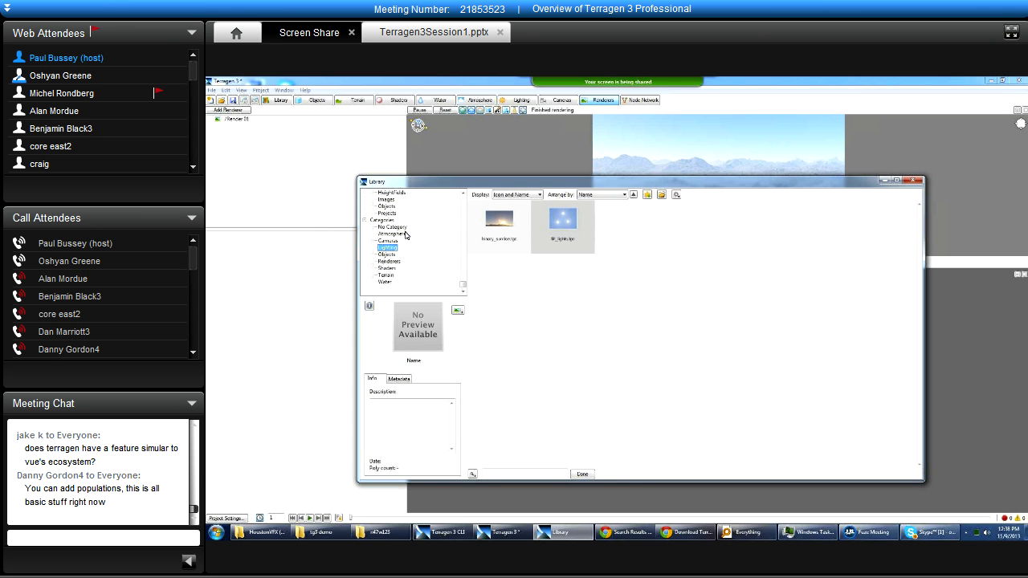
pyautogui.scroll(3, 462, 273)
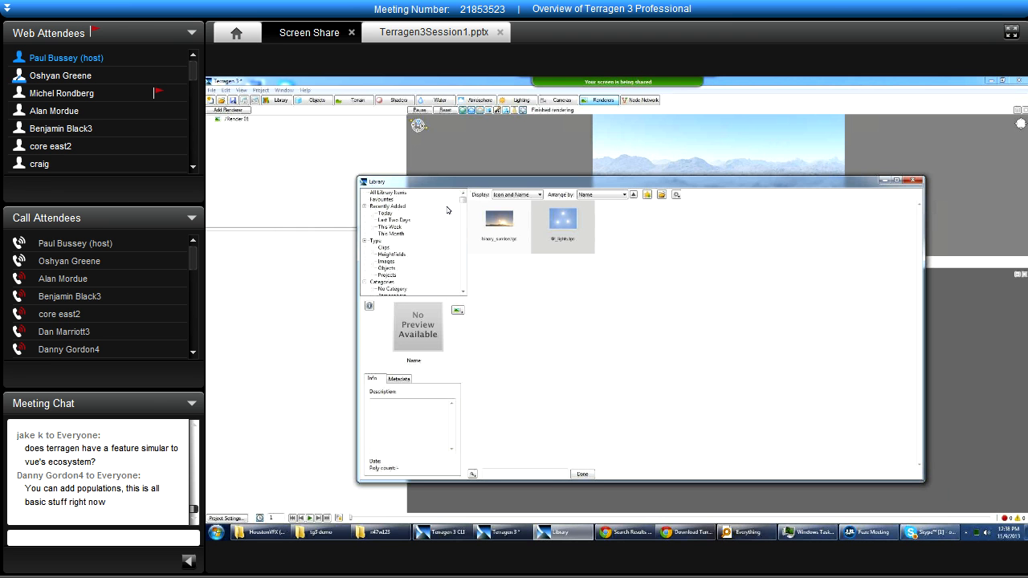
pyautogui.click(569, 226)
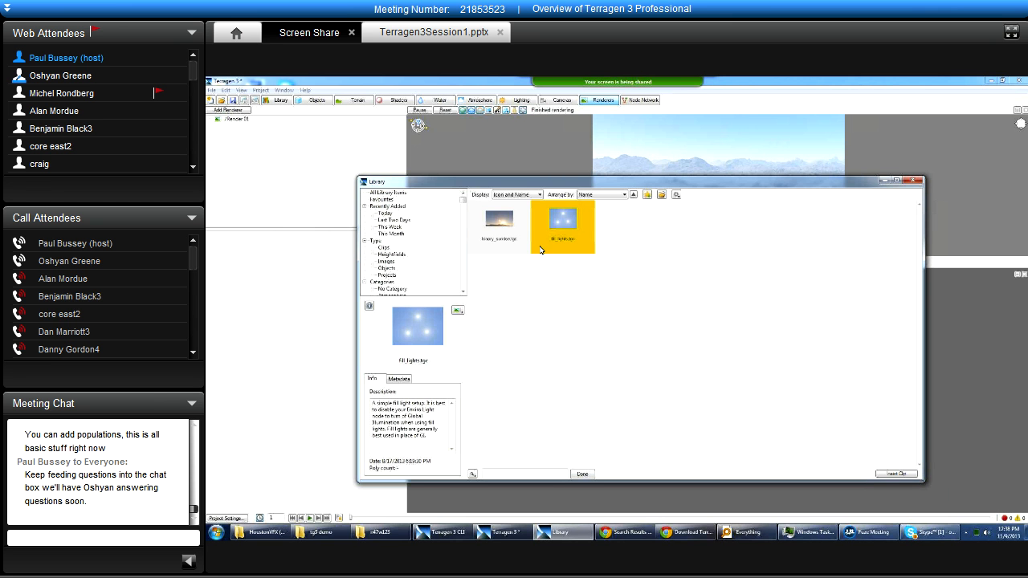
pyautogui.click(504, 224)
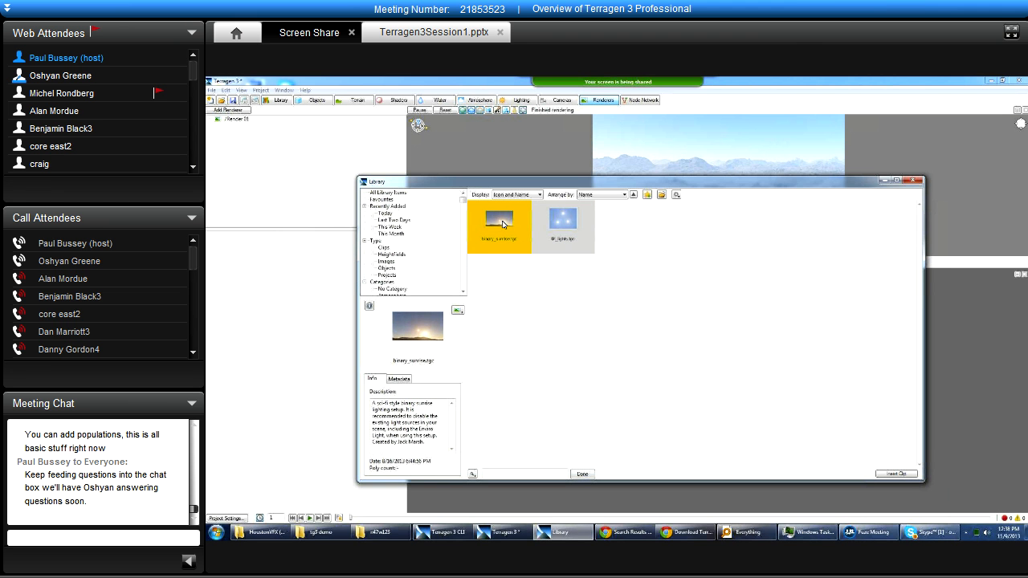
# Show the Library's Atmosphere category clips, then return to the Objects type.
pyautogui.scroll(-2, 452, 260)
pyautogui.scroll(-1, 389, 240)
pyautogui.click(390, 235)
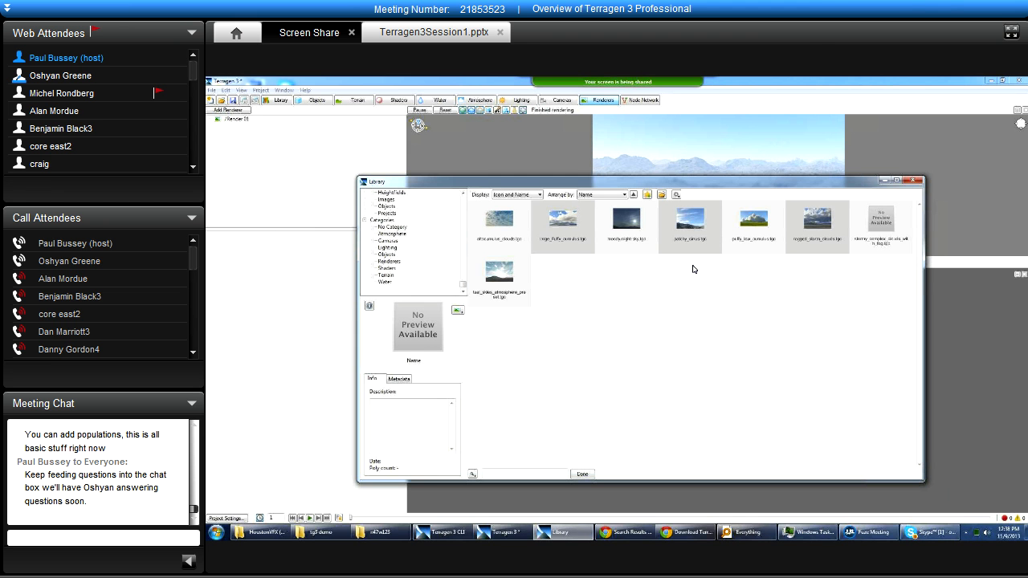
pyautogui.click(389, 207)
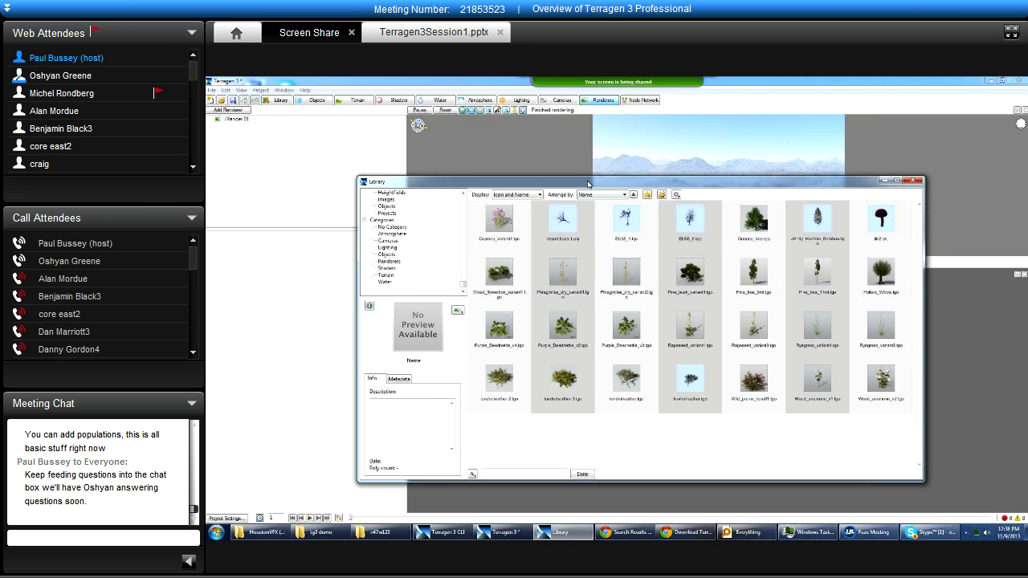
pyautogui.moveTo(588, 183); pyautogui.dragTo(571, 163)
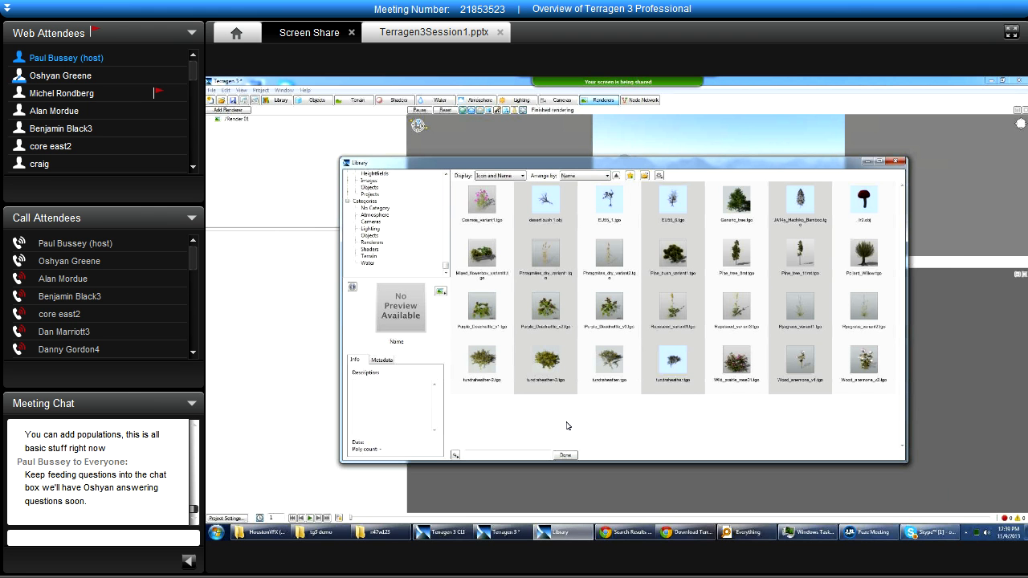
# Compare the Images and Objects types in the Library, select Cosmos_variant1.tgo, and move the window away from the preview.
pyautogui.moveTo(620, 163); pyautogui.dragTo(682, 178)
pyautogui.moveTo(427, 278); pyautogui.dragTo(430, 183)
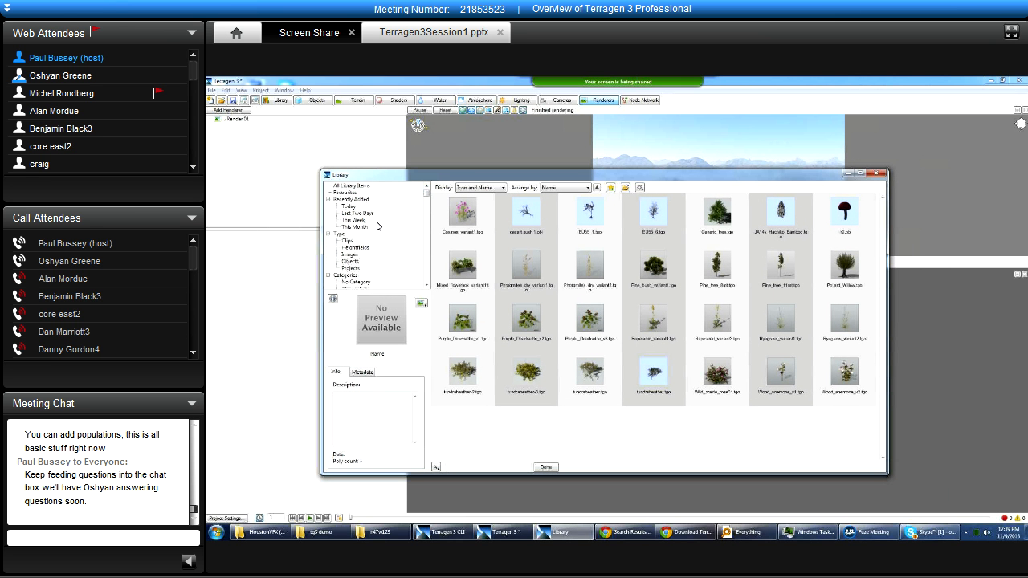
pyautogui.click(348, 262)
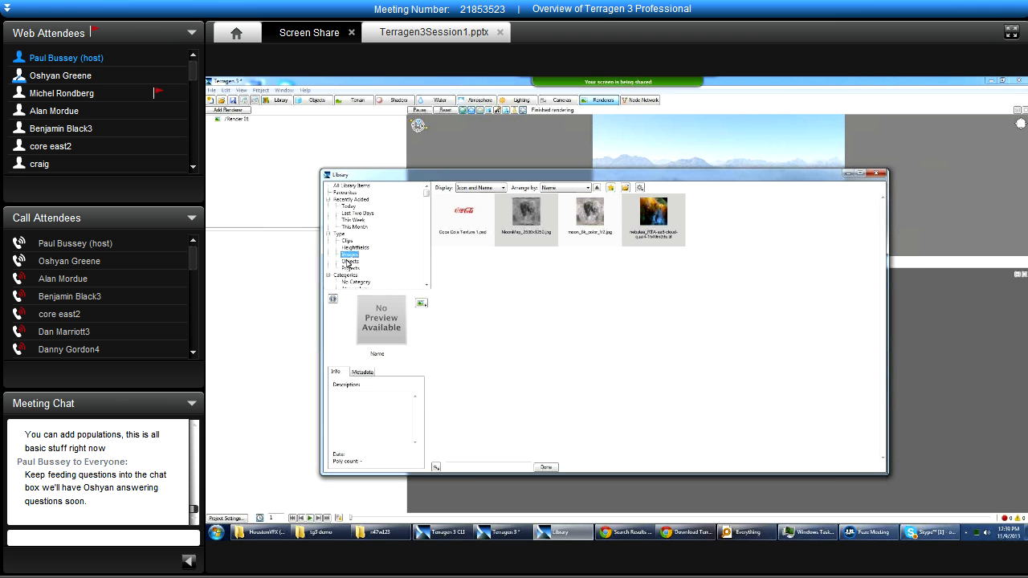
pyautogui.click(474, 216)
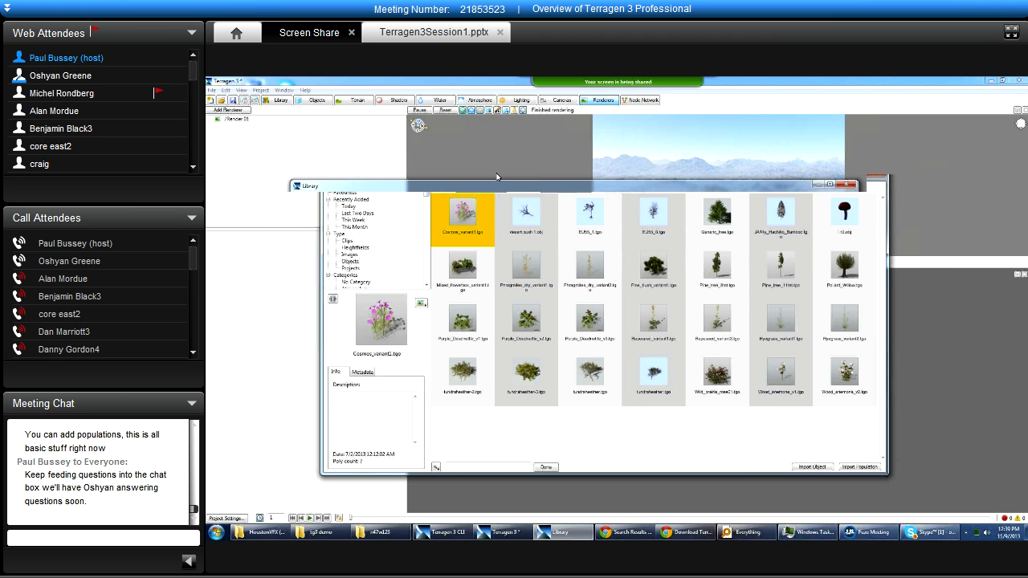
pyautogui.moveTo(496, 177); pyautogui.dragTo(425, 198)
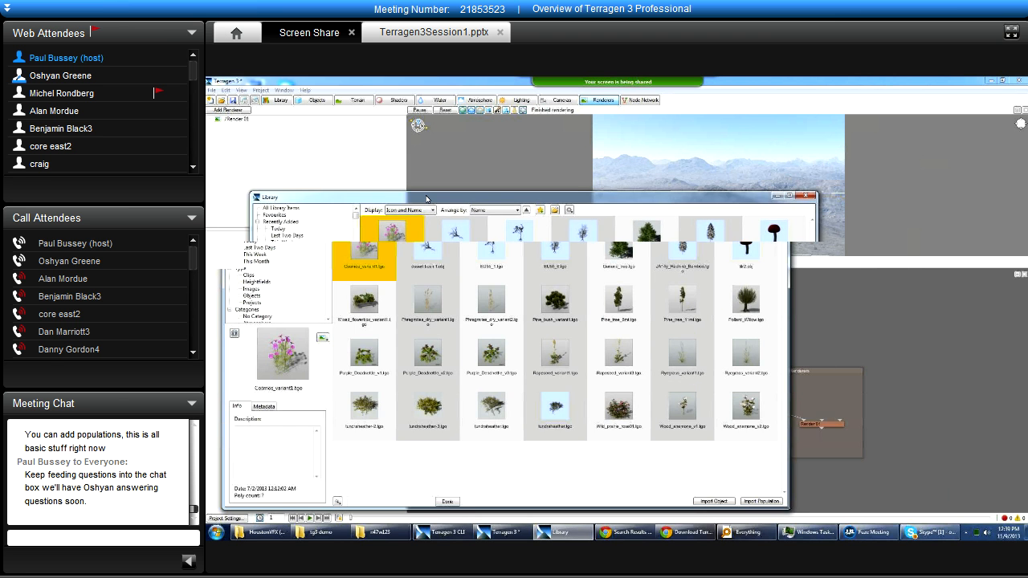
# Switch the 3D preview to the current render camera and insert Pine_bush_variant1.tgo from the Library as a single object.
pyautogui.click(617, 160)
pyautogui.click(438, 260)
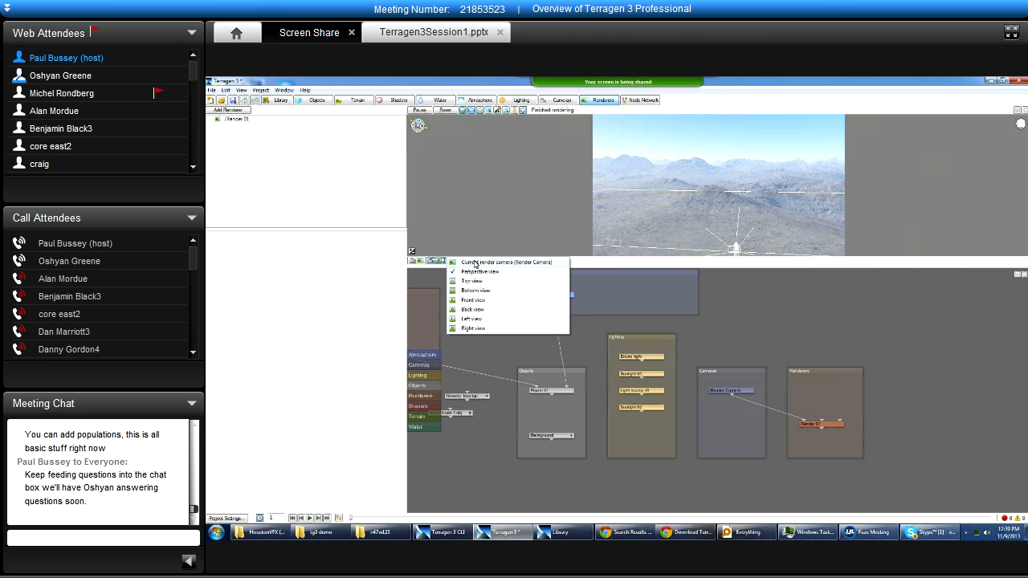
pyautogui.click(480, 262)
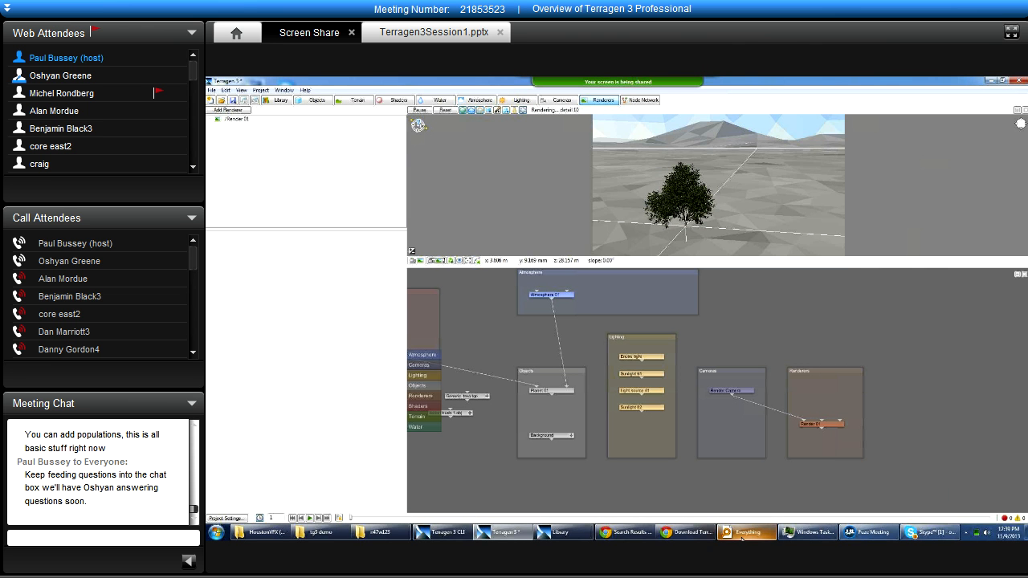
pyautogui.click(560, 532)
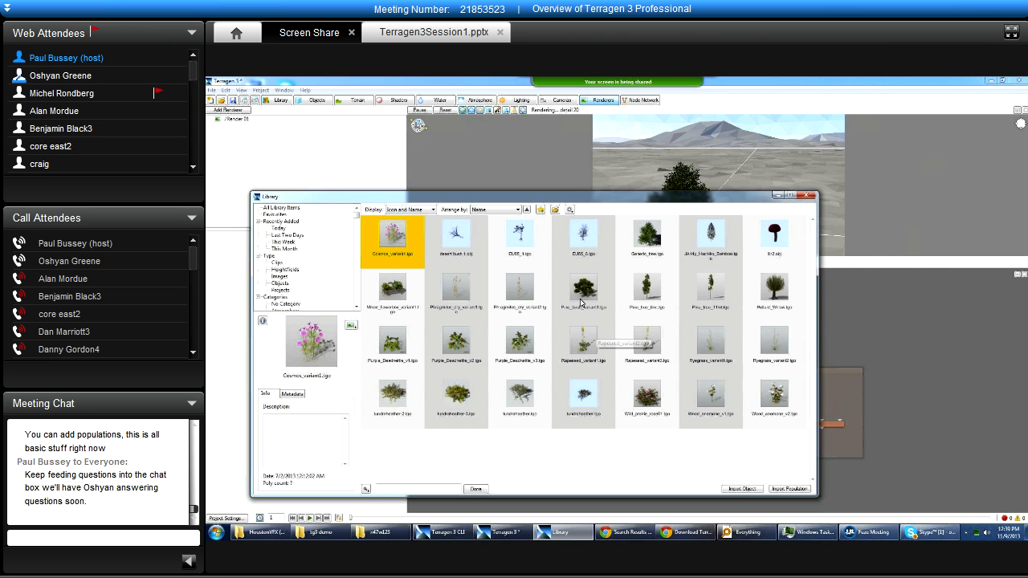
pyautogui.doubleClick(585, 291)
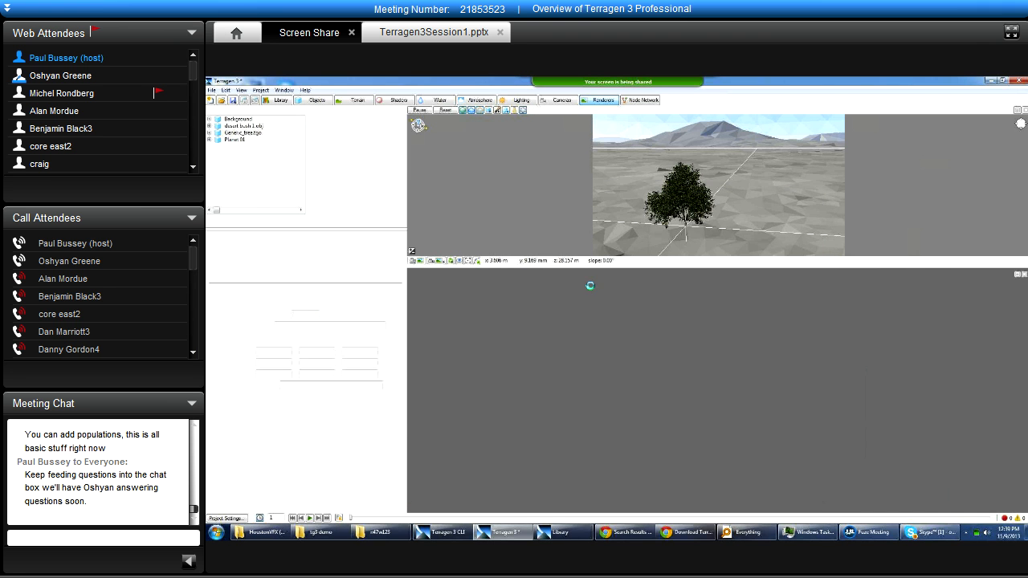
# Move the generic tree aside along its red axis in the 3D preview and bring the pine bush closer into view.
pyautogui.click(687, 230)
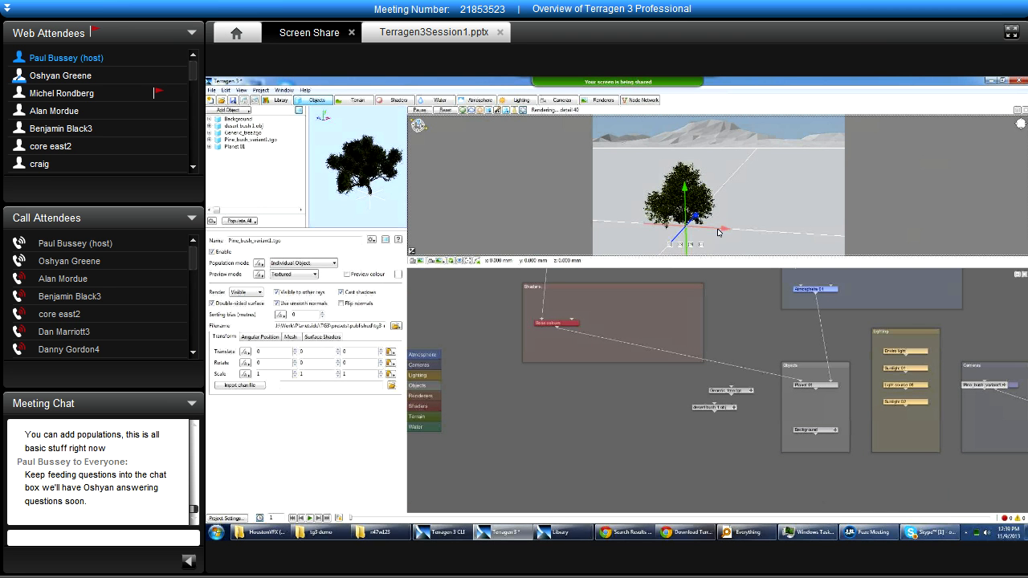
pyautogui.moveTo(729, 230); pyautogui.dragTo(832, 235)
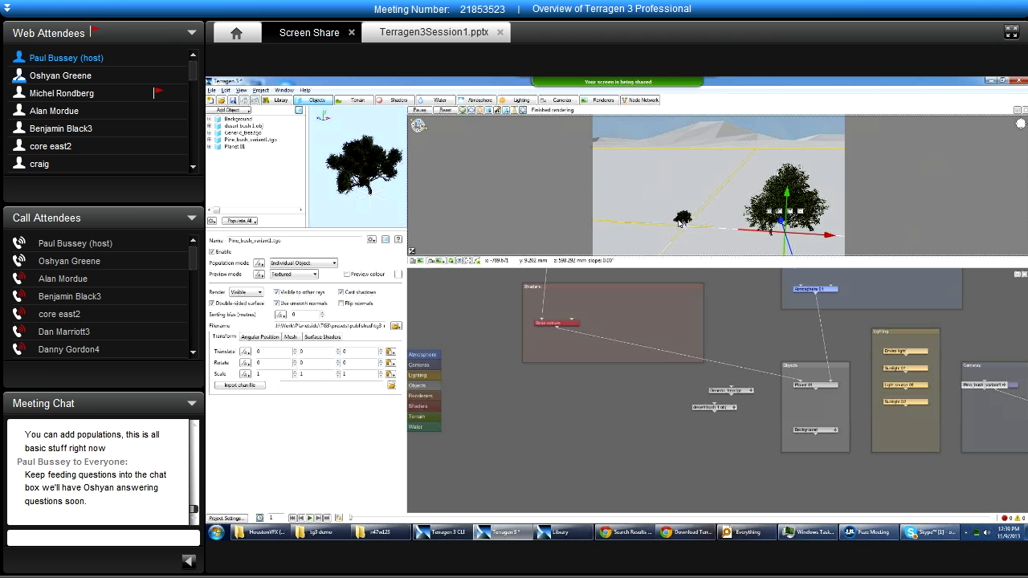
pyautogui.scroll(2, 709, 233)
pyautogui.scroll(3, 708, 233)
pyautogui.scroll(3, 734, 224)
pyautogui.scroll(-2, 734, 224)
pyautogui.scroll(-2, 734, 224)
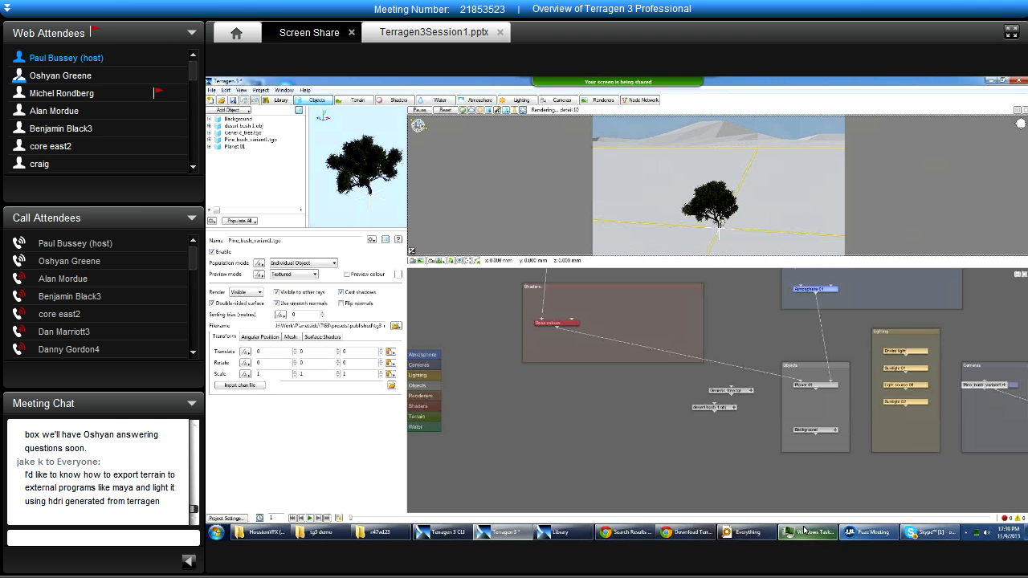
# Import Pine_tree_8mt.tgo from the Library as a population.
pyautogui.click(561, 531)
pyautogui.moveTo(570, 199); pyautogui.dragTo(591, 205)
pyautogui.click(667, 296)
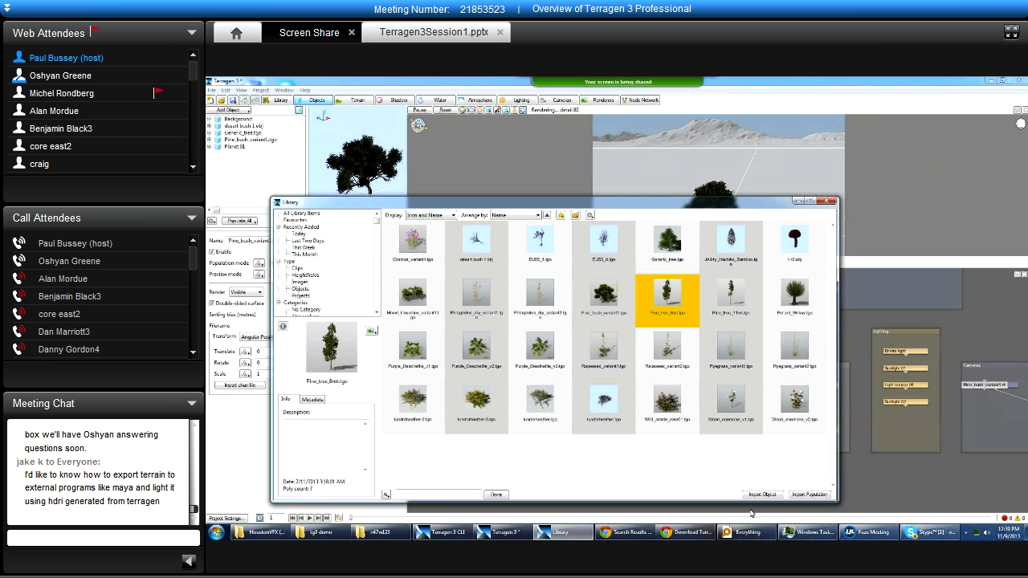
pyautogui.click(807, 494)
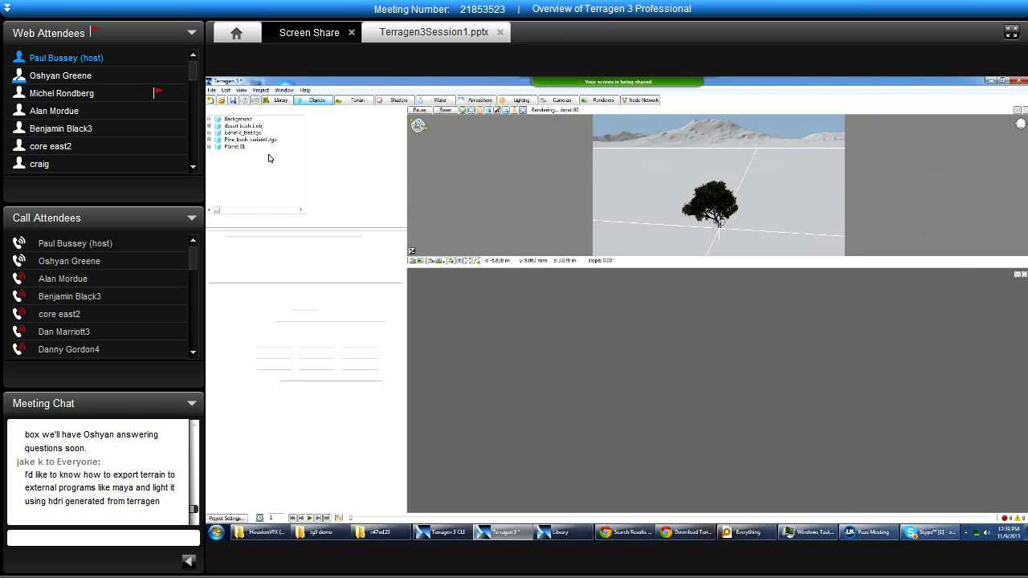
# Examine the parts shader and its material shaders under Pine_bush_variant1.tgo in the object list, then collapse them again.
pyautogui.click(262, 145)
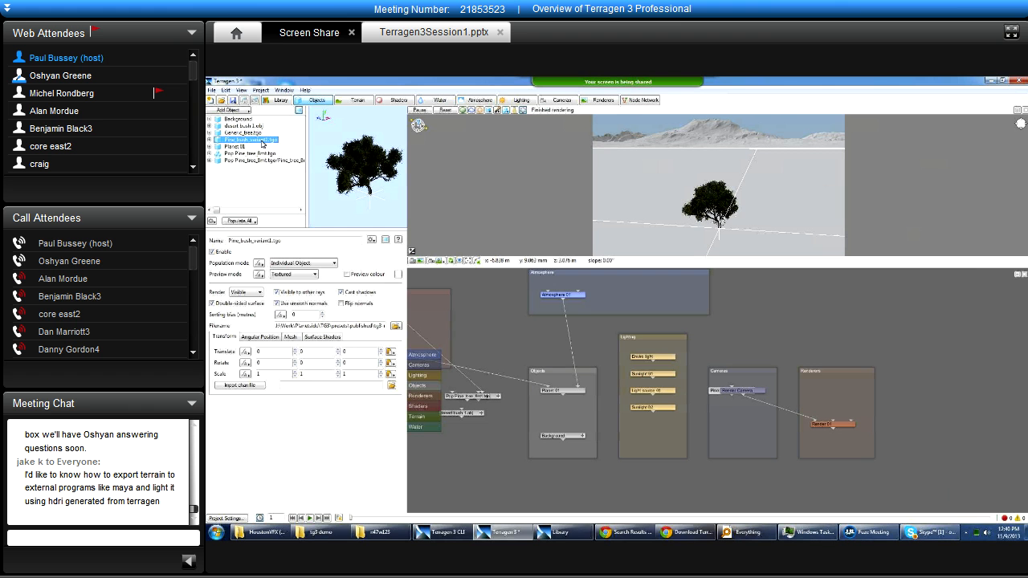
pyautogui.click(209, 140)
pyautogui.click(216, 146)
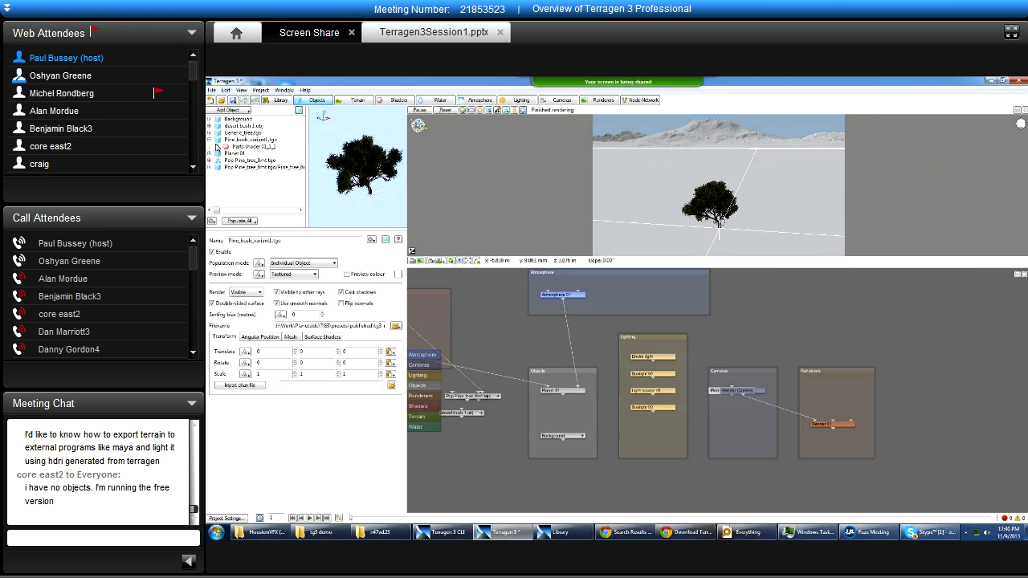
pyautogui.click(217, 146)
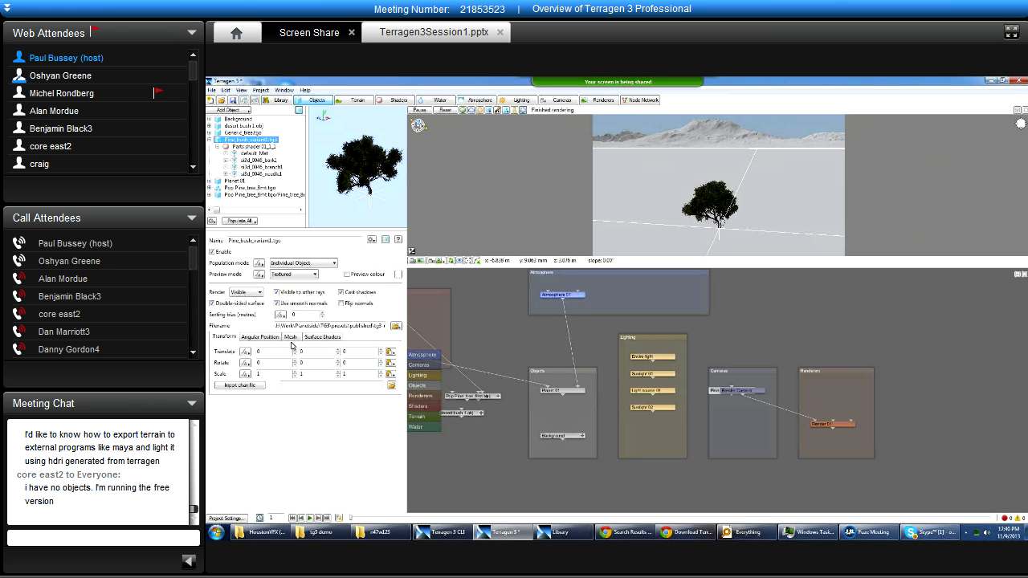
pyautogui.click(214, 139)
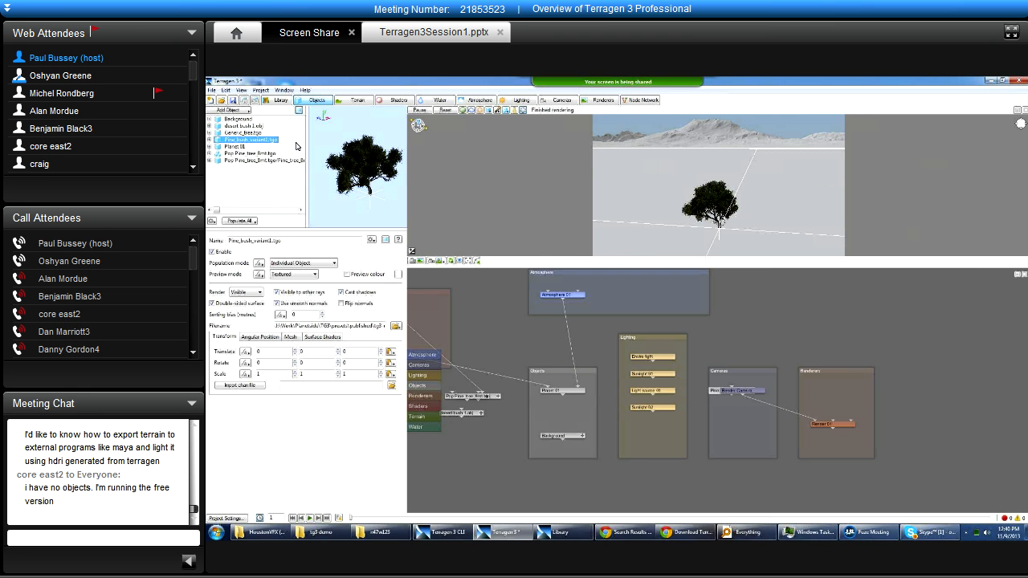
# Populate the Pine_tree_8mt.tgo population and view its tree instances in the 3D preview.
pyautogui.click(255, 154)
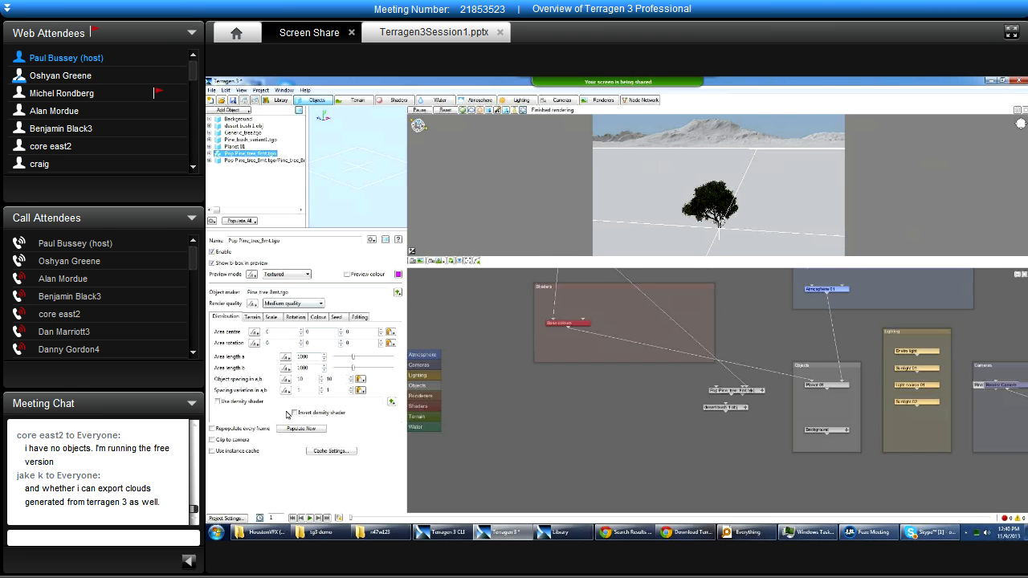
pyautogui.click(307, 430)
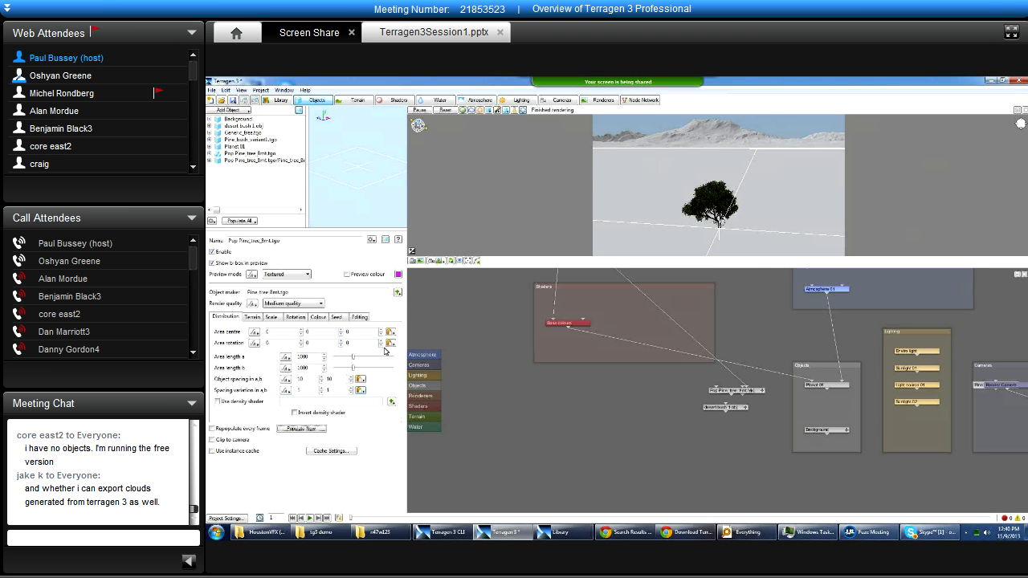
pyautogui.keyDown('alt'); pyautogui.moveTo(650, 163); pyautogui.dragTo(650, 240, button='right'); pyautogui.keyUp('alt')
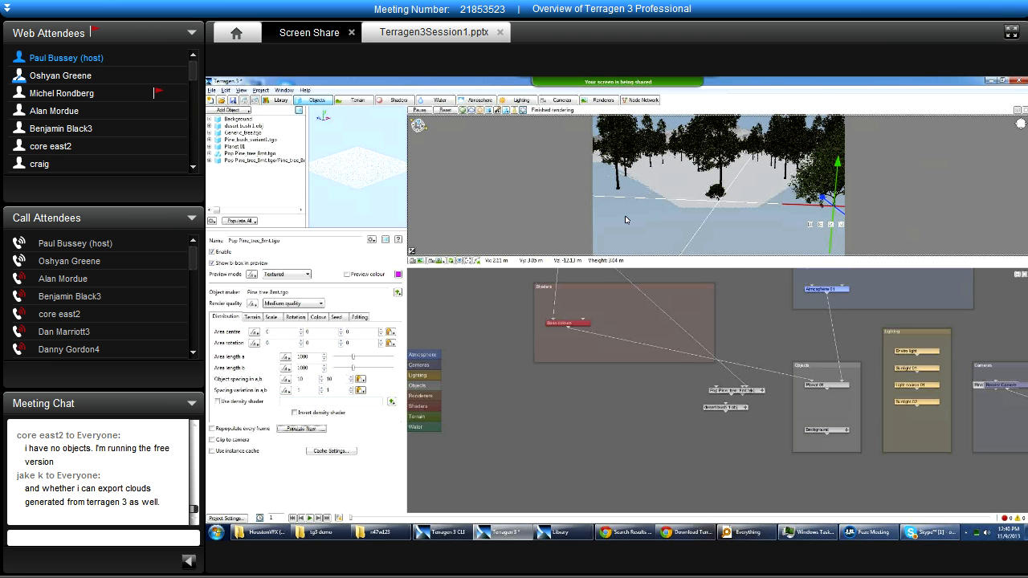
pyautogui.click(490, 111)
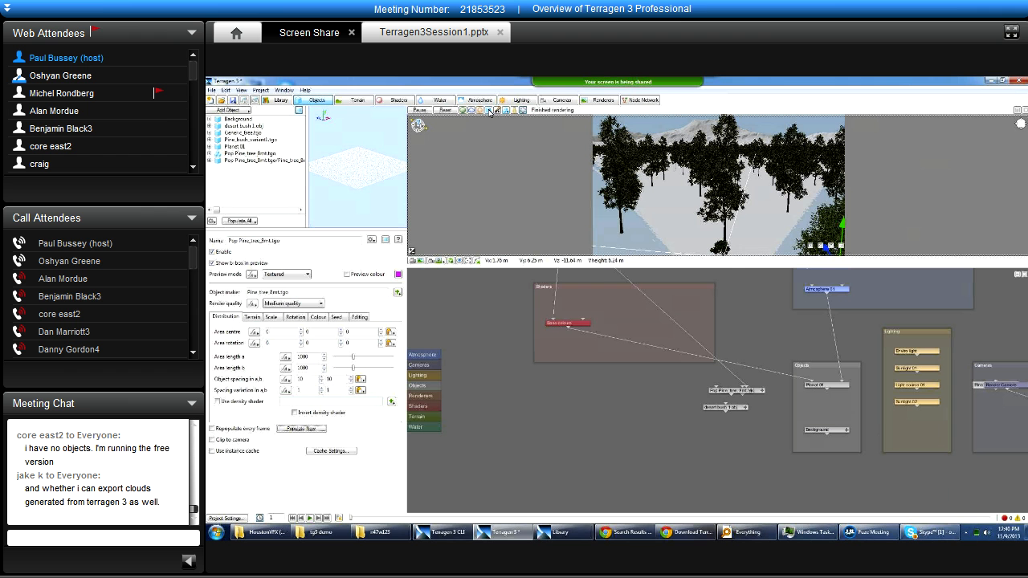
pyautogui.click(489, 111)
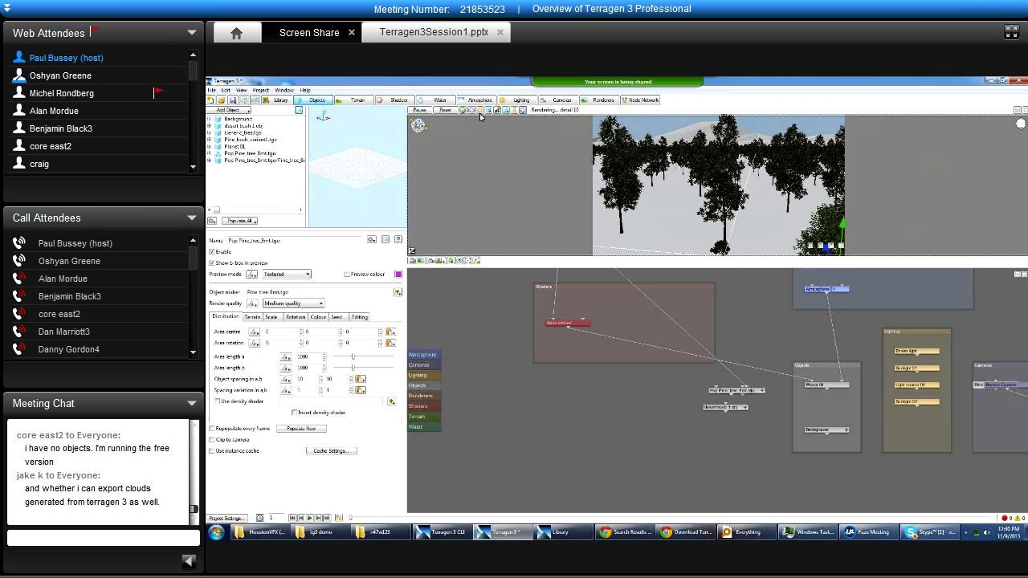
# View the Terragen 3 CLI console's log of the population, then hide the console.
pyautogui.click(444, 534)
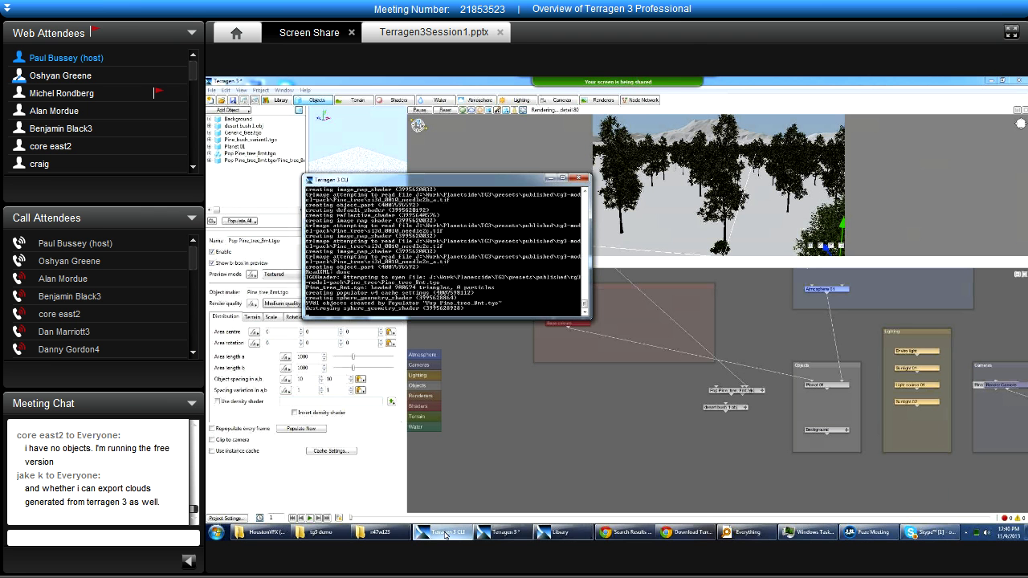
pyautogui.click(444, 533)
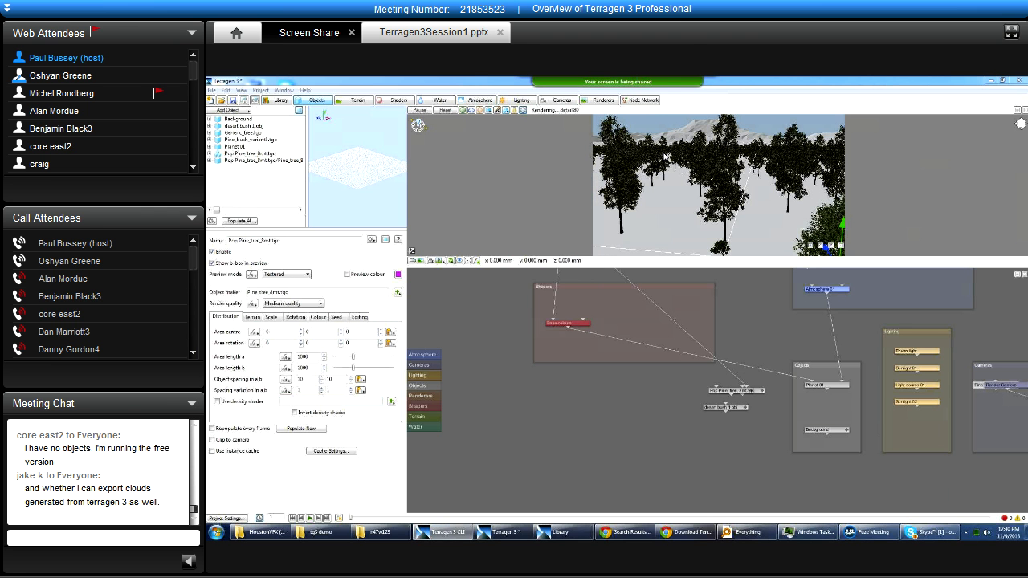
# Display the objects as smooth shaded in the 3D preview.
pyautogui.moveTo(645, 226); pyautogui.dragTo(619, 165, button='middle')
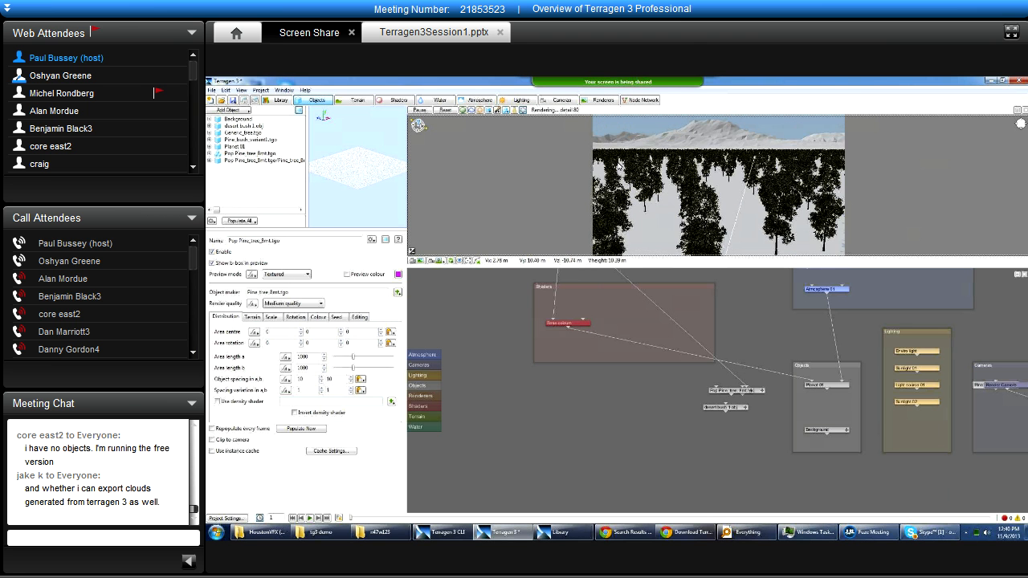
pyautogui.click(490, 110)
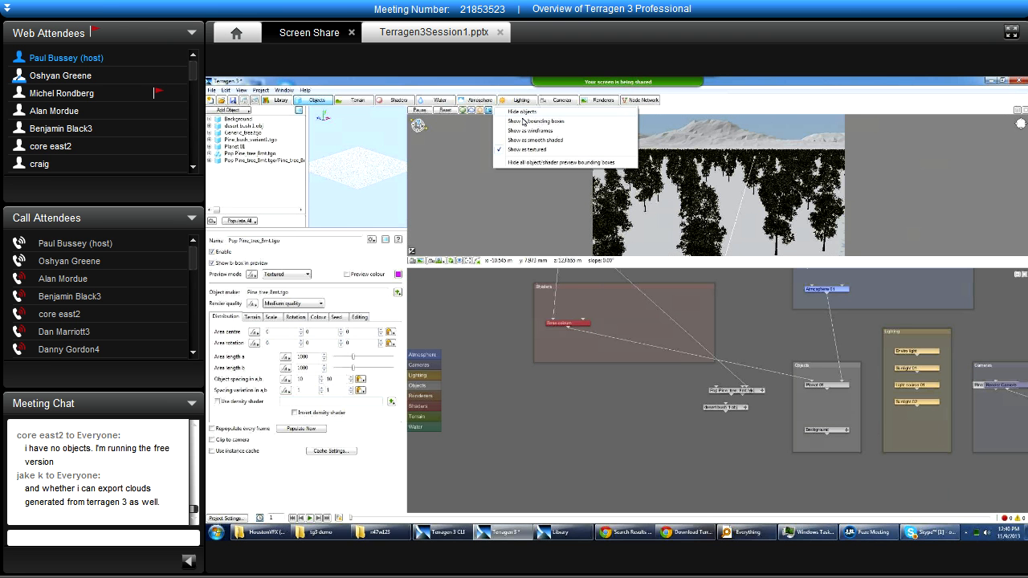
pyautogui.click(549, 140)
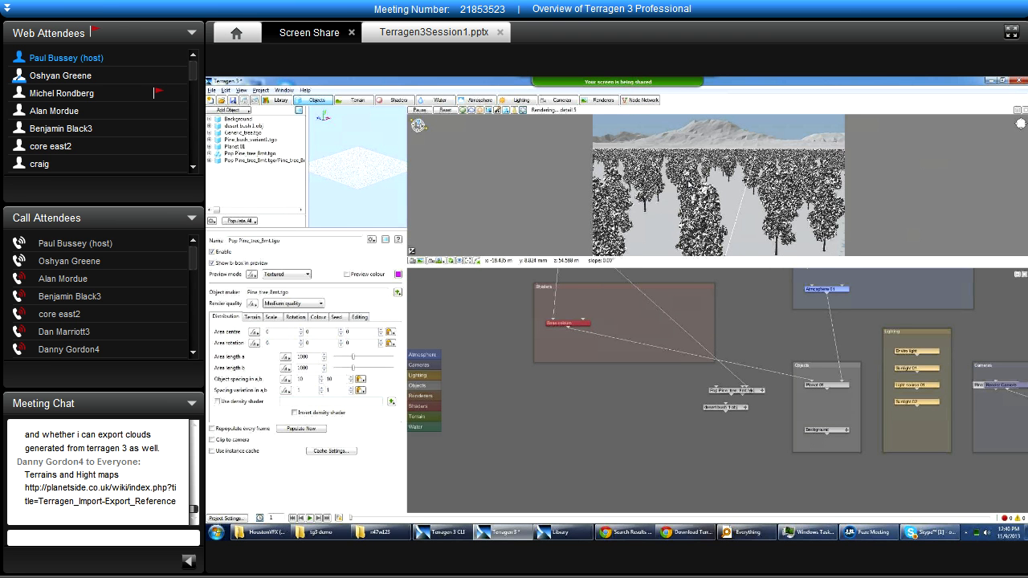
pyautogui.scroll(-3, 677, 224)
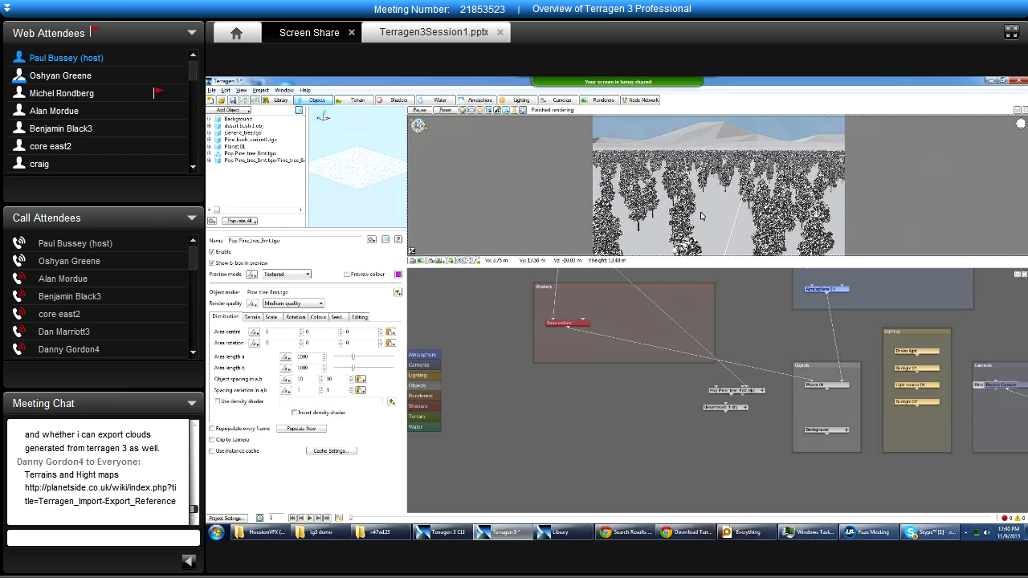
pyautogui.click(276, 155)
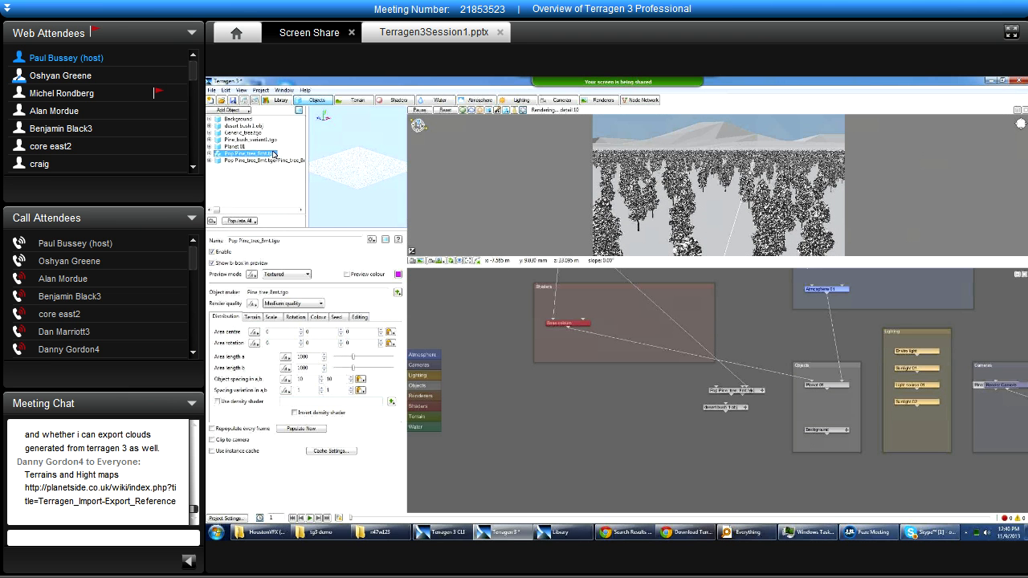
# Examine the category tree in the Library and the metadata of Pine_bush_variant1.tgo.
pyautogui.click(584, 530)
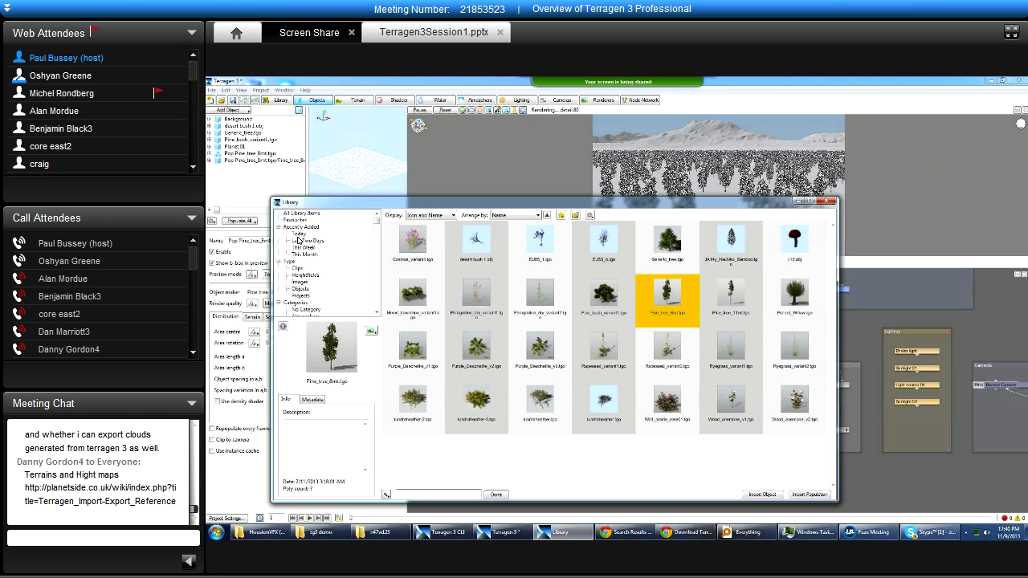
pyautogui.moveTo(376, 221); pyautogui.dragTo(374, 313)
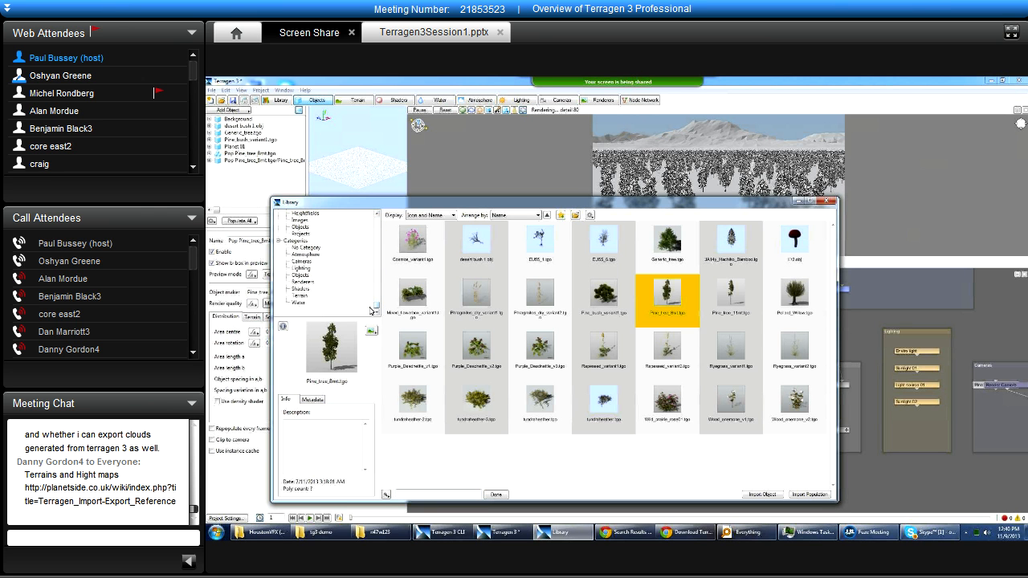
pyautogui.click(335, 443)
pyautogui.click(604, 295)
pyautogui.click(308, 400)
pyautogui.click(319, 440)
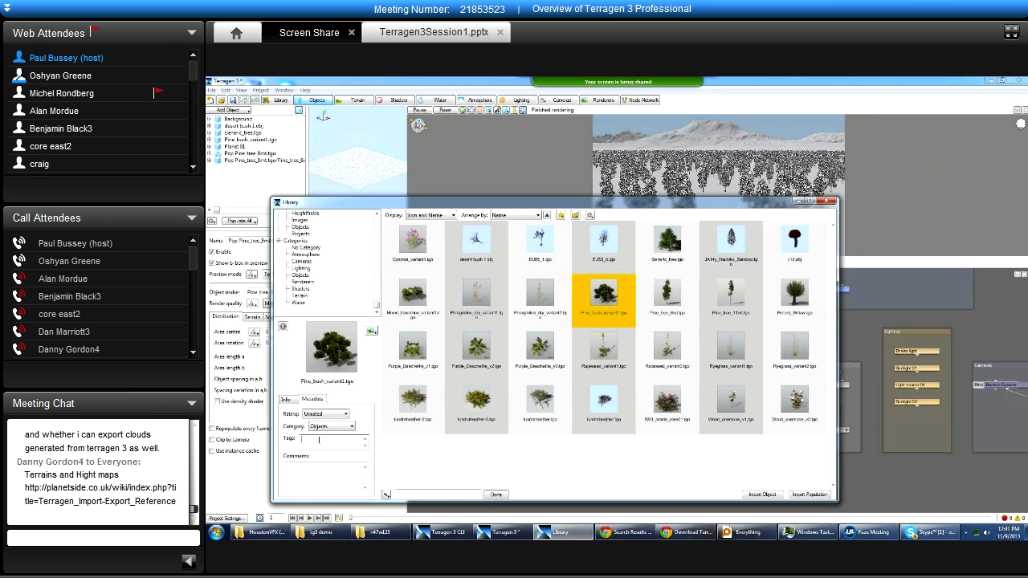
# Refresh the Library, move its window clear of the work area, and close it.
pyautogui.click(440, 494)
pyautogui.moveTo(489, 201); pyautogui.dragTo(524, 175)
pyautogui.click(600, 431)
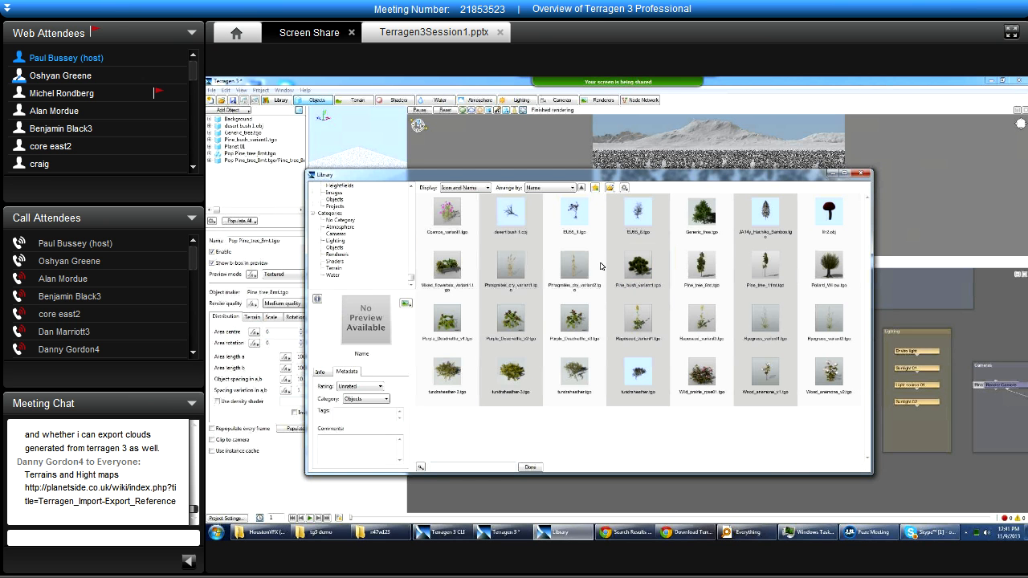
pyautogui.click(598, 254)
pyautogui.click(625, 189)
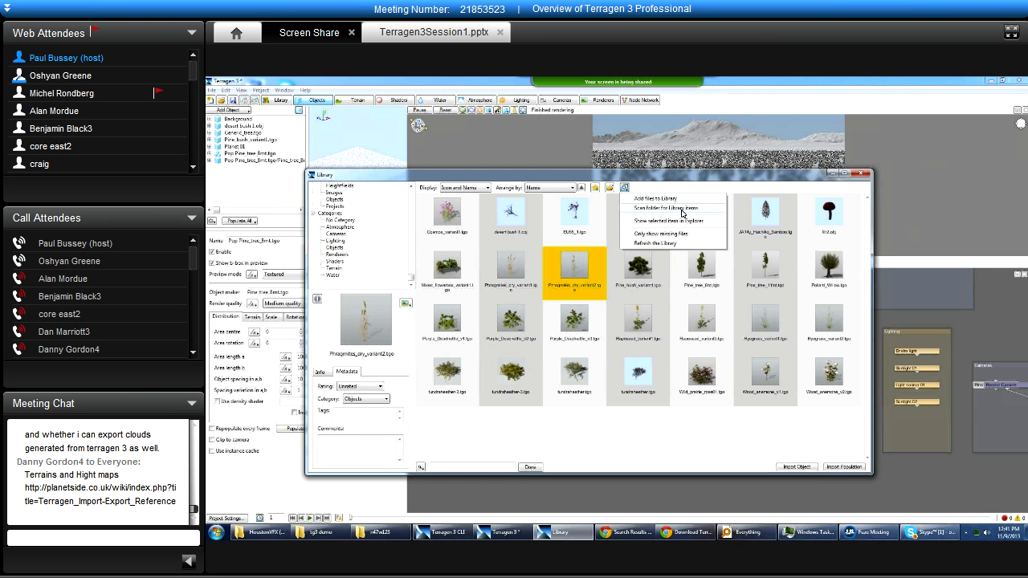
pyautogui.click(656, 243)
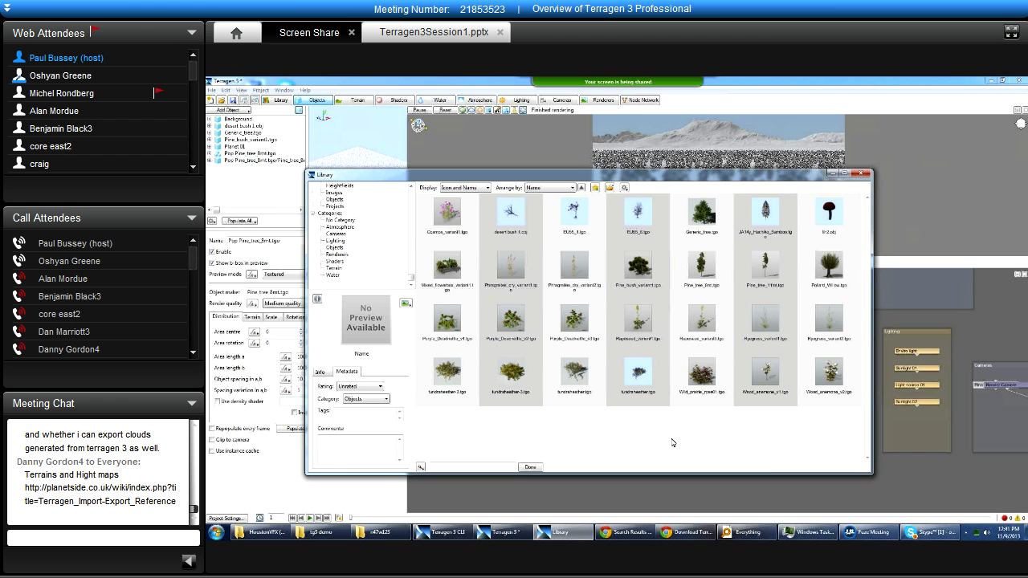
pyautogui.moveTo(585, 175); pyautogui.dragTo(567, 116)
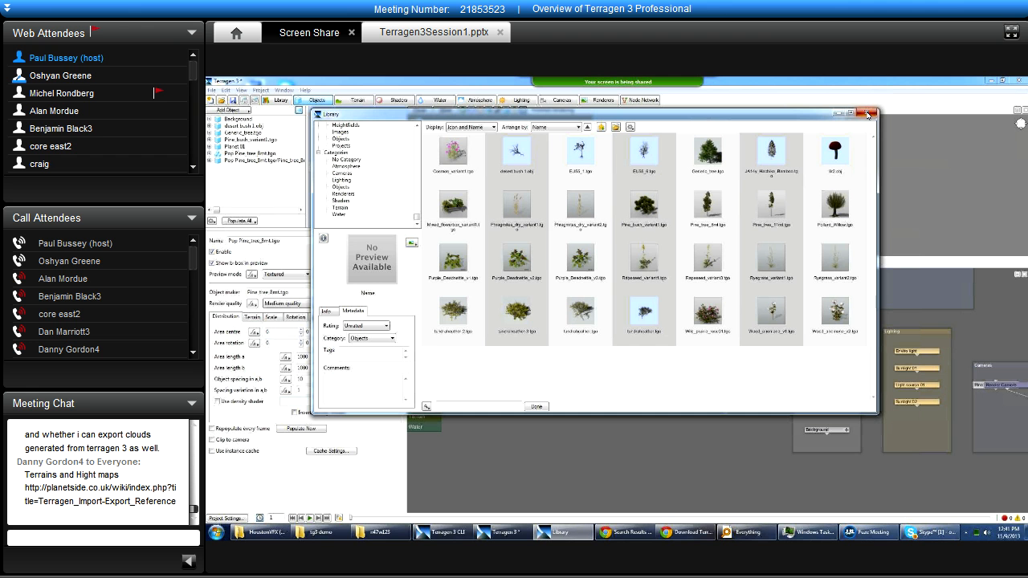
pyautogui.click(867, 114)
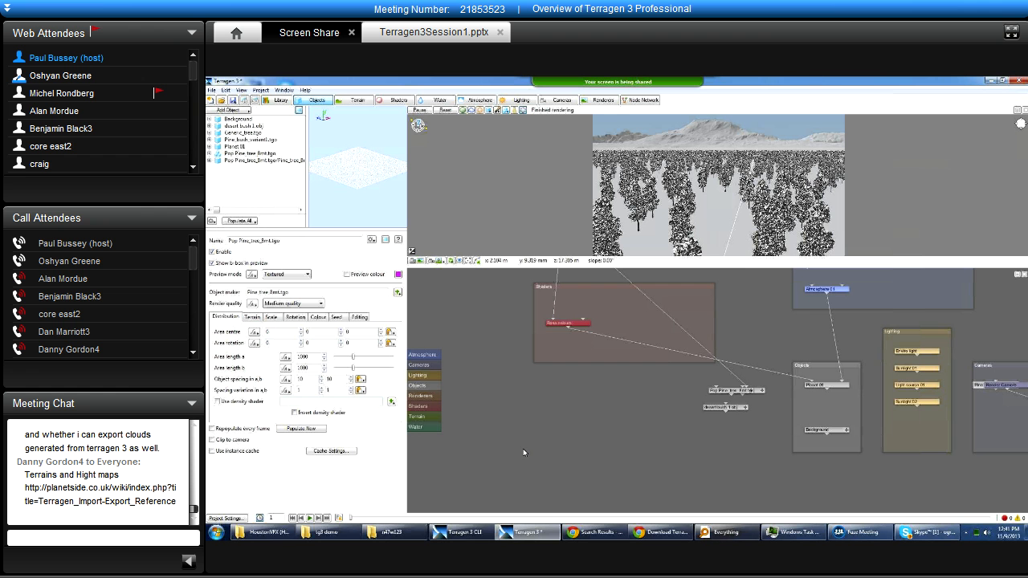
# View the settings of the Base colours shader in the Shaders layout and of Fractal terrain 01 in the Terrain layout.
pyautogui.moveTo(485, 334); pyautogui.dragTo(525, 358)
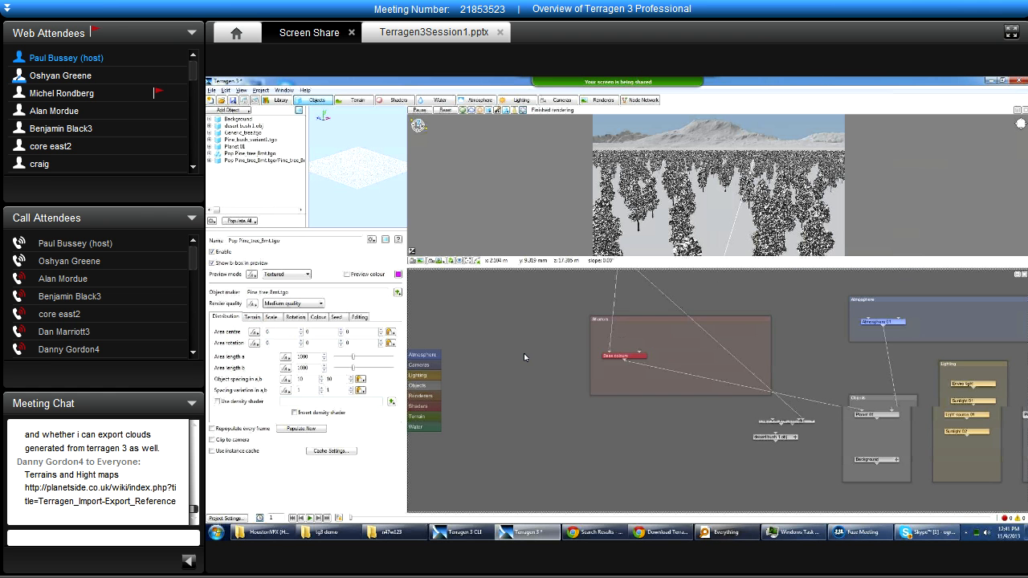
pyautogui.moveTo(634, 279); pyautogui.dragTo(560, 359)
pyautogui.moveTo(669, 343); pyautogui.dragTo(703, 413)
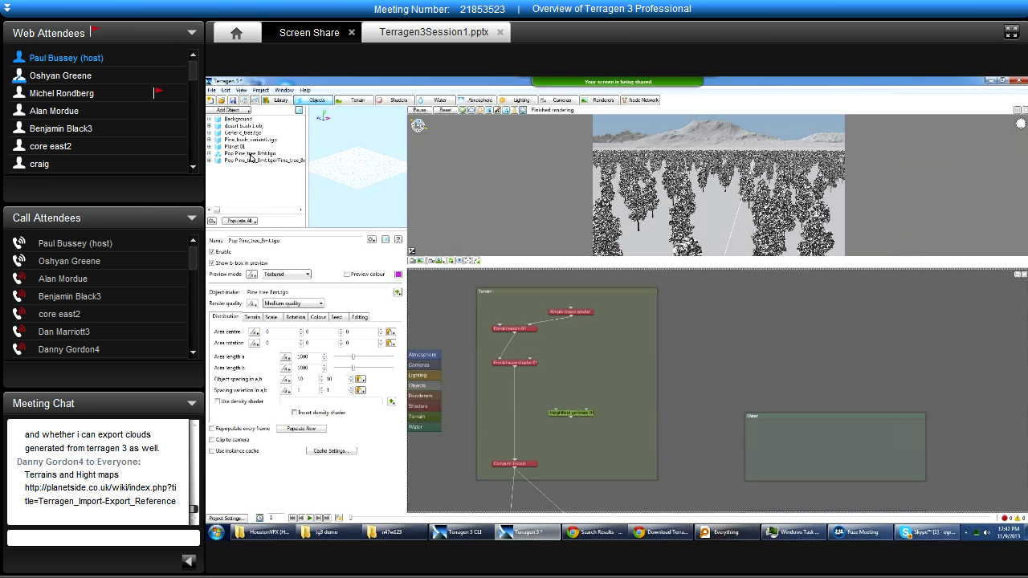
pyautogui.click(396, 101)
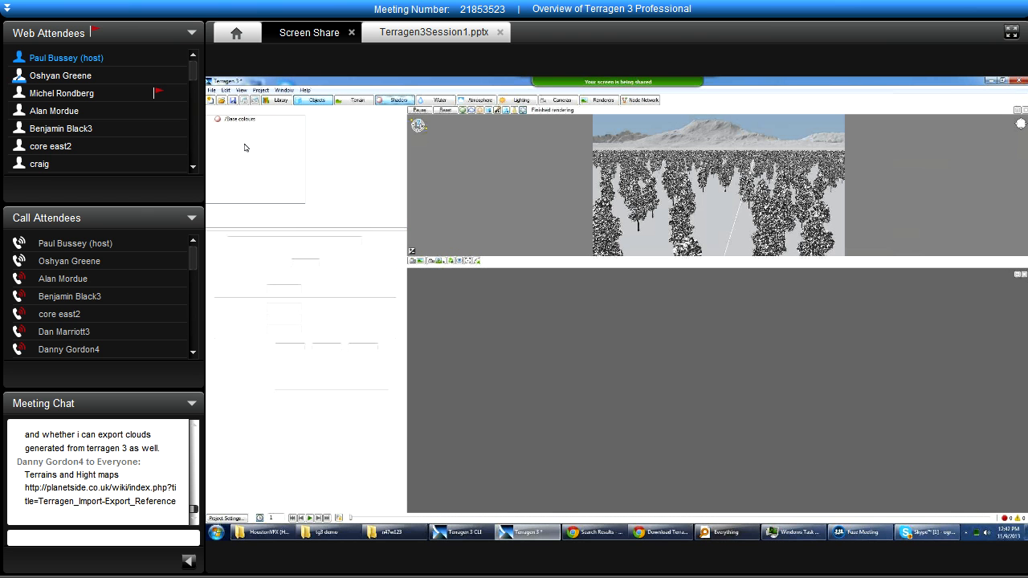
pyautogui.click(242, 118)
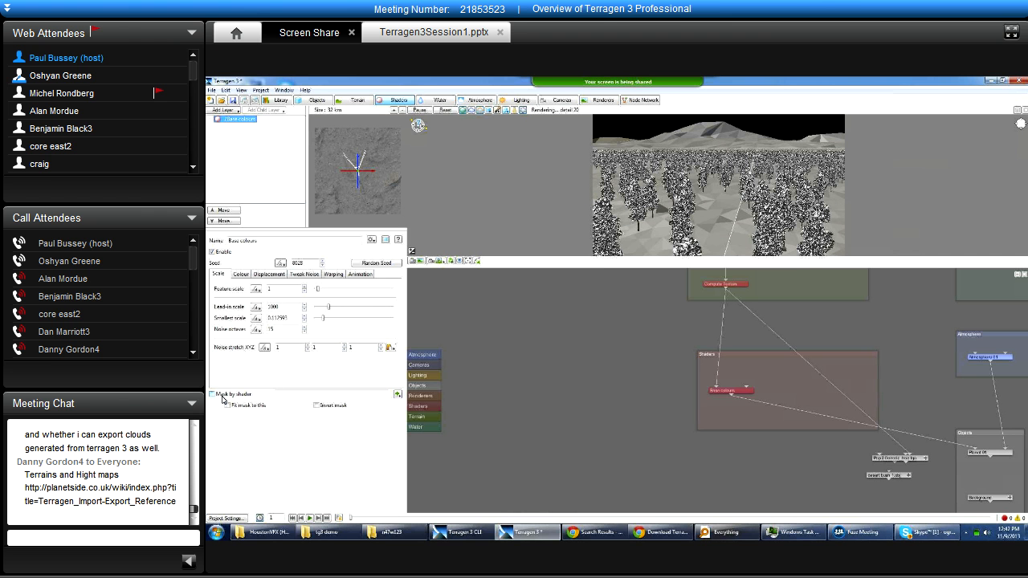
pyautogui.click(353, 100)
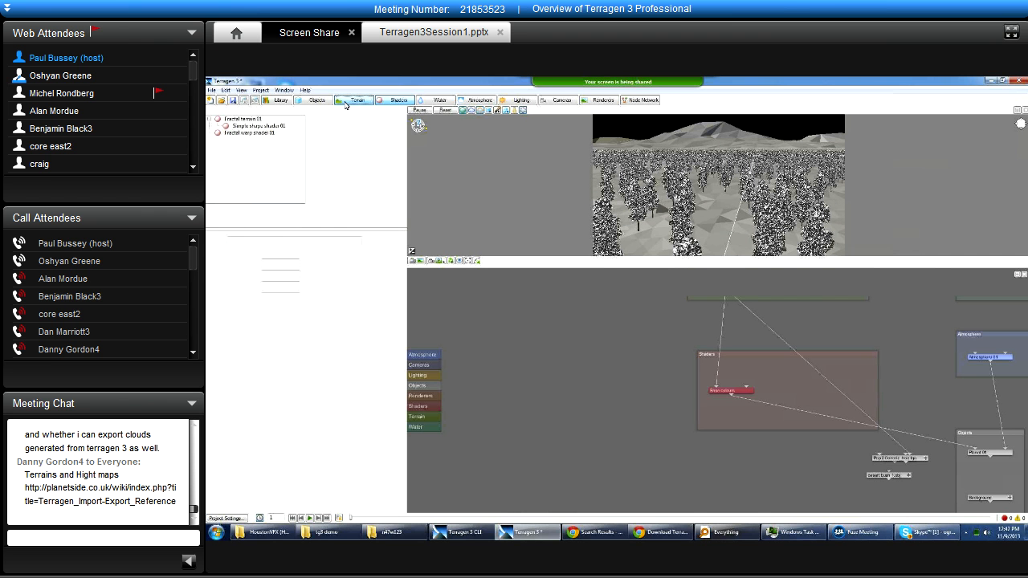
pyautogui.click(256, 121)
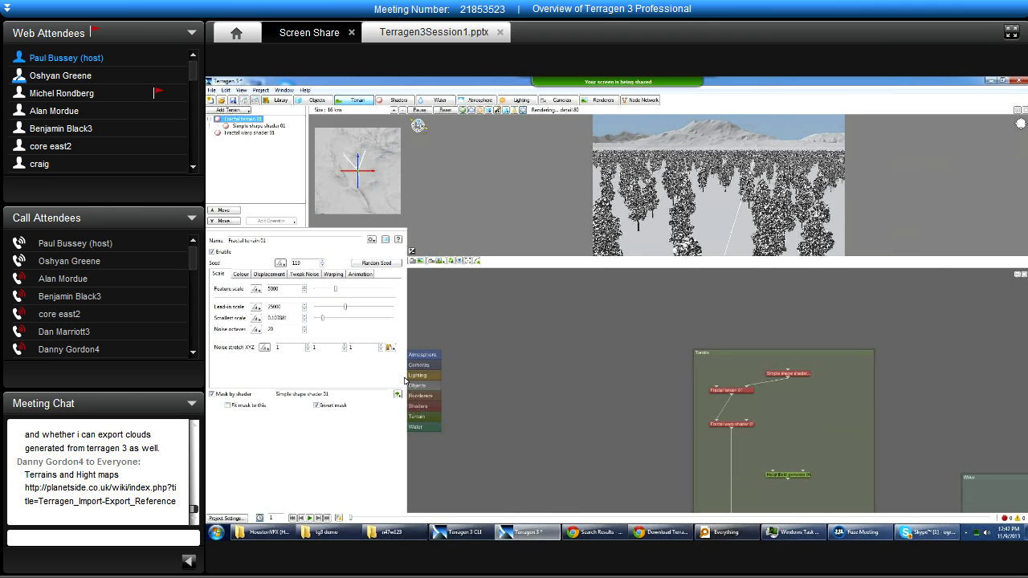
# Switch to Fuze Meeting, dismiss the connection notice, check the meeting, and return to Terragen 3.
pyautogui.click(876, 535)
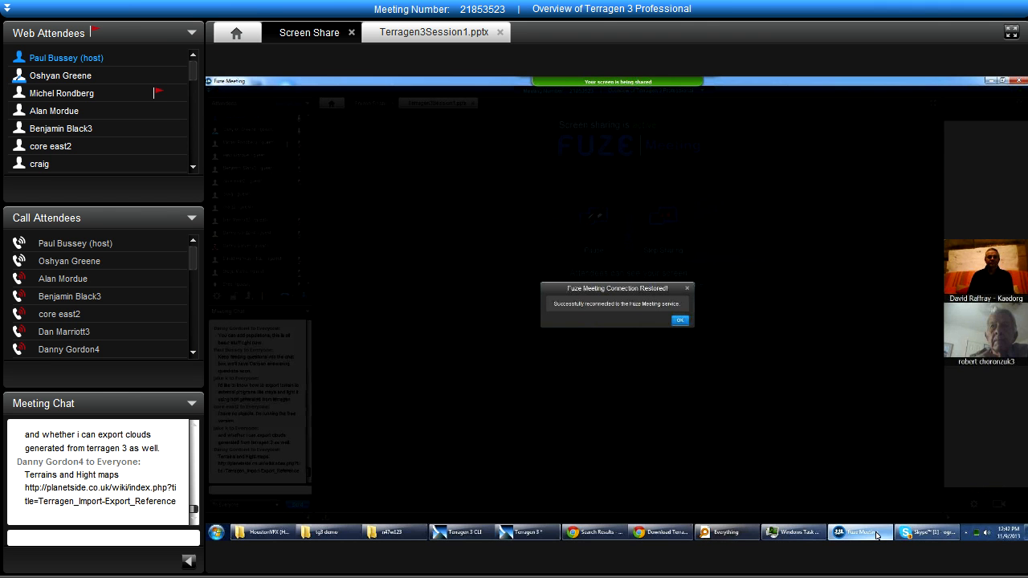
pyautogui.click(680, 321)
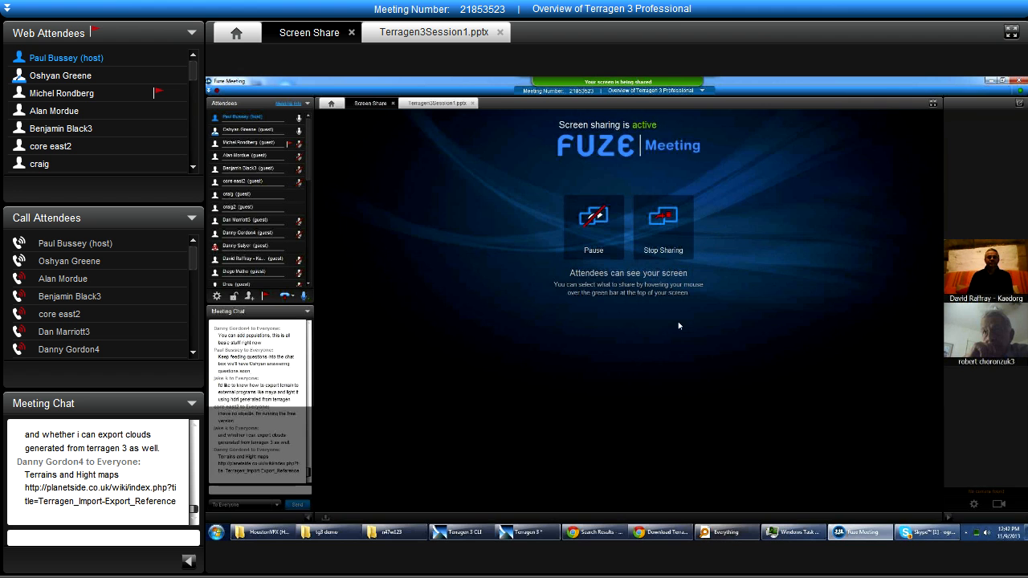
pyautogui.moveTo(865, 537)
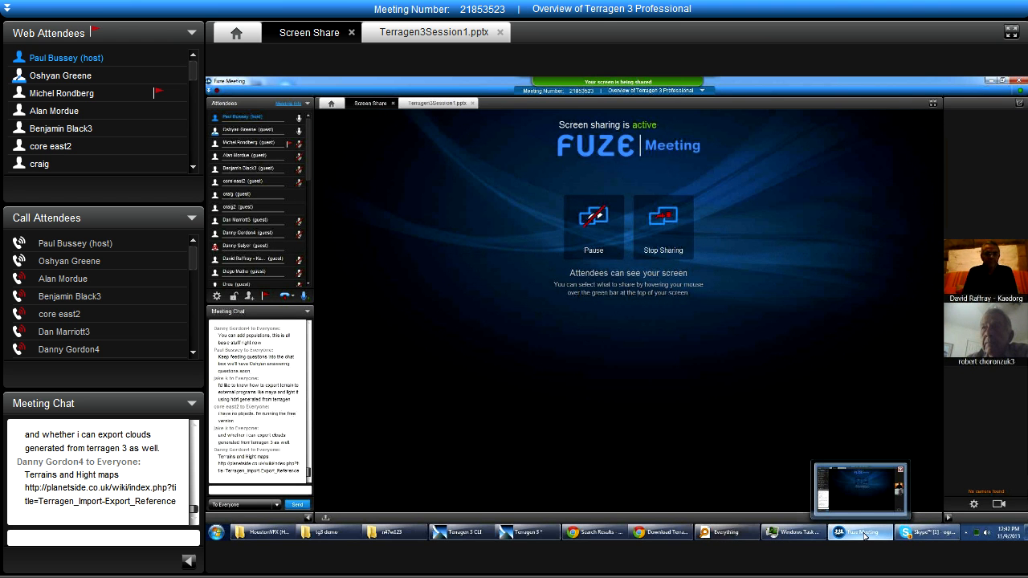
pyautogui.click(864, 536)
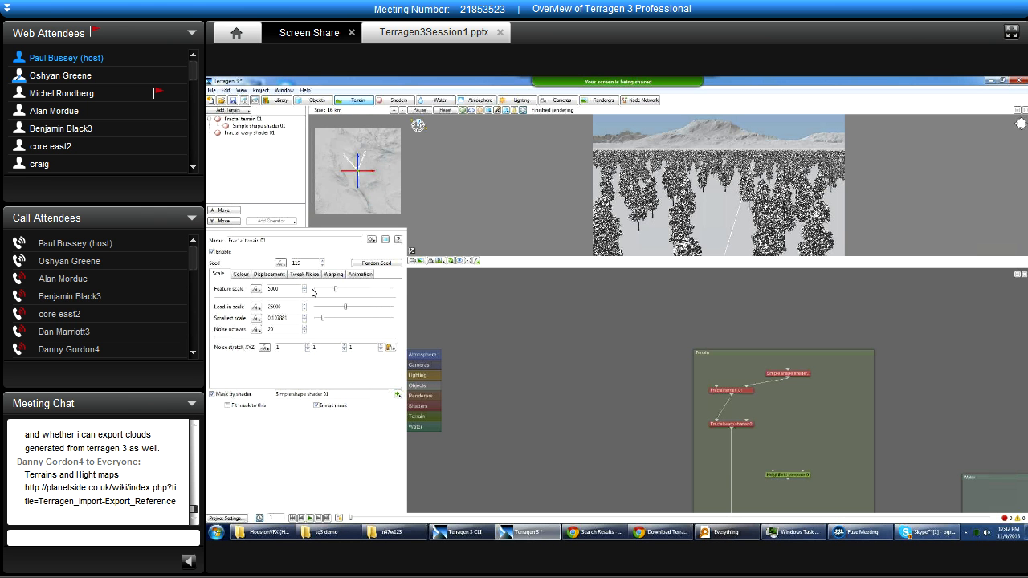
# Disable Fractal terrain 01 and re-enable it to compare the mountains in the 3D preview.
pyautogui.doubleClick(286, 288)
pyautogui.click(283, 306)
pyautogui.click(283, 329)
pyautogui.click(282, 288)
pyautogui.click(212, 253)
pyautogui.click(212, 252)
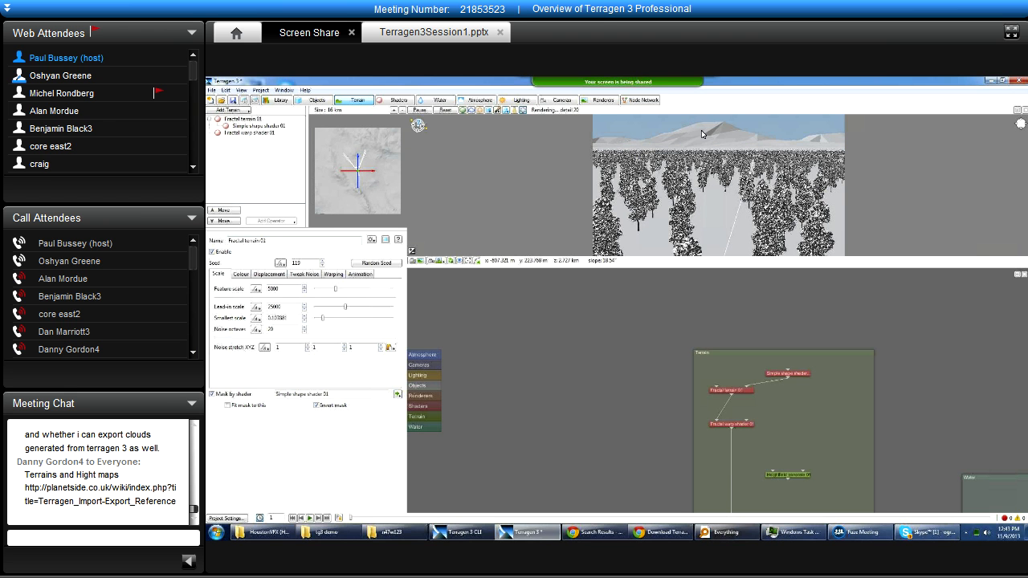
pyautogui.click(212, 252)
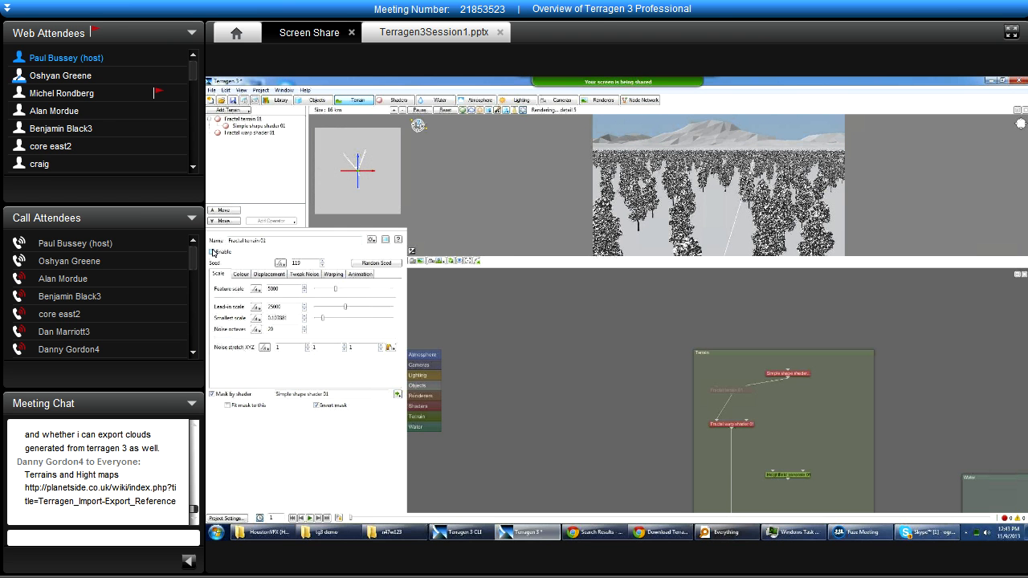
pyautogui.click(212, 252)
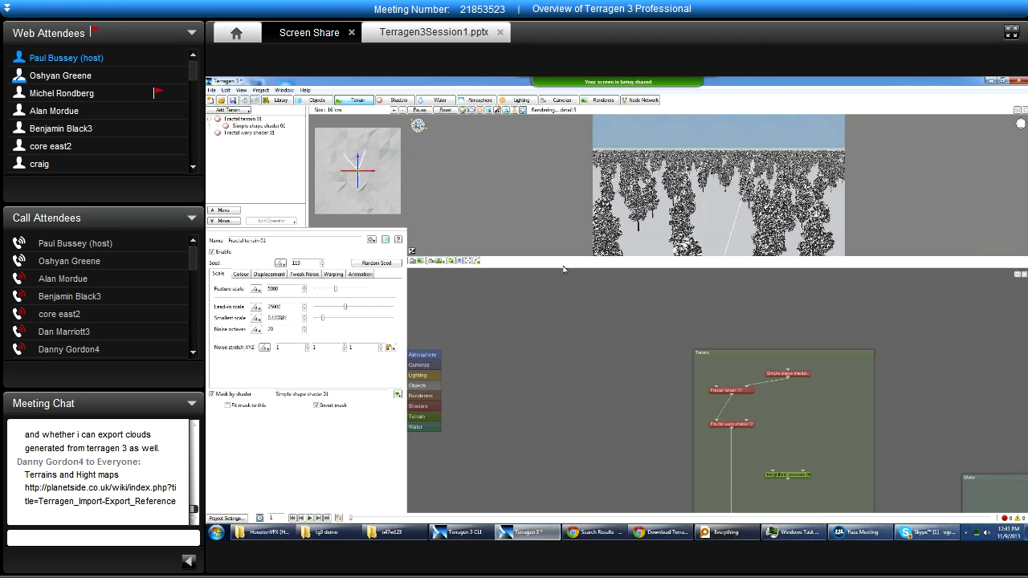
# Make the 3D preview pane taller and review the displacement, tweak noise, warping and animation settings of Fractal terrain 01.
pyautogui.moveTo(569, 285); pyautogui.dragTo(570, 371)
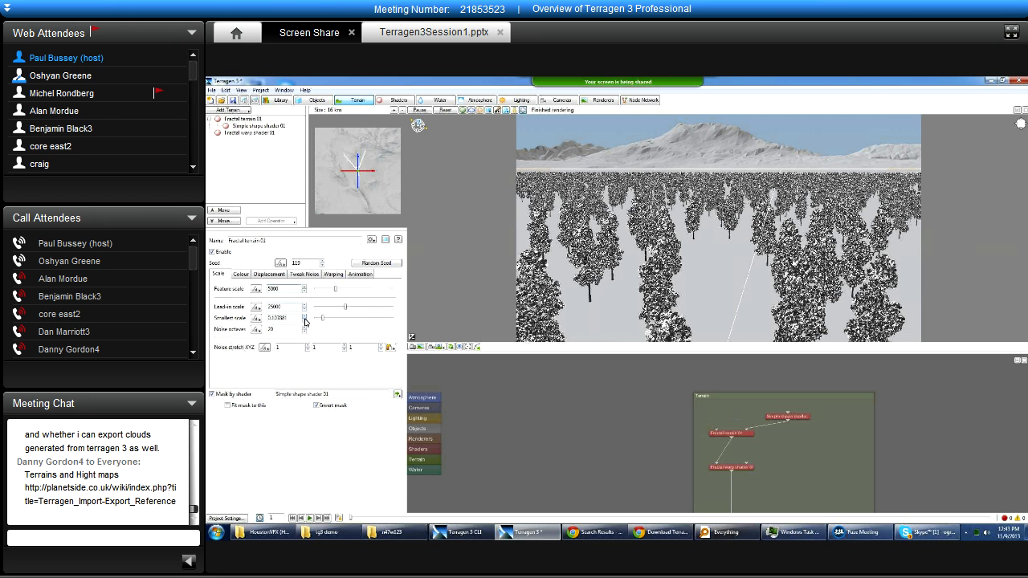
pyautogui.click(269, 274)
pyautogui.click(305, 274)
pyautogui.click(334, 274)
pyautogui.click(360, 274)
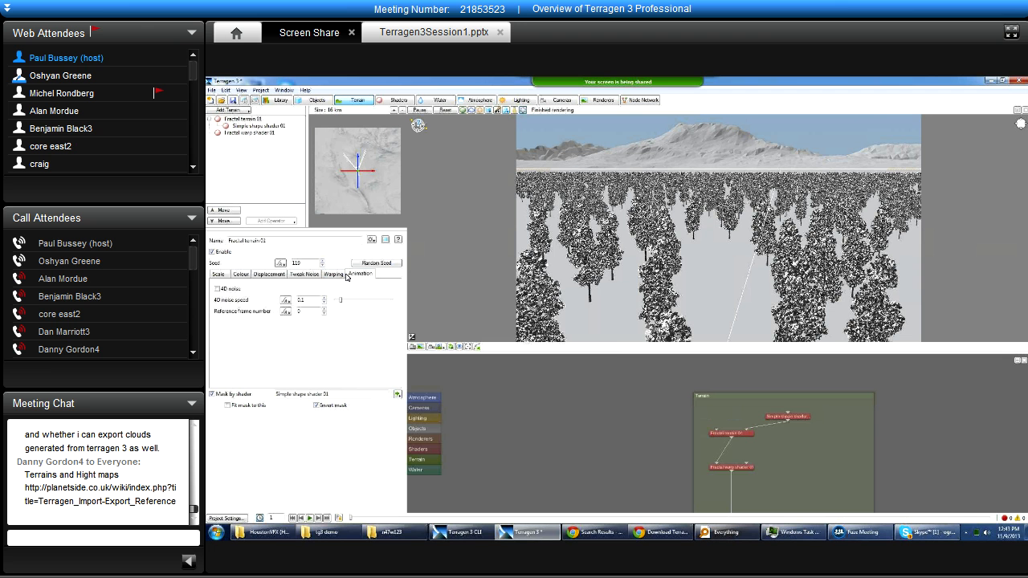
pyautogui.click(220, 275)
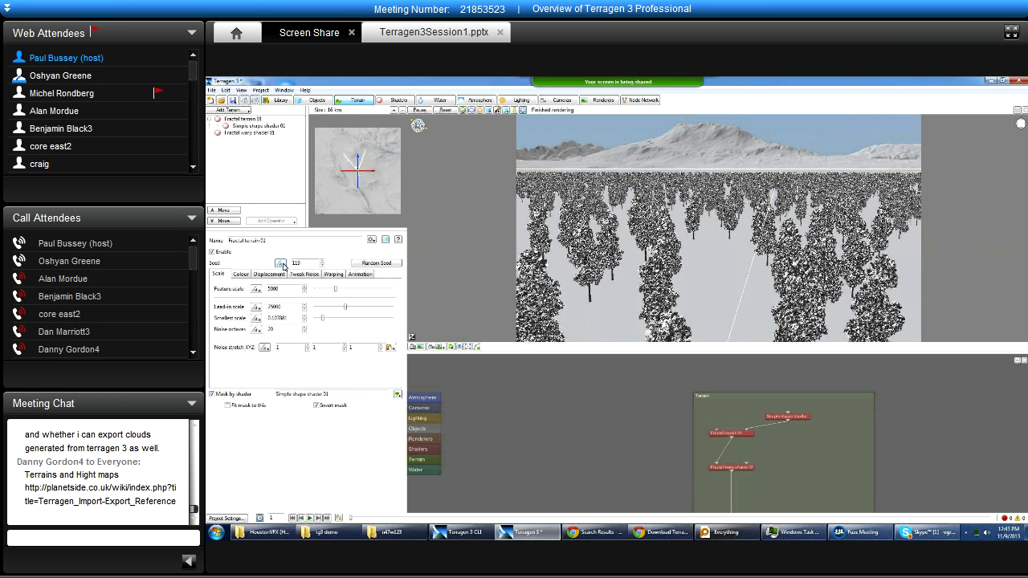
# View the animation options for Fractal terrain 01's seed, show it in the Animation panel, and close that panel.
pyautogui.click(280, 264)
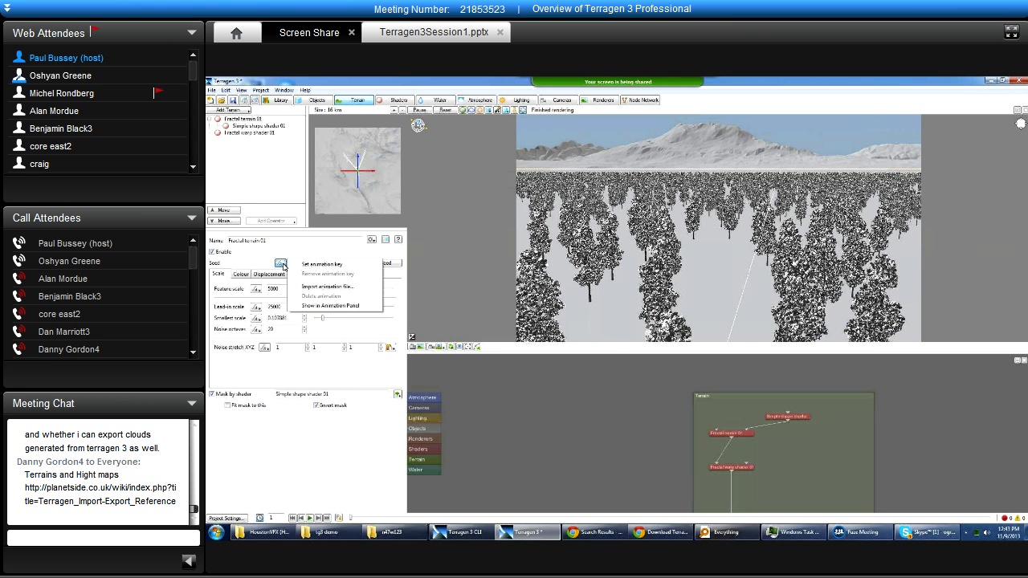
pyautogui.click(280, 263)
pyautogui.click(280, 263)
pyautogui.click(348, 306)
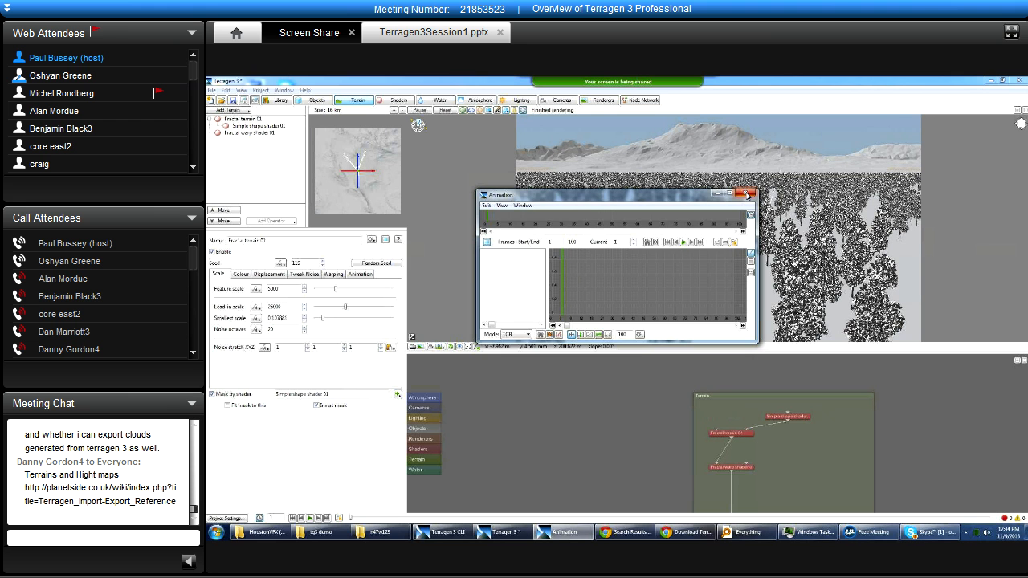
pyautogui.click(747, 194)
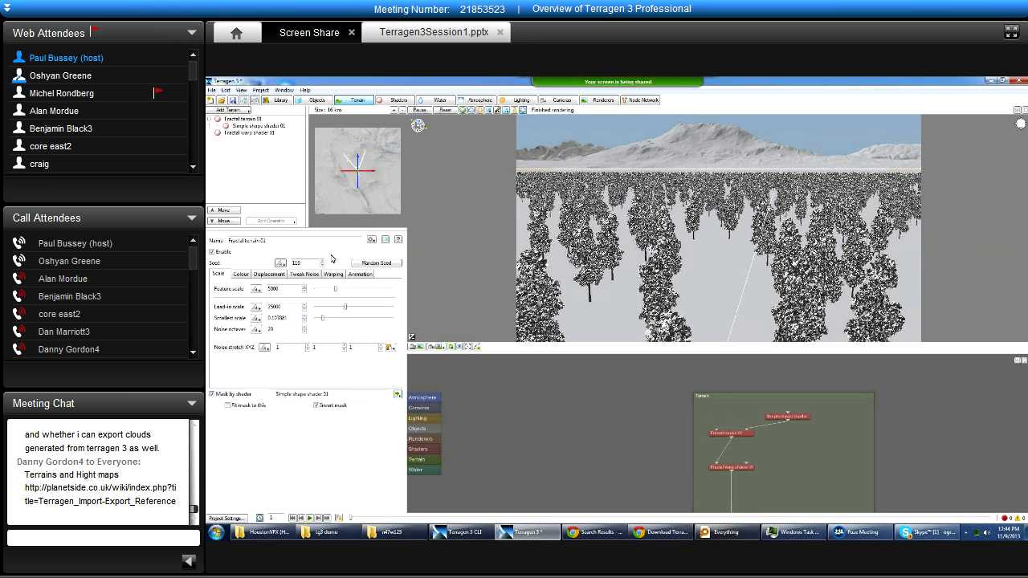
pyautogui.click(280, 263)
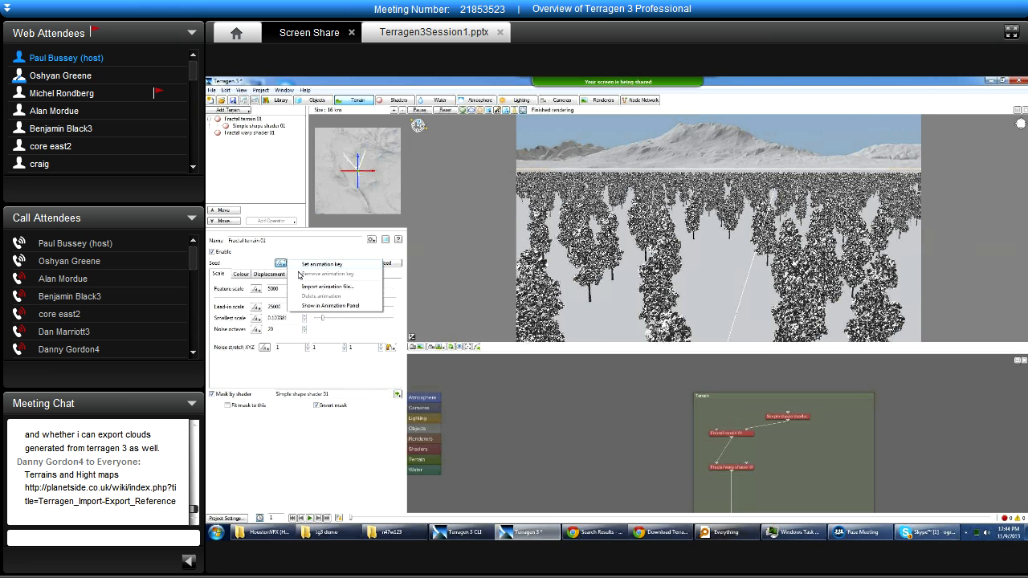
pyautogui.click(305, 247)
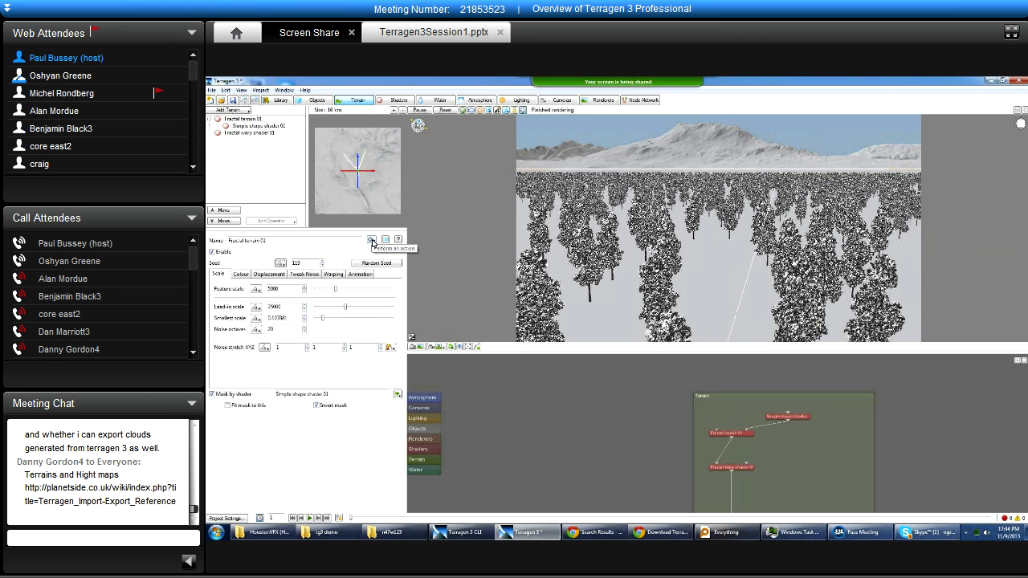
# Append "fgh fg" to the name of Fractal terrain 01 and centre its node in the network.
pyautogui.doubleClick(281, 239)
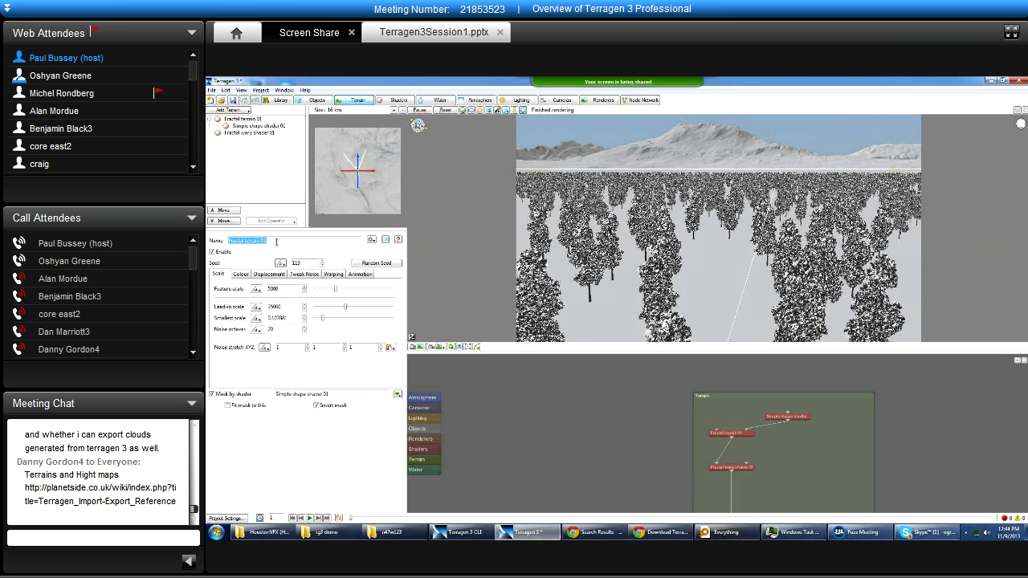
pyautogui.write('fgh fg')
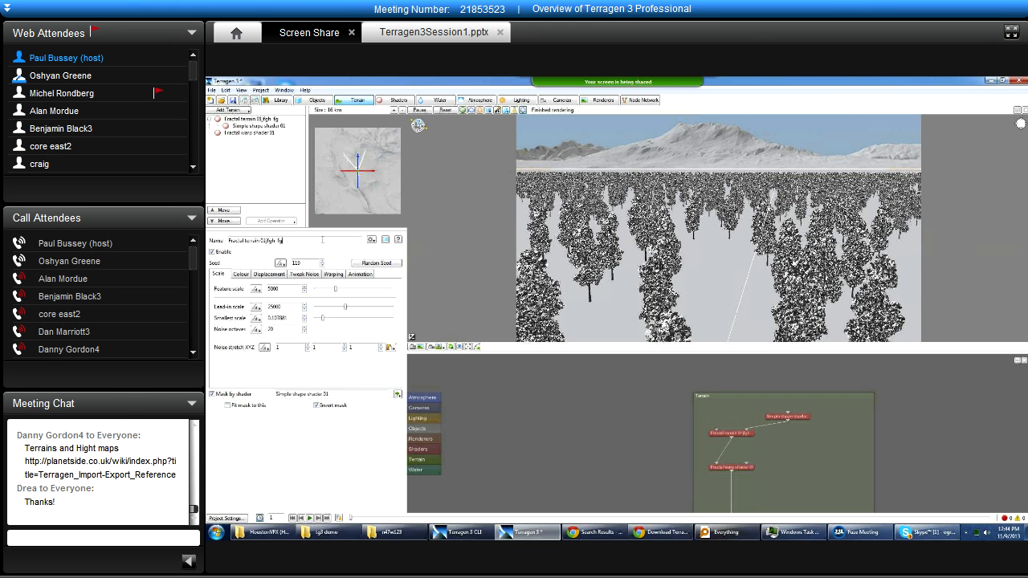
pyautogui.moveTo(229, 240); pyautogui.dragTo(264, 239)
pyautogui.click(350, 239)
pyautogui.click(371, 239)
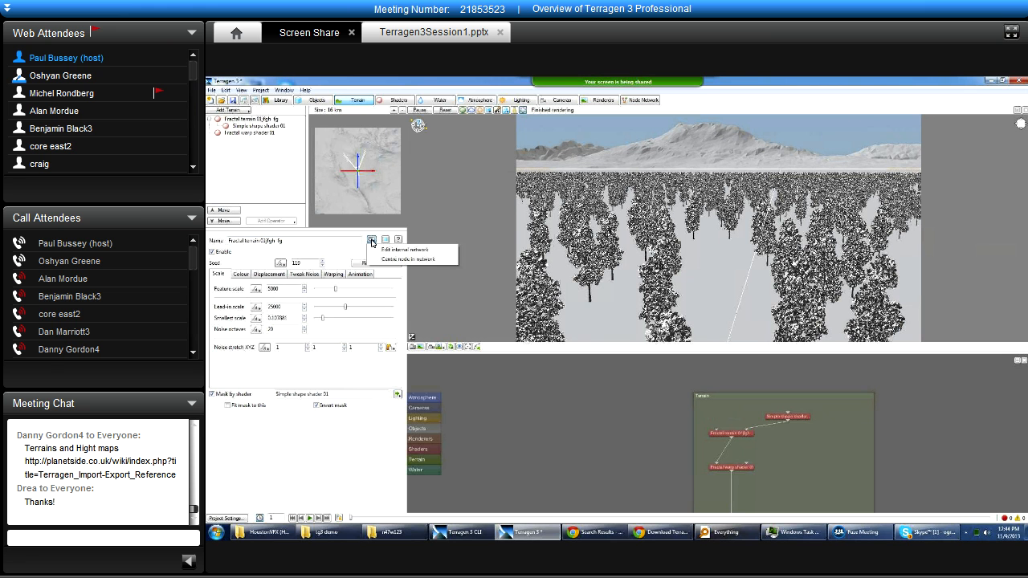
pyautogui.click(444, 259)
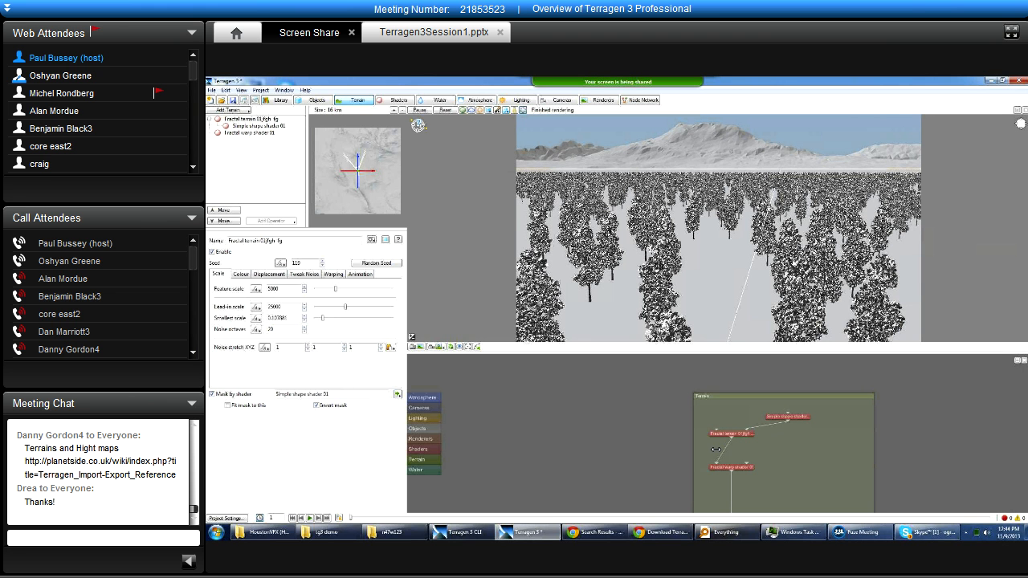
# Open the fractal terrain's shader preview in its own window, enlarge it, view the shader painting options, and close the window.
pyautogui.click(384, 242)
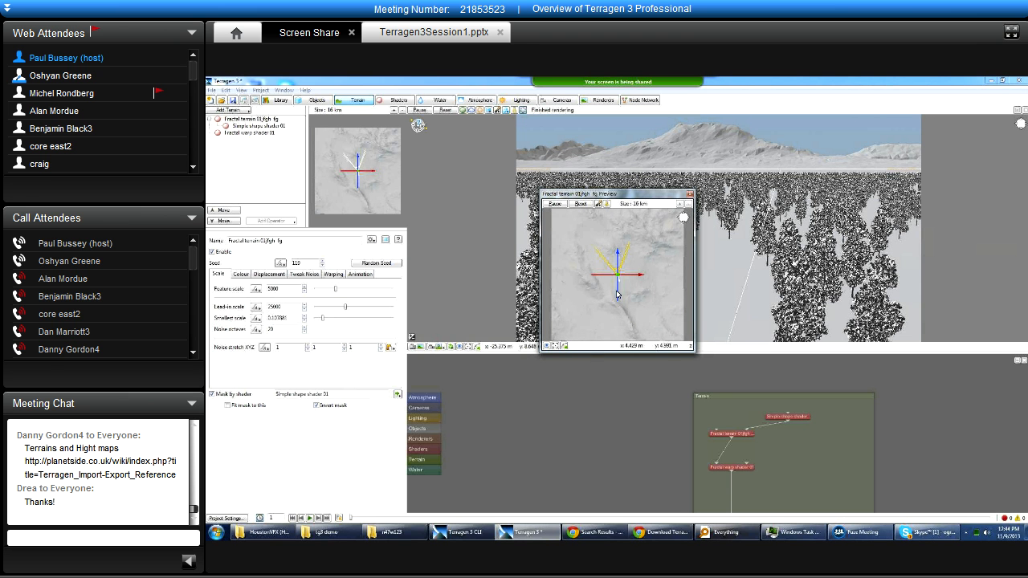
pyautogui.moveTo(624, 192); pyautogui.dragTo(593, 185)
pyautogui.moveTo(665, 346); pyautogui.dragTo(818, 453)
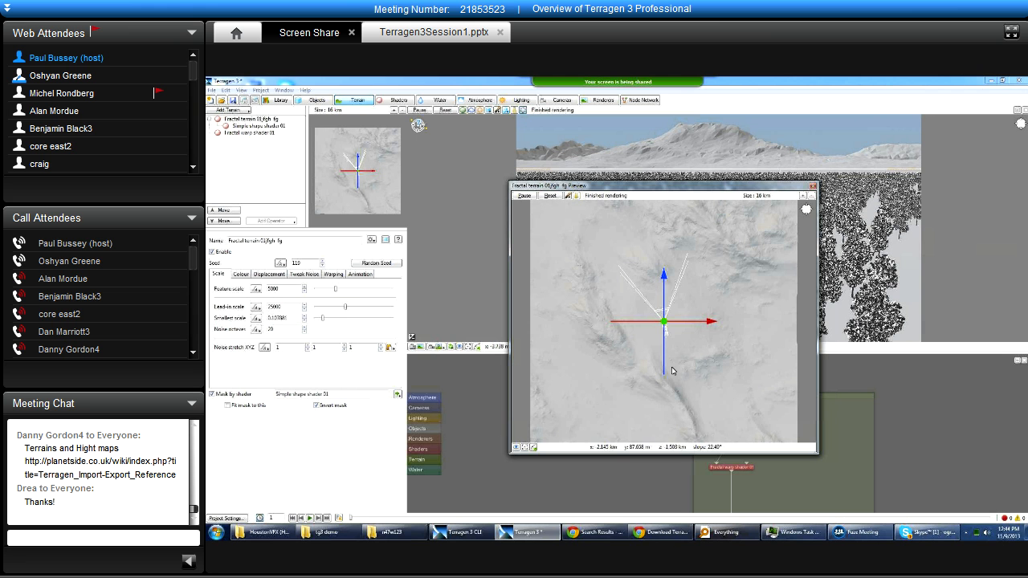
pyautogui.click(567, 196)
pyautogui.moveTo(609, 199)
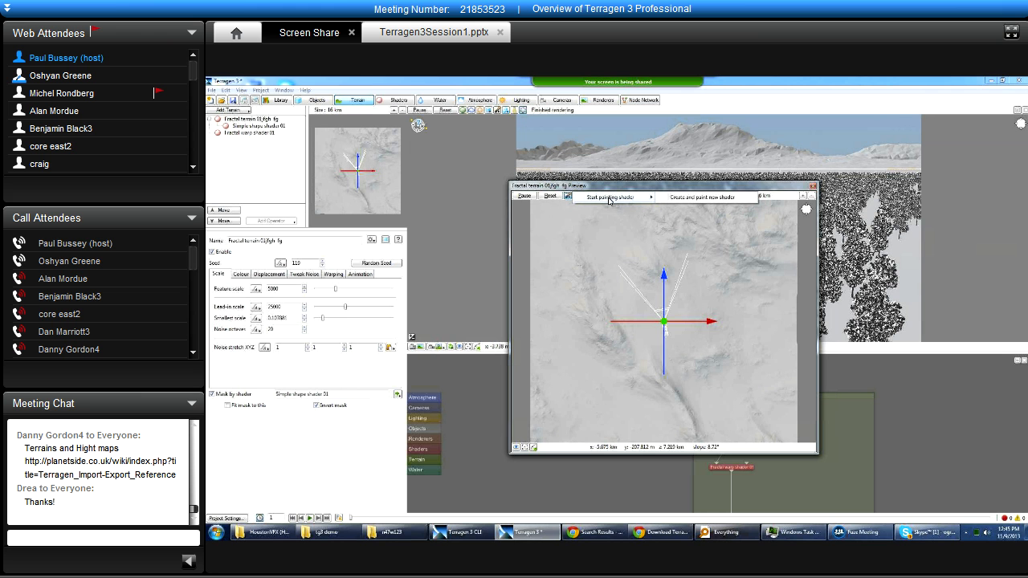
pyautogui.click(656, 260)
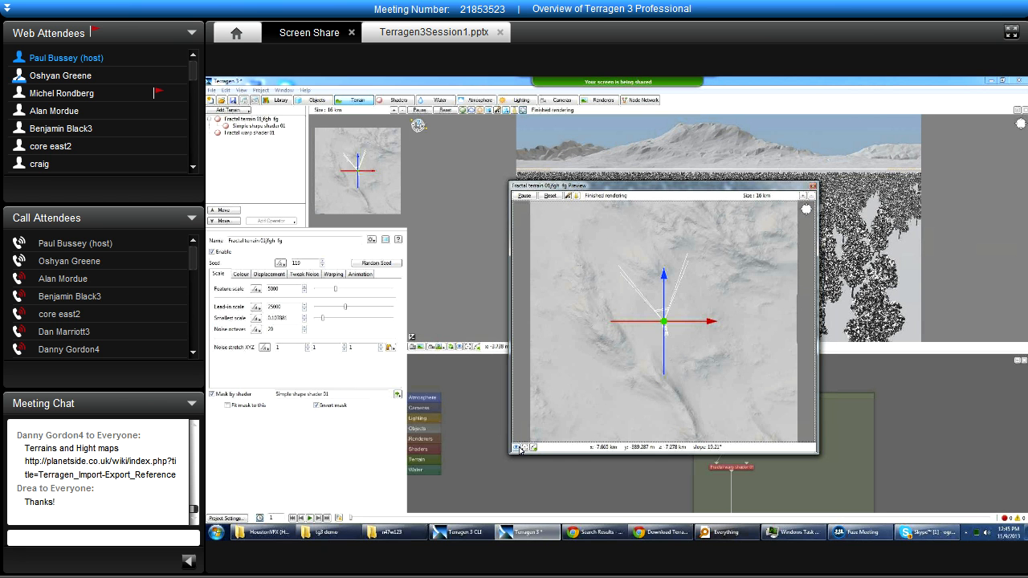
pyautogui.click(812, 188)
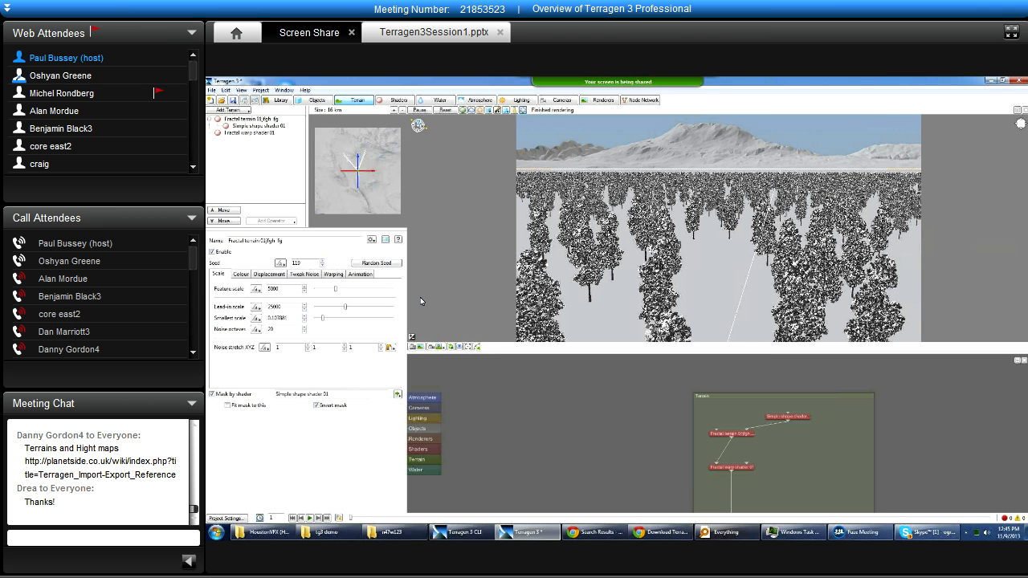
# Open the online help for the fractal terrain node, skim the Power Fractal Shader v3 page, close it, and return to Terragen 3.
pyautogui.click(397, 241)
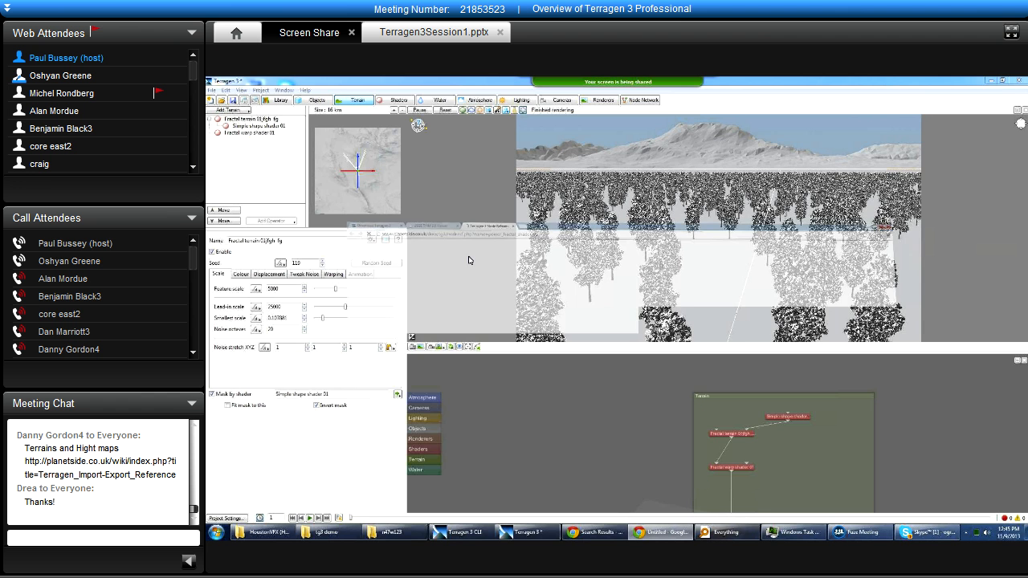
pyautogui.scroll(-3, 462, 322)
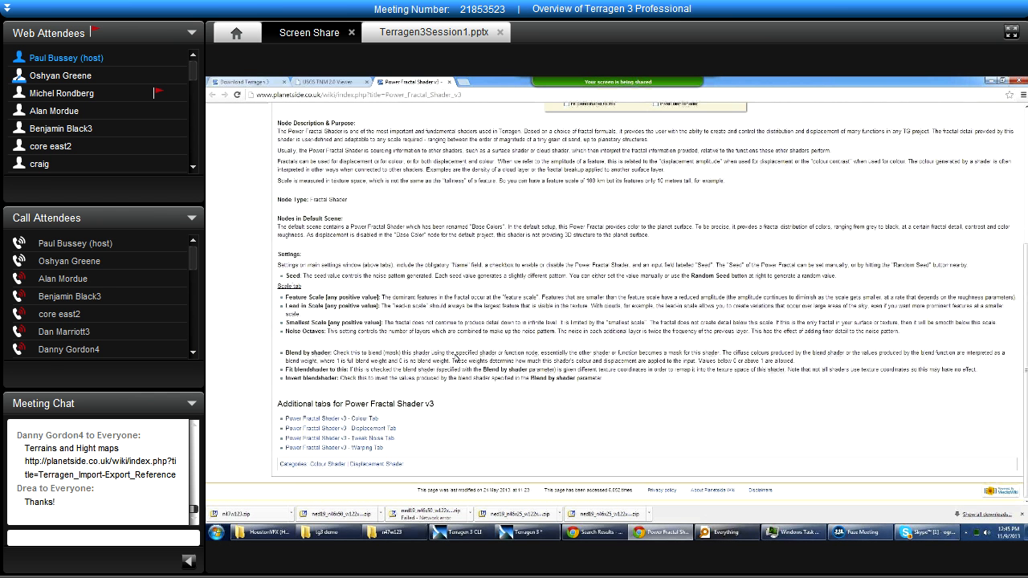
pyautogui.scroll(5, 455, 353)
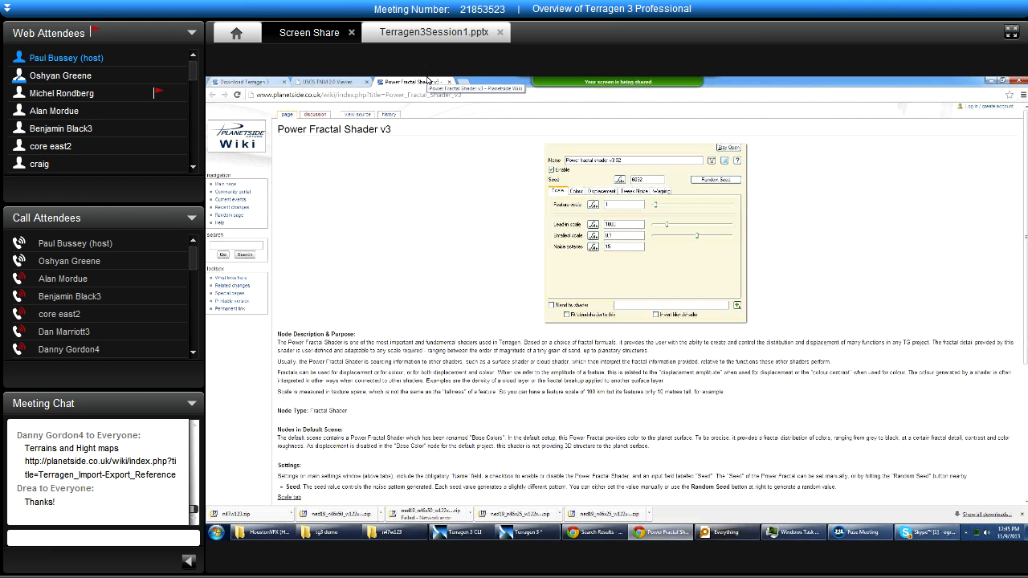
pyautogui.middleClick(427, 79)
pyautogui.click(652, 532)
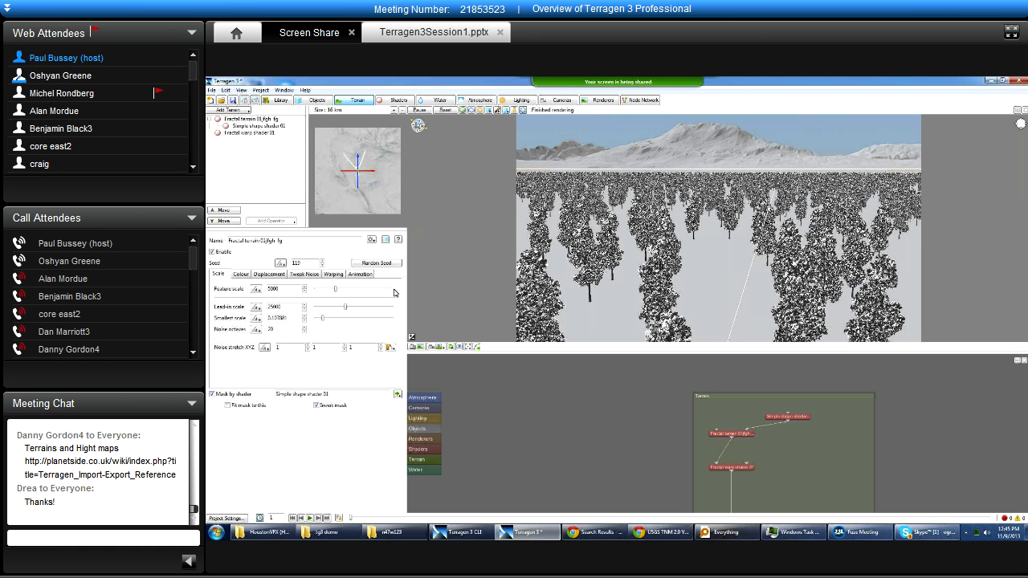
# Copy the fractal terrain's Noise stretch XYZ coordinates and paste them into the Position of Simple shape shader 01.
pyautogui.click(392, 348)
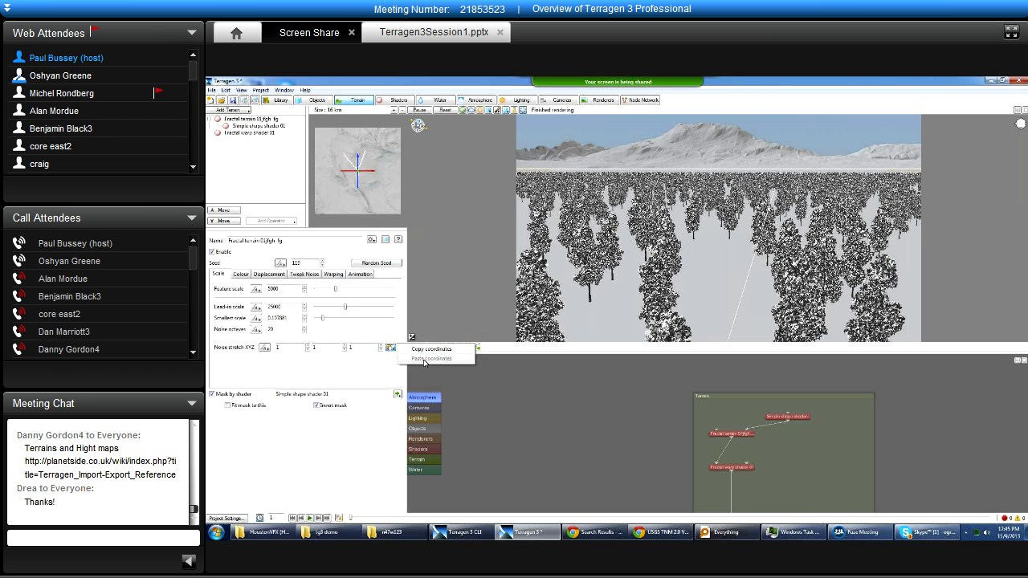
pyautogui.click(381, 369)
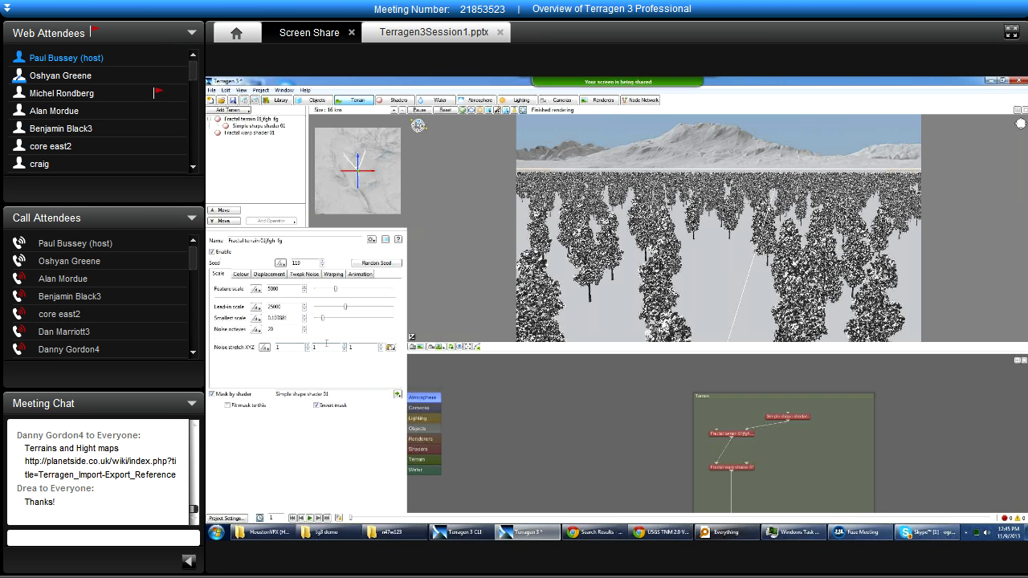
pyautogui.click(392, 348)
pyautogui.click(426, 349)
pyautogui.click(251, 133)
pyautogui.click(257, 126)
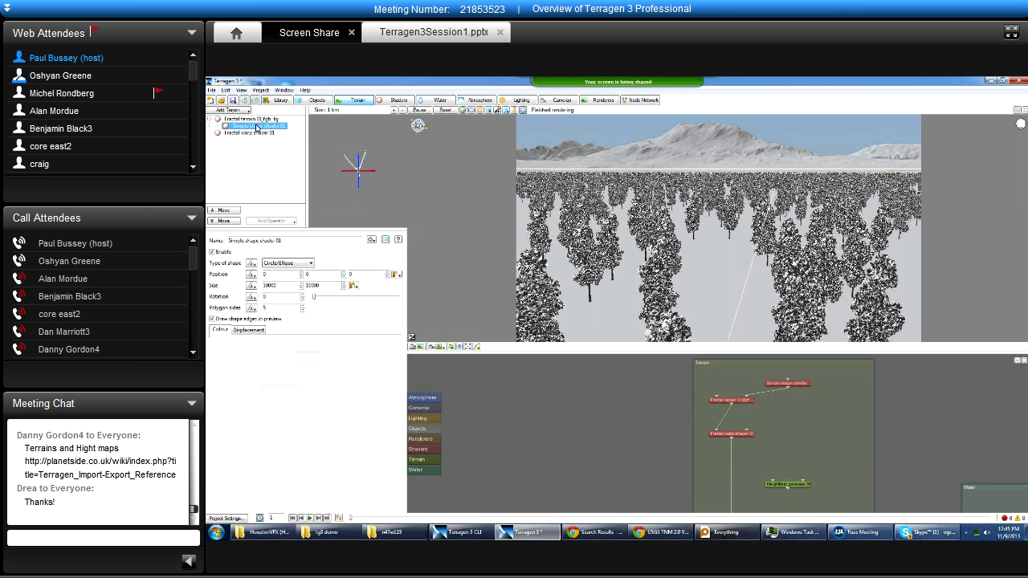
pyautogui.click(395, 274)
pyautogui.click(438, 286)
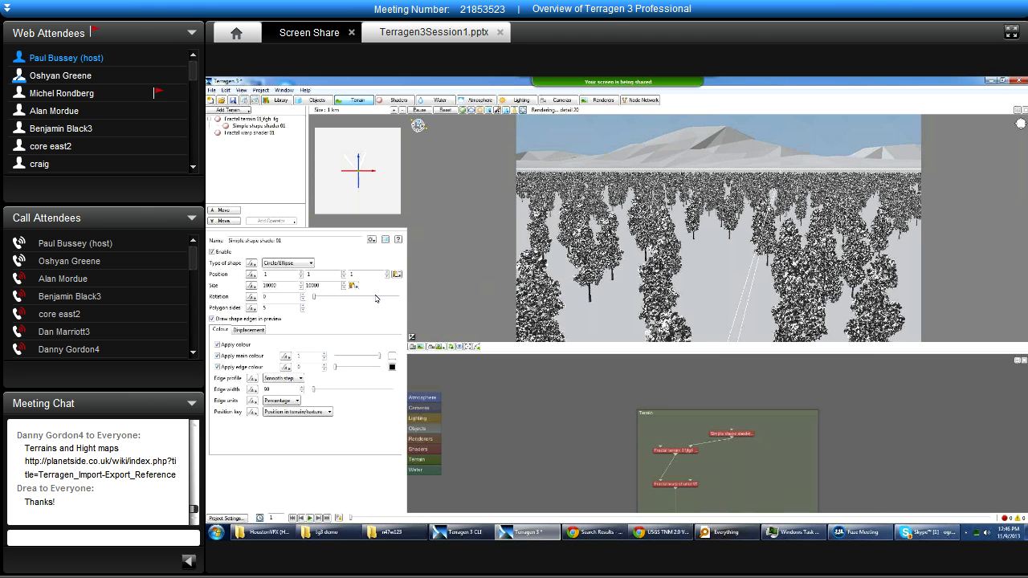
# Go from the fractal terrain's mask shader assignment to the settings window of Simple shape shader 01.
pyautogui.click(259, 120)
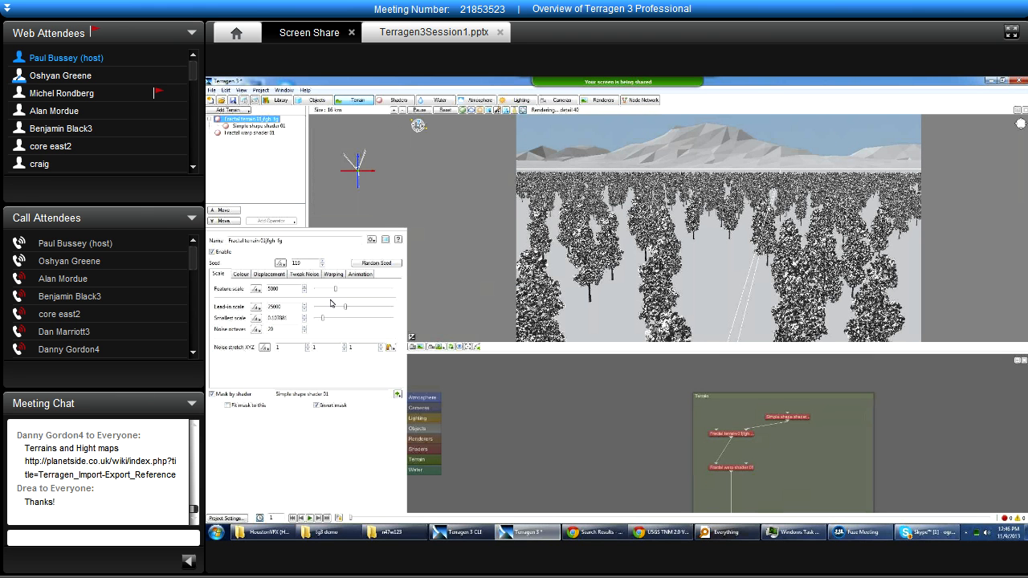
pyautogui.click(398, 396)
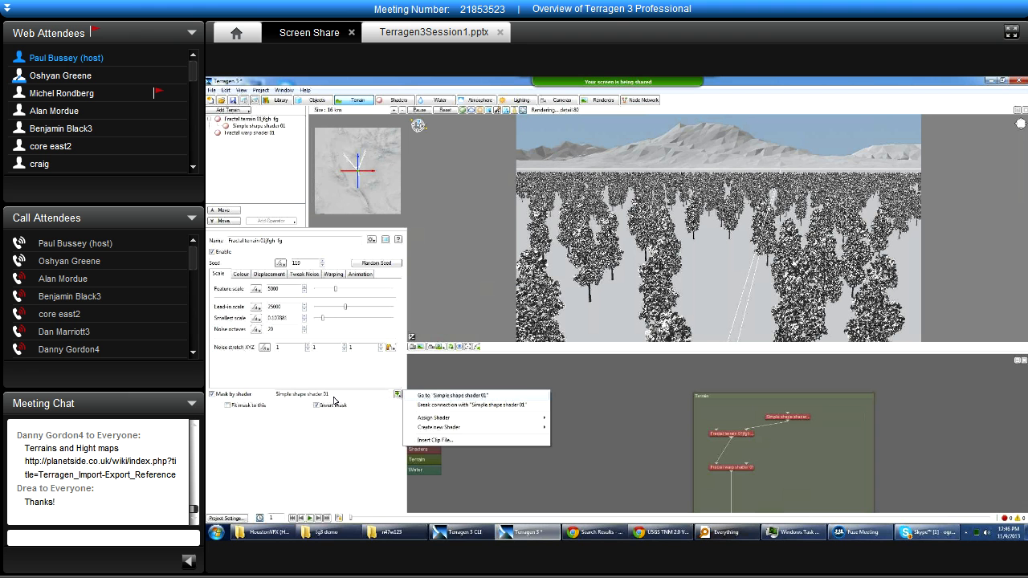
pyautogui.click(278, 394)
pyautogui.moveTo(278, 394); pyautogui.dragTo(355, 395)
pyautogui.click(355, 395)
pyautogui.doubleClick(289, 394)
pyautogui.click(397, 394)
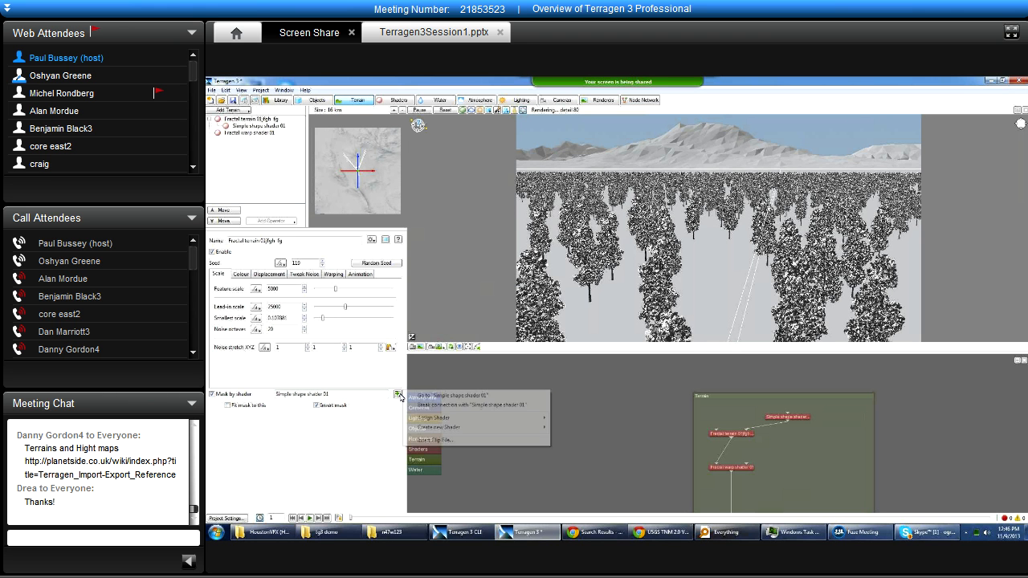
pyautogui.click(459, 398)
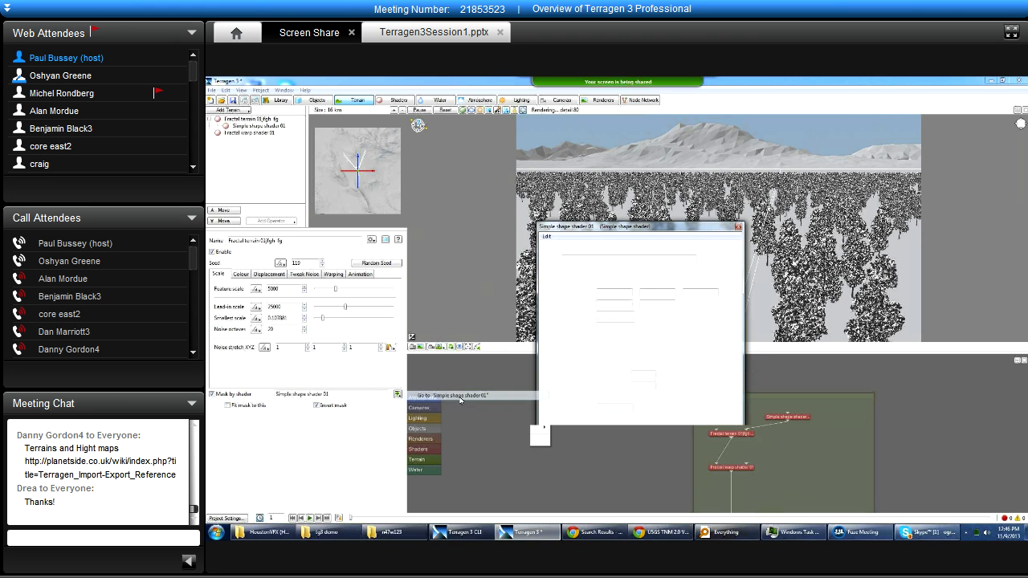
# Review the options for assigning or creating the fractal terrain's mask shader, and close the Simple shape shader 01 window.
pyautogui.click(398, 395)
pyautogui.moveTo(474, 417)
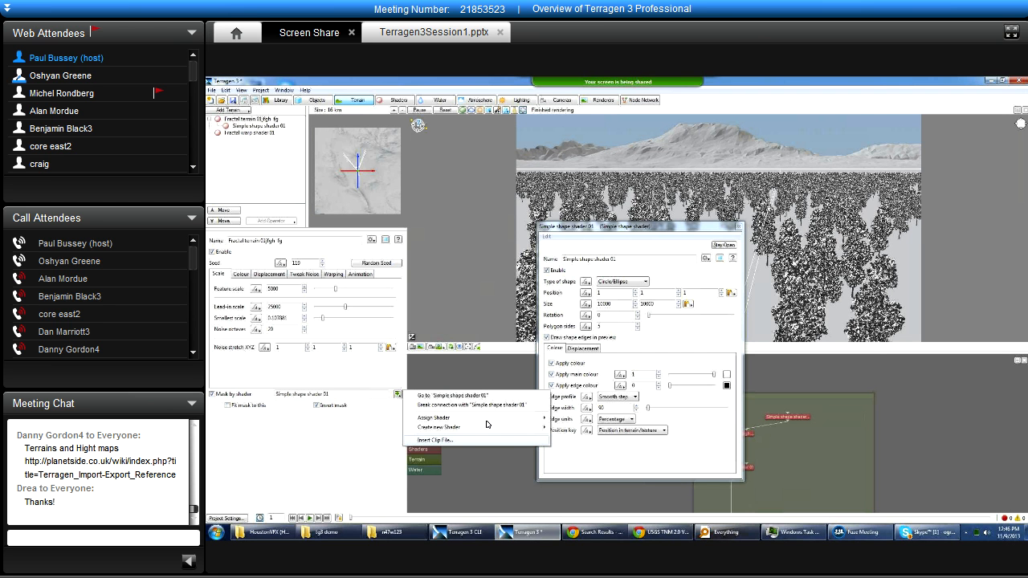
pyautogui.click(408, 380)
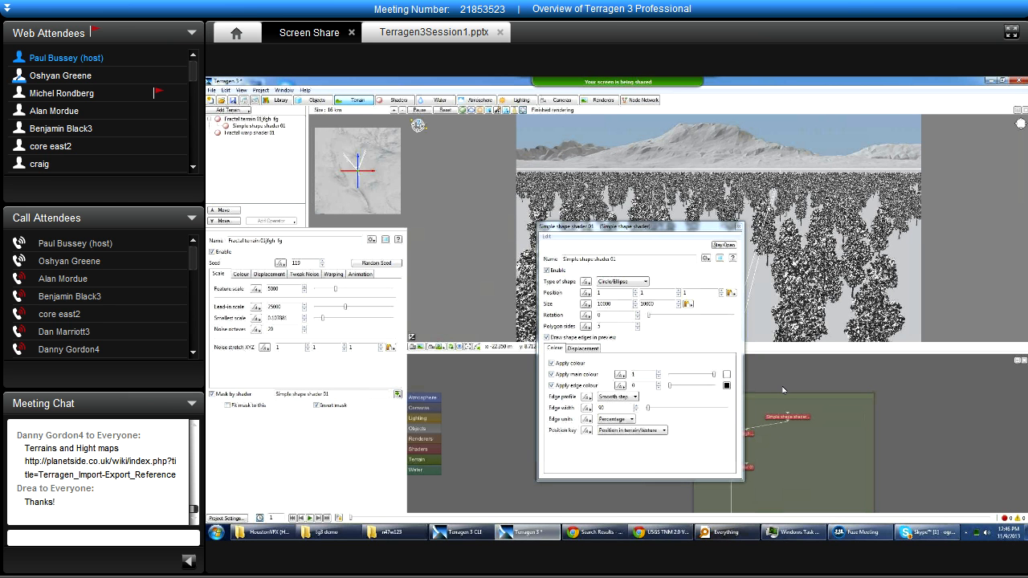
pyautogui.click(739, 227)
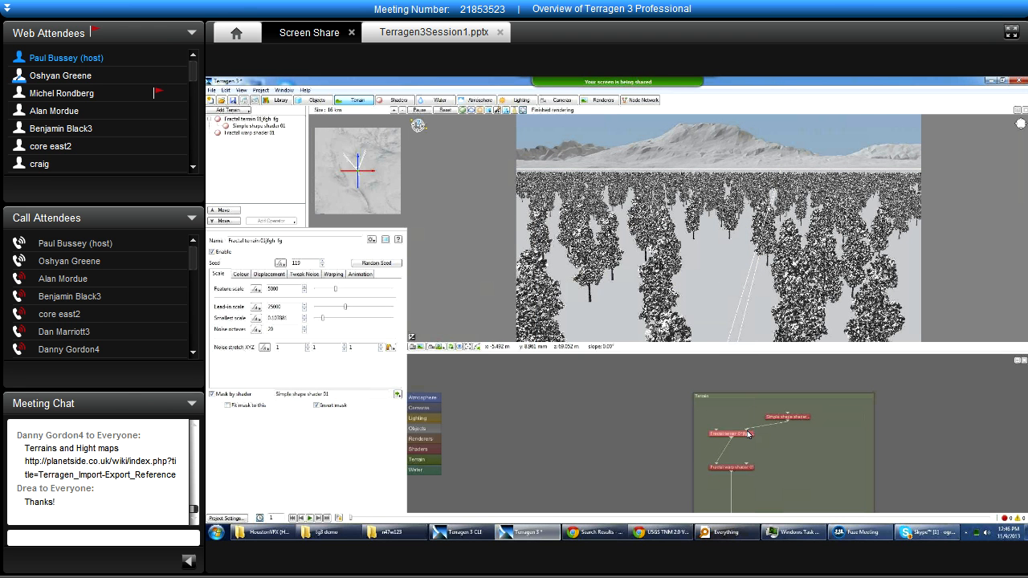
# Connect Simple shape shader 01 to the Mask shader input of Fractal warp shader 01, and delete that connection.
pyautogui.moveTo(713, 430); pyautogui.dragTo(747, 464)
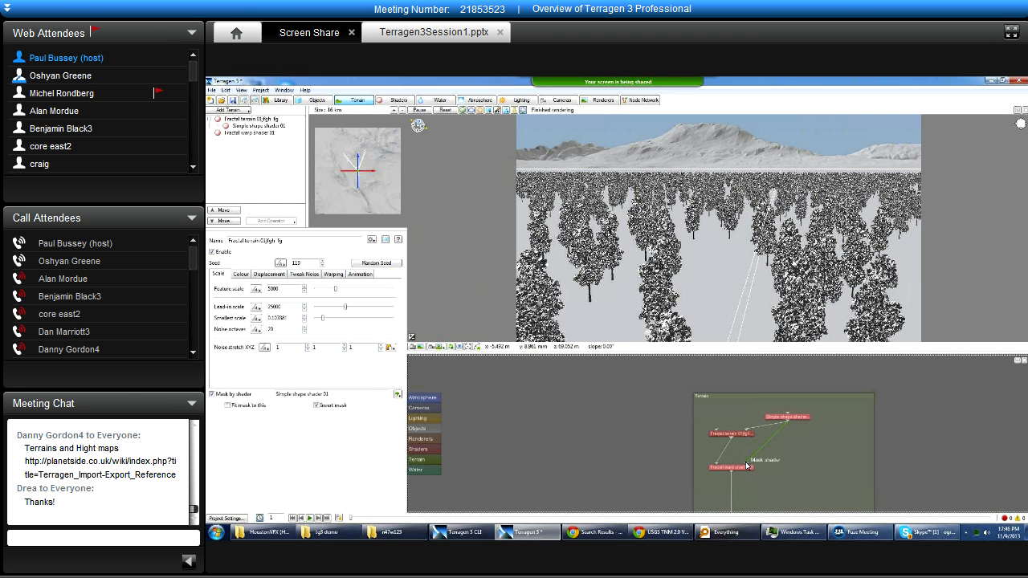
pyautogui.moveTo(747, 466); pyautogui.dragTo(748, 466)
pyautogui.moveTo(789, 423); pyautogui.dragTo(746, 469)
pyautogui.press('Delete')
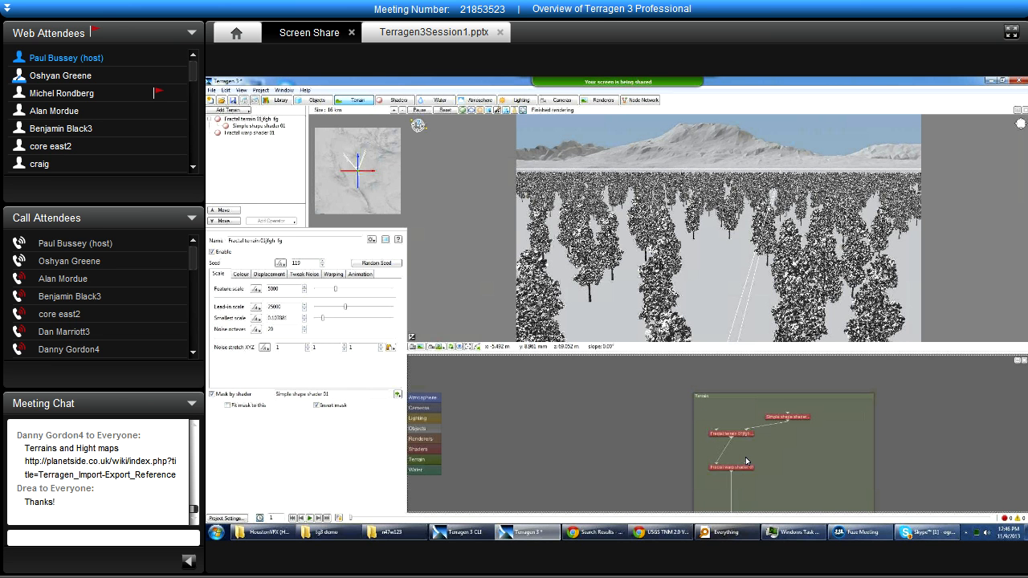
# Move Fractal warp shader 01 above the fractal terrain in the terrain node list, and move it back below.
pyautogui.click(248, 125)
pyautogui.moveTo(250, 133); pyautogui.dragTo(253, 122)
pyautogui.click(251, 126)
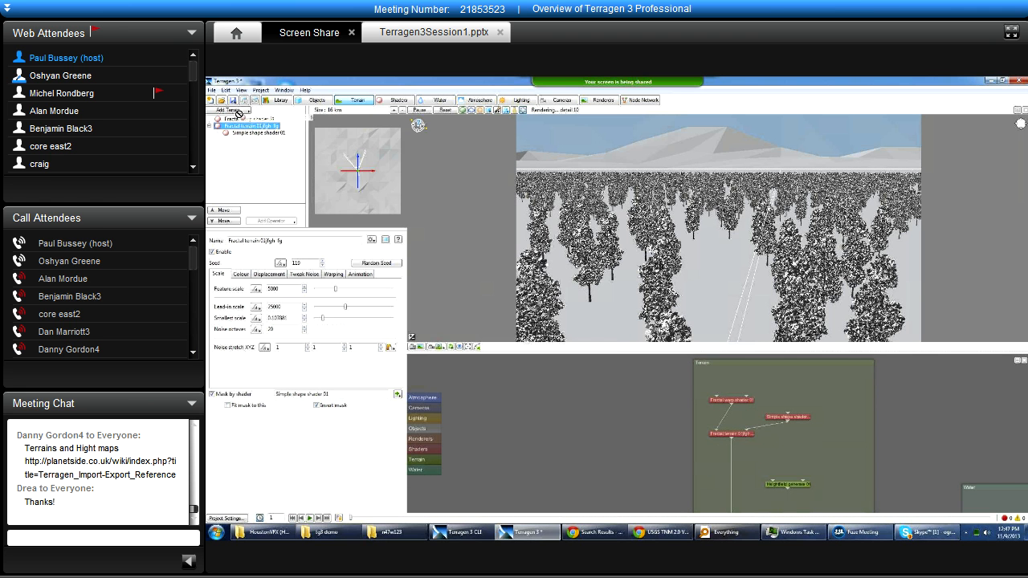
pyautogui.click(227, 119)
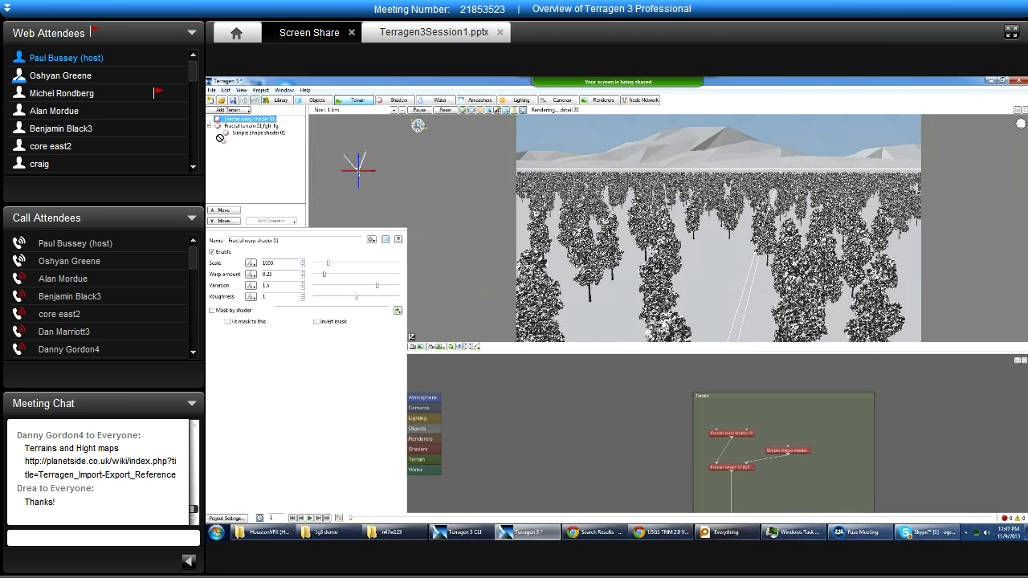
pyautogui.moveTo(231, 119); pyautogui.dragTo(233, 131)
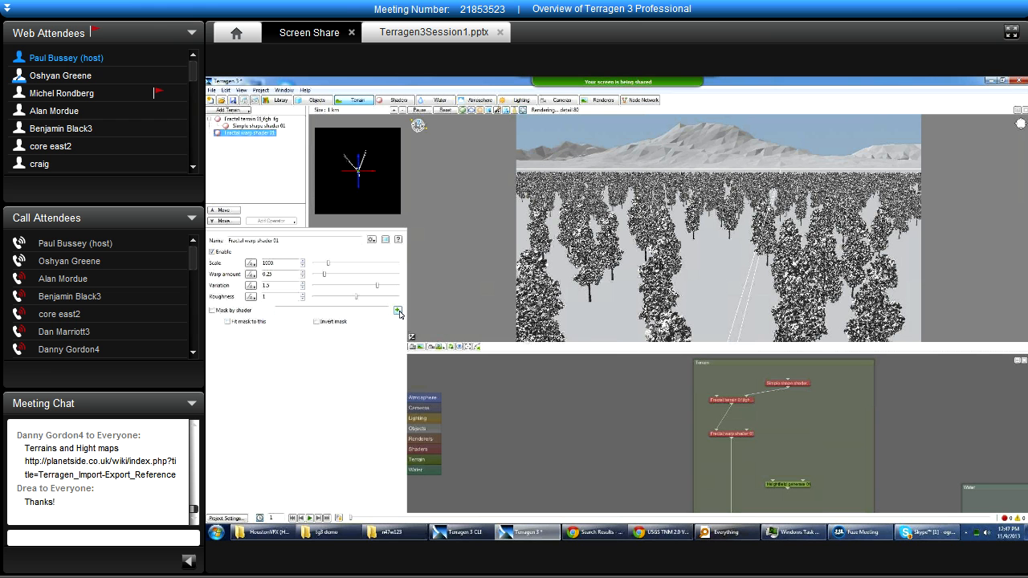
# Review the existing shaders that can be assigned as the mask of Fractal warp shader 01.
pyautogui.click(398, 311)
pyautogui.moveTo(448, 334)
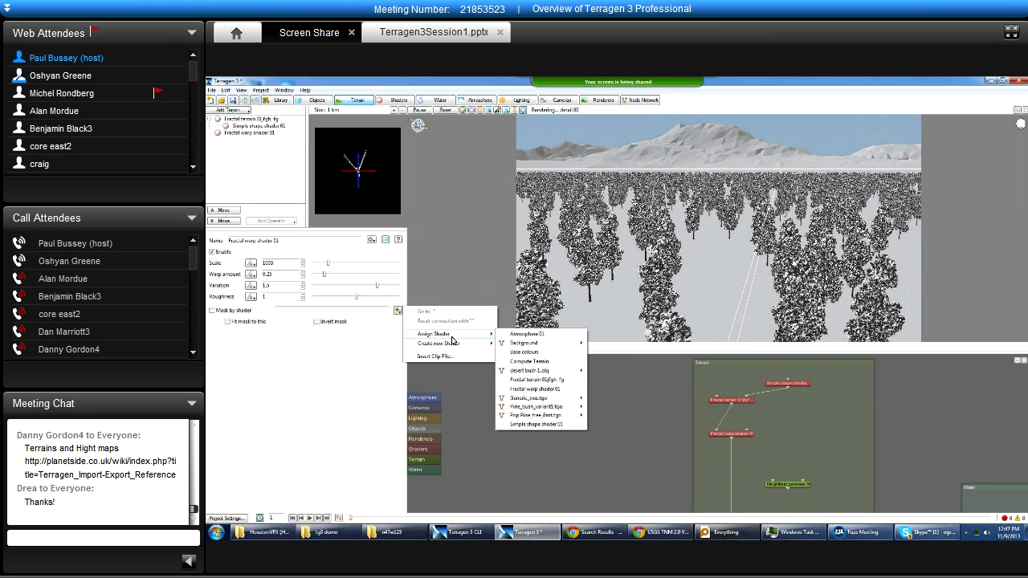
pyautogui.click(418, 79)
# Show the 3D Preview Location window and place it over the 3D preview pane.
pyautogui.click(239, 90)
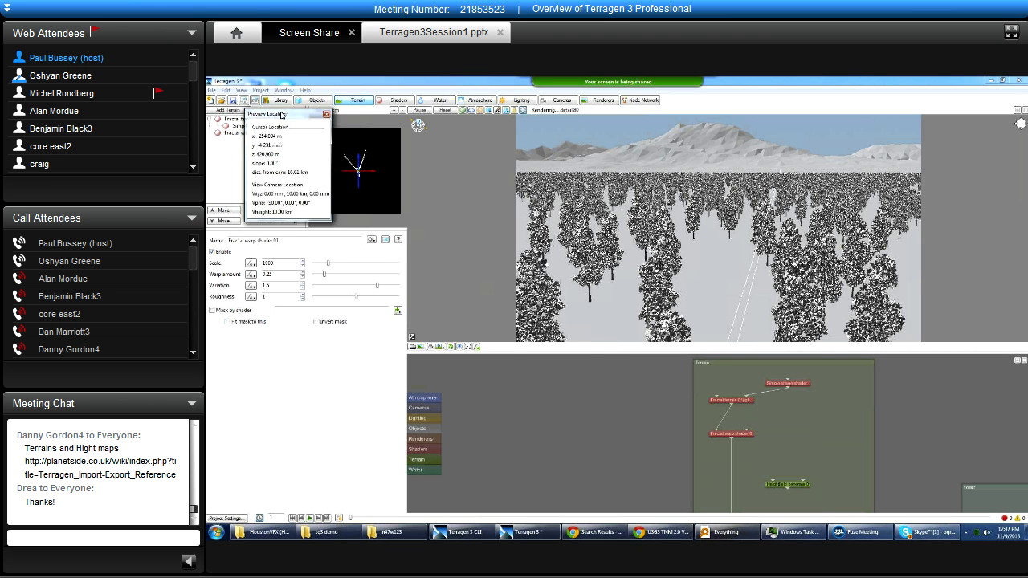
pyautogui.click(296, 135)
pyautogui.moveTo(437, 203); pyautogui.dragTo(449, 331)
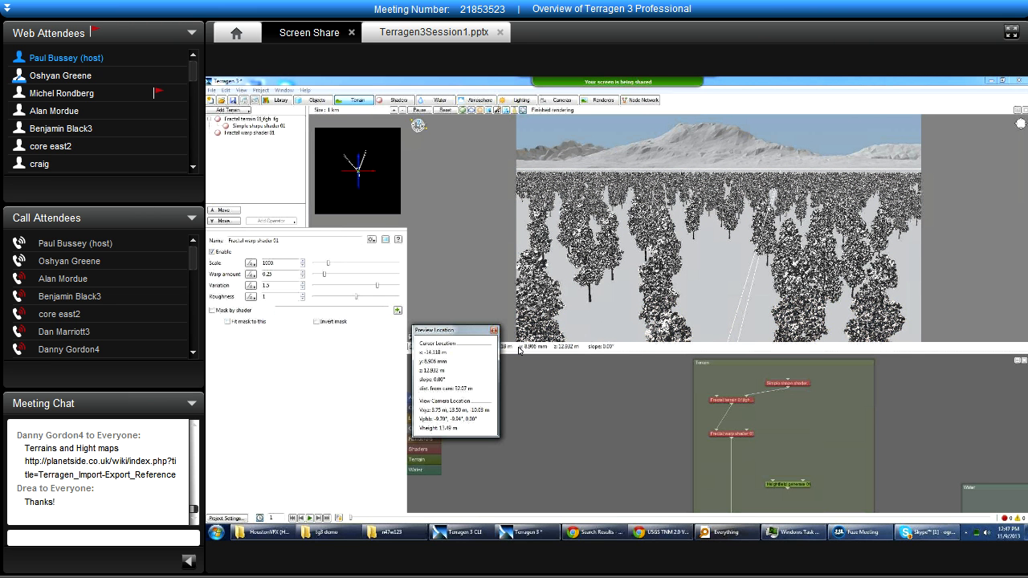
pyautogui.moveTo(437, 331); pyautogui.dragTo(441, 190)
# Open the node network in a new, separate view window.
pyautogui.click(260, 90)
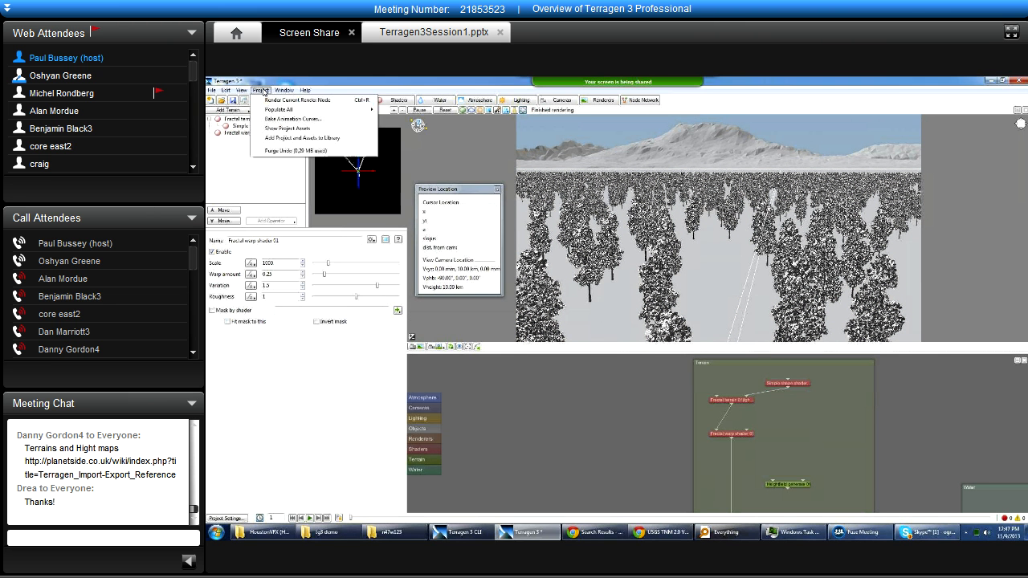
pyautogui.moveTo(243, 91)
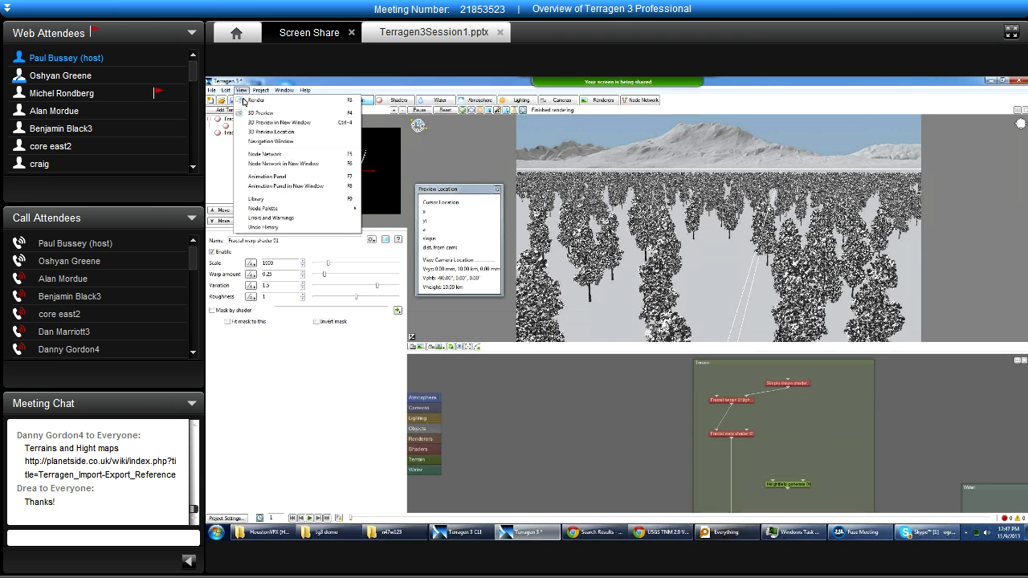
pyautogui.click(269, 164)
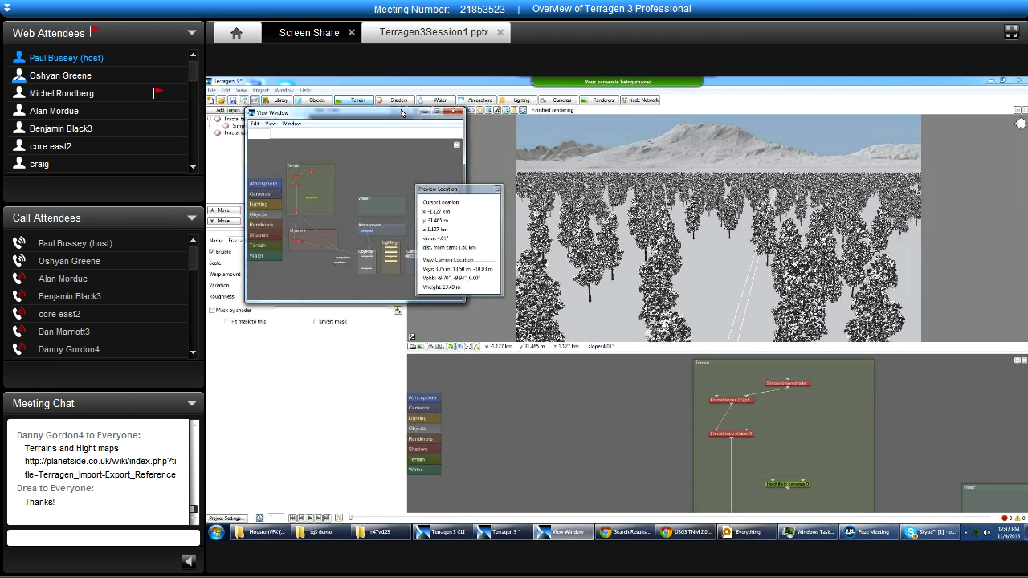
# Look over the available Node Palette categories and show the Errors and Warnings window.
pyautogui.click(260, 90)
pyautogui.moveTo(242, 90)
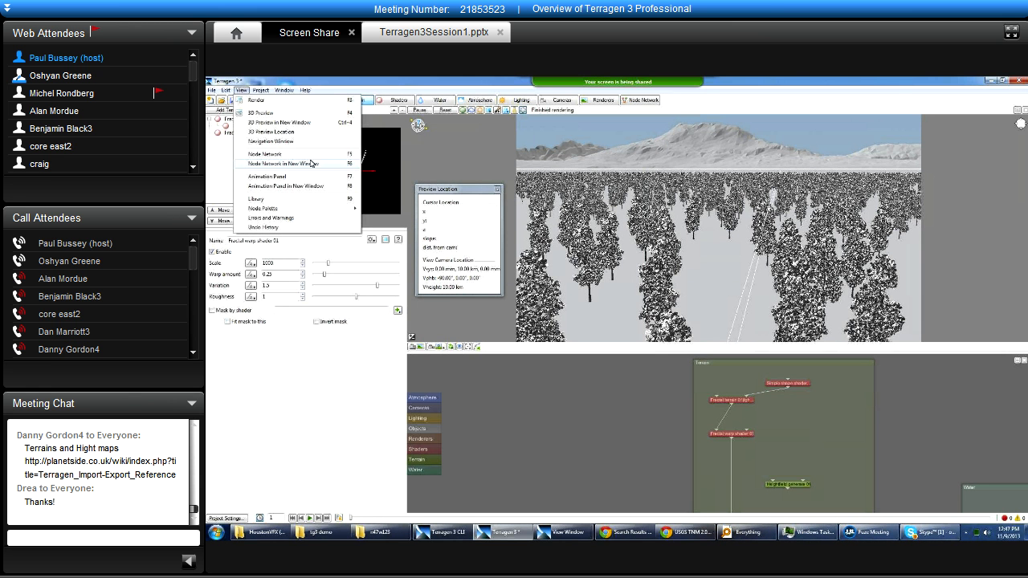
pyautogui.moveTo(300, 209)
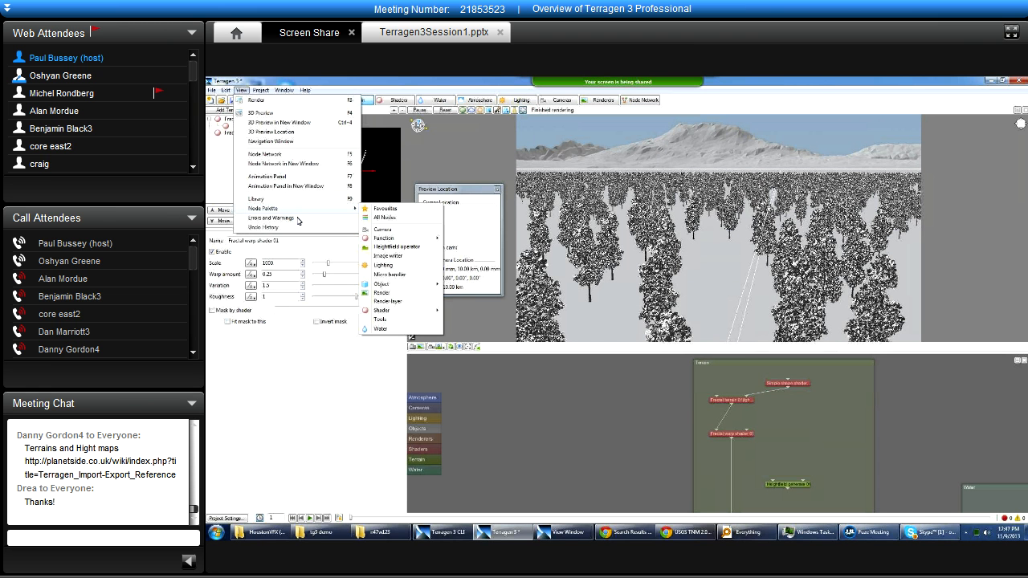
pyautogui.click(298, 217)
# Show the Undo History window, look through its entries, and place it over the empty area below the shader parameters.
pyautogui.click(242, 90)
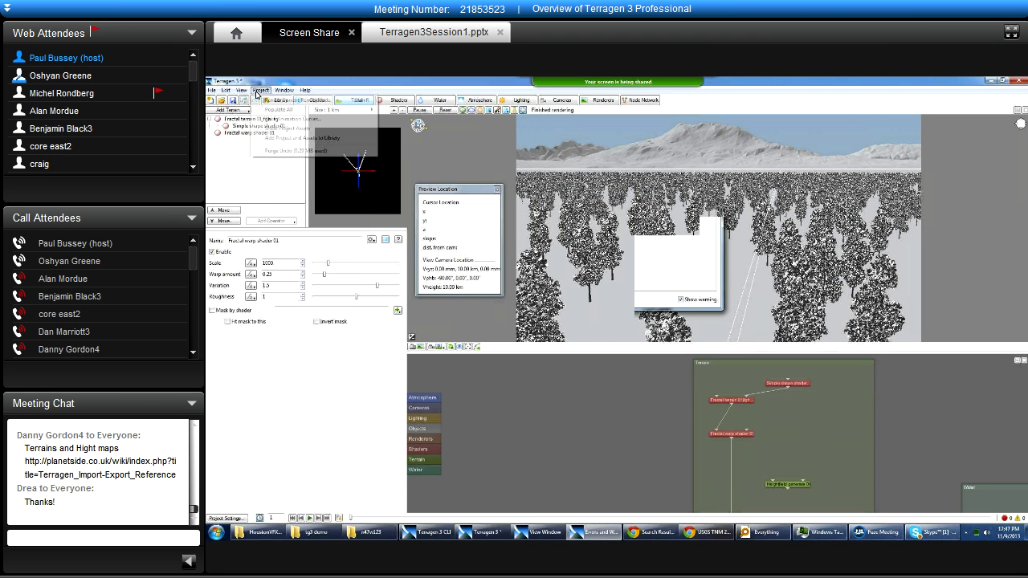
pyautogui.click(280, 227)
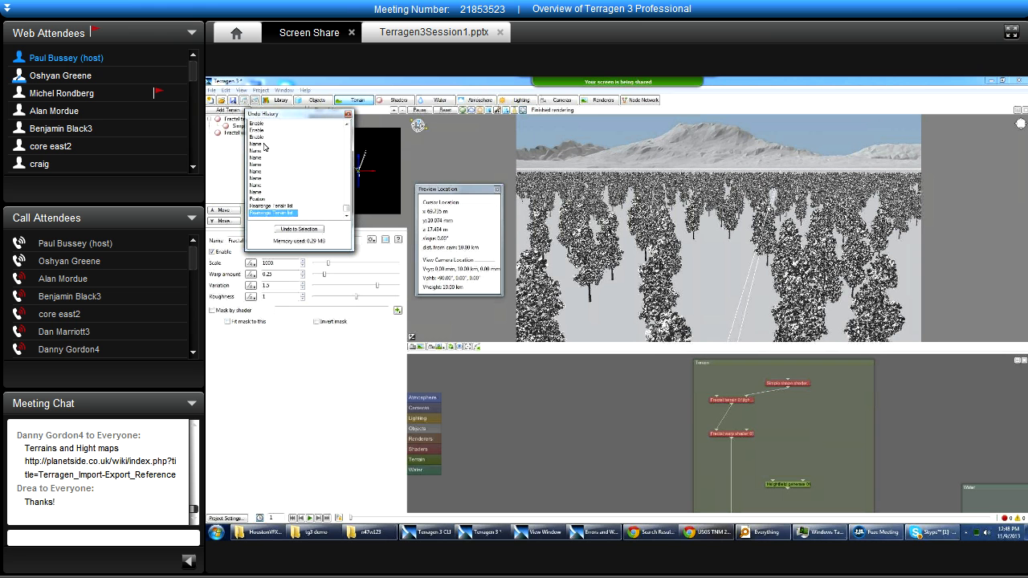
pyautogui.click(270, 206)
pyautogui.moveTo(346, 210)
pyautogui.mouseDown()
pyautogui.moveTo(346, 129)
pyautogui.moveTo(347, 218)
pyautogui.mouseUp()
pyautogui.moveTo(299, 114); pyautogui.dragTo(327, 193)
pyautogui.click(289, 253)
pyautogui.click(297, 285)
pyautogui.moveTo(363, 193); pyautogui.dragTo(373, 338)
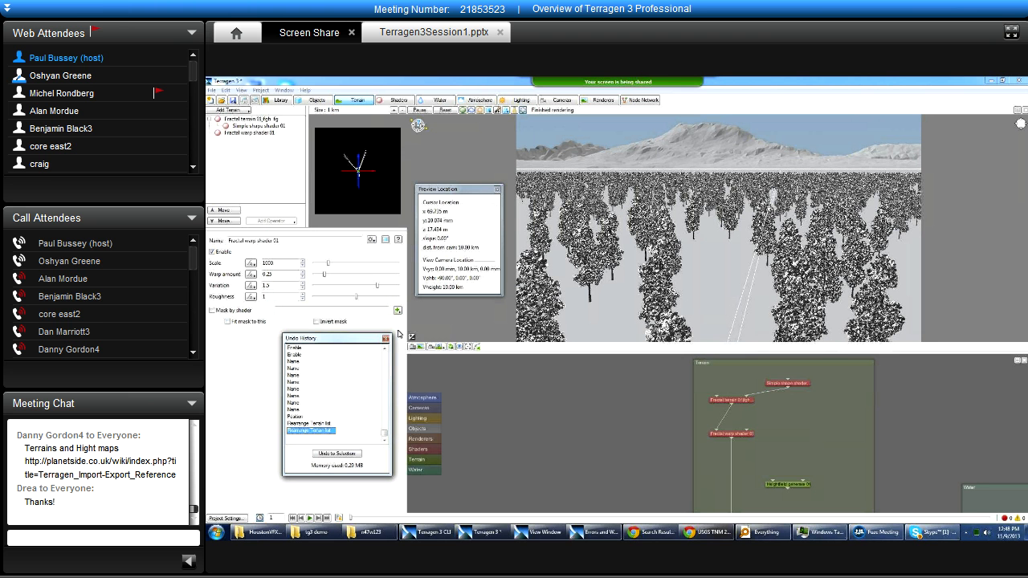
# Review the Node Palette categories and the project-wide Populate All options.
pyautogui.click(243, 90)
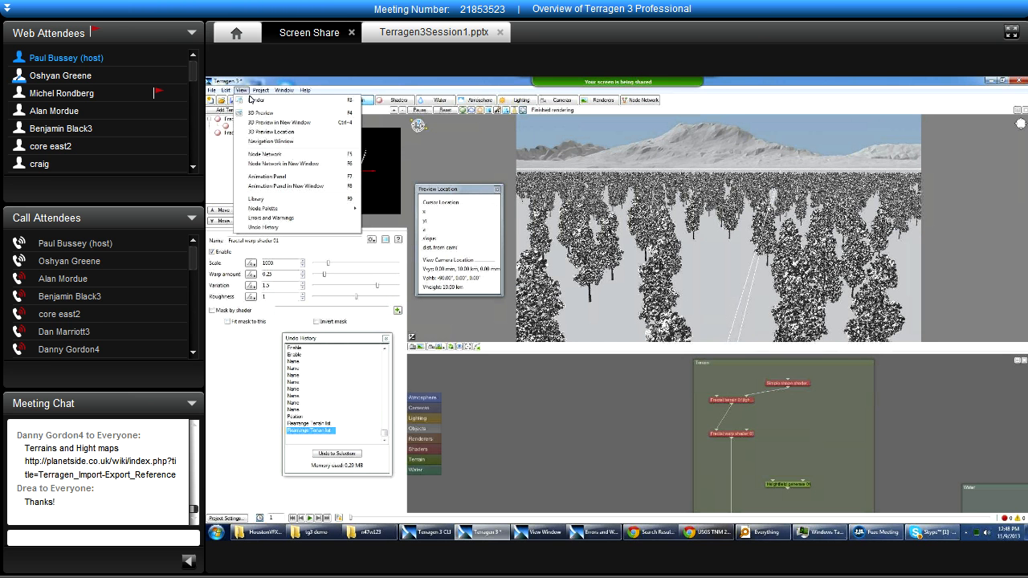
pyautogui.moveTo(294, 210)
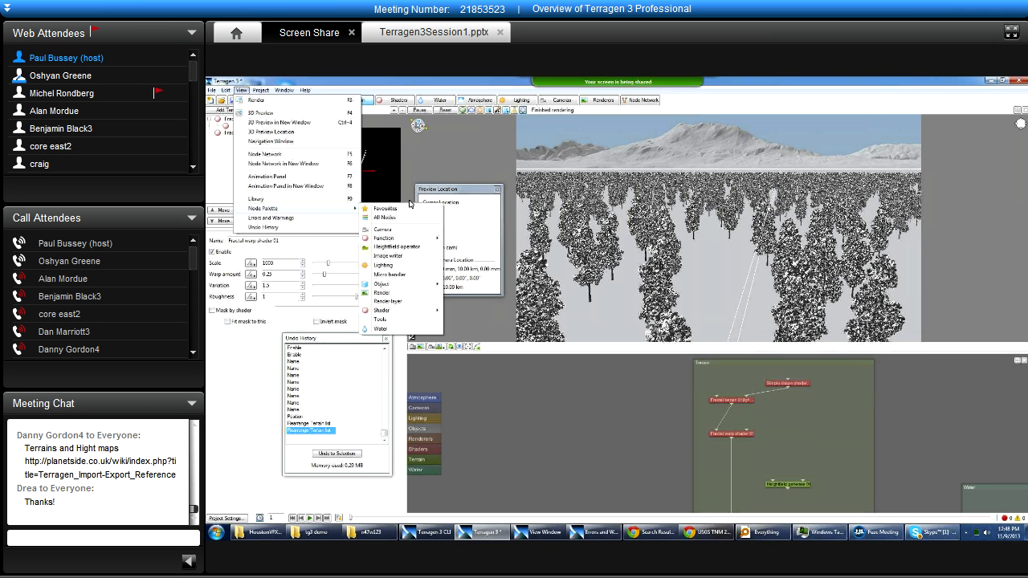
pyautogui.click(262, 90)
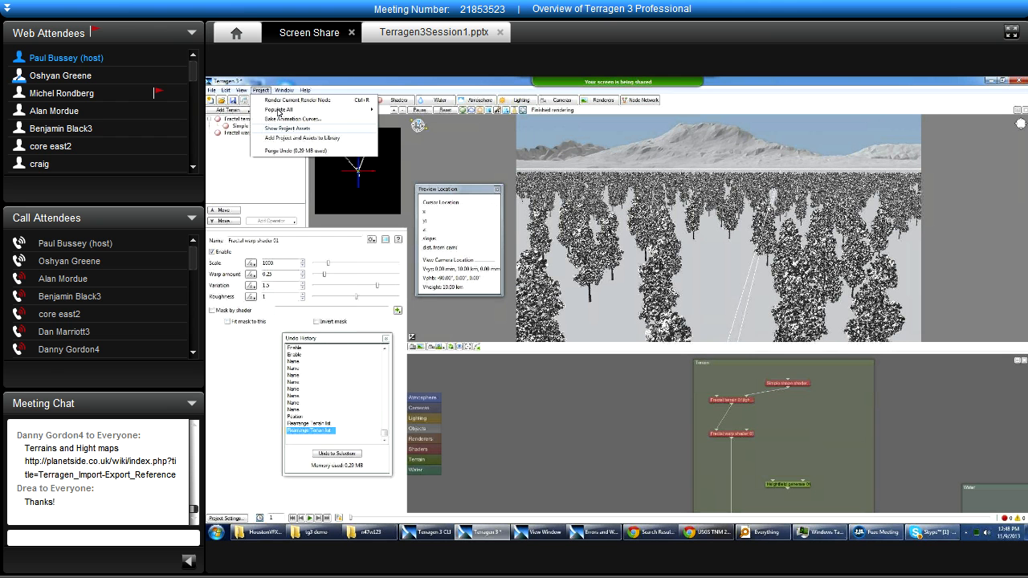
pyautogui.moveTo(279, 112)
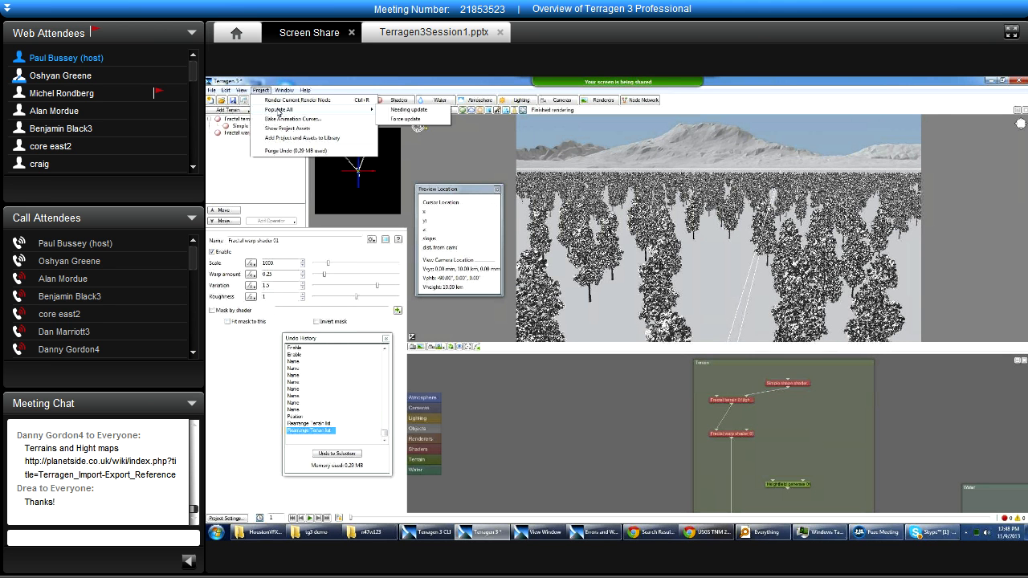
pyautogui.click(331, 84)
# Look up the Animation Panel controls in the Mouse and Key Settings reference, and close the reference.
pyautogui.click(302, 90)
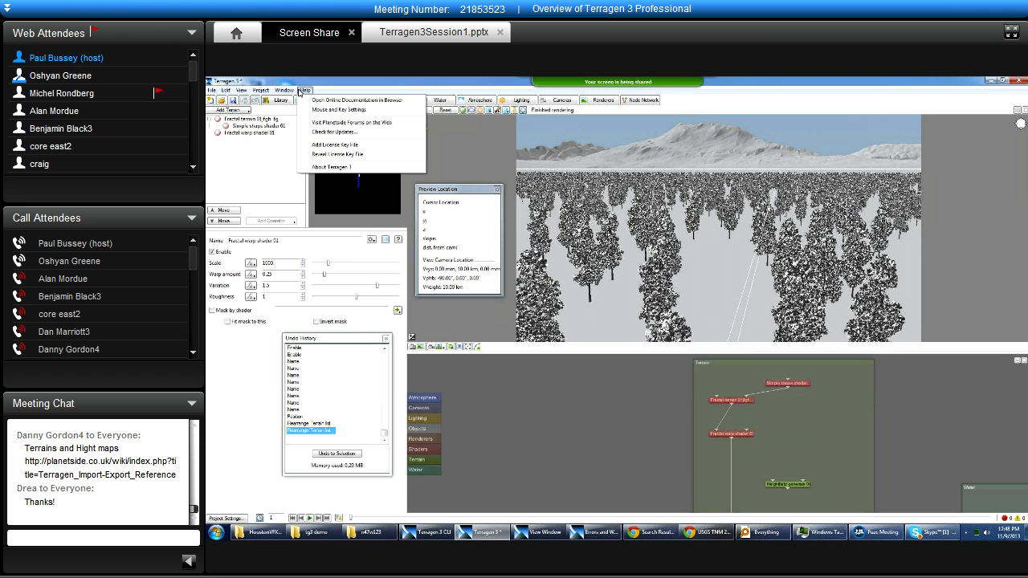
pyautogui.click(353, 113)
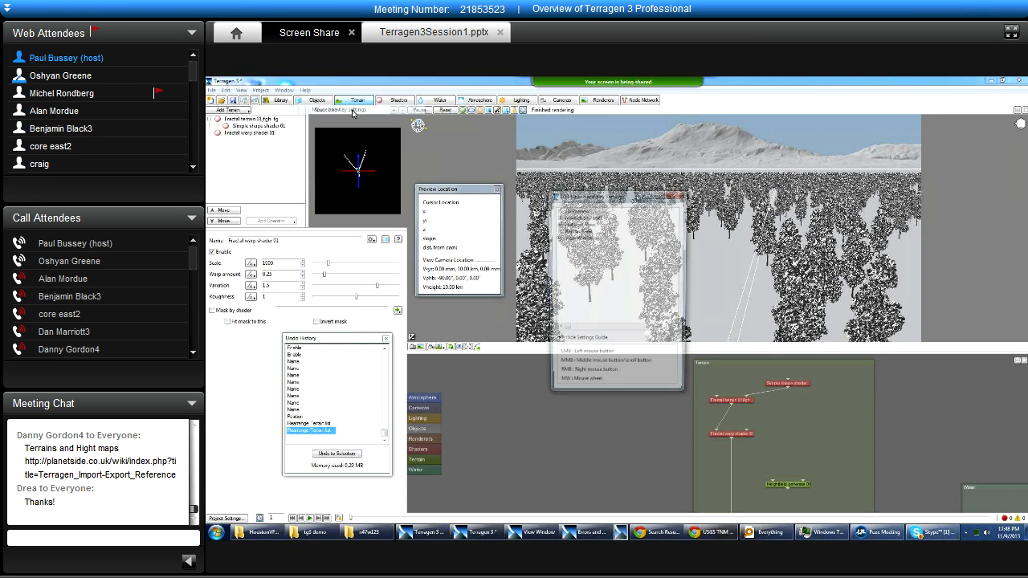
pyautogui.moveTo(597, 204); pyautogui.dragTo(602, 206)
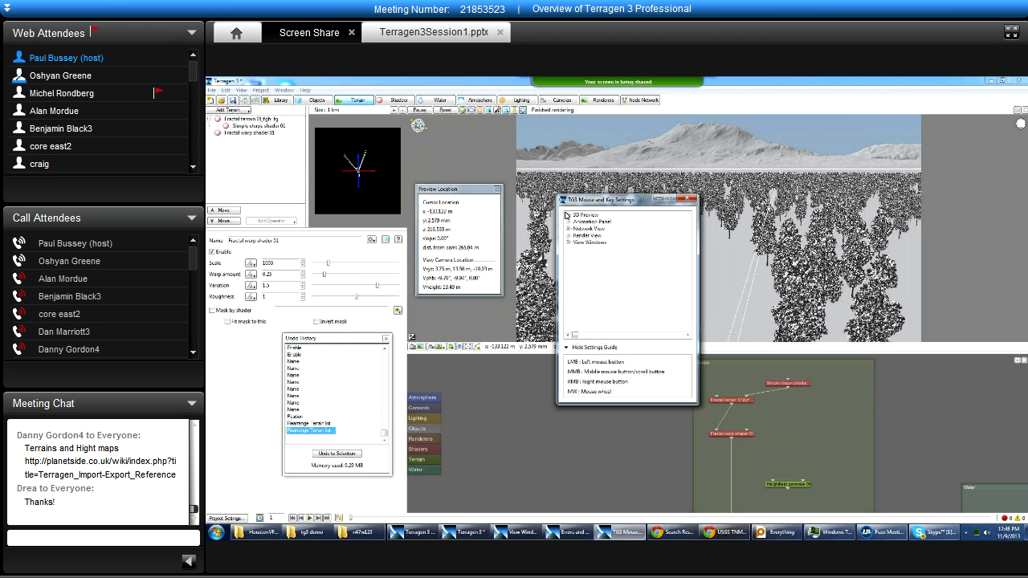
pyautogui.click(569, 221)
pyautogui.click(570, 221)
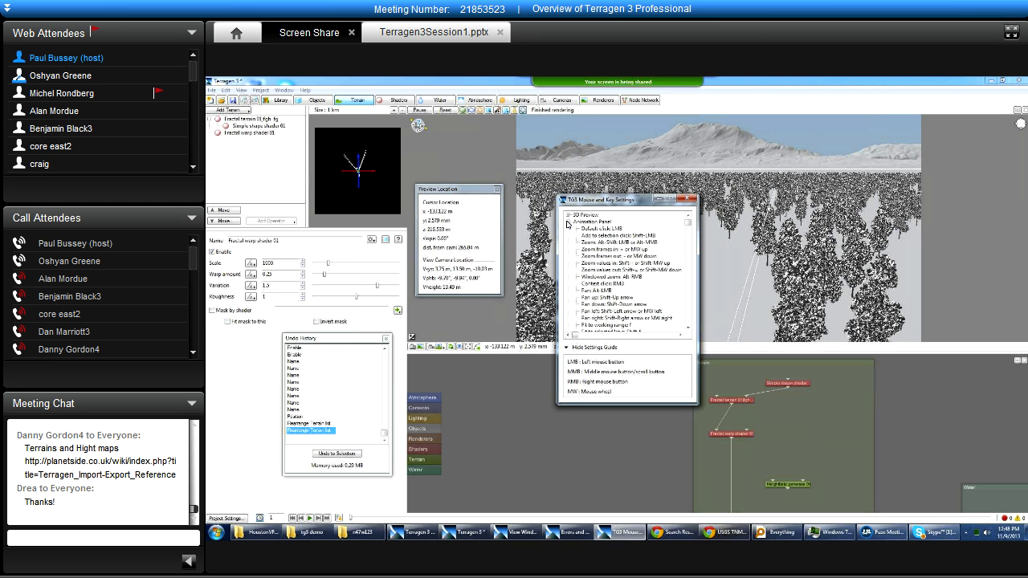
pyautogui.click(568, 236)
pyautogui.click(568, 235)
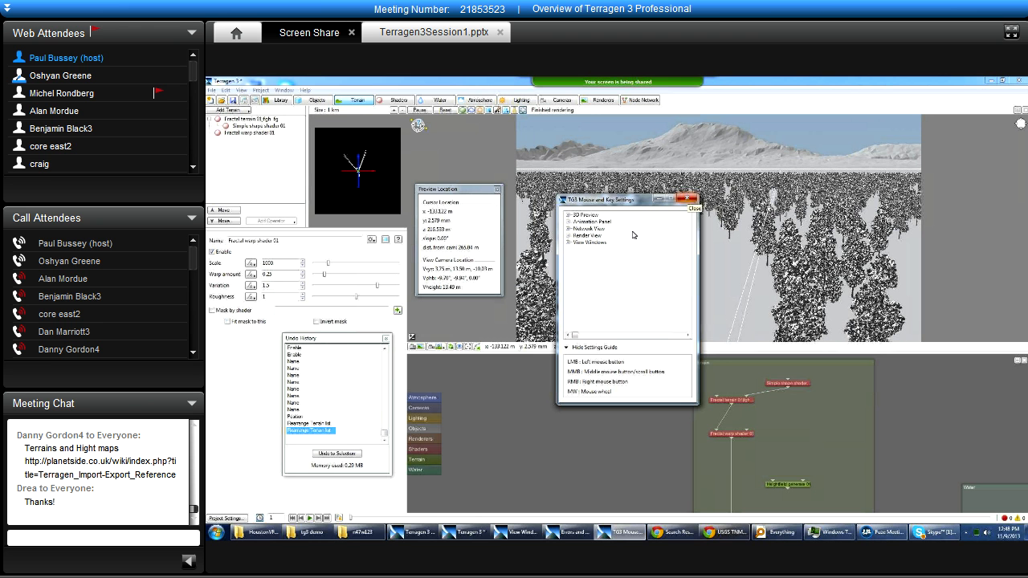
pyautogui.click(688, 199)
# Close the Preview Location and Undo History windows.
pyautogui.click(497, 190)
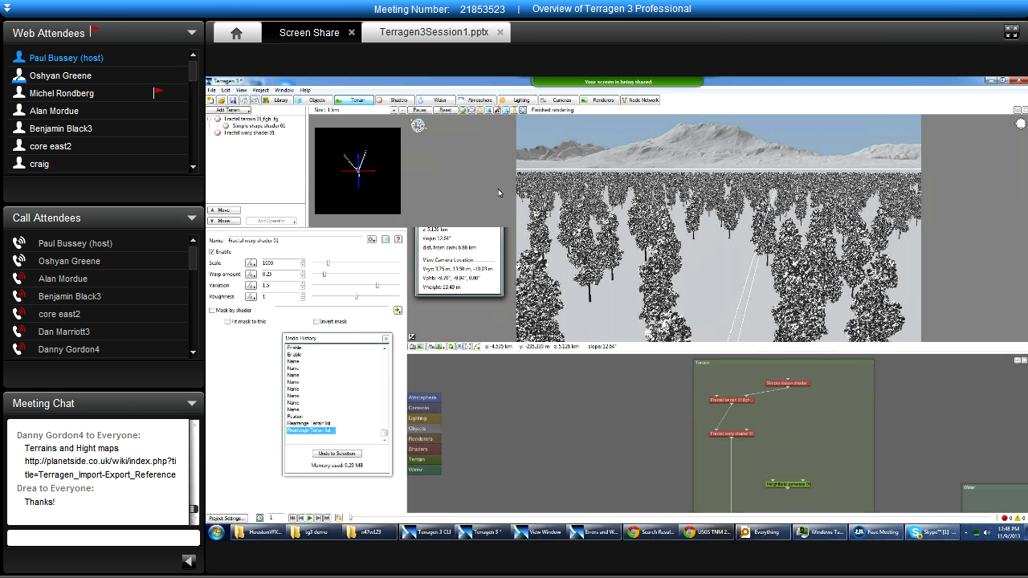
pyautogui.click(385, 339)
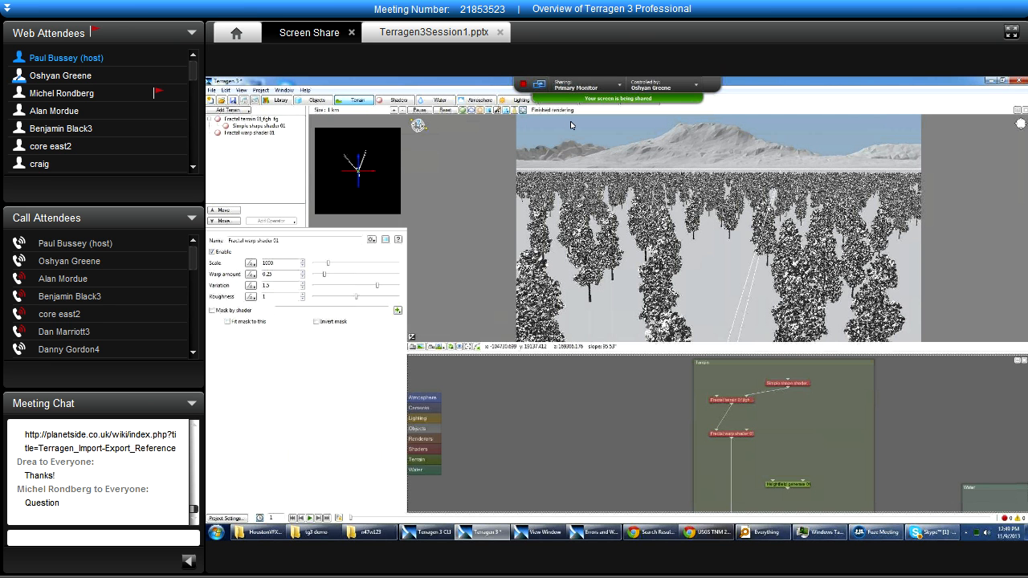
# Set the Render Camera's projection to Orthographic.
pyautogui.click(565, 99)
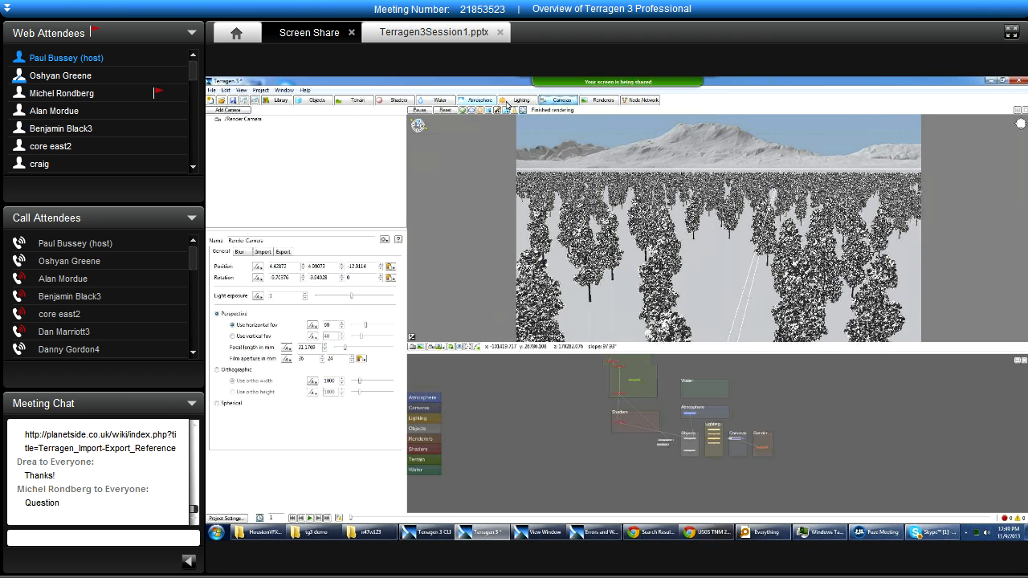
pyautogui.click(261, 119)
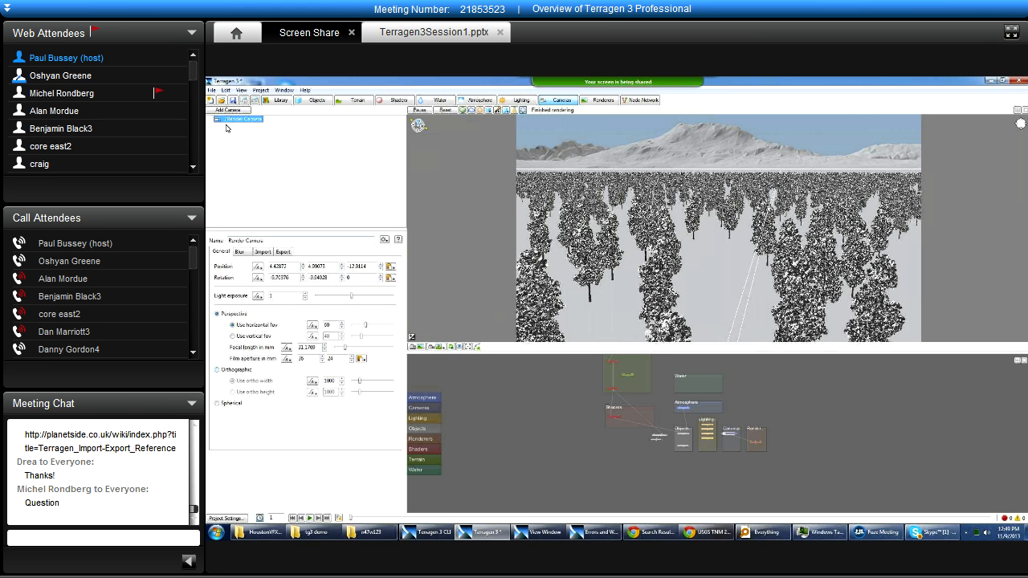
pyautogui.click(549, 97)
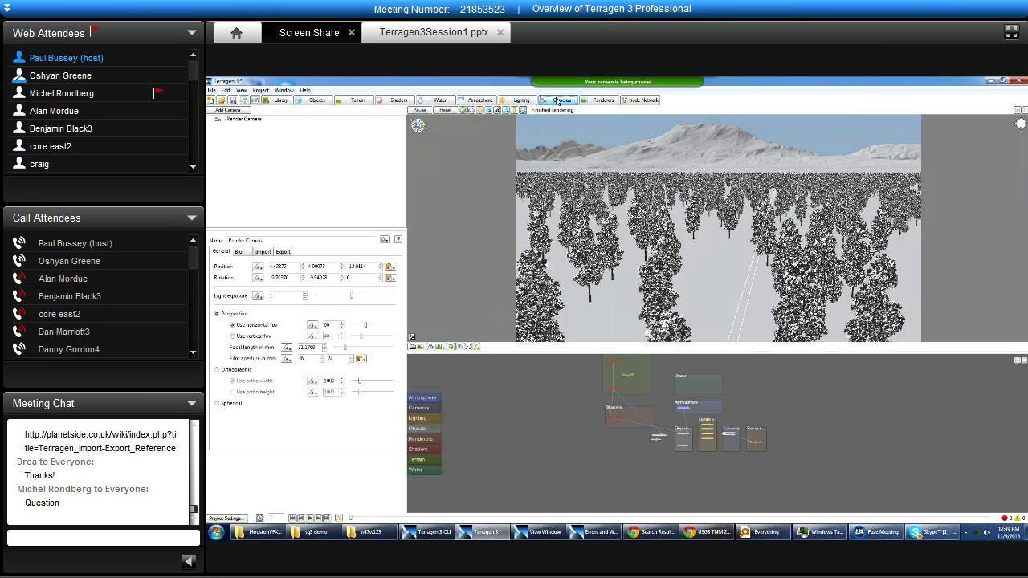
pyautogui.click(250, 120)
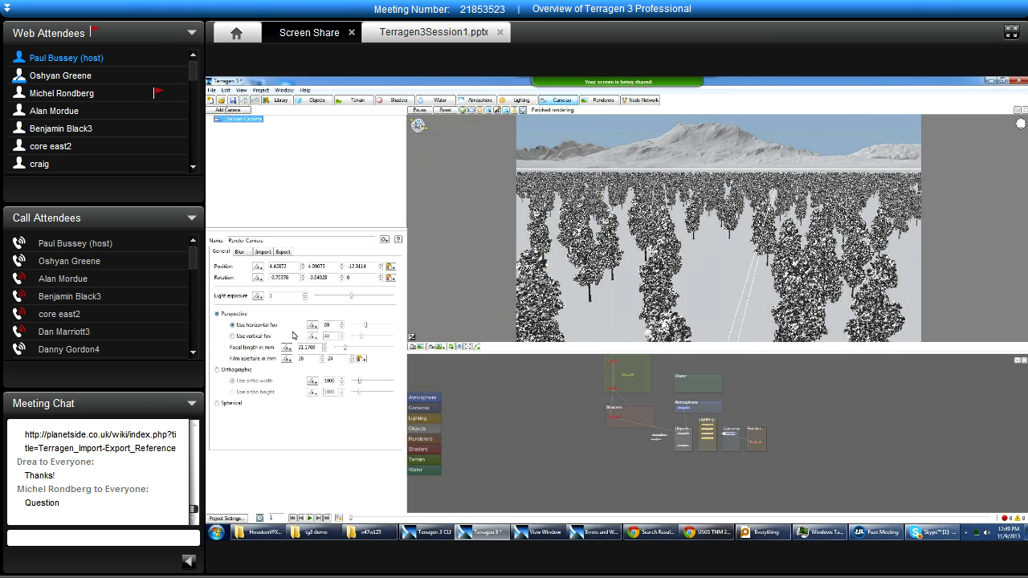
pyautogui.click(217, 371)
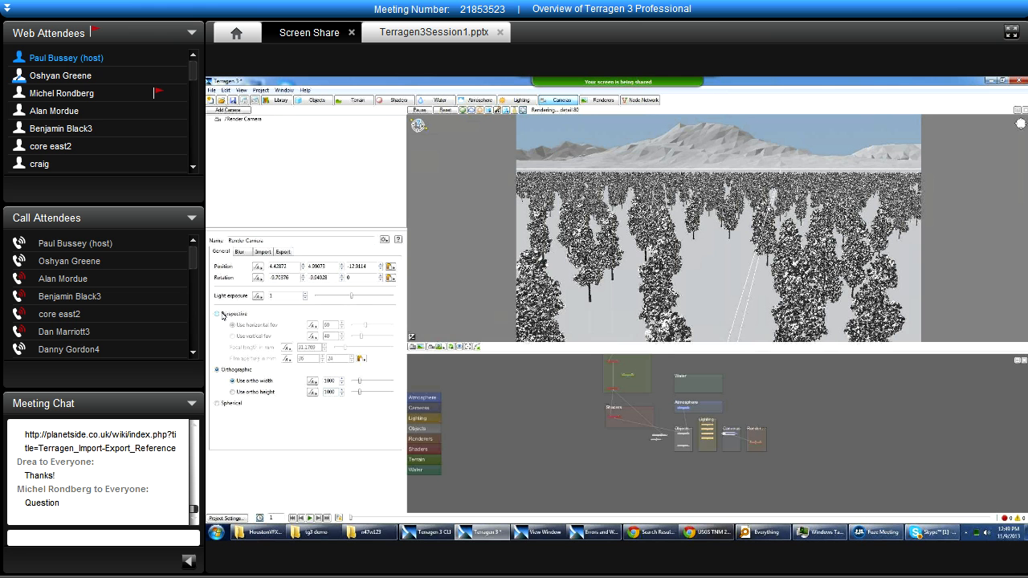
# Show the scene in the 3D preview from the top and the front, and return to the perspective view.
pyautogui.click(439, 347)
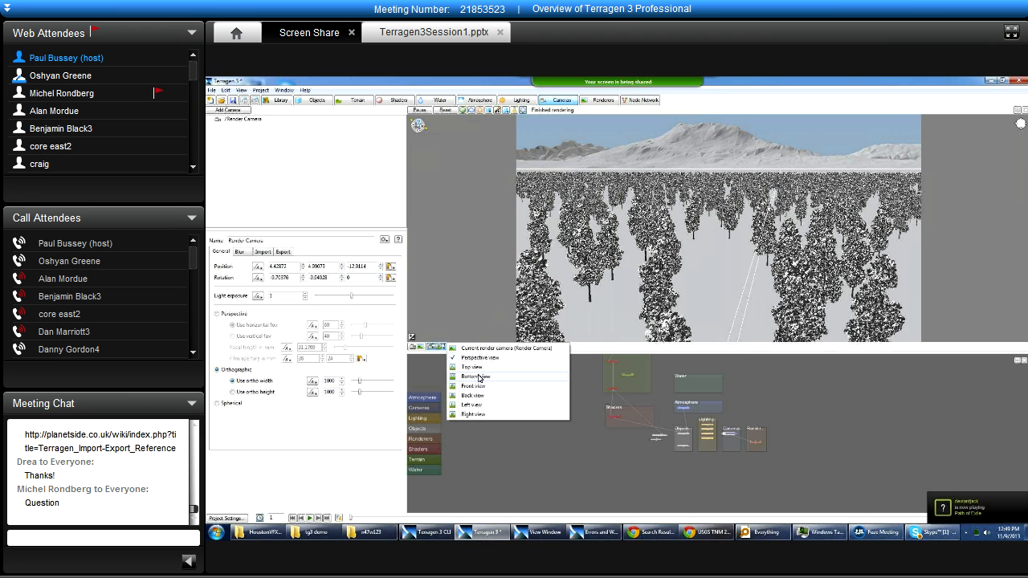
pyautogui.click(478, 375)
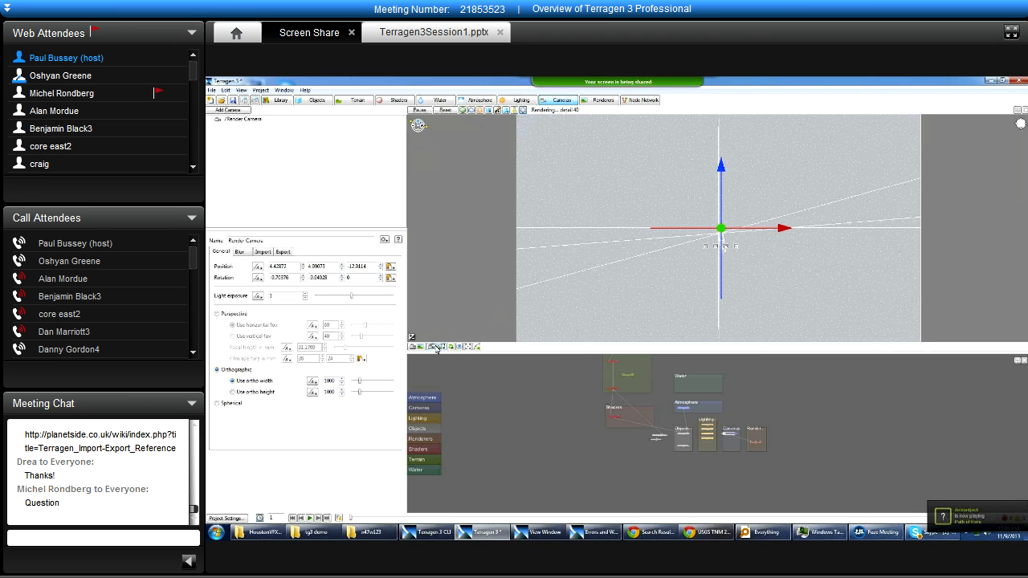
pyautogui.click(437, 347)
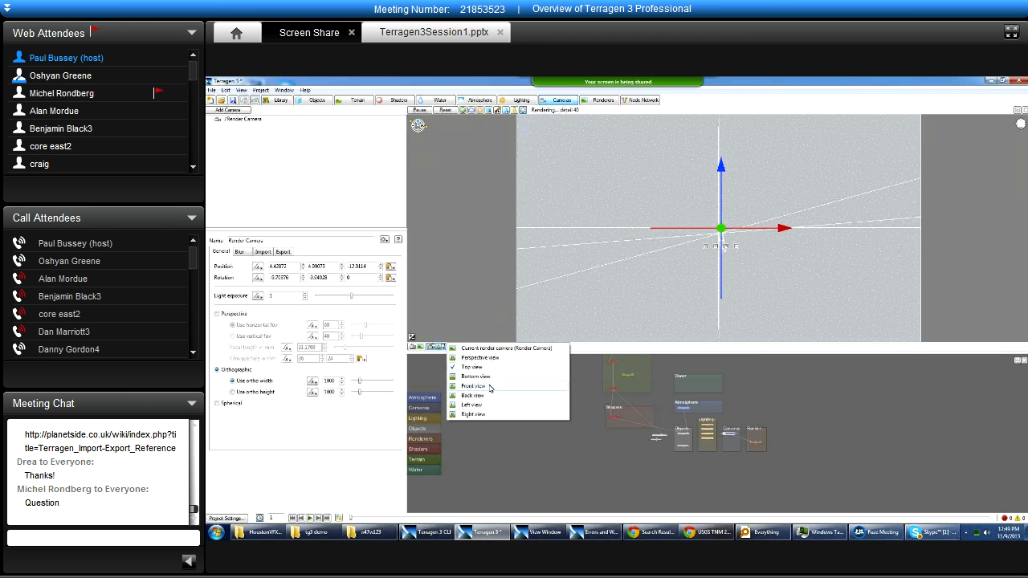
pyautogui.click(490, 387)
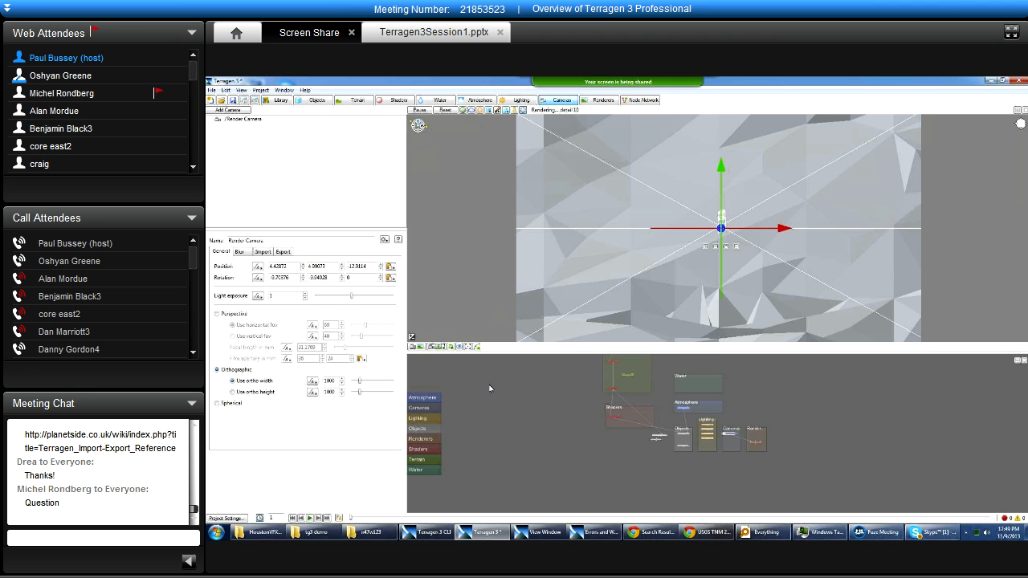
pyautogui.click(440, 347)
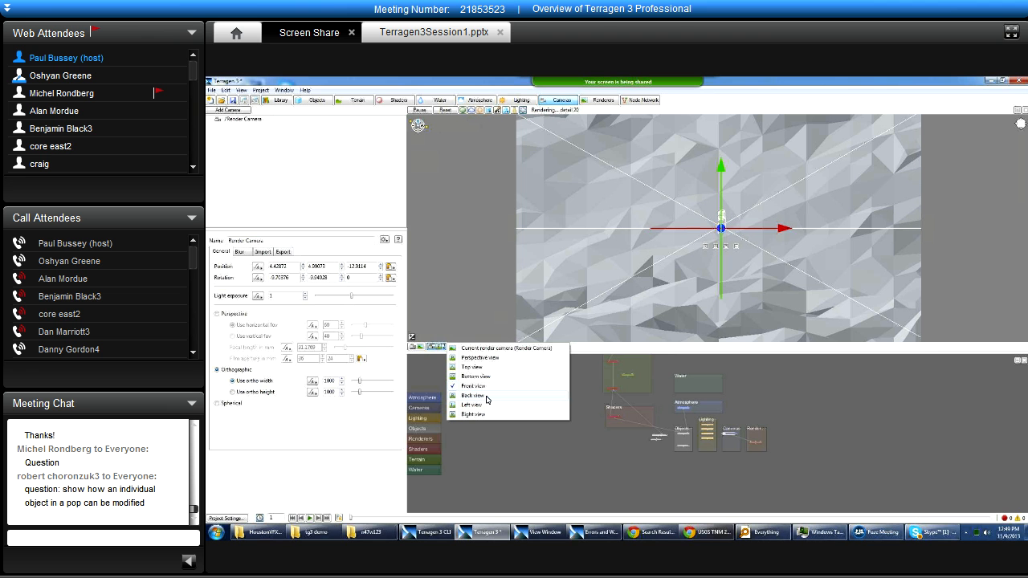
pyautogui.click(468, 359)
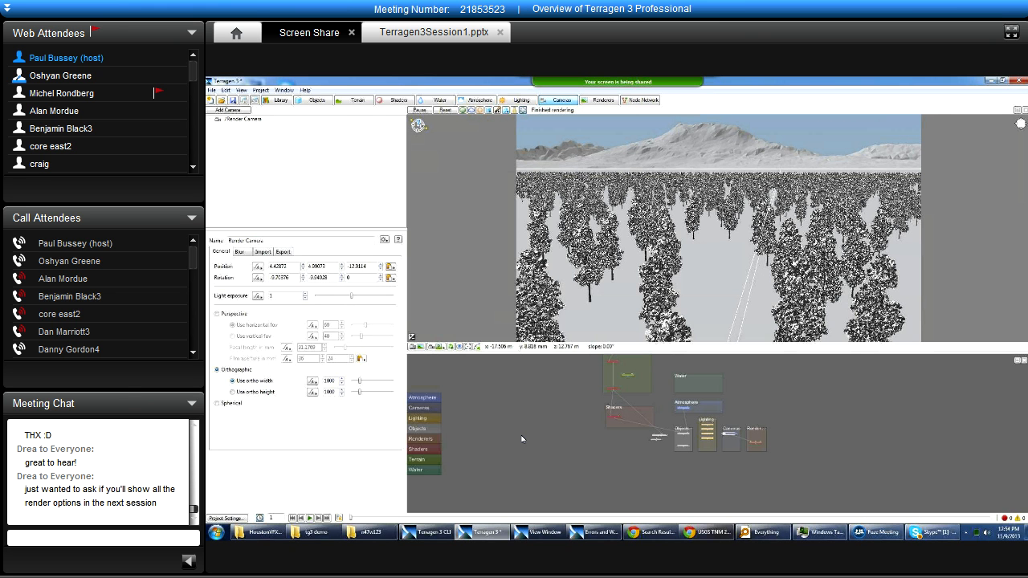
# Show the Advanced settings of the Render 01 renderer.
pyautogui.click(599, 100)
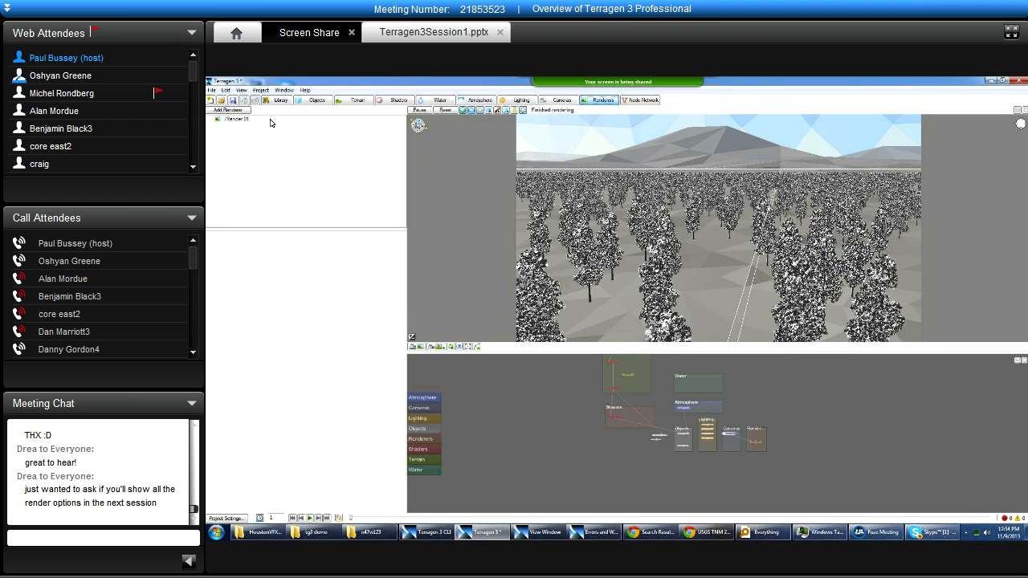
pyautogui.click(237, 119)
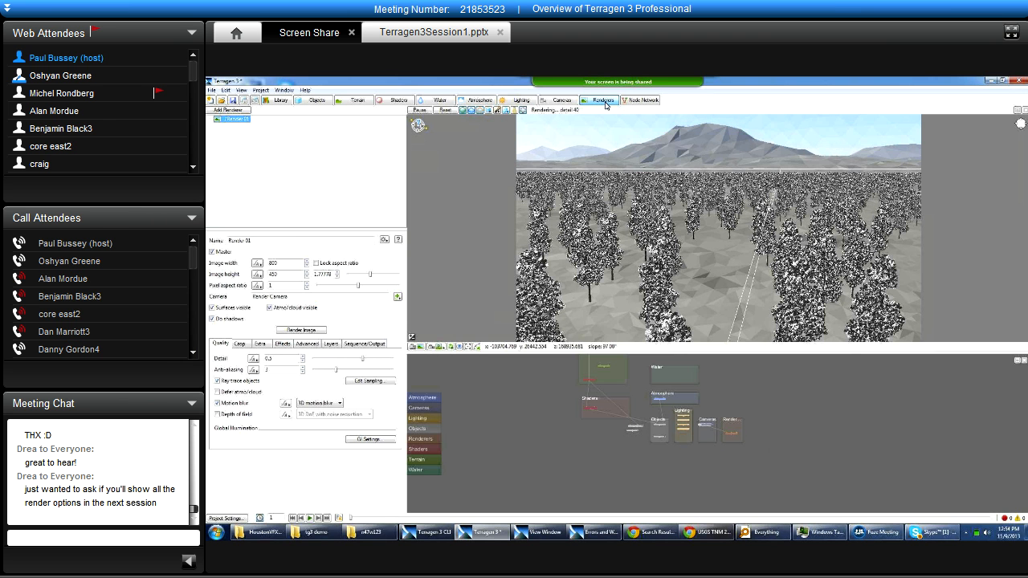
pyautogui.click(310, 343)
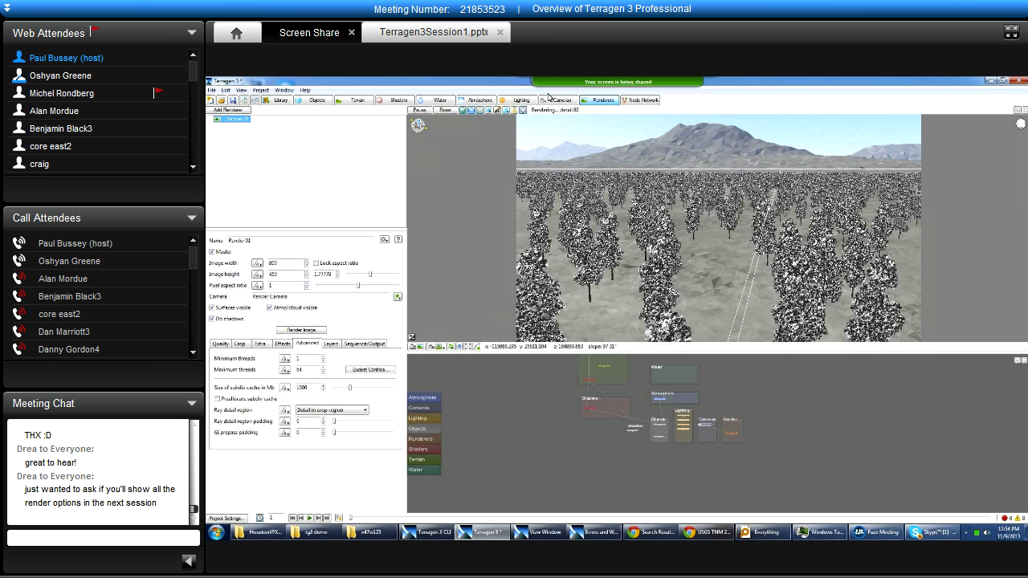
# Set the Render Camera's projection to Spherical.
pyautogui.moveTo(553, 96)
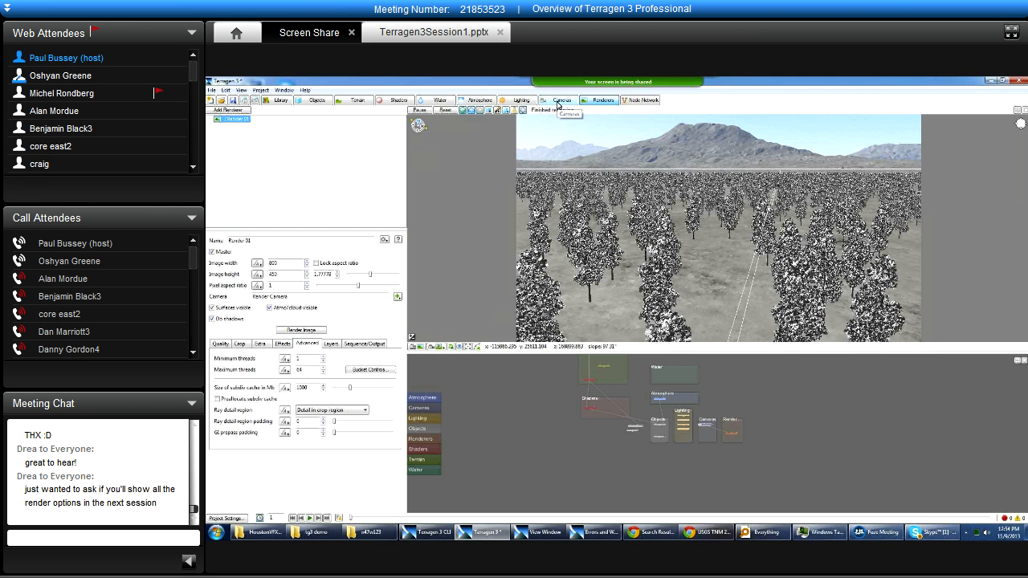
pyautogui.click(560, 102)
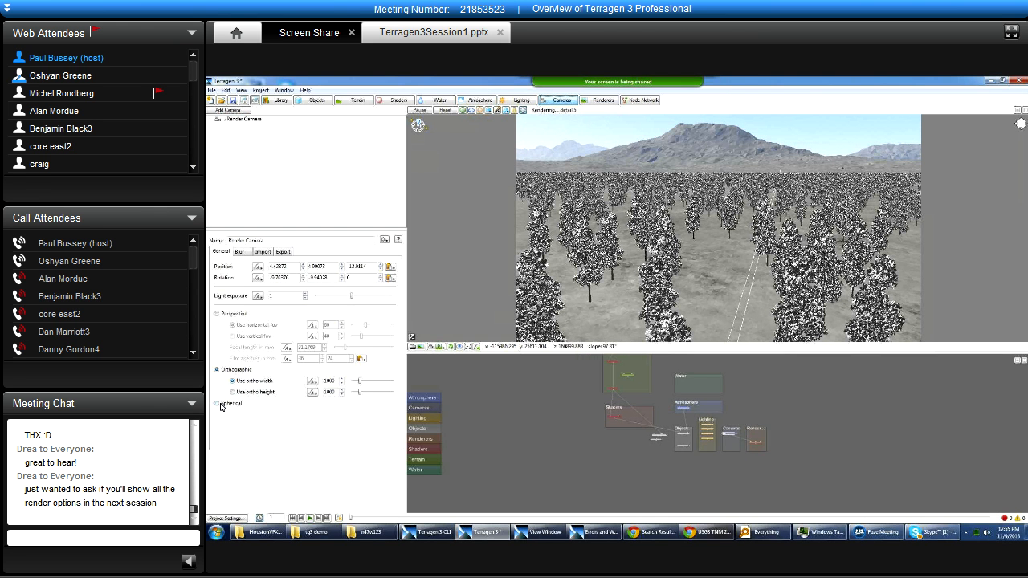
pyautogui.click(225, 407)
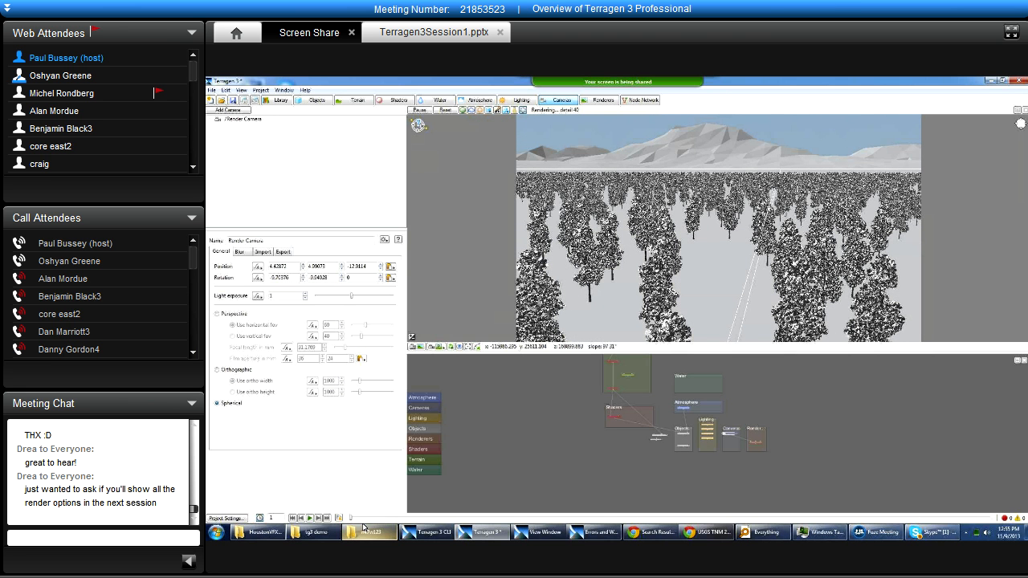
# View the St. Helens spherical camera image from the tg3 demo folder in the image viewer, and return to Terragen.
pyautogui.click(320, 533)
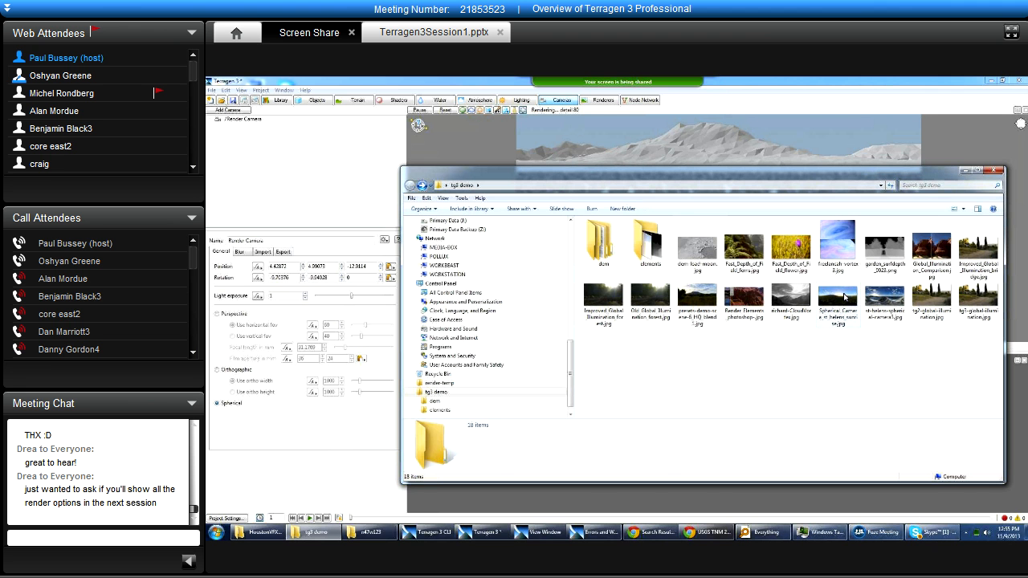
pyautogui.click(899, 301)
pyautogui.doubleClick(899, 301)
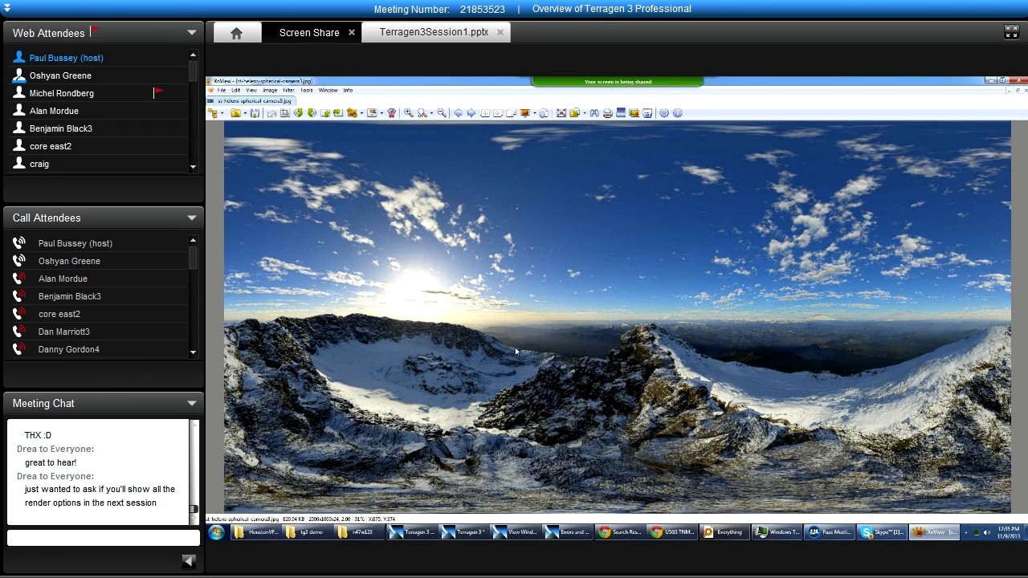
pyautogui.click(1018, 80)
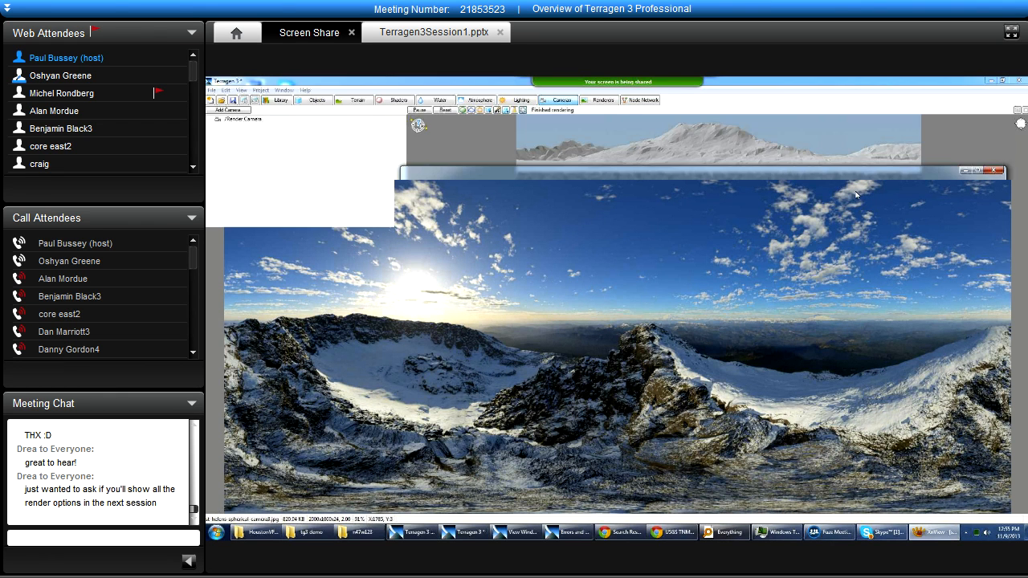
pyautogui.click(314, 531)
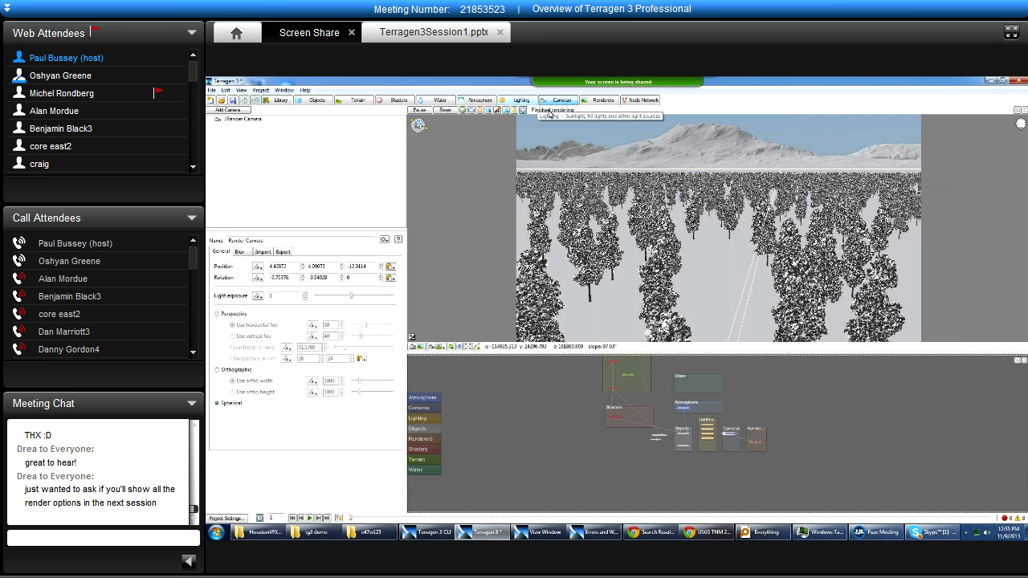
# Enable the micro exporter in Render 01's output settings and assign it a new Micro exporter node.
pyautogui.click(601, 100)
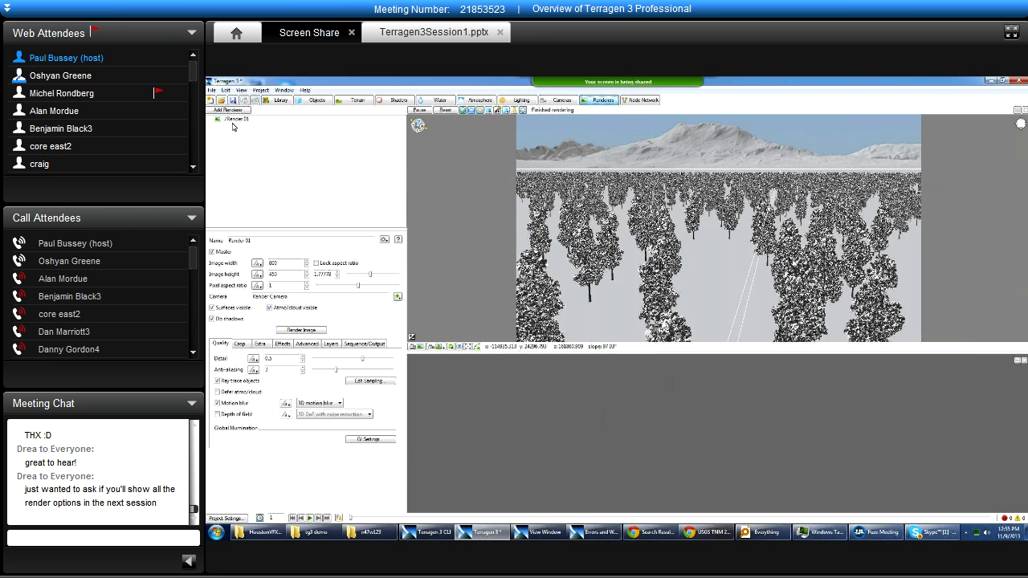
pyautogui.click(232, 119)
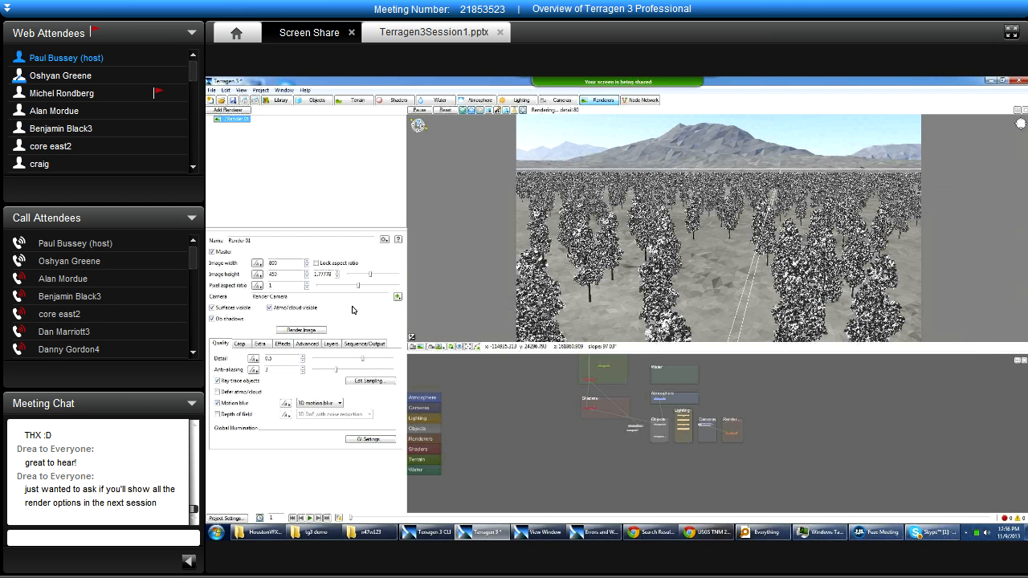
pyautogui.click(366, 345)
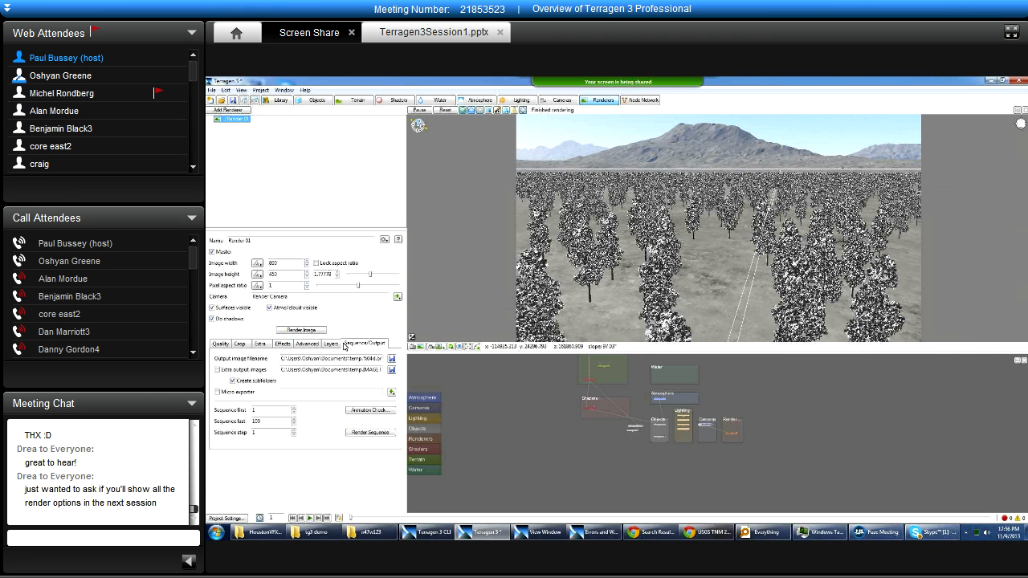
pyautogui.click(226, 393)
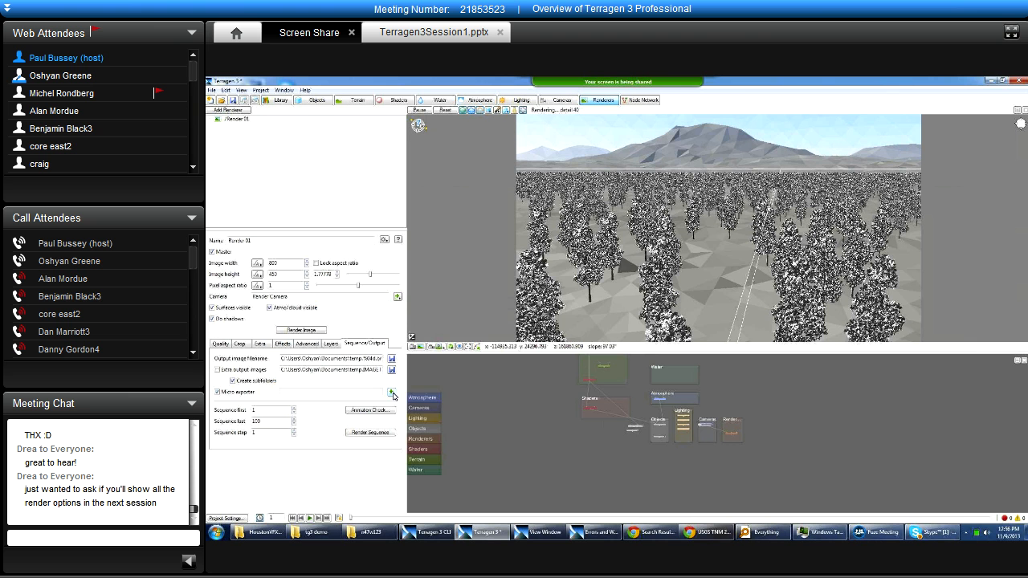
pyautogui.click(393, 394)
pyautogui.moveTo(468, 416)
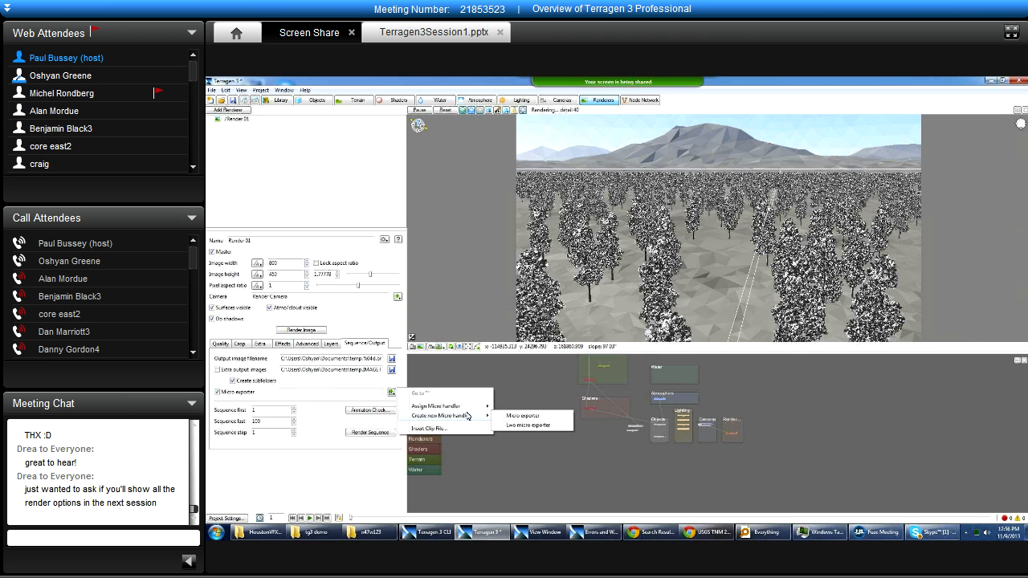
pyautogui.click(556, 418)
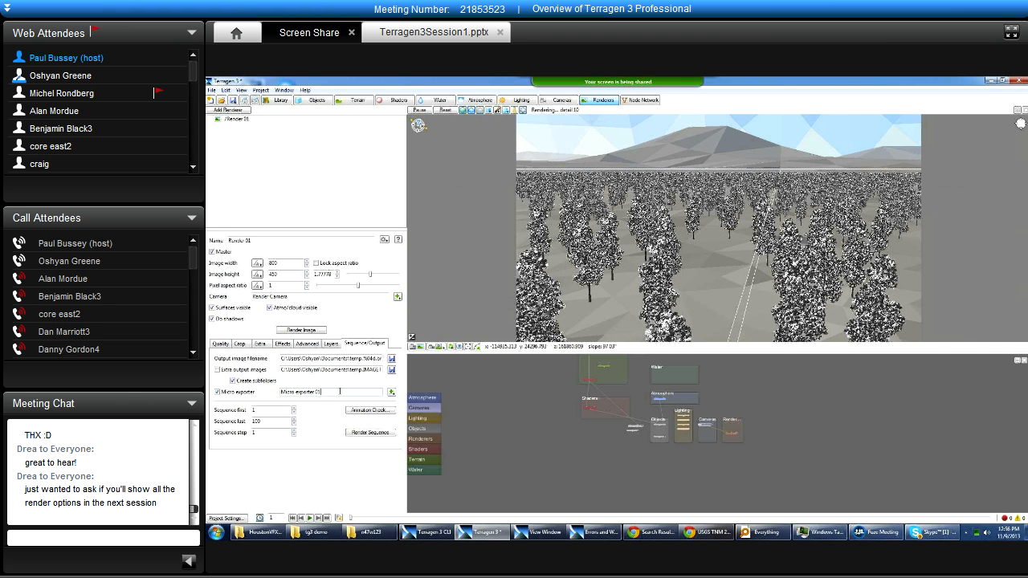
# Open the new micro exporter's settings below the 3D preview and examine its nearest and farthest distance limits.
pyautogui.click(392, 393)
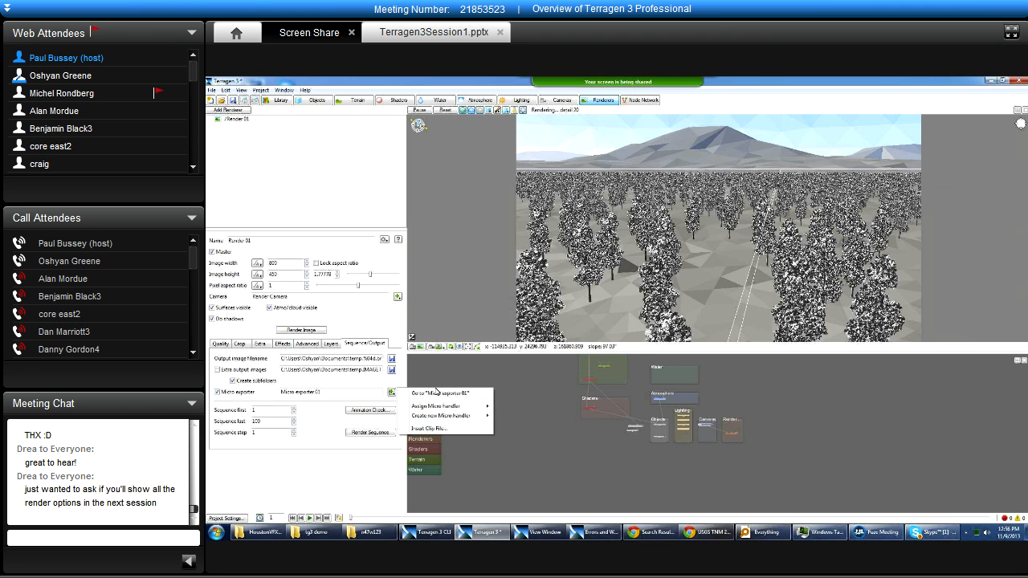
pyautogui.click(435, 394)
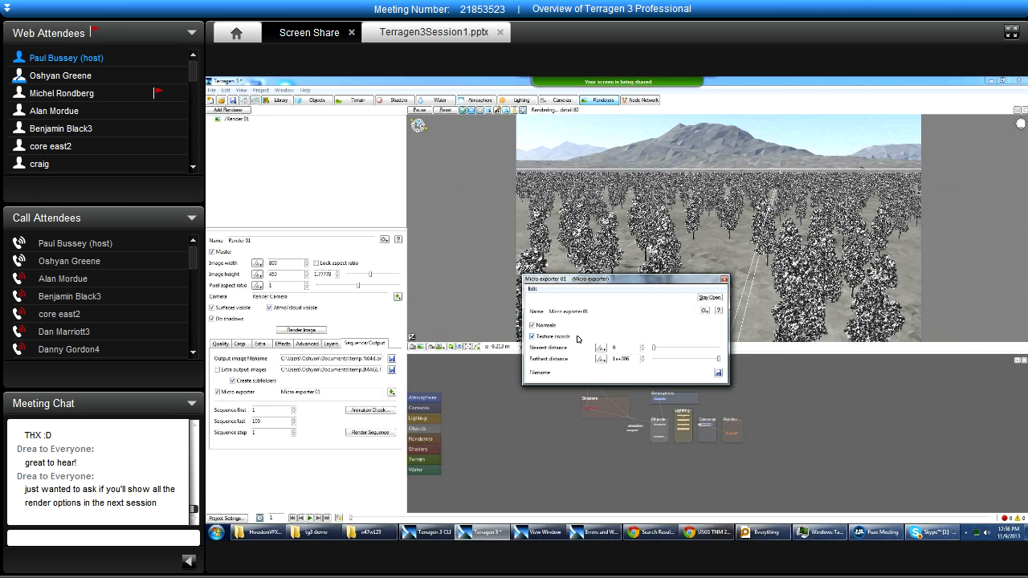
pyautogui.click(635, 359)
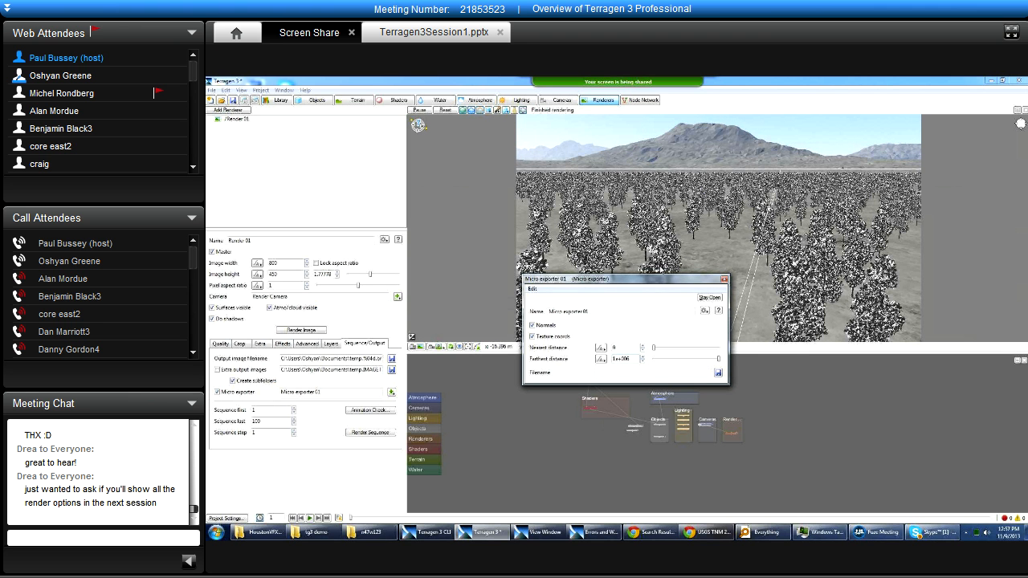
pyautogui.moveTo(653, 282); pyautogui.dragTo(683, 370)
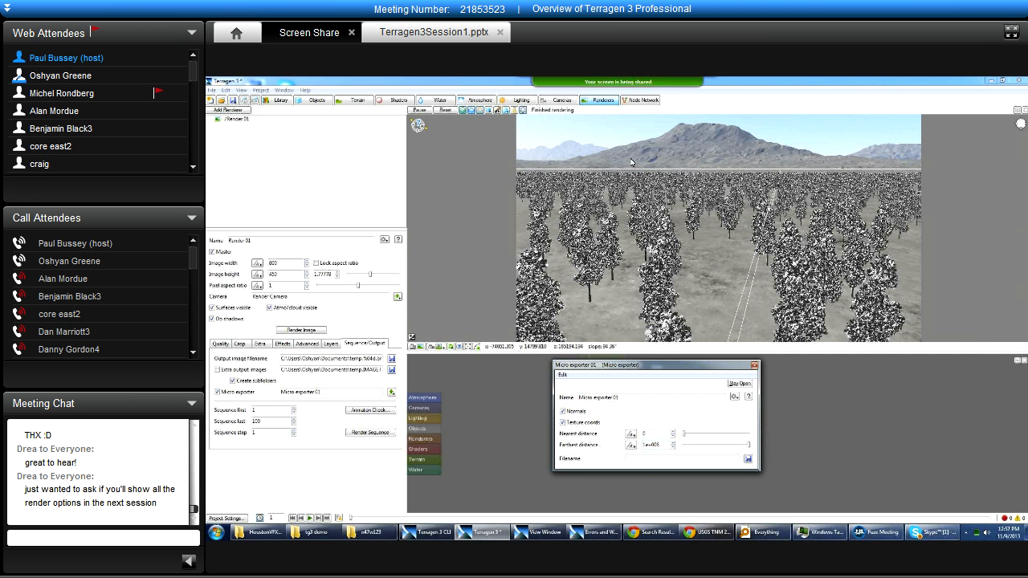
pyautogui.click(661, 448)
# Disable the pine tree population so that its trees are left out of the scene.
pyautogui.click(680, 139)
pyautogui.keyDown('alt'); pyautogui.moveTo(696, 265); pyautogui.dragTo(673, 197); pyautogui.keyUp('alt')
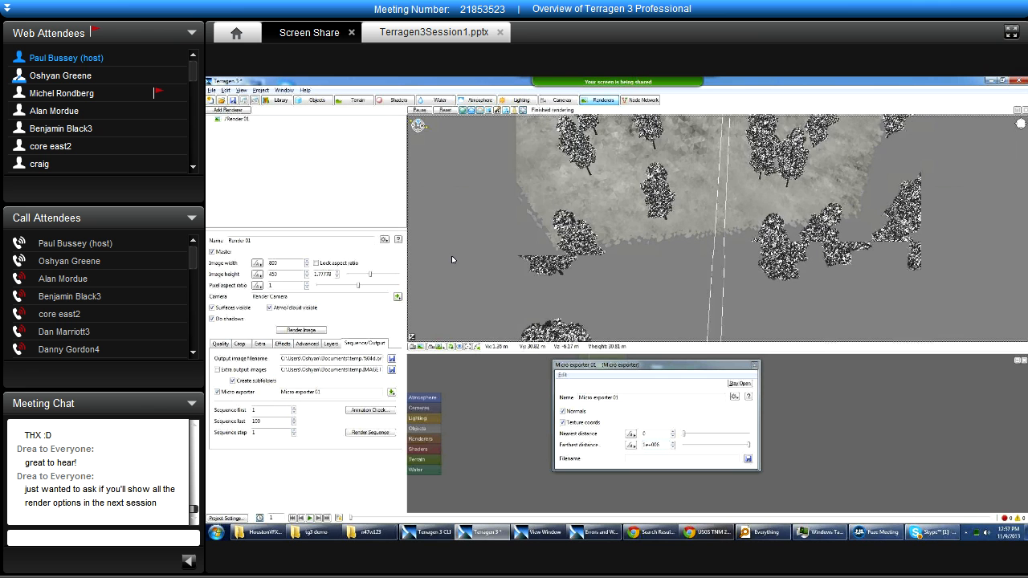
pyautogui.scroll(-5, 451, 257)
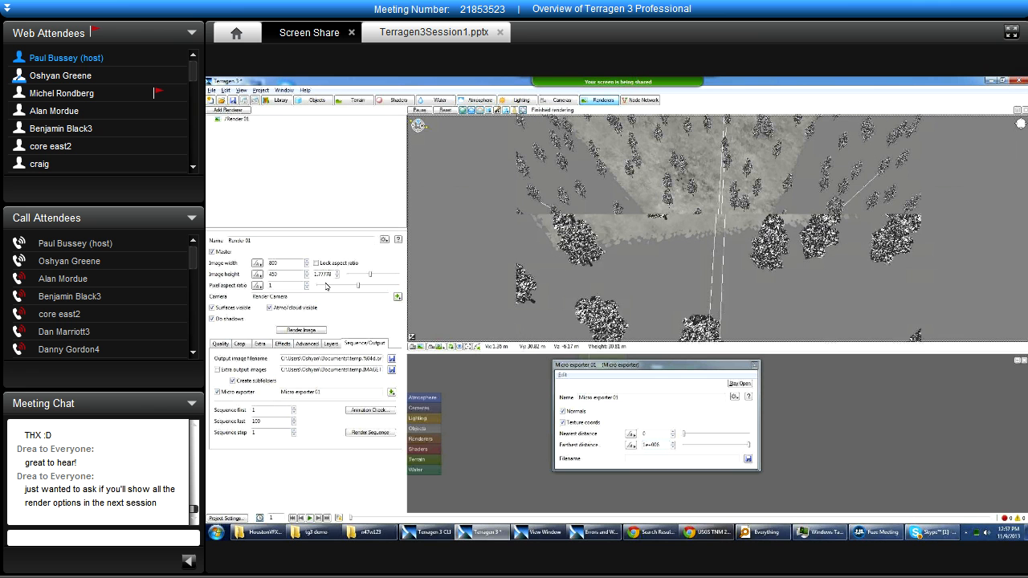
pyautogui.click(322, 101)
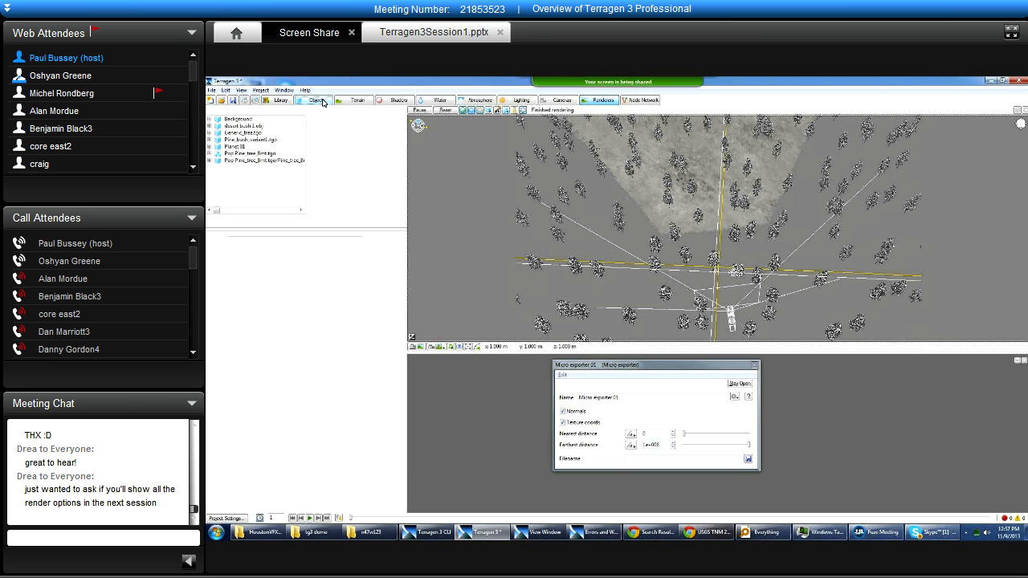
pyautogui.click(212, 252)
# Examine the bare terrain and the render camera's field of view from above in the 3D preview.
pyautogui.keyDown('alt'); pyautogui.moveTo(753, 180); pyautogui.dragTo(602, 229, button='right'); pyautogui.keyUp('alt')
pyautogui.keyDown('alt'); pyautogui.moveTo(811, 221); pyautogui.dragTo(633, 283, button='right'); pyautogui.keyUp('alt')
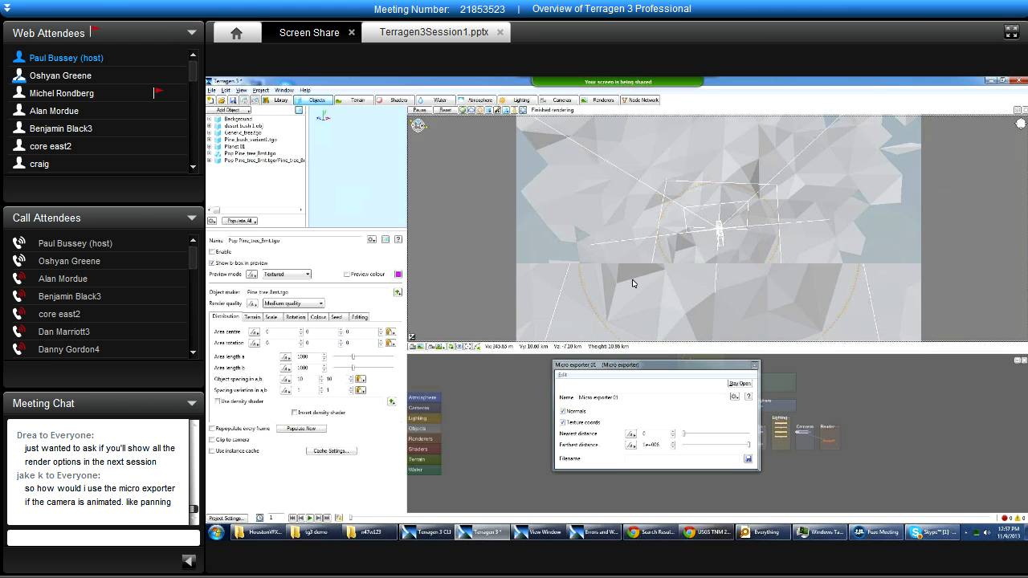
pyautogui.keyDown('alt'); pyautogui.moveTo(703, 314); pyautogui.dragTo(709, 371, button='middle'); pyautogui.keyUp('alt')
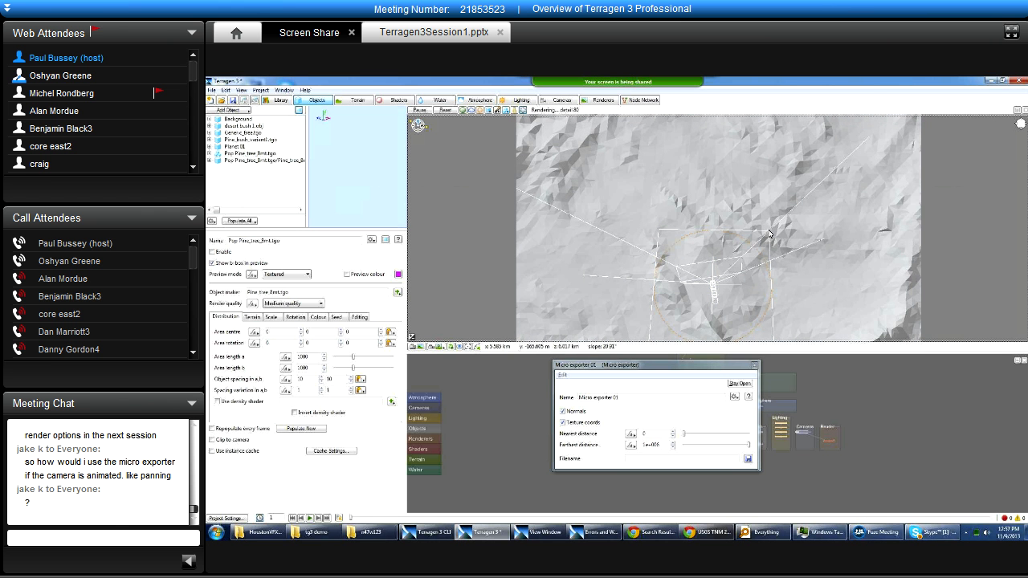
pyautogui.keyDown('alt'); pyautogui.moveTo(667, 246); pyautogui.dragTo(505, 282, button='right'); pyautogui.keyUp('alt')
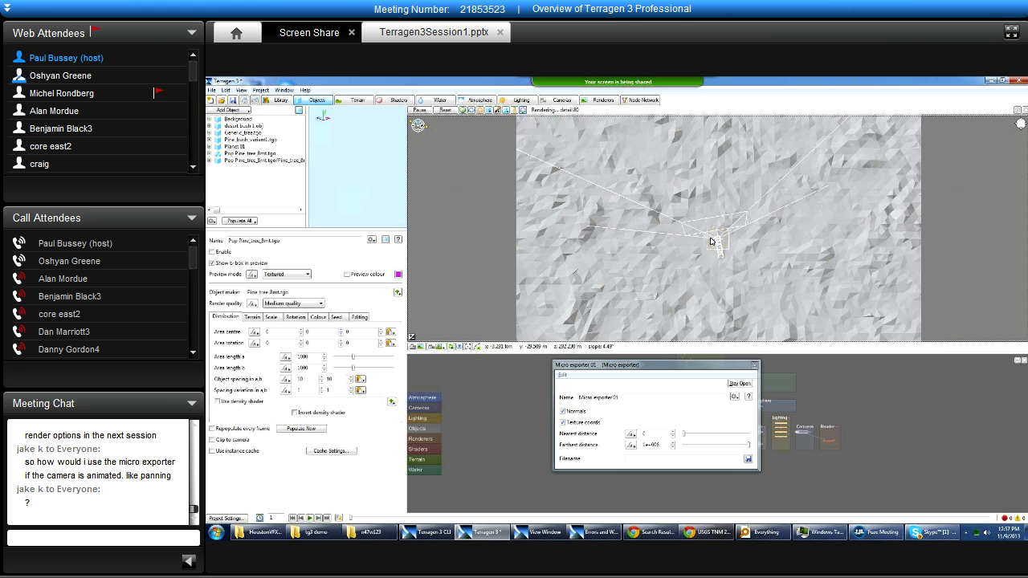
pyautogui.keyDown('alt'); pyautogui.moveTo(766, 158); pyautogui.dragTo(493, 328); pyautogui.keyUp('alt')
pyautogui.click(439, 347)
pyautogui.click(477, 350)
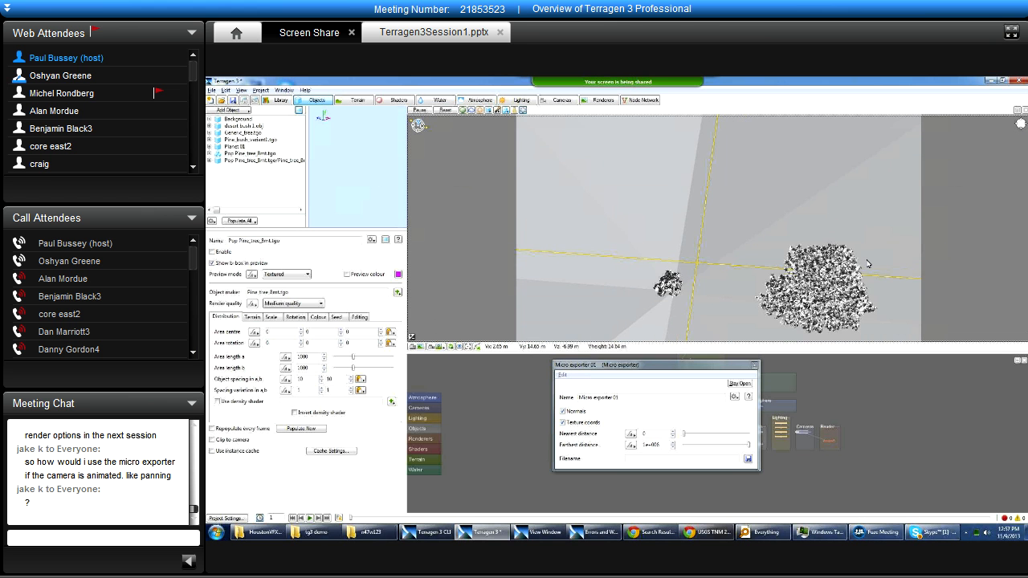
pyautogui.scroll(-10, 820, 273)
pyautogui.click(413, 348)
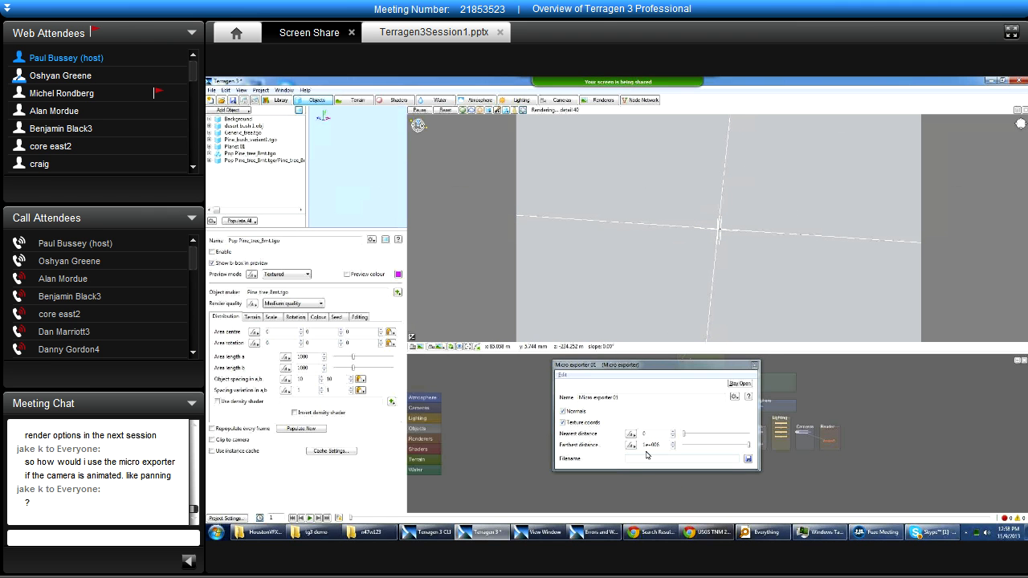
# Set the micro exporter's output file to test.obj in Wavefront OBJ format in the n47w123 folder.
pyautogui.moveTo(597, 365); pyautogui.dragTo(550, 350)
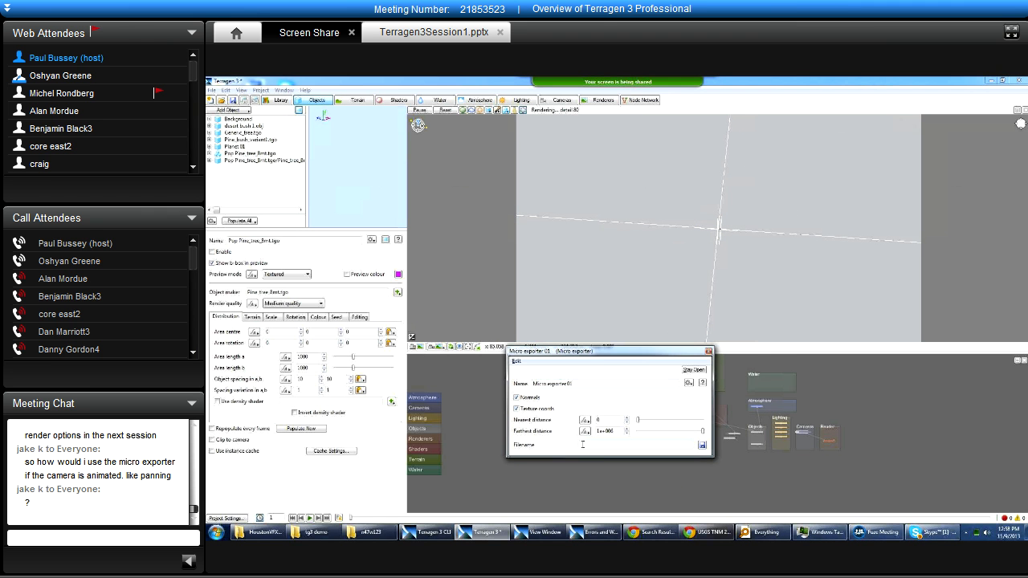
pyautogui.click(701, 446)
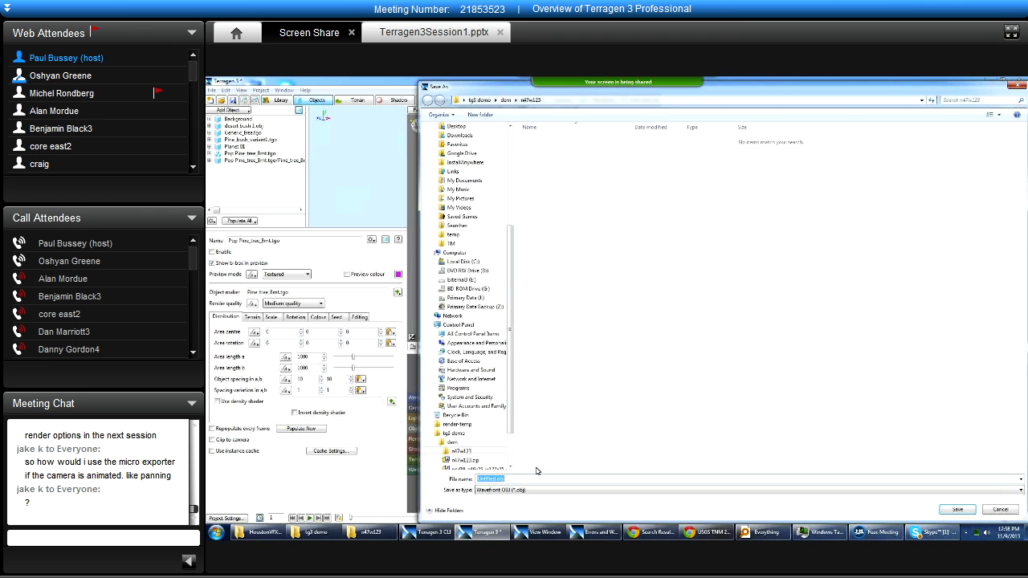
pyautogui.click(529, 490)
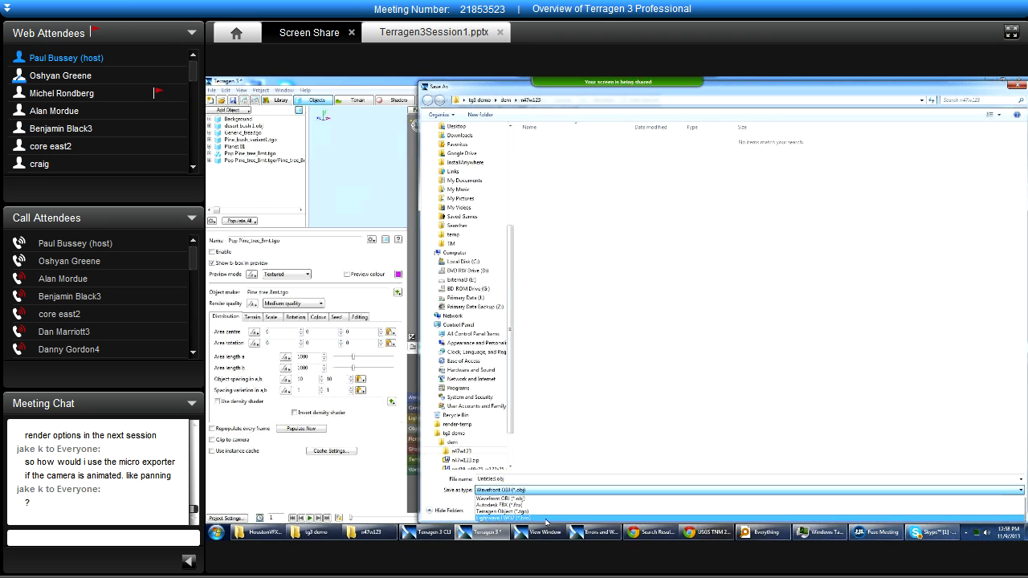
pyautogui.click(534, 465)
pyautogui.click(499, 478)
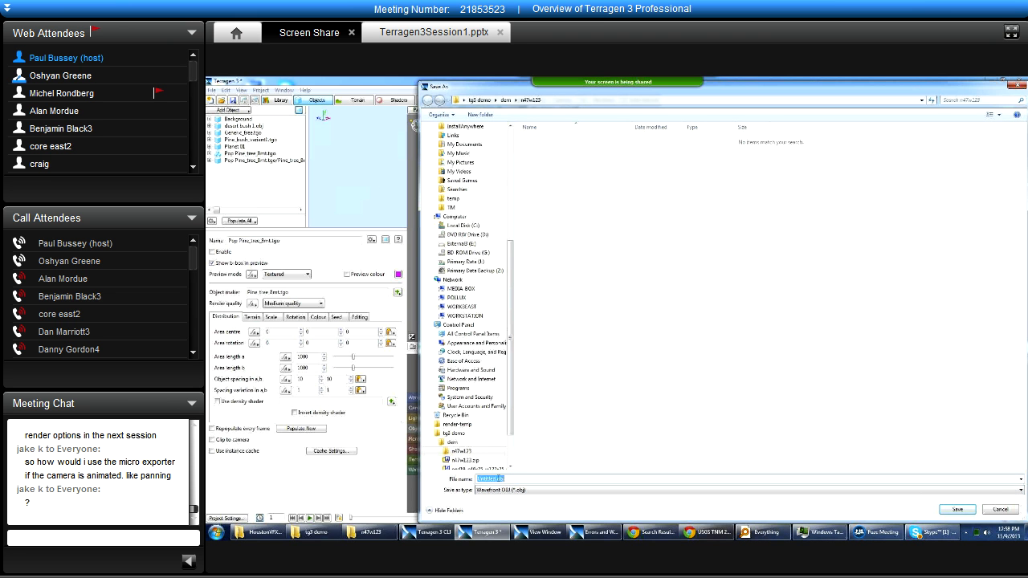
pyautogui.write('test.obj')
pyautogui.click(949, 510)
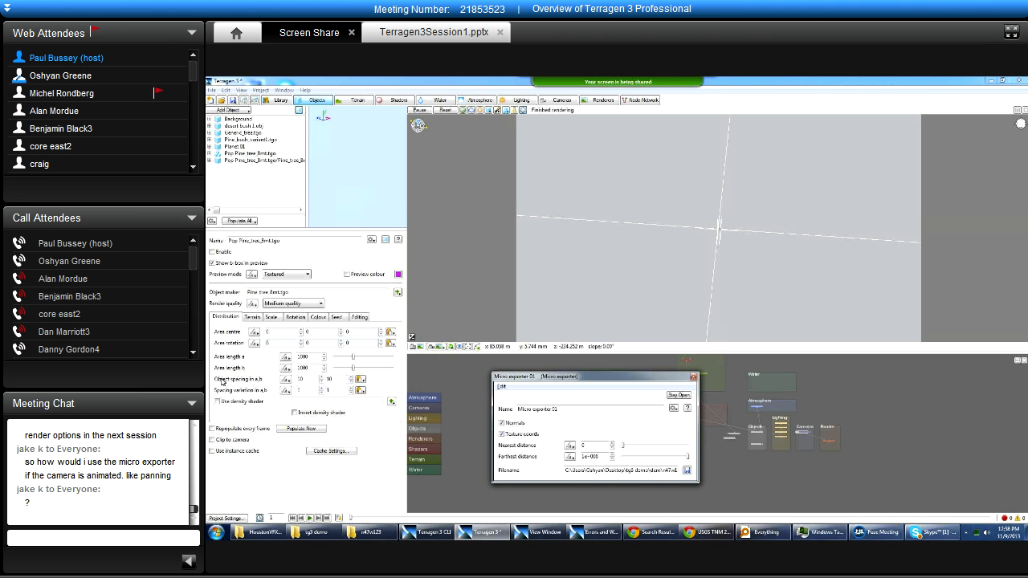
# Show Render 01's Sequence/Output settings and check the file path assigned to the micro exporter.
pyautogui.click(601, 100)
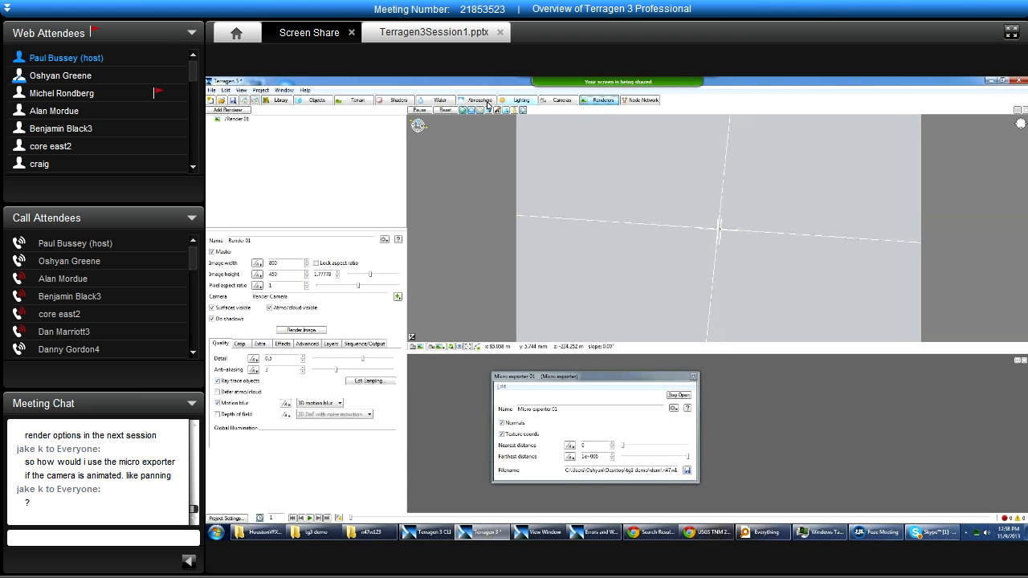
pyautogui.click(362, 344)
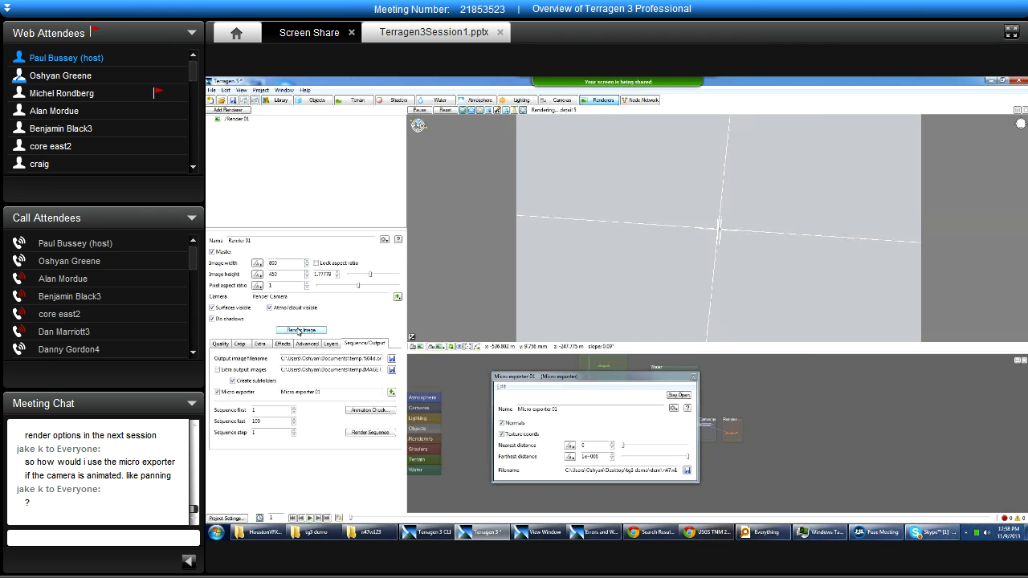
pyautogui.moveTo(630, 470); pyautogui.dragTo(673, 465)
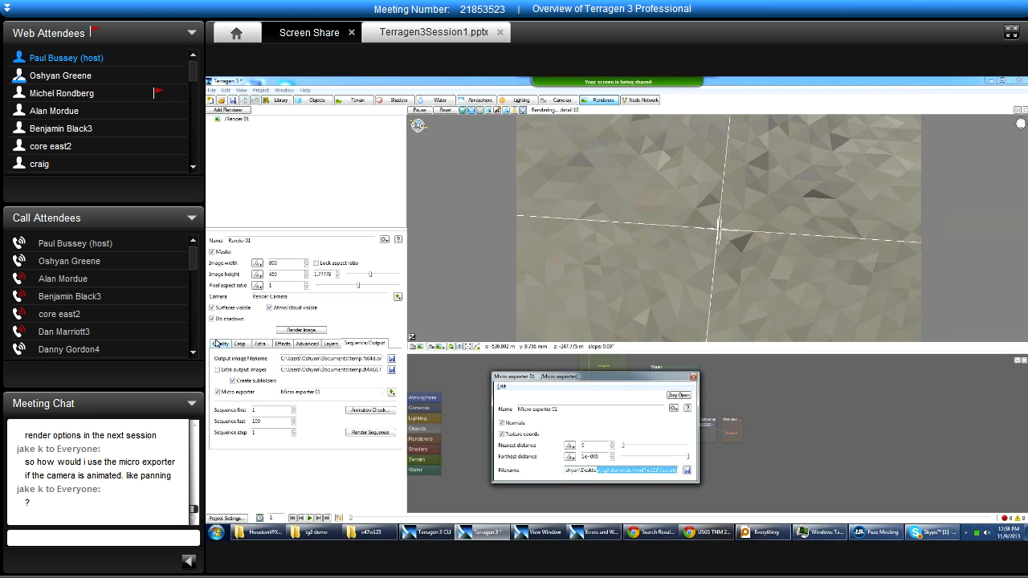
# Show Render 01's Quality settings and point out the Detail value, keeping the micro exporter window over the node network.
pyautogui.click(220, 344)
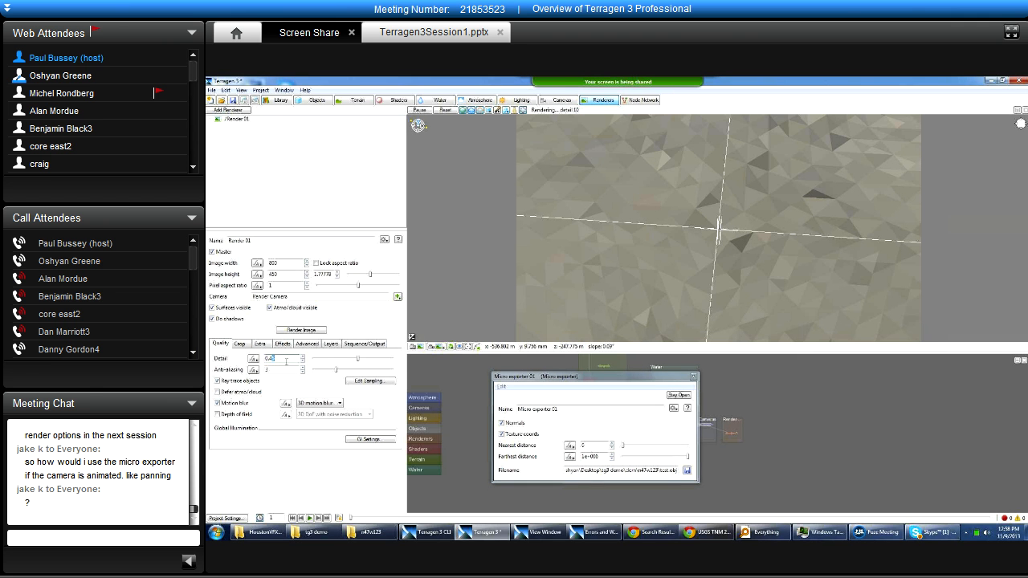
pyautogui.doubleClick(283, 360)
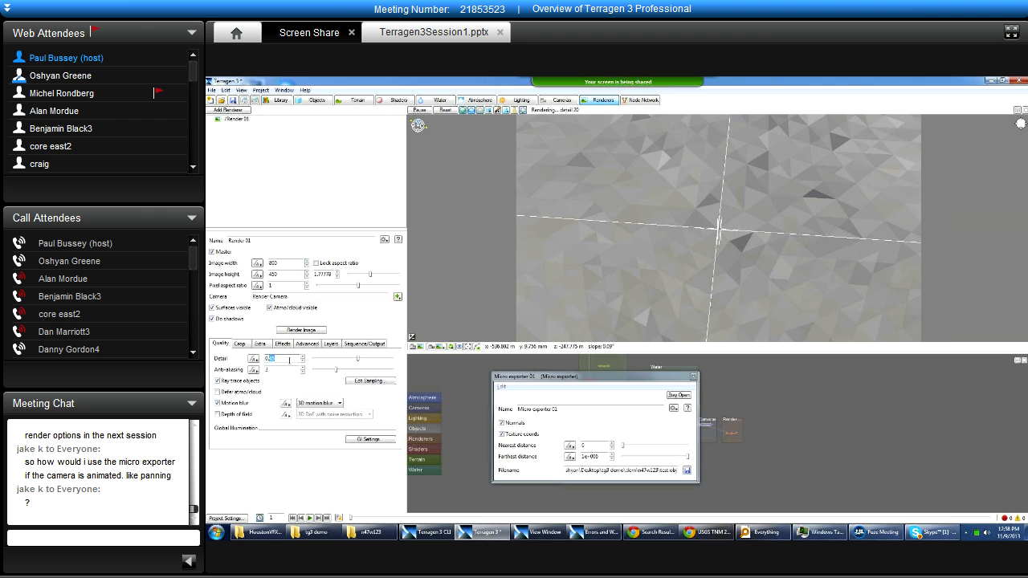
pyautogui.moveTo(515, 377); pyautogui.dragTo(567, 365)
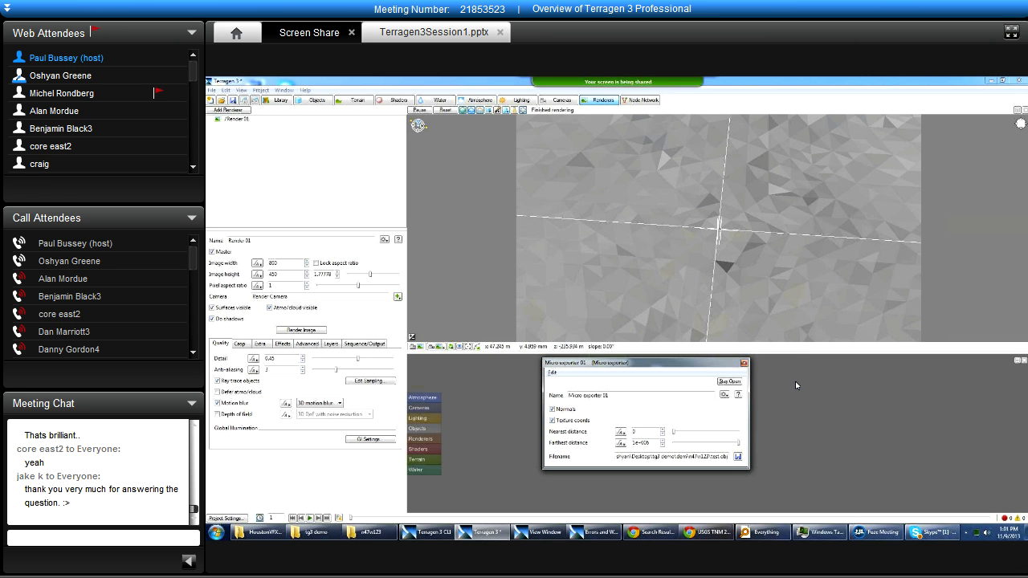
pyautogui.moveTo(728, 369)
pyautogui.mouseDown()
pyautogui.moveTo(756, 372)
pyautogui.moveTo(742, 368)
pyautogui.mouseUp()
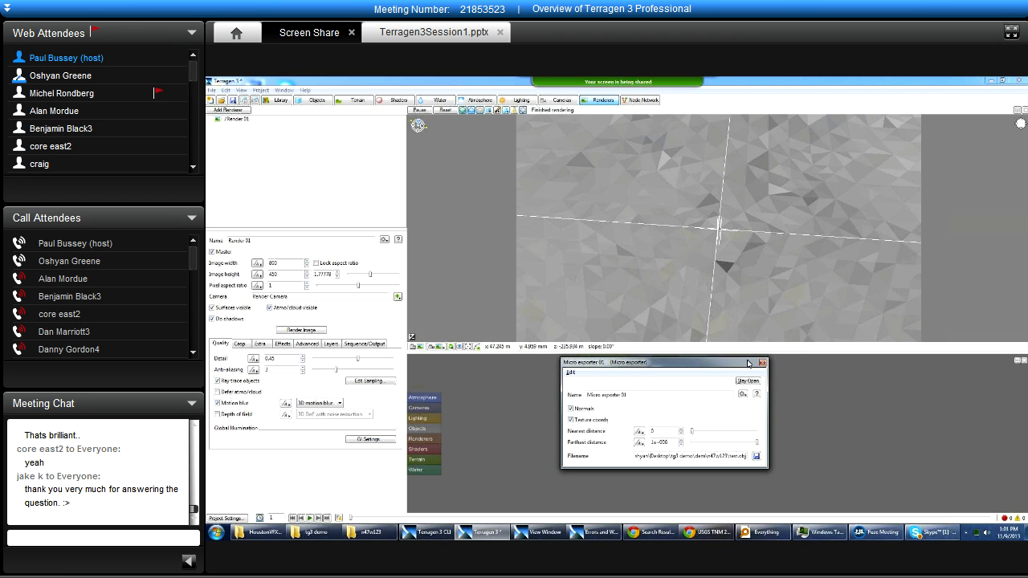